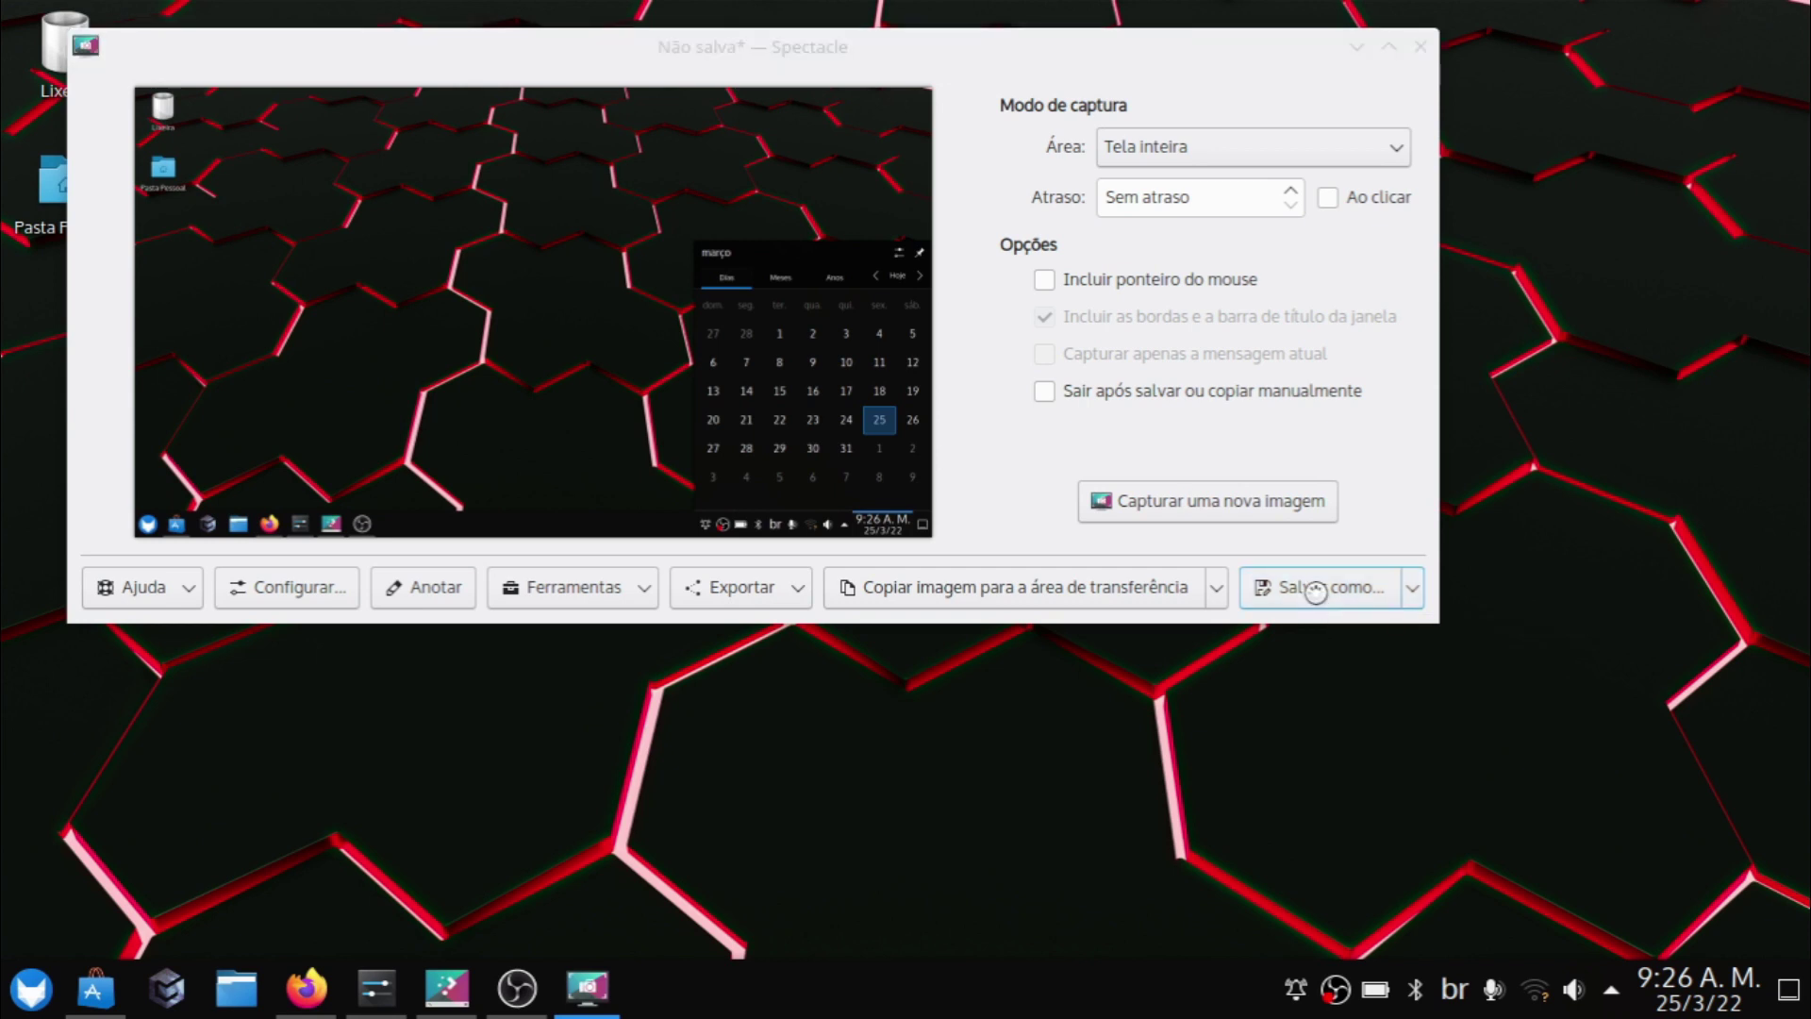
Save the full-screen capture as Screenshot_20220325_092642.png and close the capture tool.
{"action": "left_click", "coordinate": [1288, 804]}
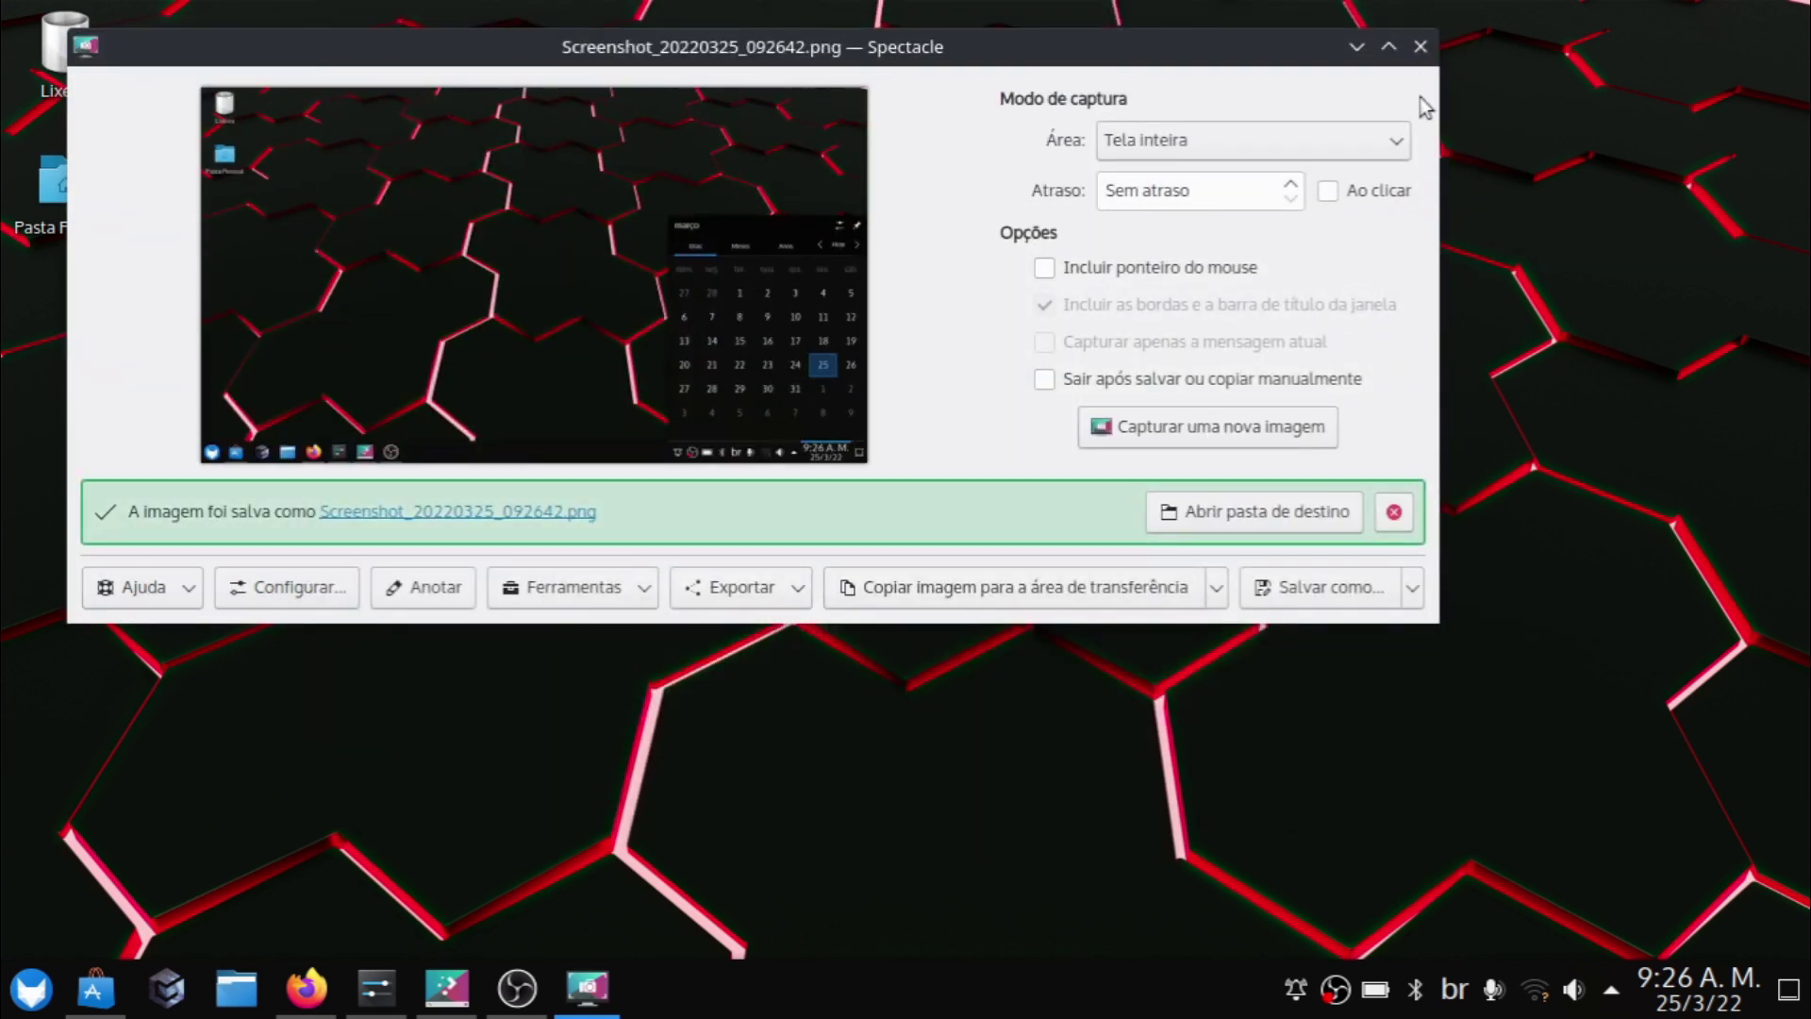
{"action": "left_click", "coordinate": [1420, 47]}
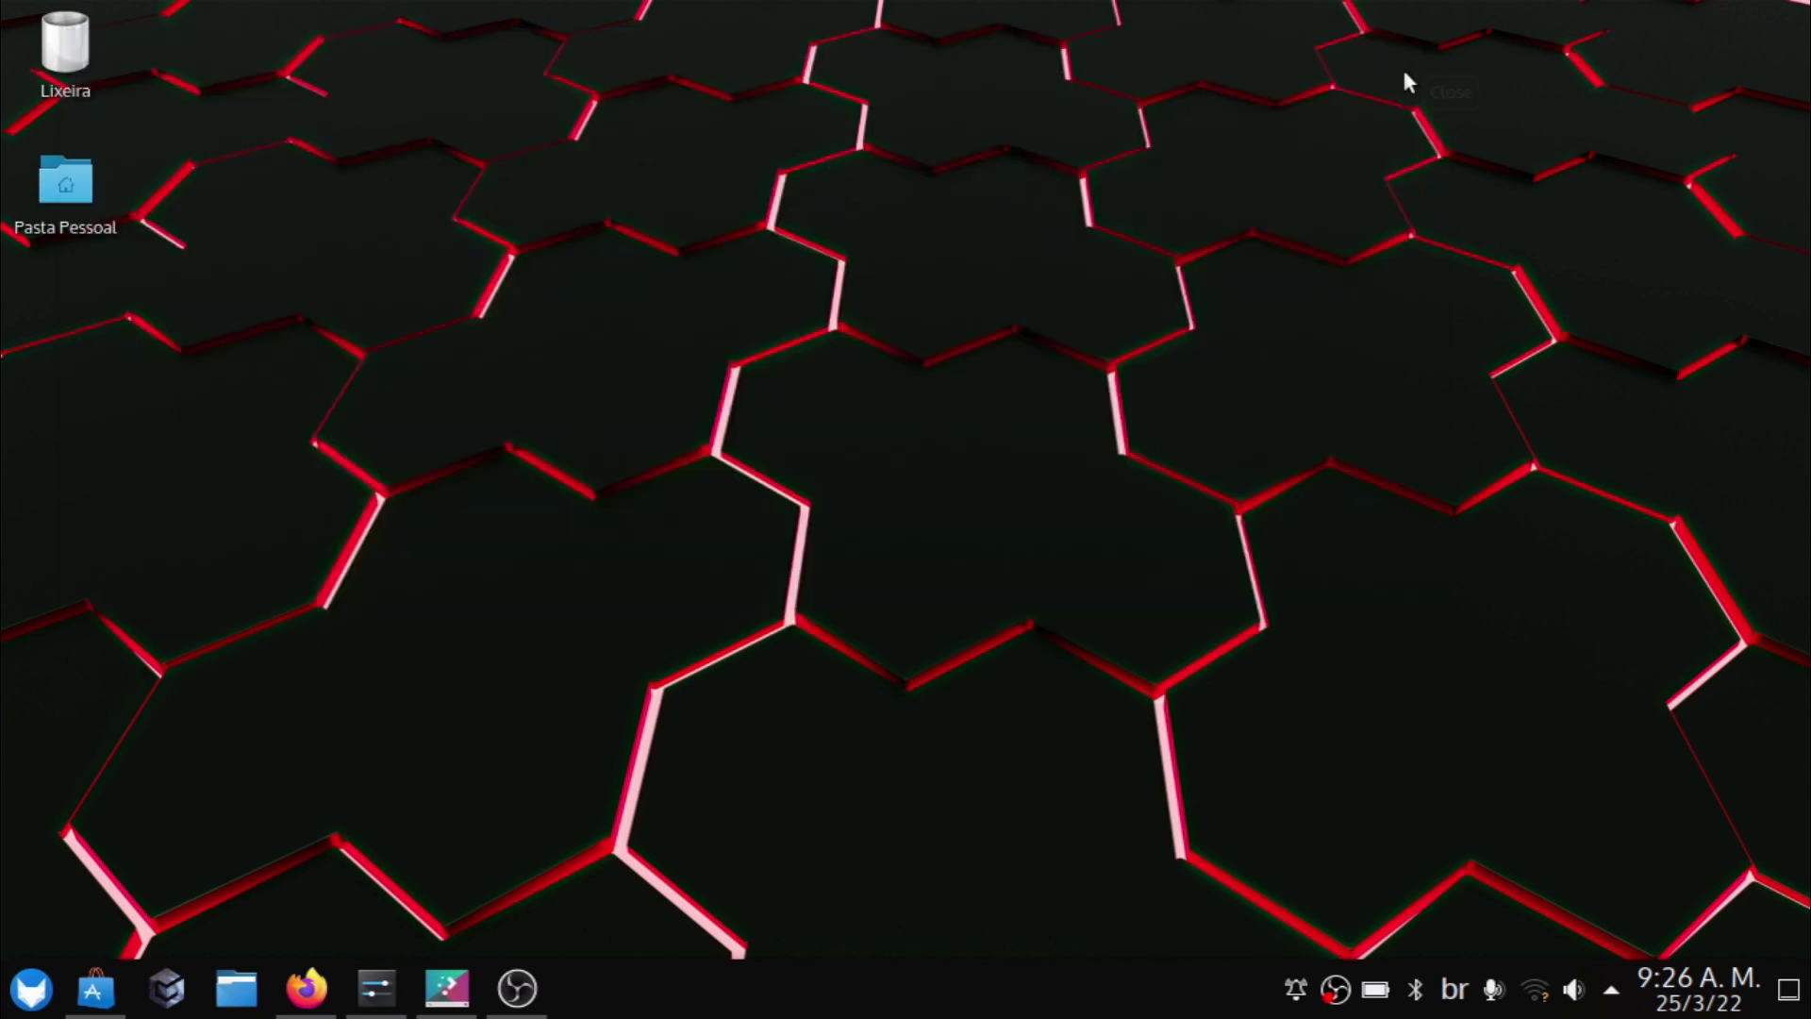
Look through the calendar, the hidden tray items and the audio volume controls, and mute the microphone.
{"action": "left_click", "coordinate": [1734, 998]}
{"action": "left_click", "coordinate": [1609, 987]}
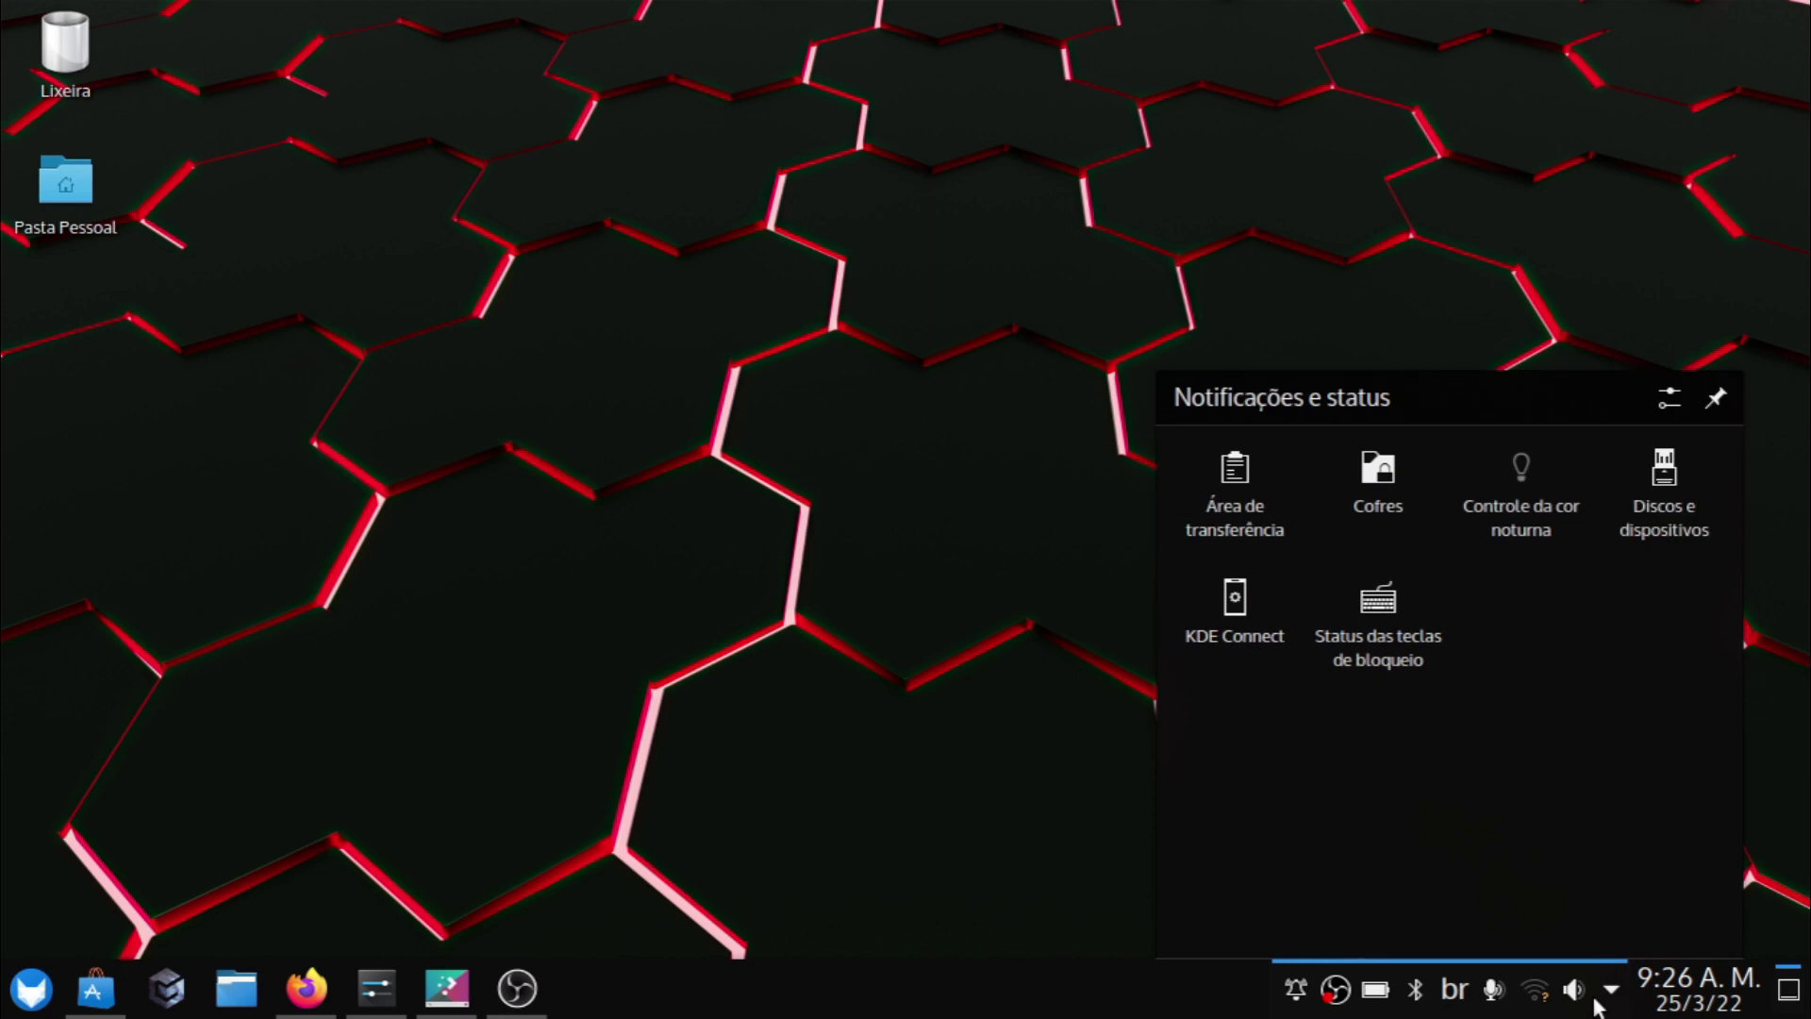
{"action": "left_click", "coordinate": [1572, 989]}
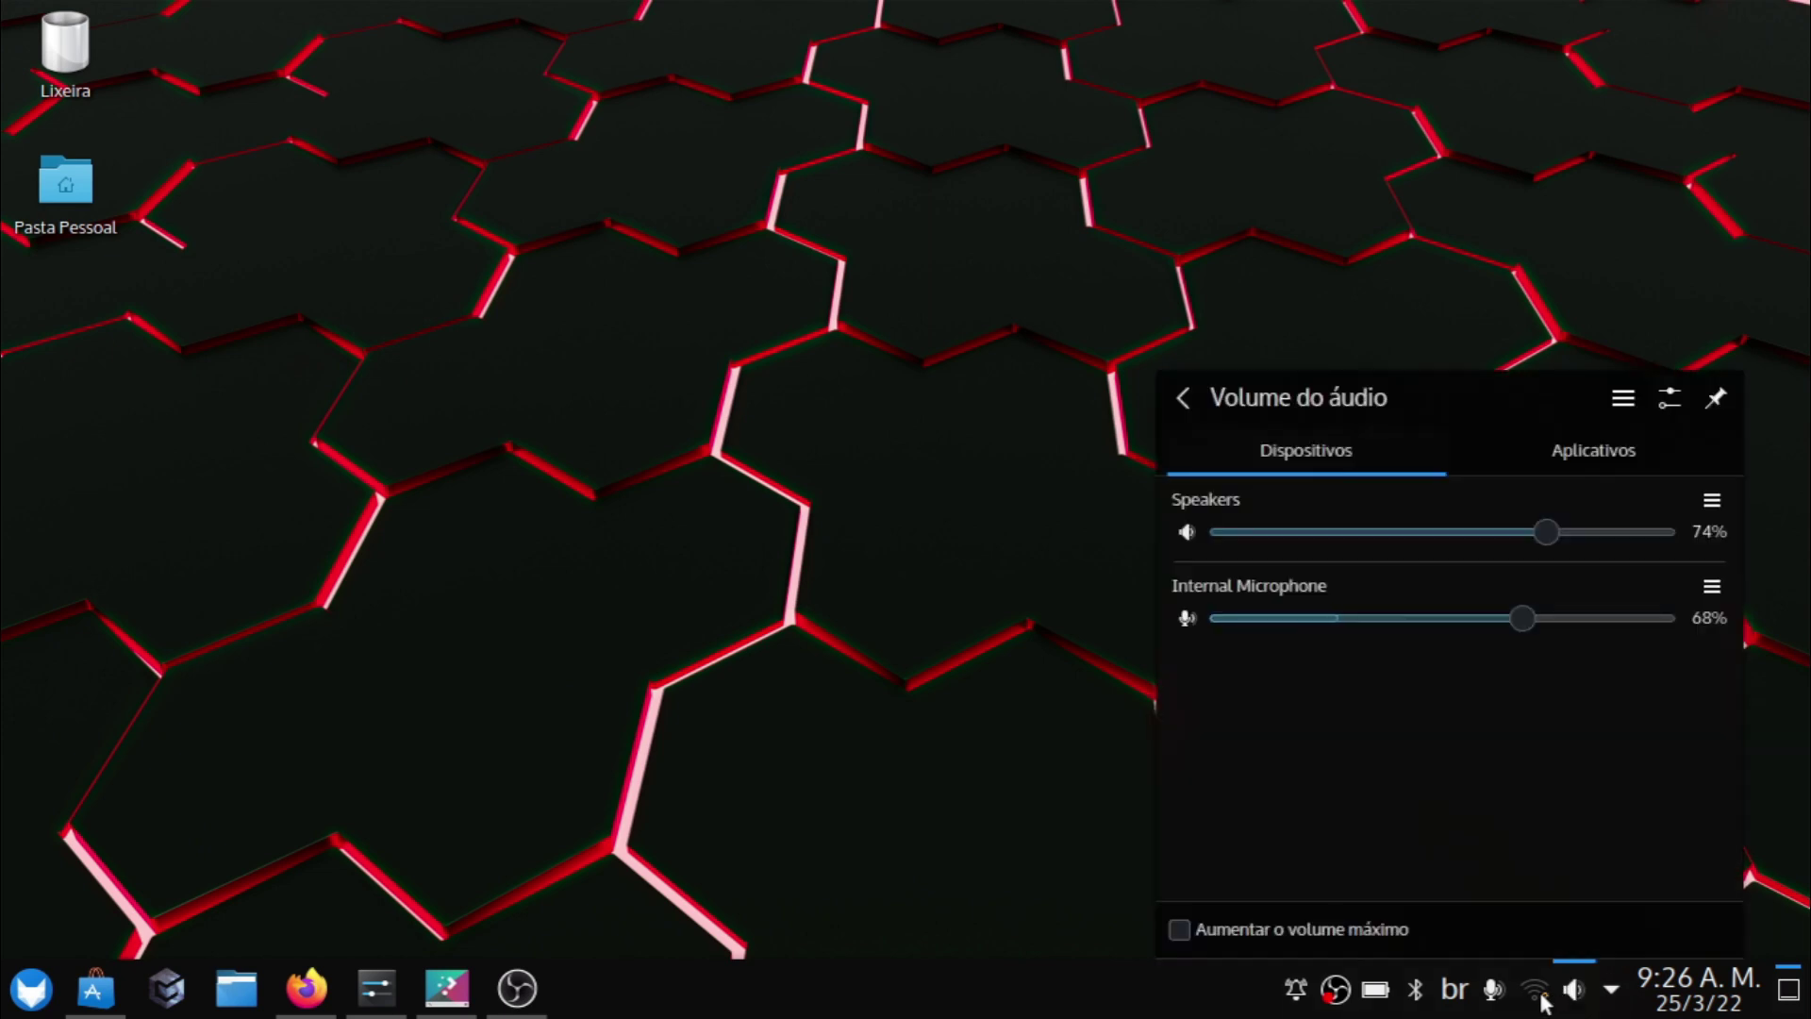
{"action": "left_click", "coordinate": [1488, 991]}
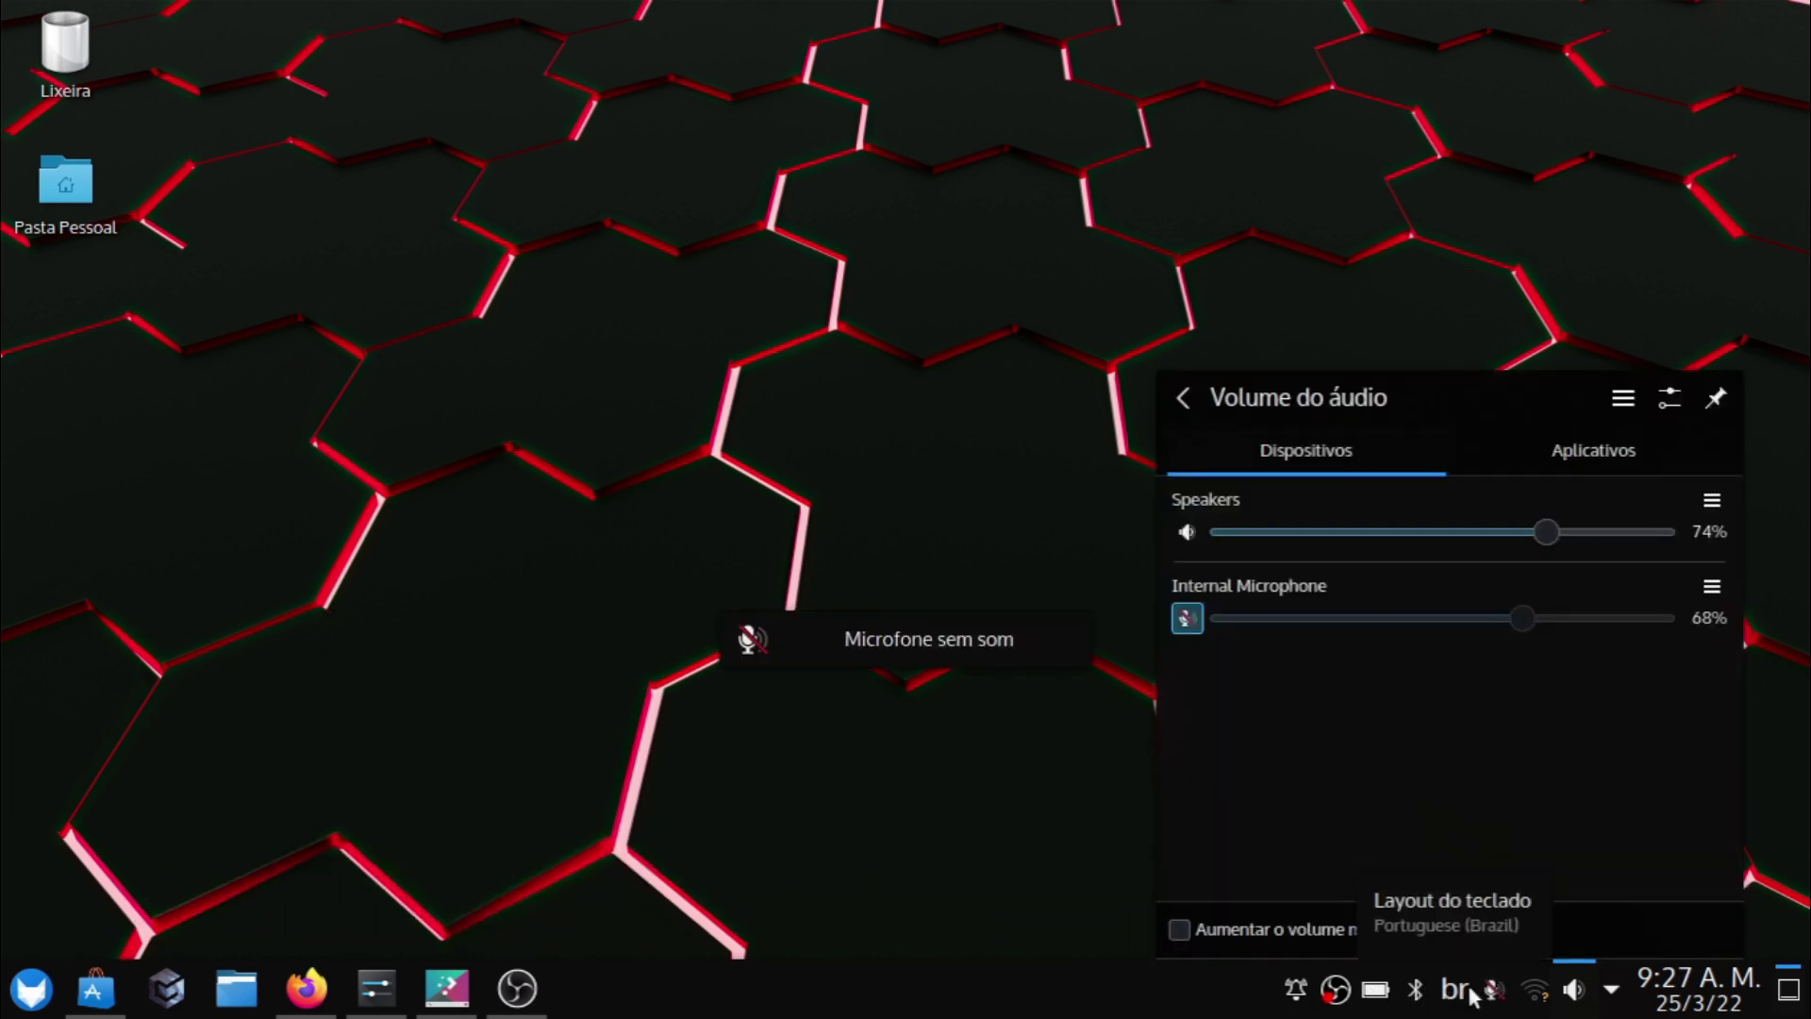
Switch the keyboard layout from Portuguese (Brazil) to US and check the Bluetooth and battery status.
{"action": "left_click", "coordinate": [1457, 990]}
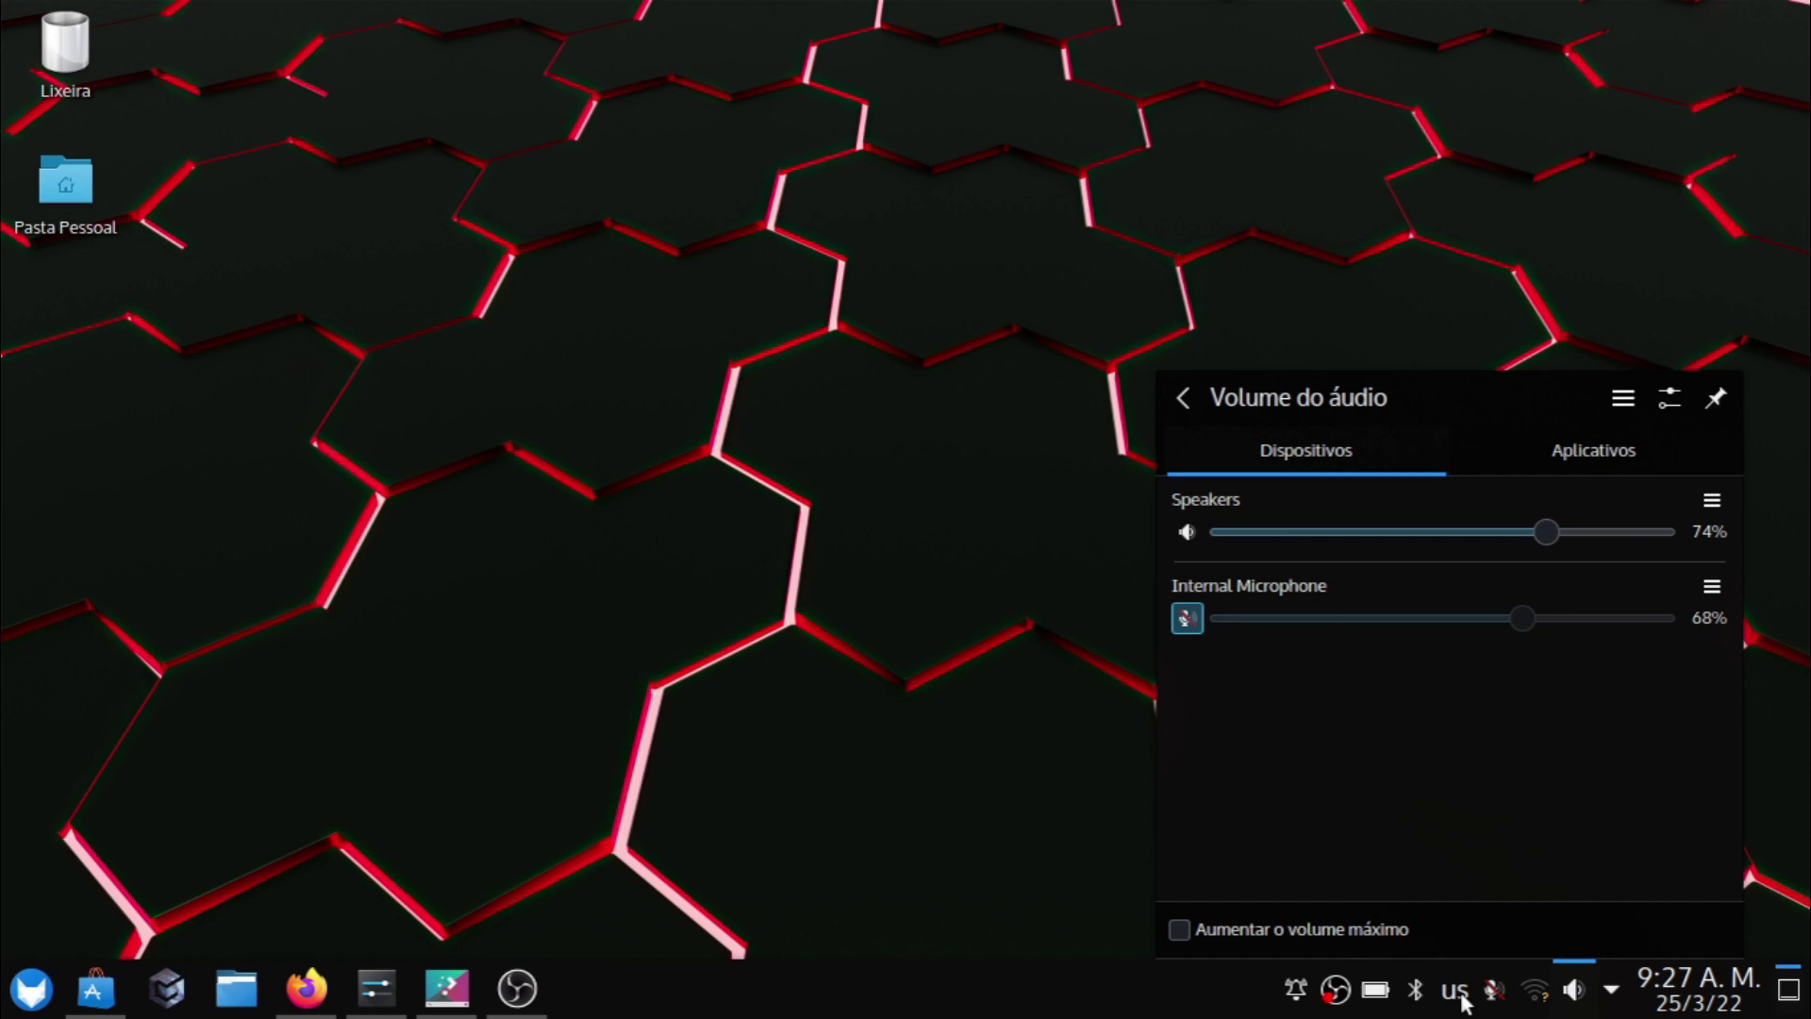
{"action": "left_click", "coordinate": [1414, 1002]}
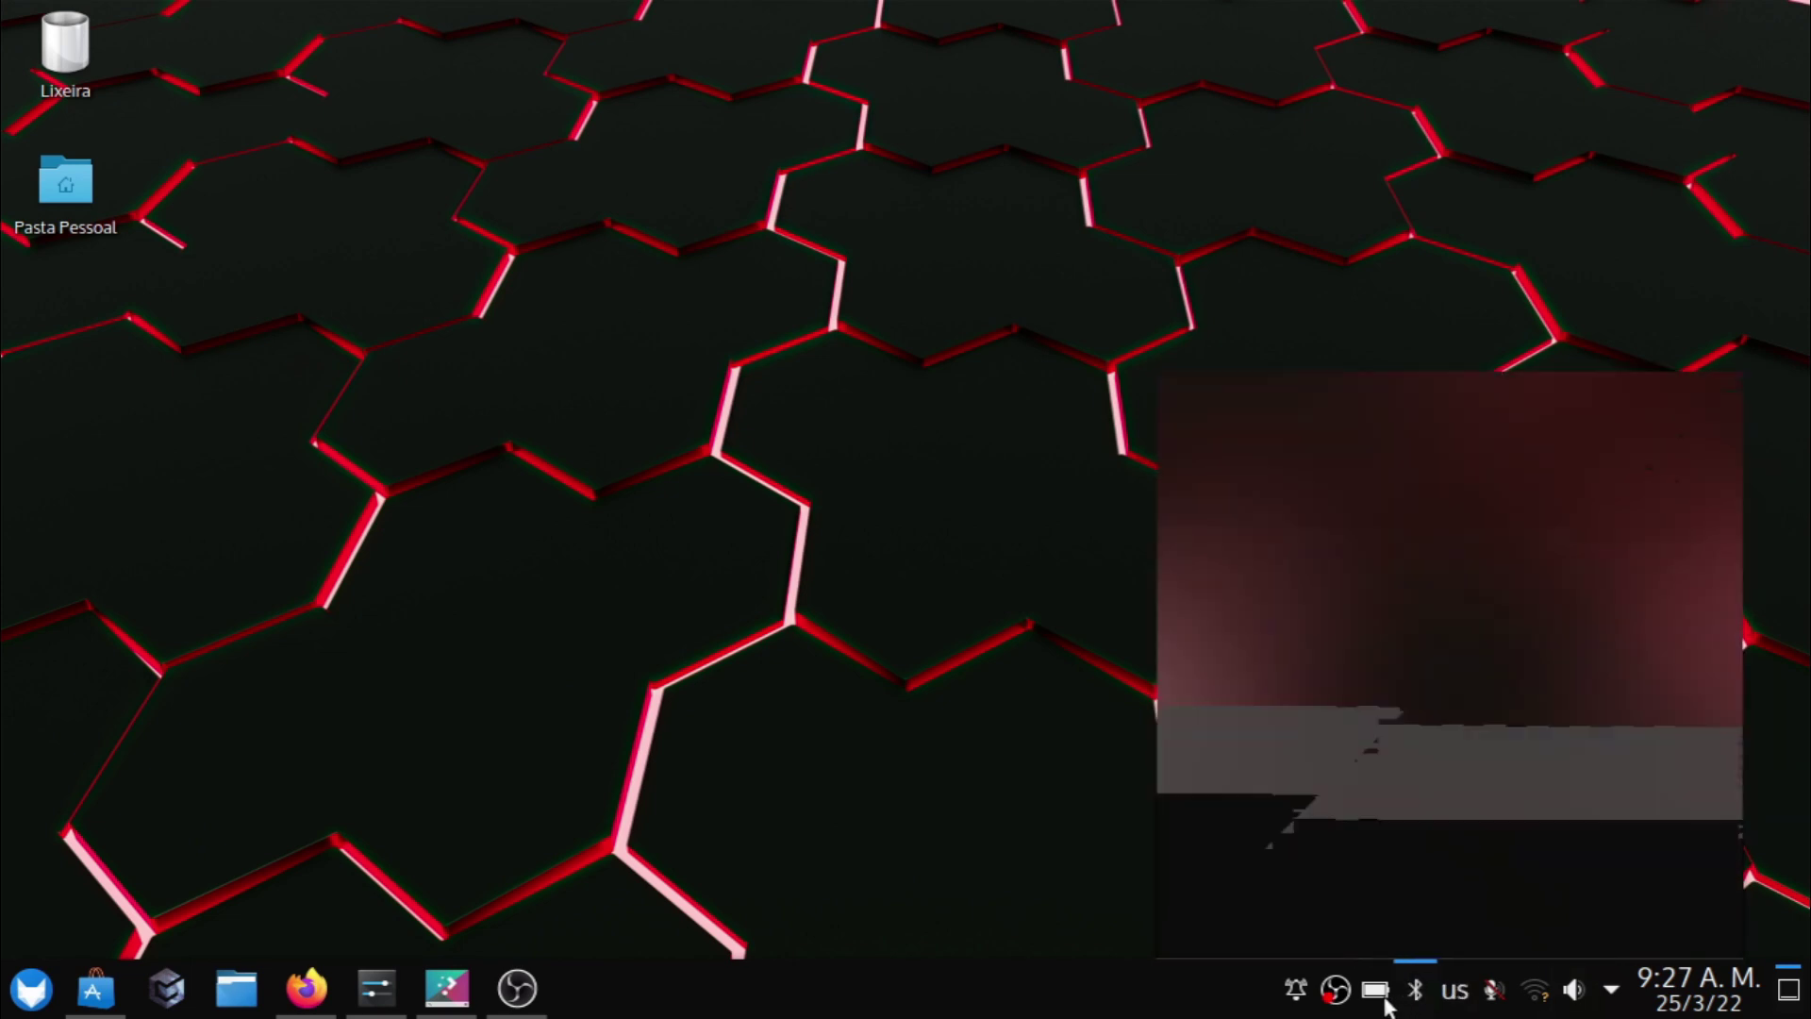
{"action": "left_click", "coordinate": [1387, 1002]}
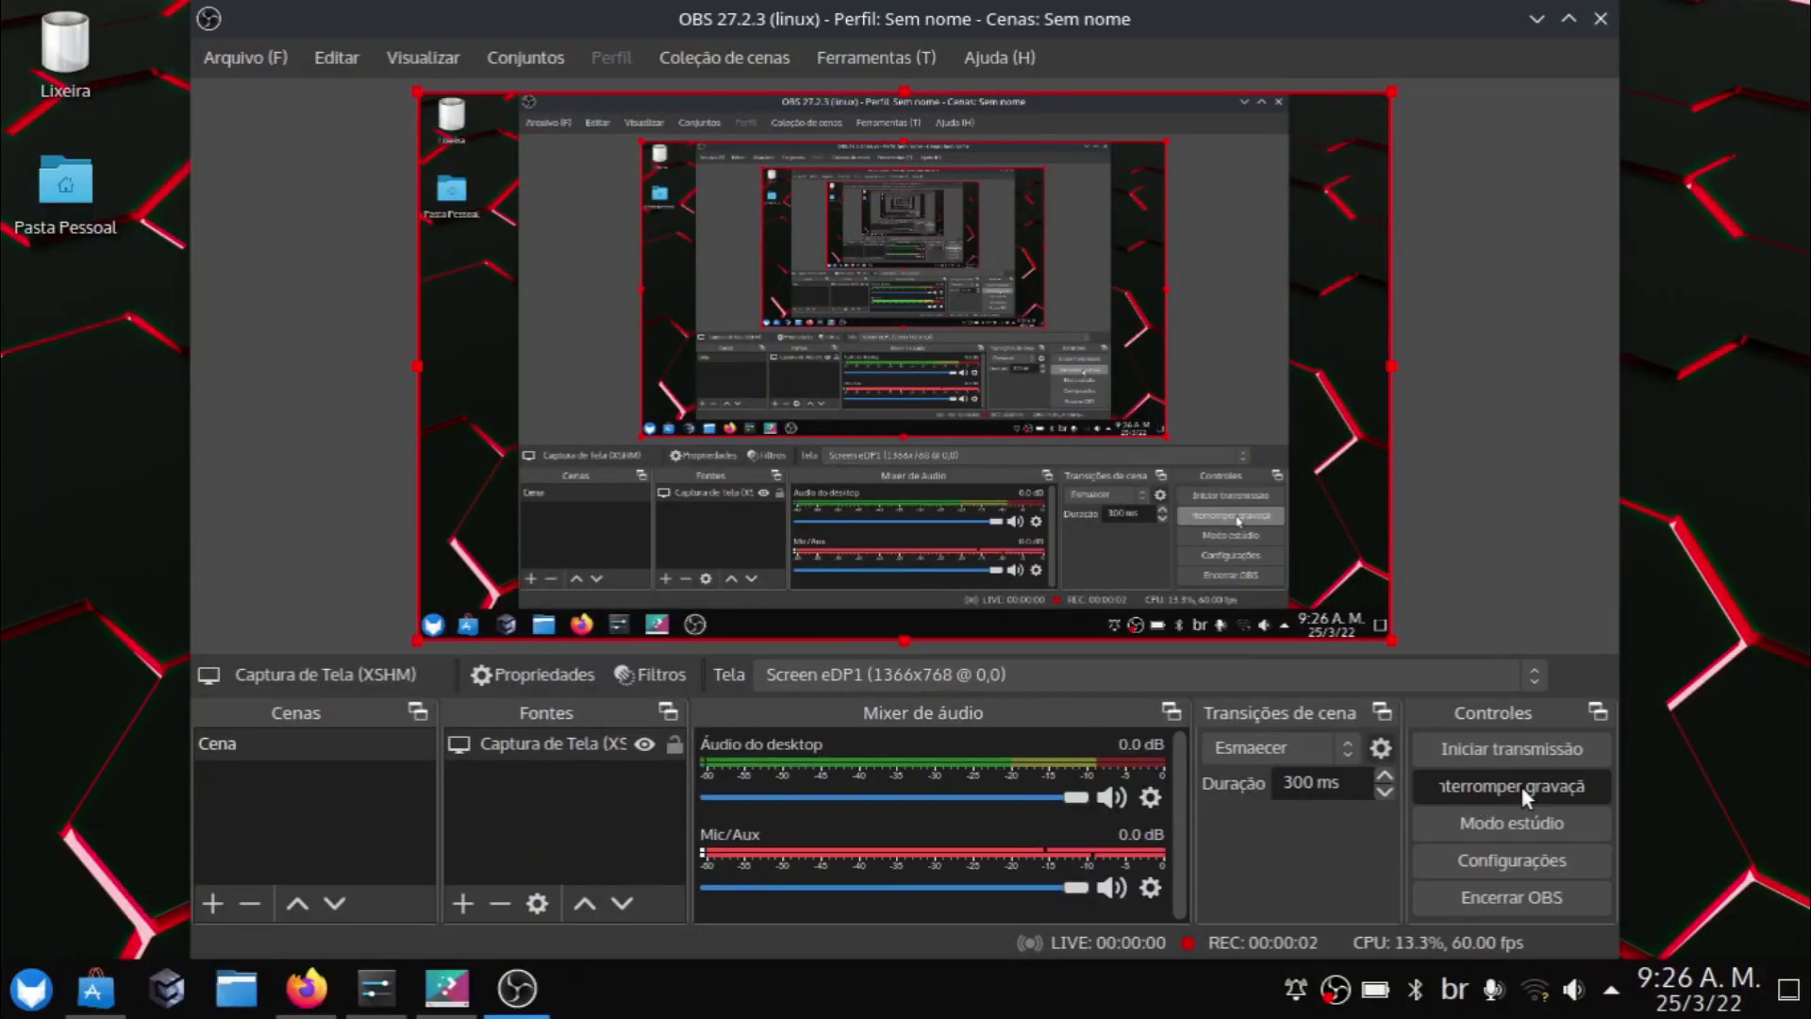
{"action": "left_click", "coordinate": [1514, 785]}
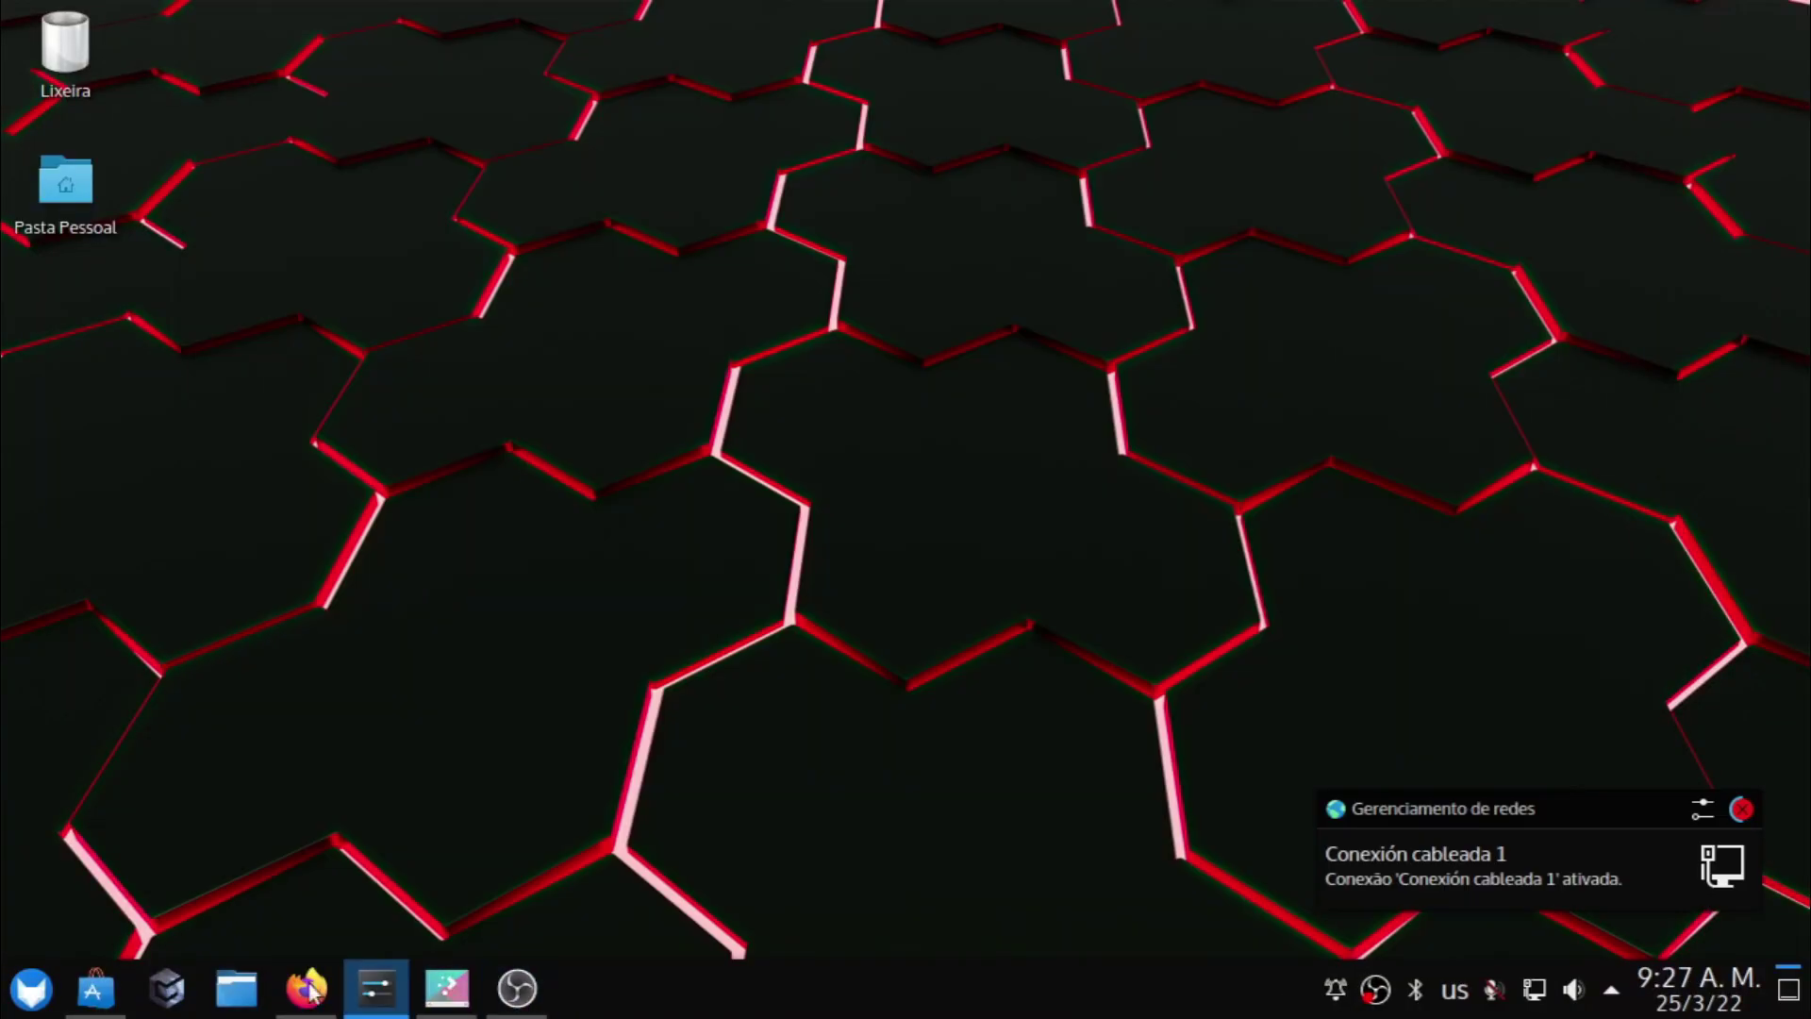
Examine the application launcher's full application list and its categories from Configurações to Utilitários.
{"action": "left_click", "coordinate": [31, 987]}
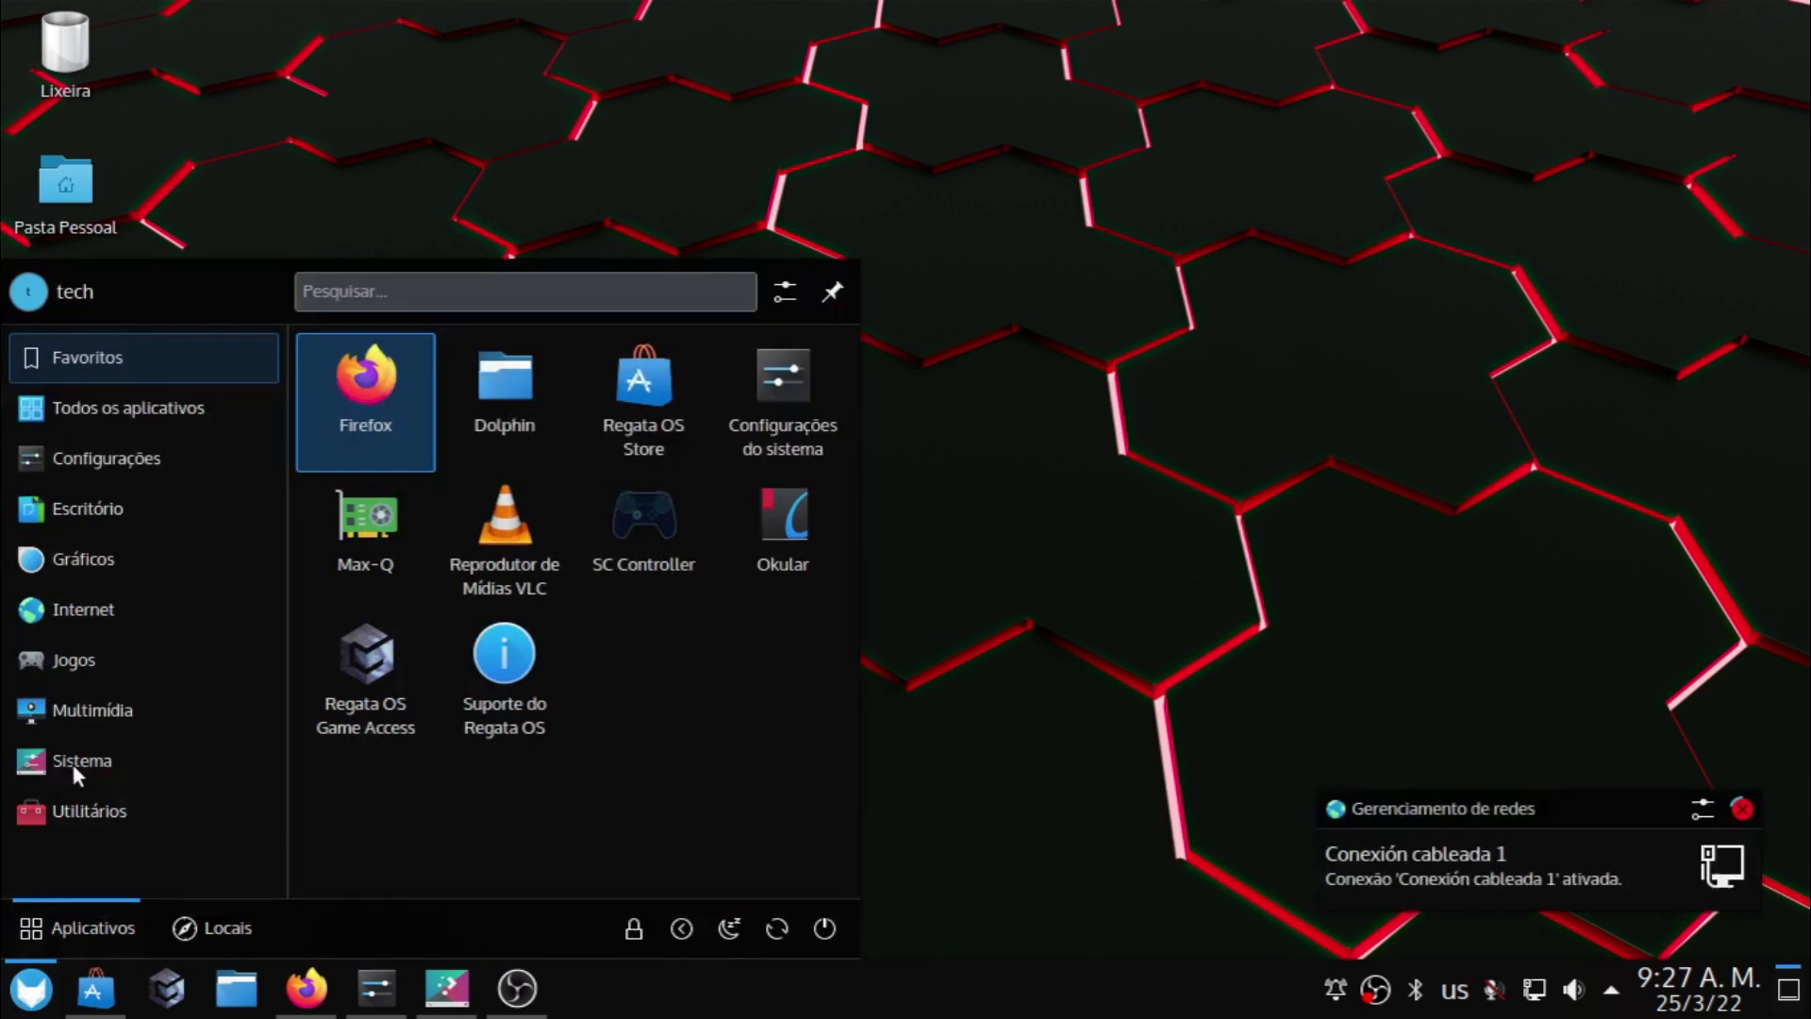
{"action": "mouse_move", "coordinate": [57, 428]}
{"action": "mouse_move", "coordinate": [84, 379]}
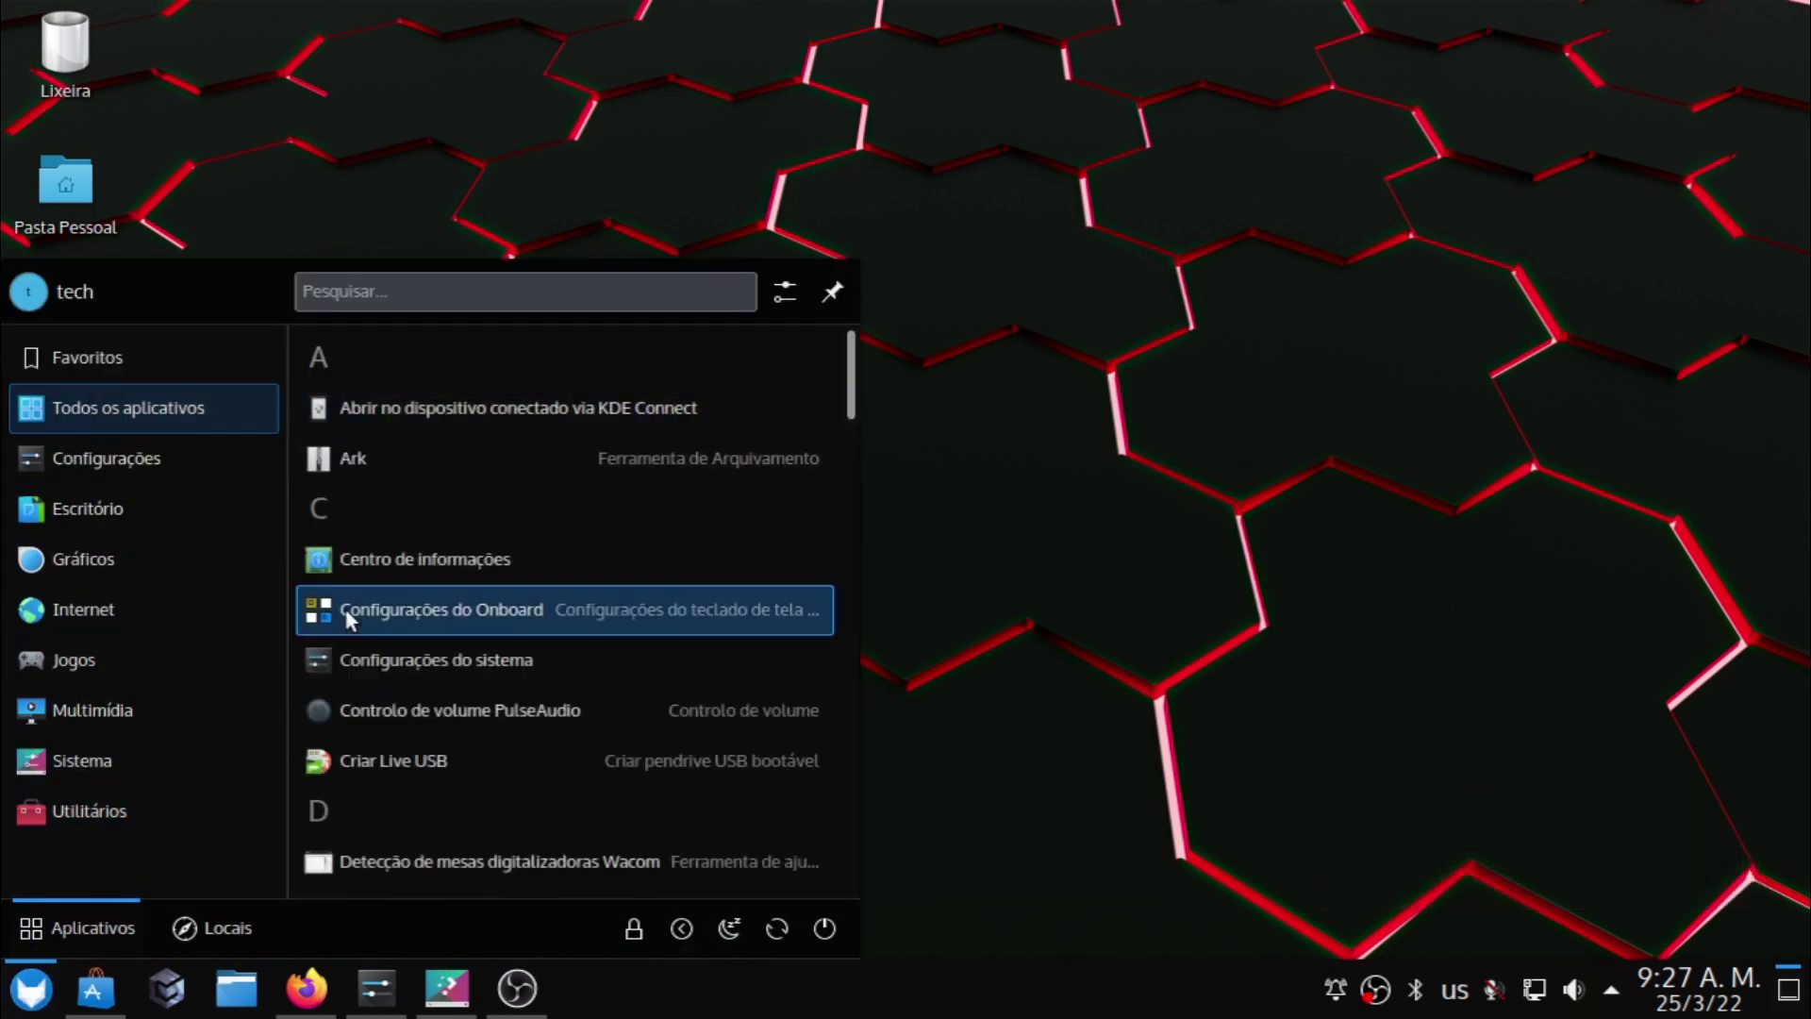
{"action": "scroll", "coordinate": [346, 613], "scroll_direction": "down", "scroll_amount": 8}
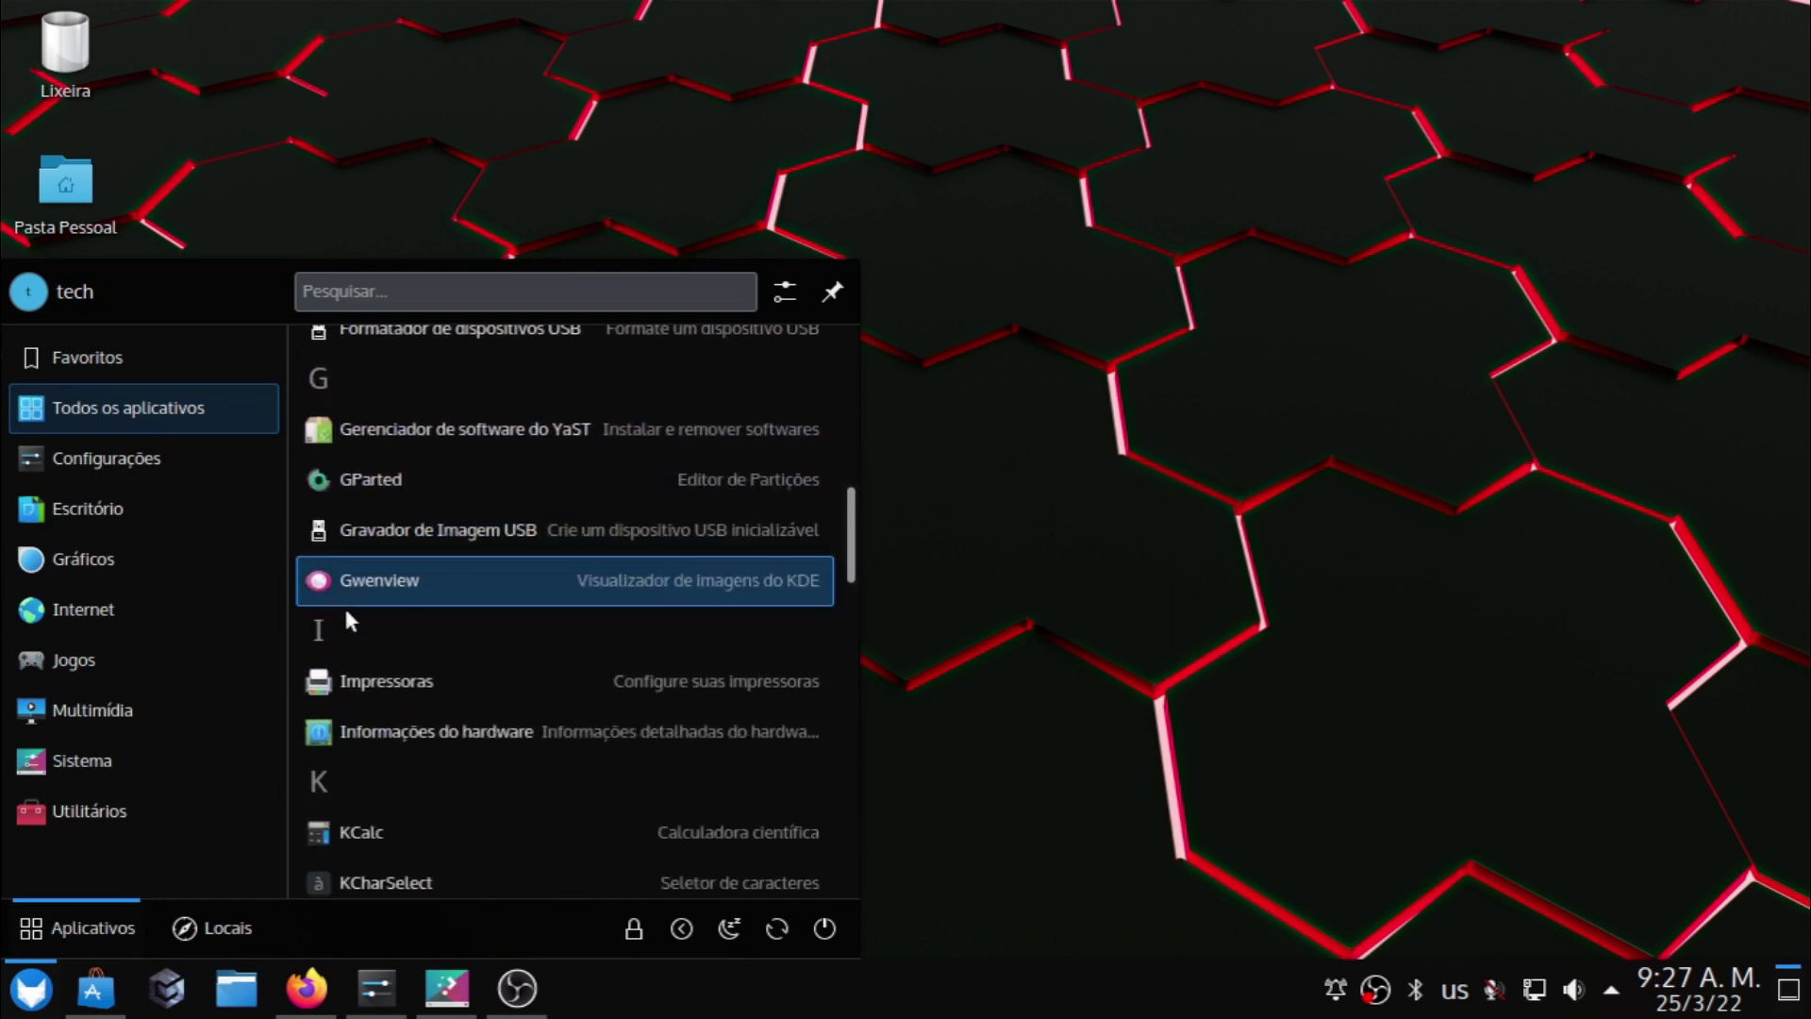
{"action": "scroll", "coordinate": [346, 621], "scroll_direction": "down", "scroll_amount": 6}
{"action": "scroll", "coordinate": [347, 620], "scroll_direction": "down", "scroll_amount": 10}
{"action": "mouse_move", "coordinate": [174, 479]}
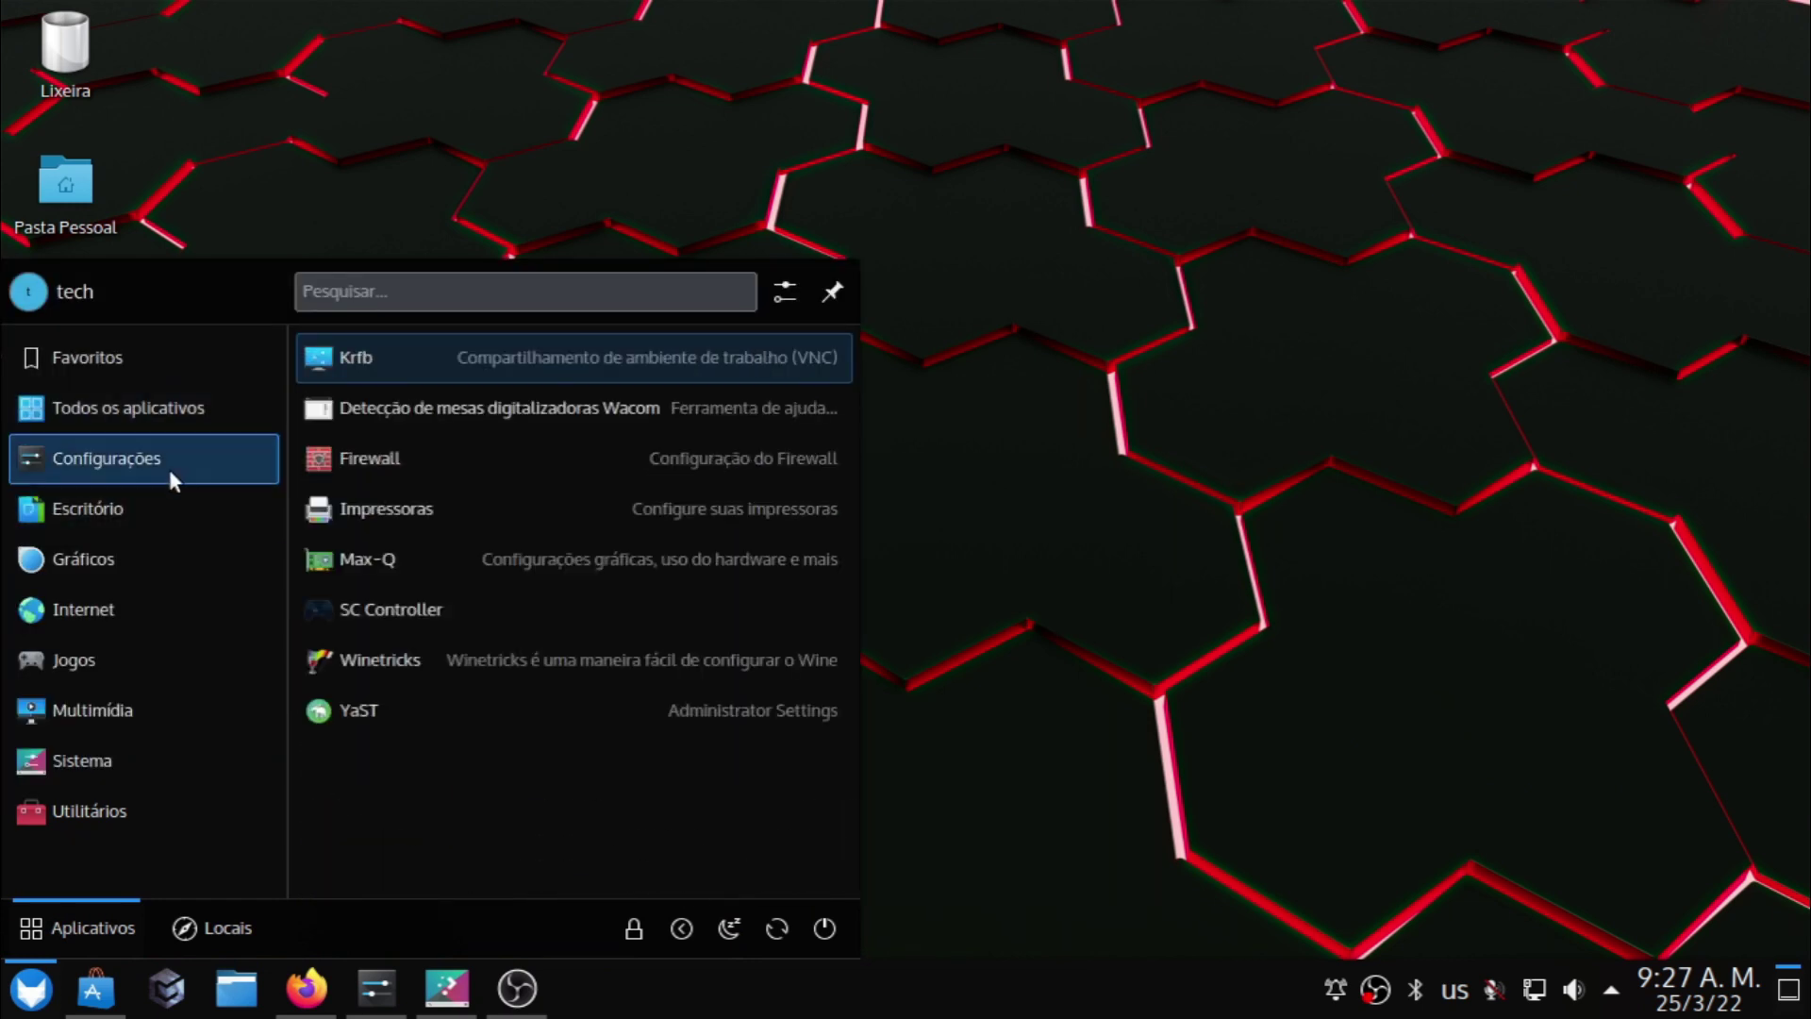
{"action": "mouse_move", "coordinate": [114, 556]}
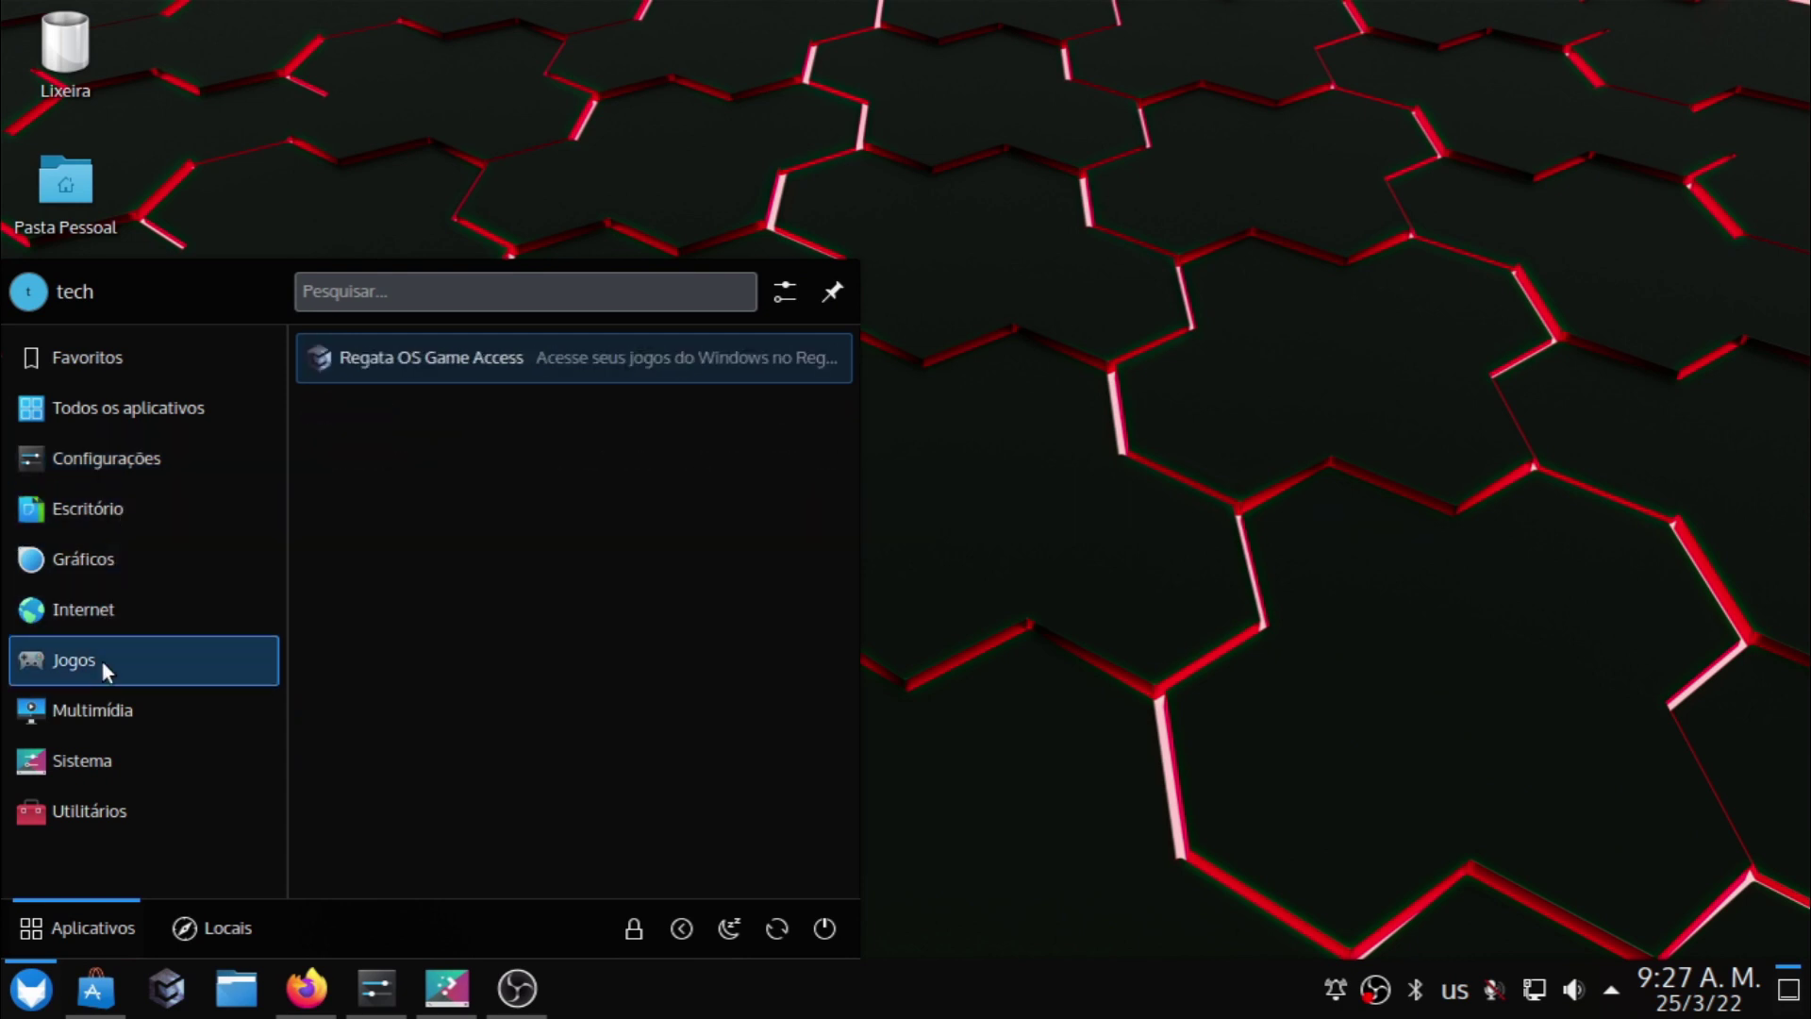
{"action": "mouse_move", "coordinate": [104, 711]}
{"action": "mouse_move", "coordinate": [104, 807]}
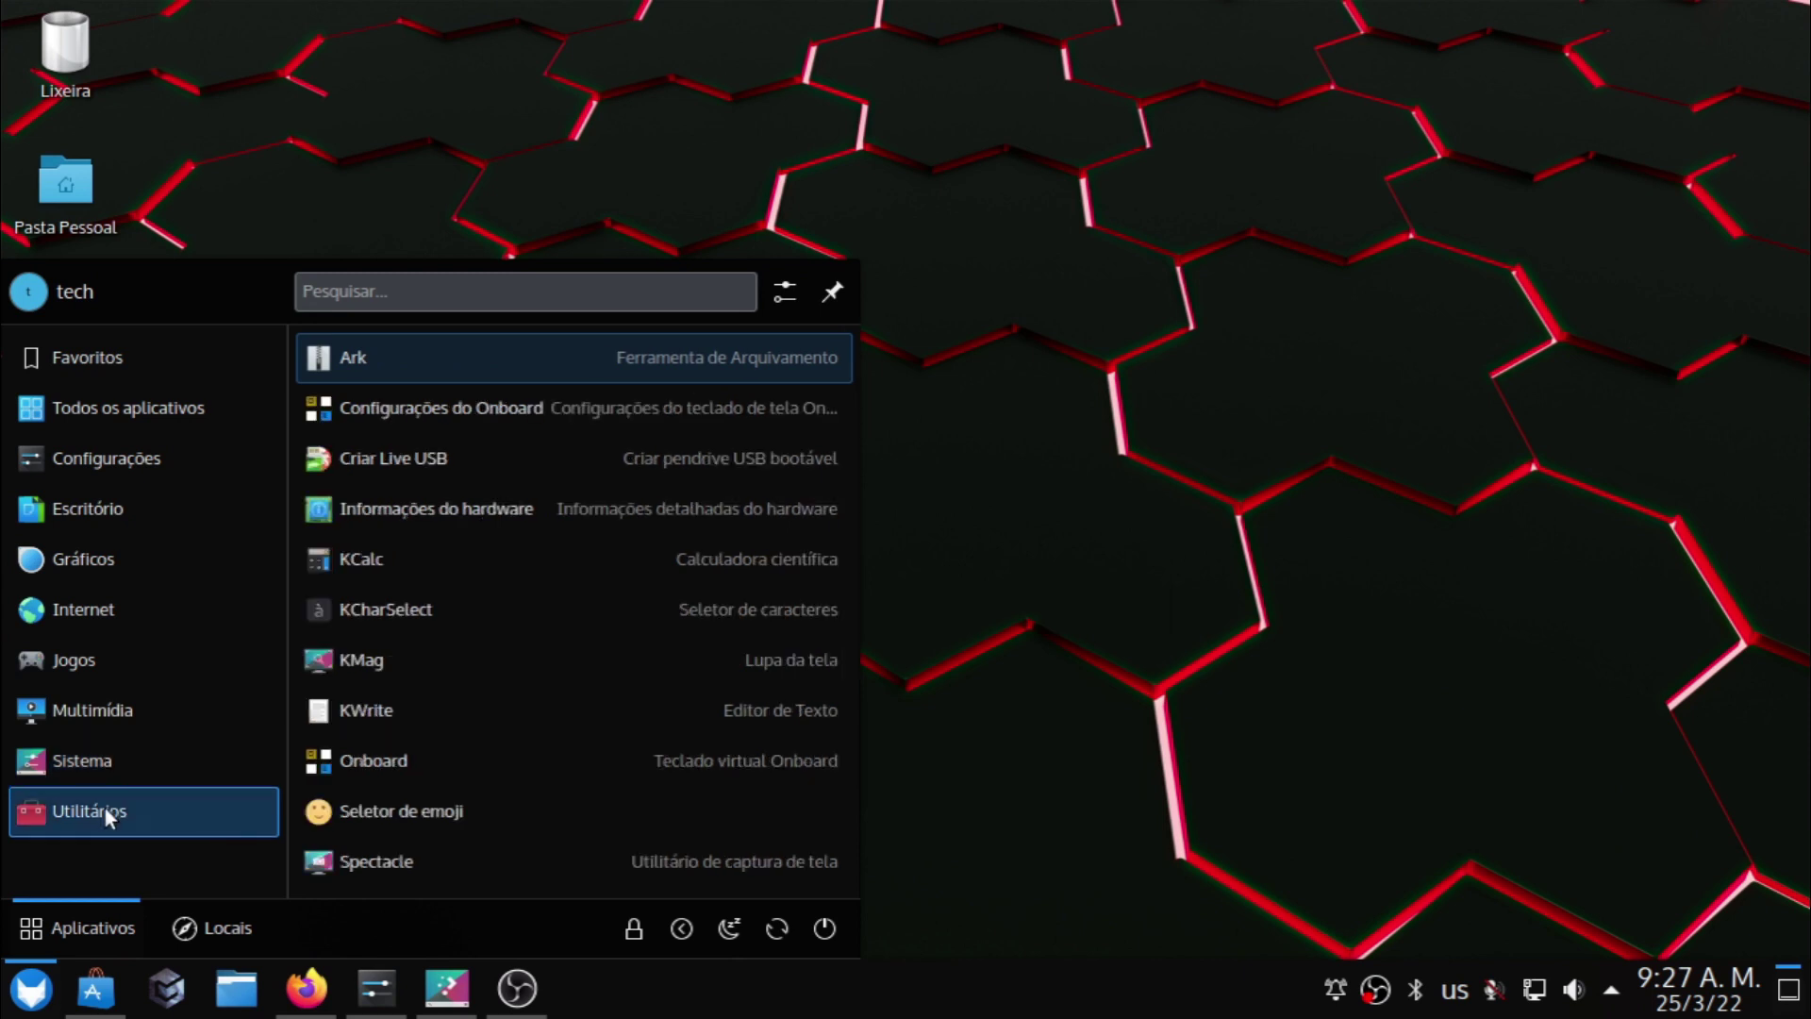
{"action": "left_click", "coordinate": [353, 761]}
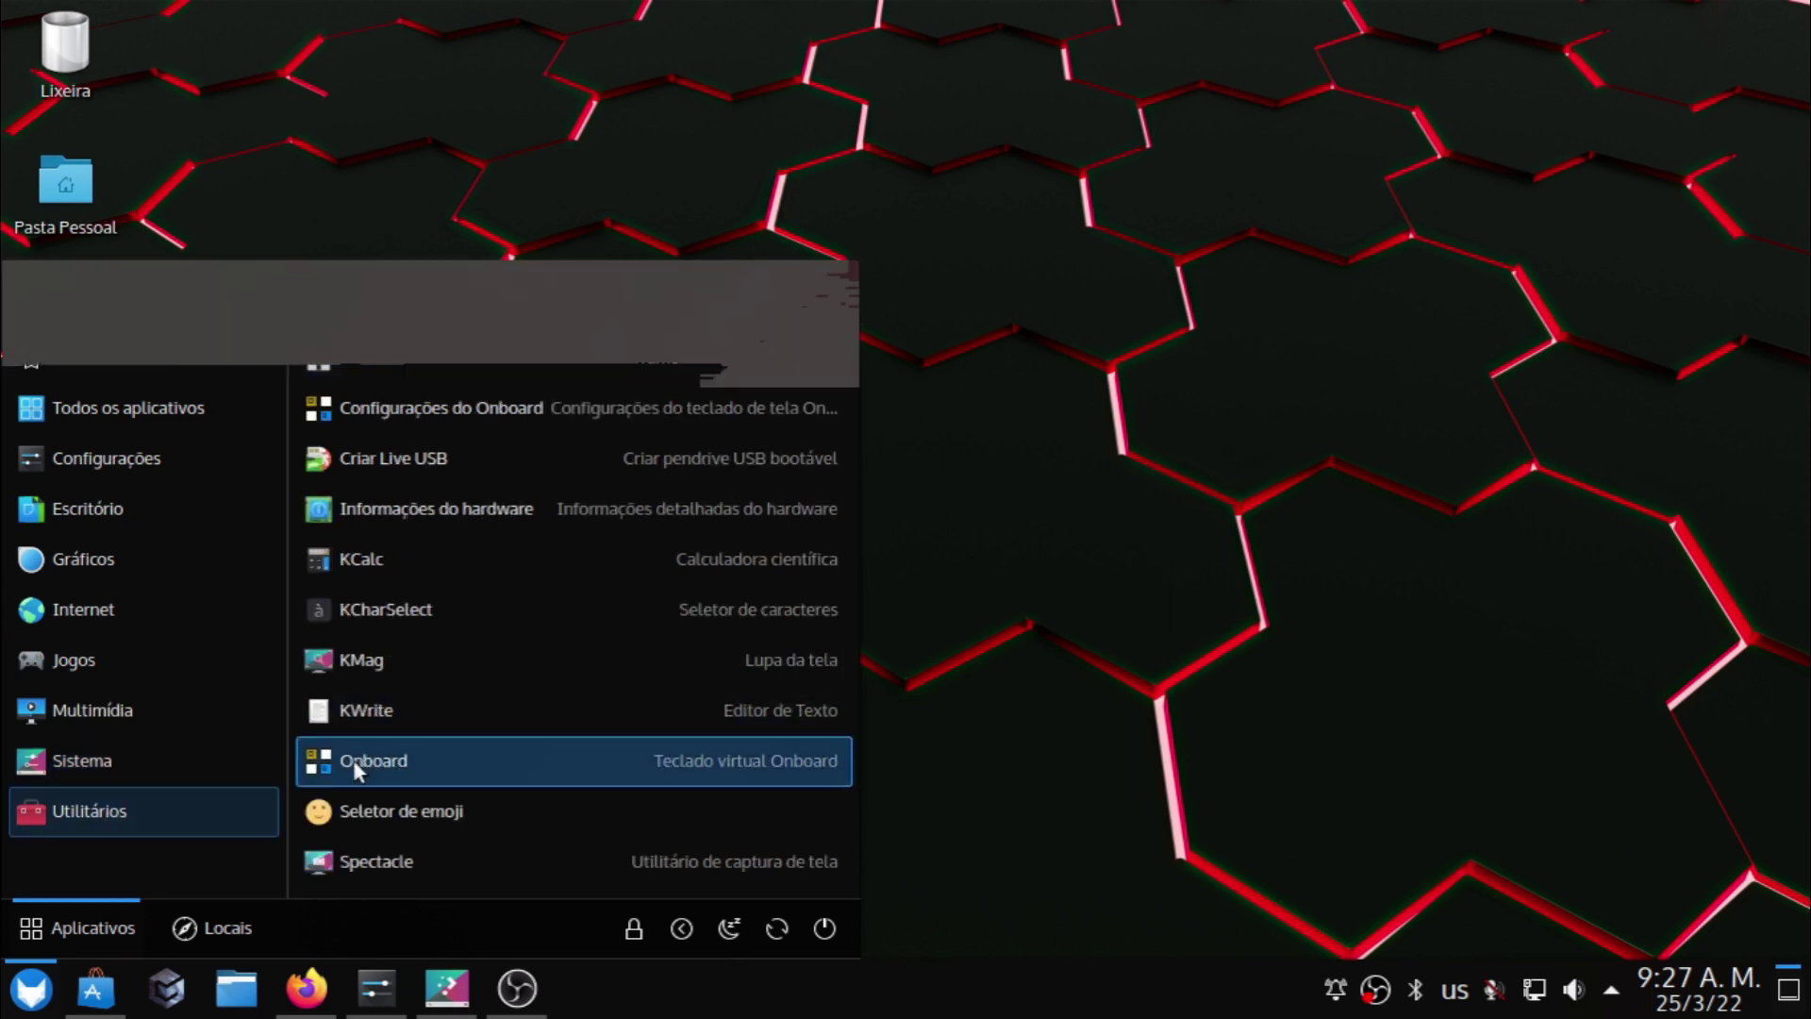
Open the system settings and apply the Regata OS Transparent global theme.
{"action": "key", "text": "super"}
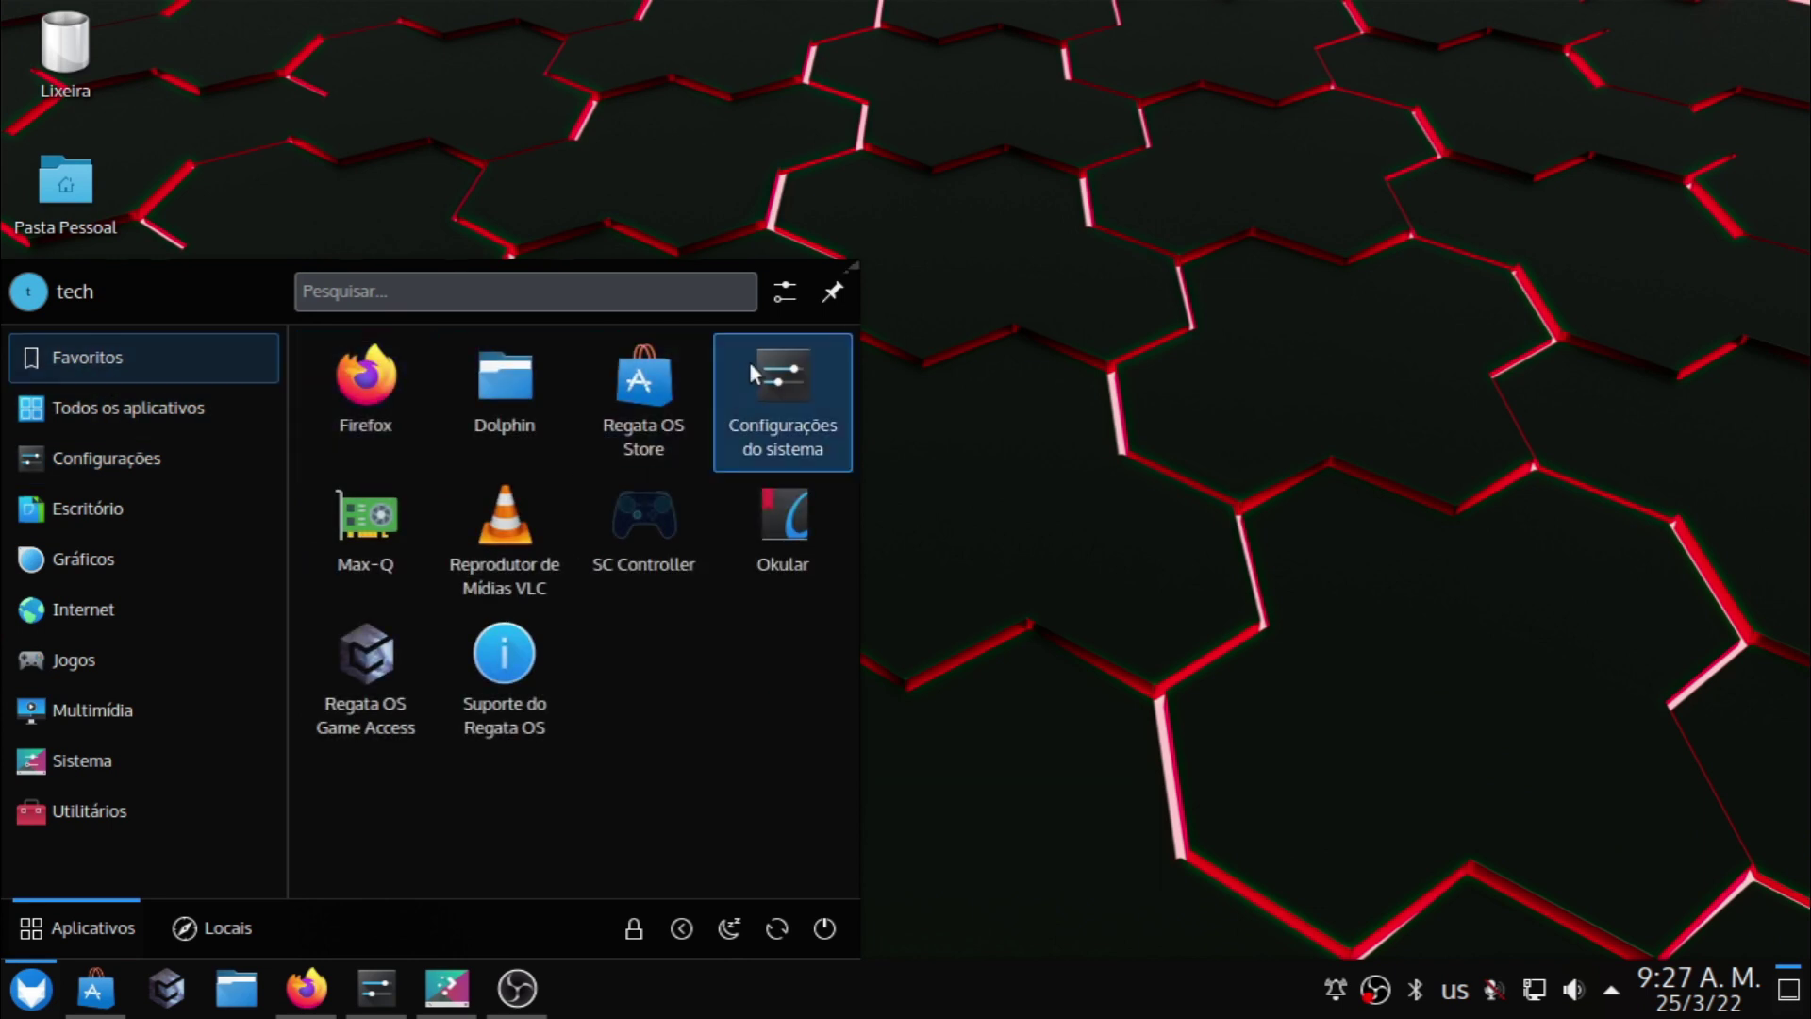
{"action": "left_click", "coordinate": [845, 360]}
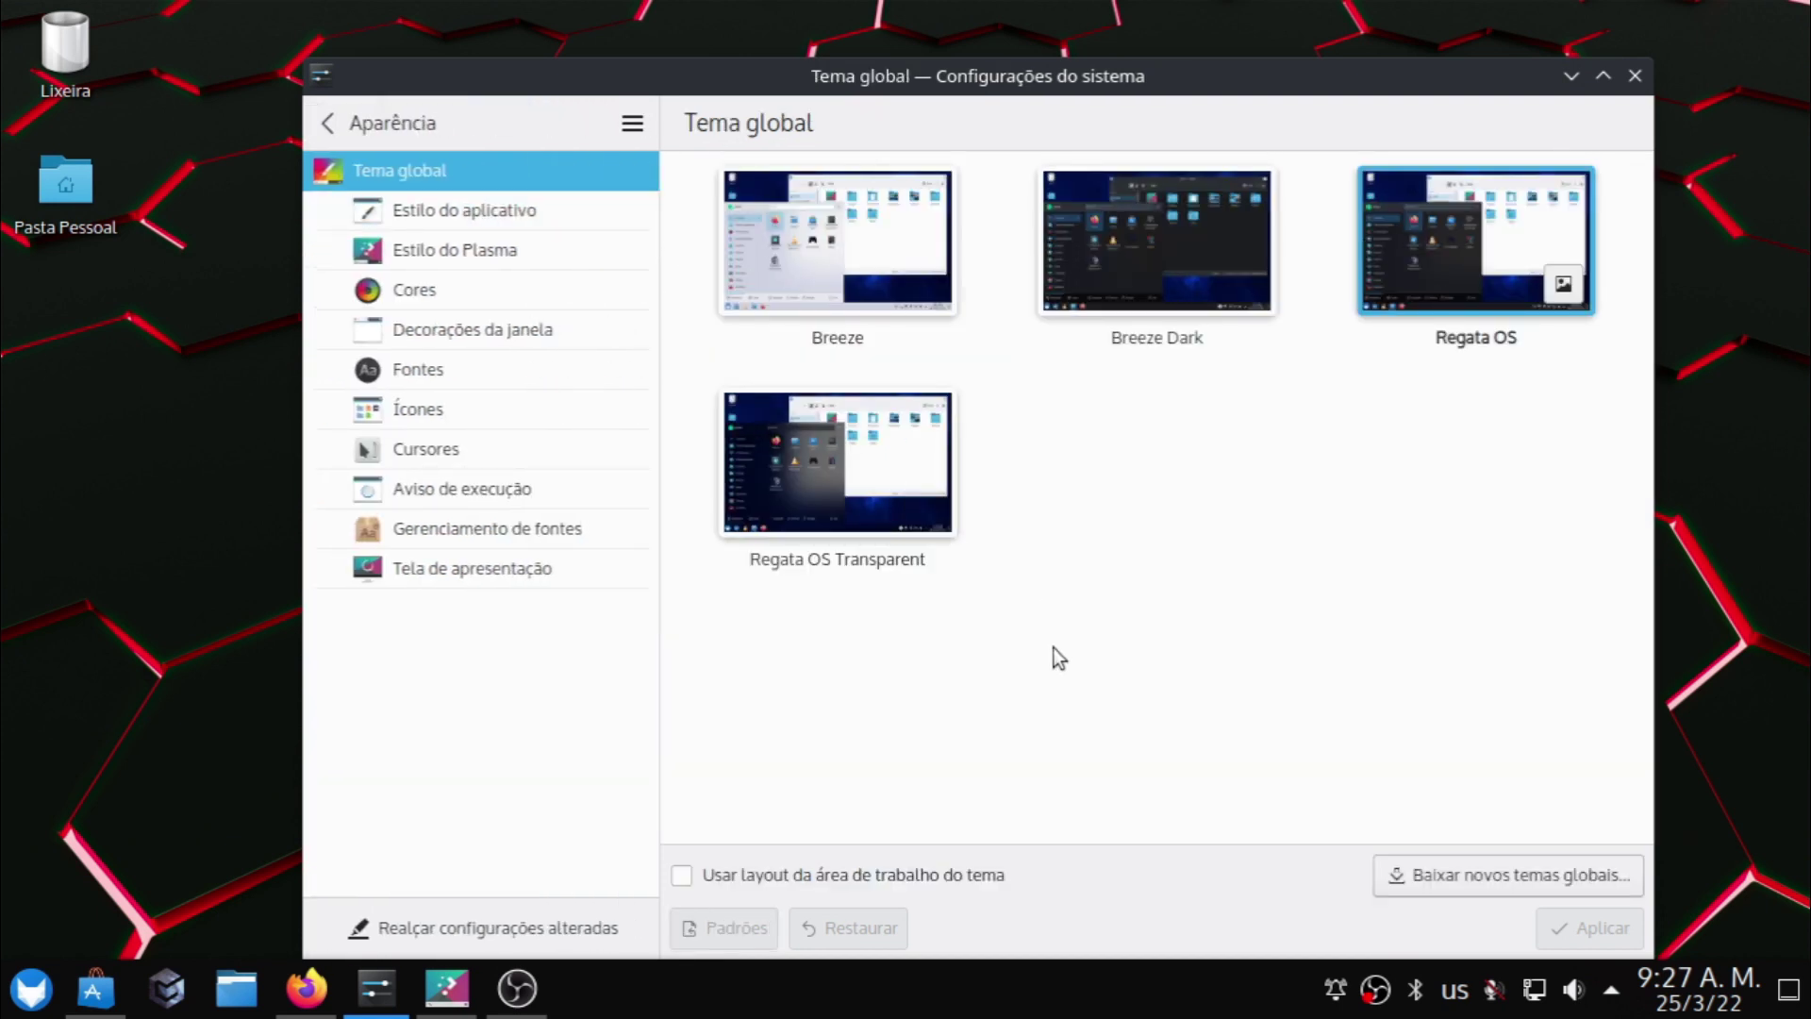
{"action": "left_click", "coordinate": [858, 483]}
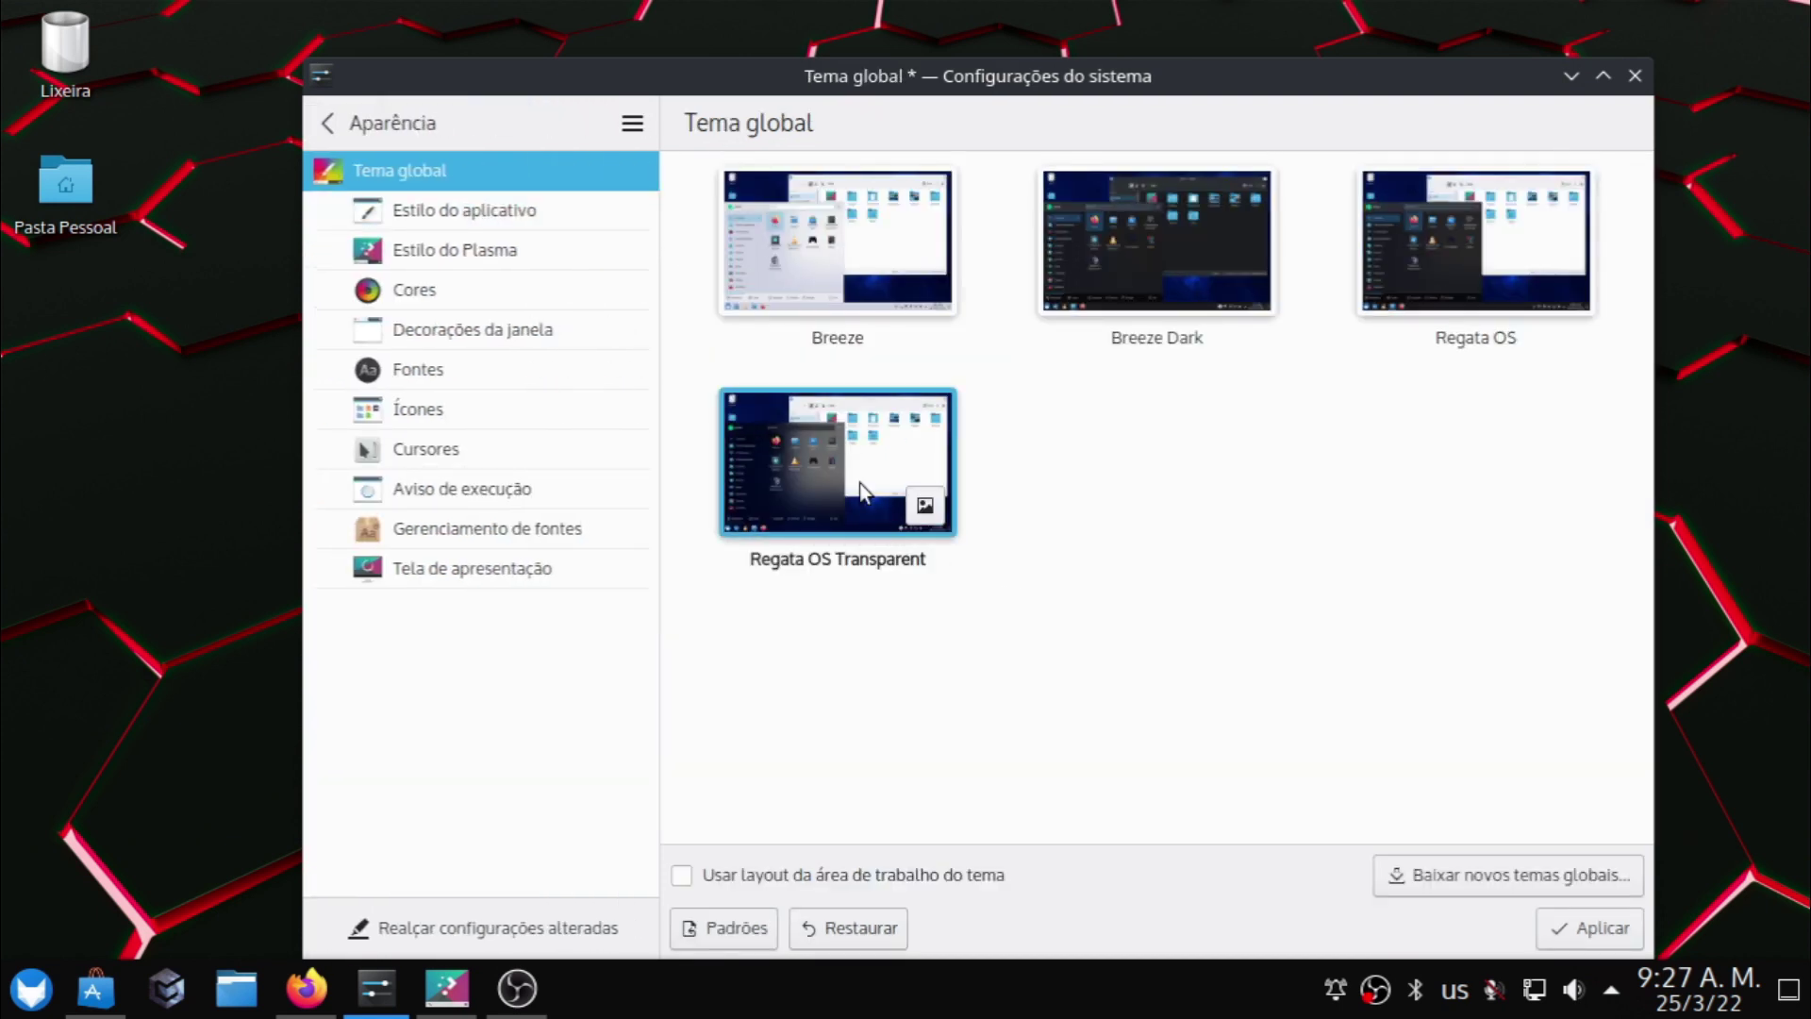
{"action": "left_click", "coordinate": [1577, 927]}
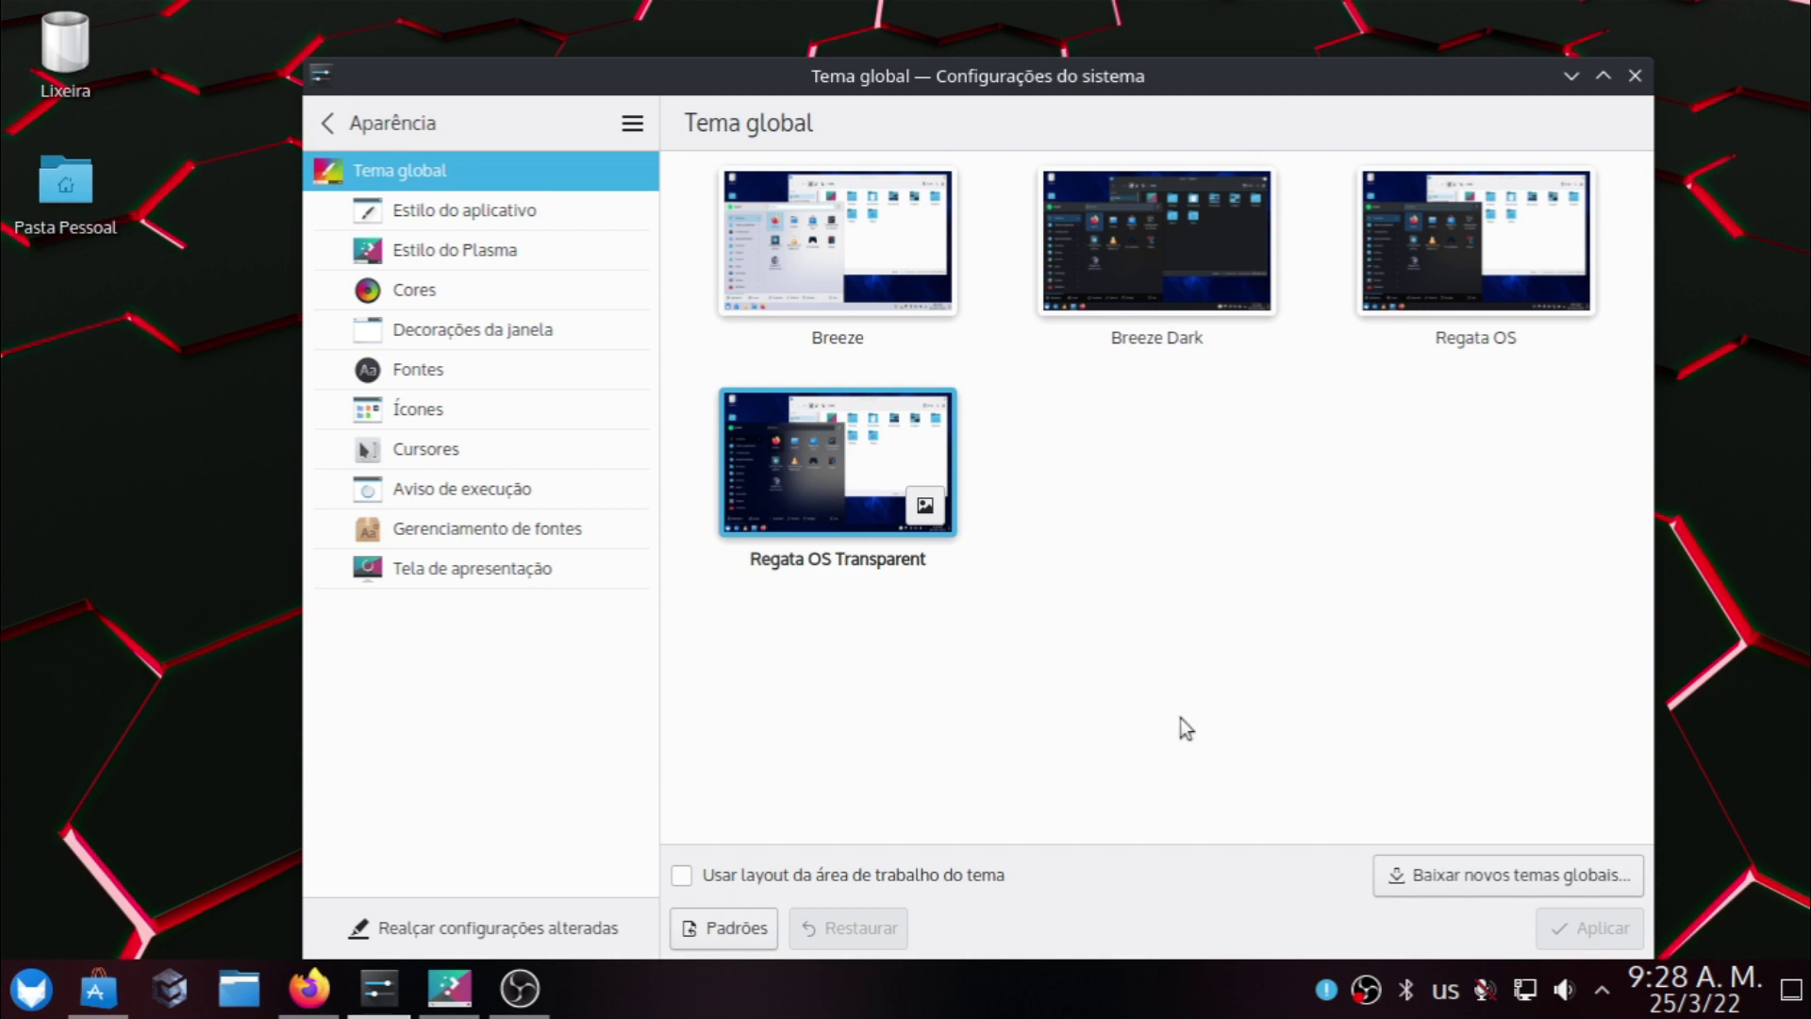
Minimise the settings window, save a capture of the active window and dismiss its notification.
{"action": "left_click", "coordinate": [1569, 77]}
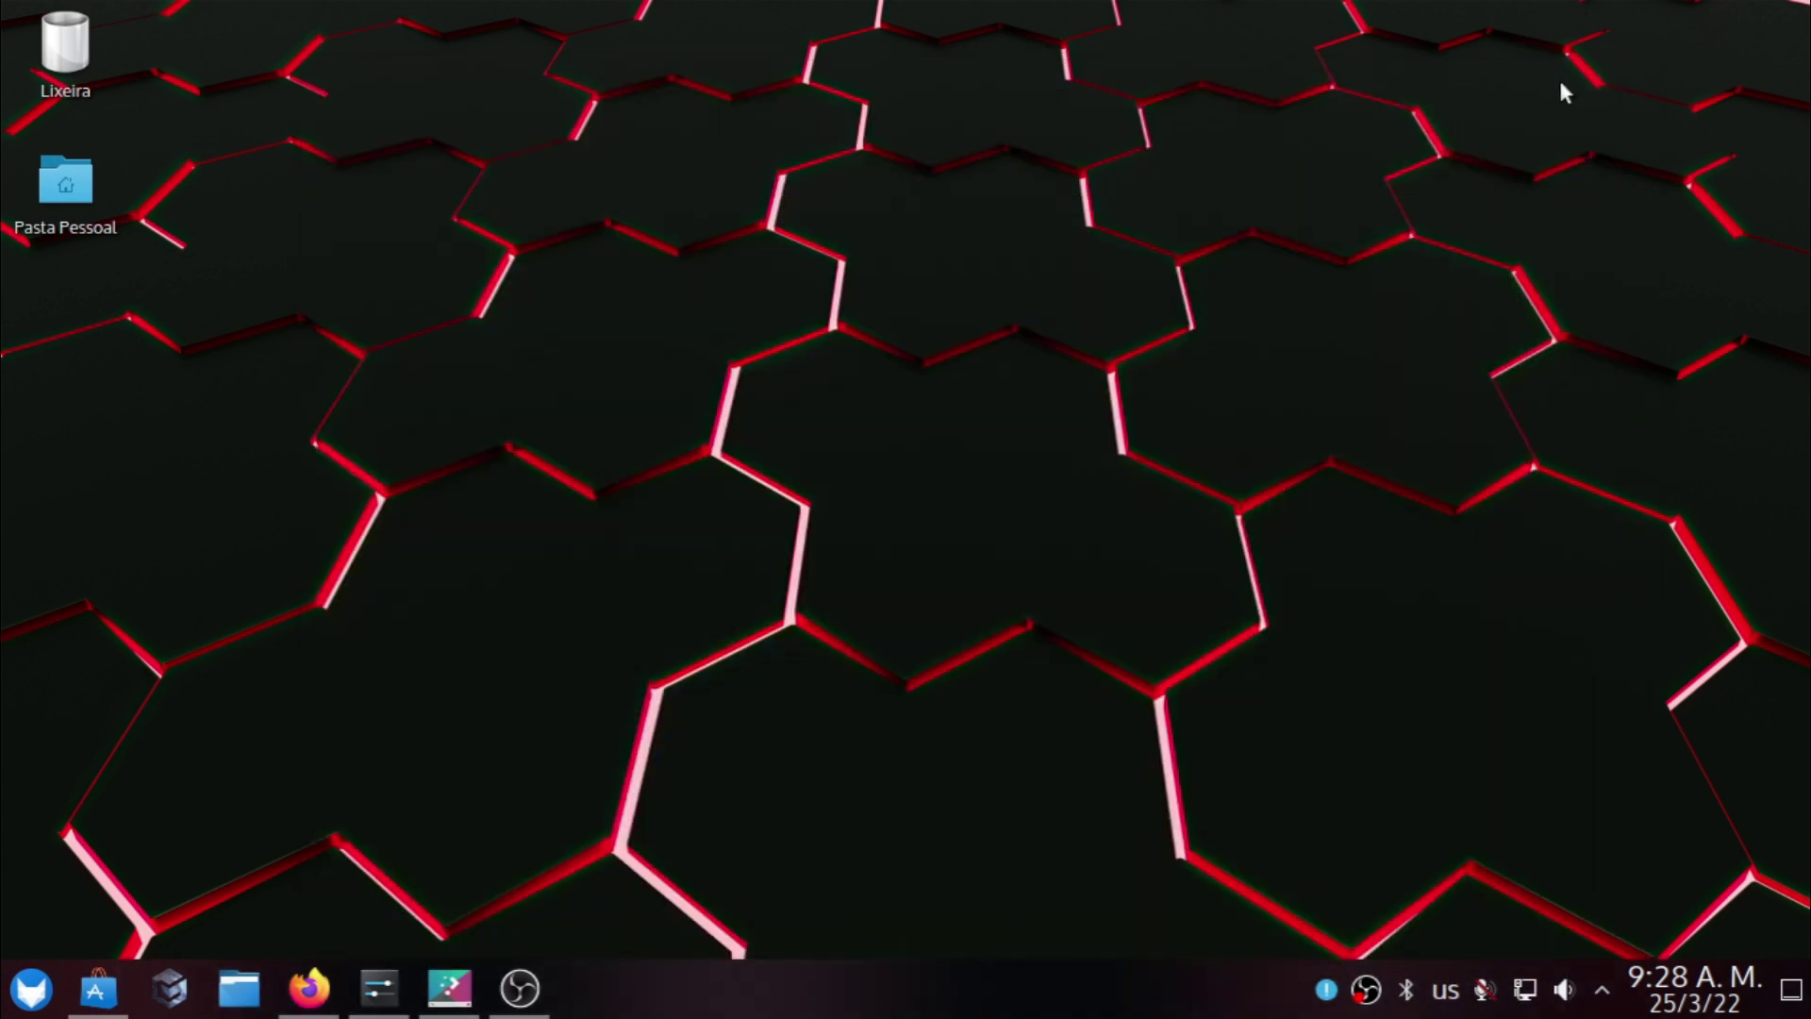
{"action": "key", "text": "super+Print"}
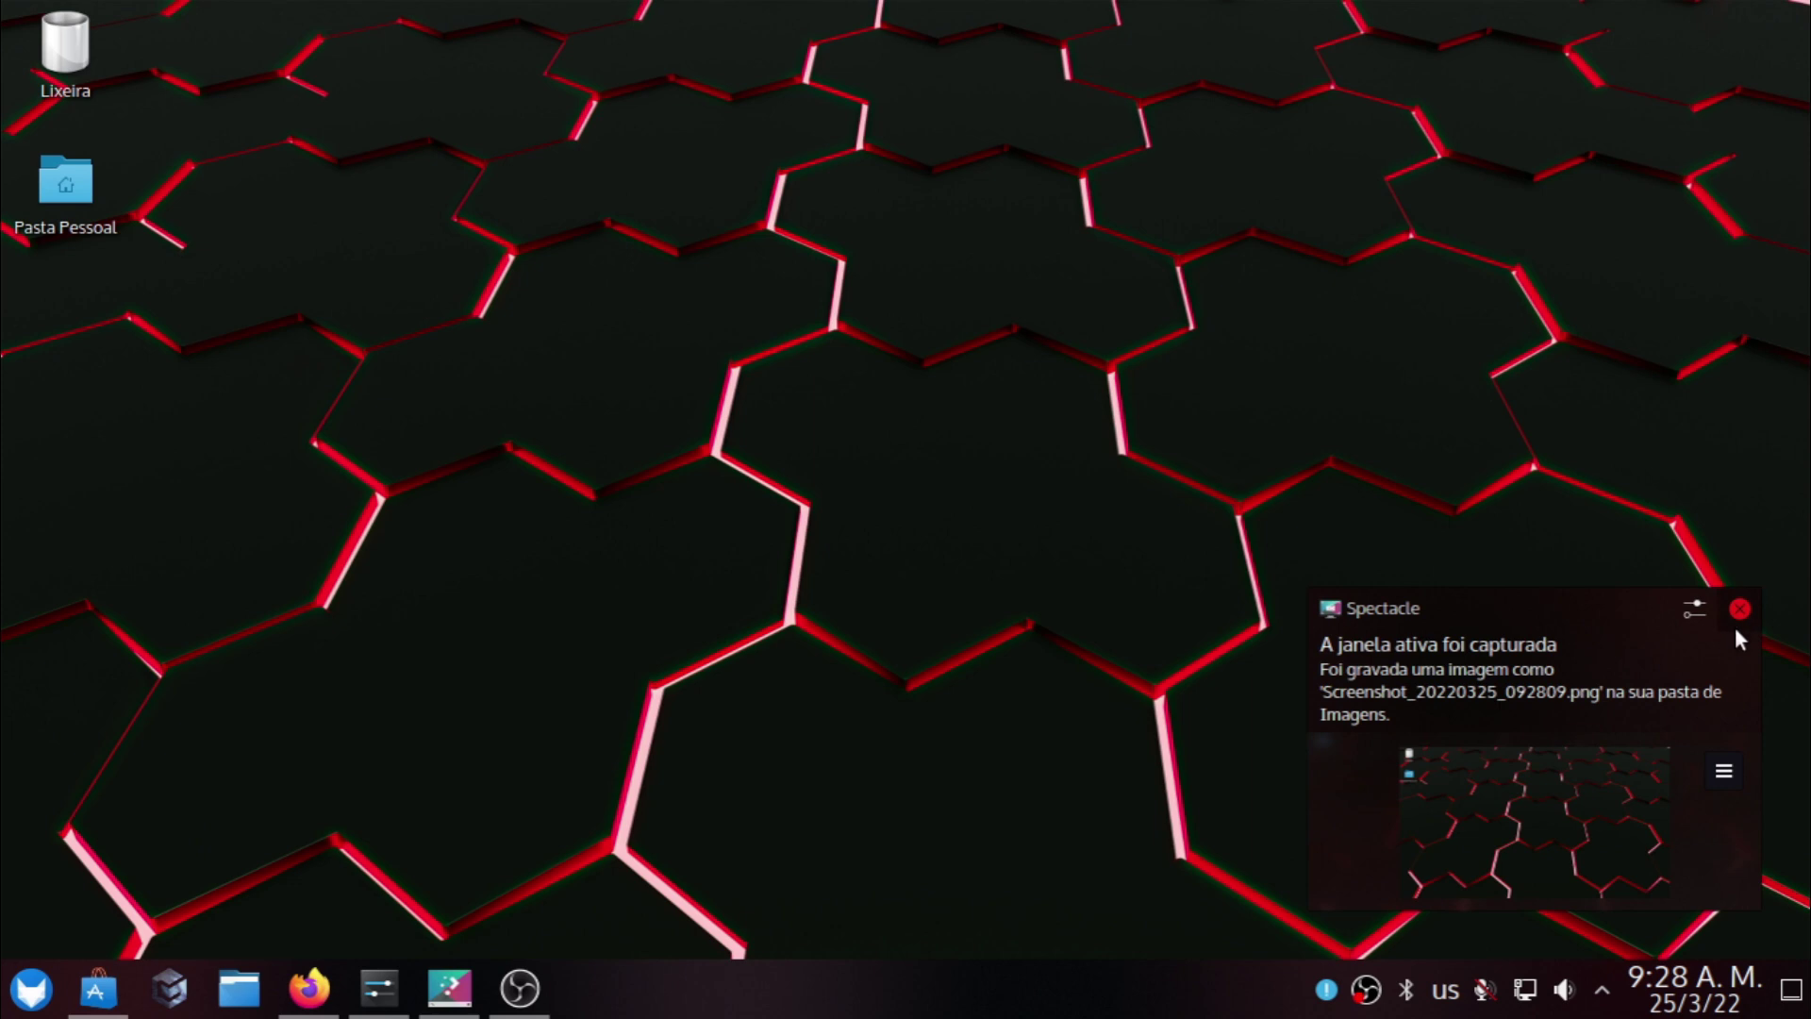
{"action": "left_click", "coordinate": [1742, 609]}
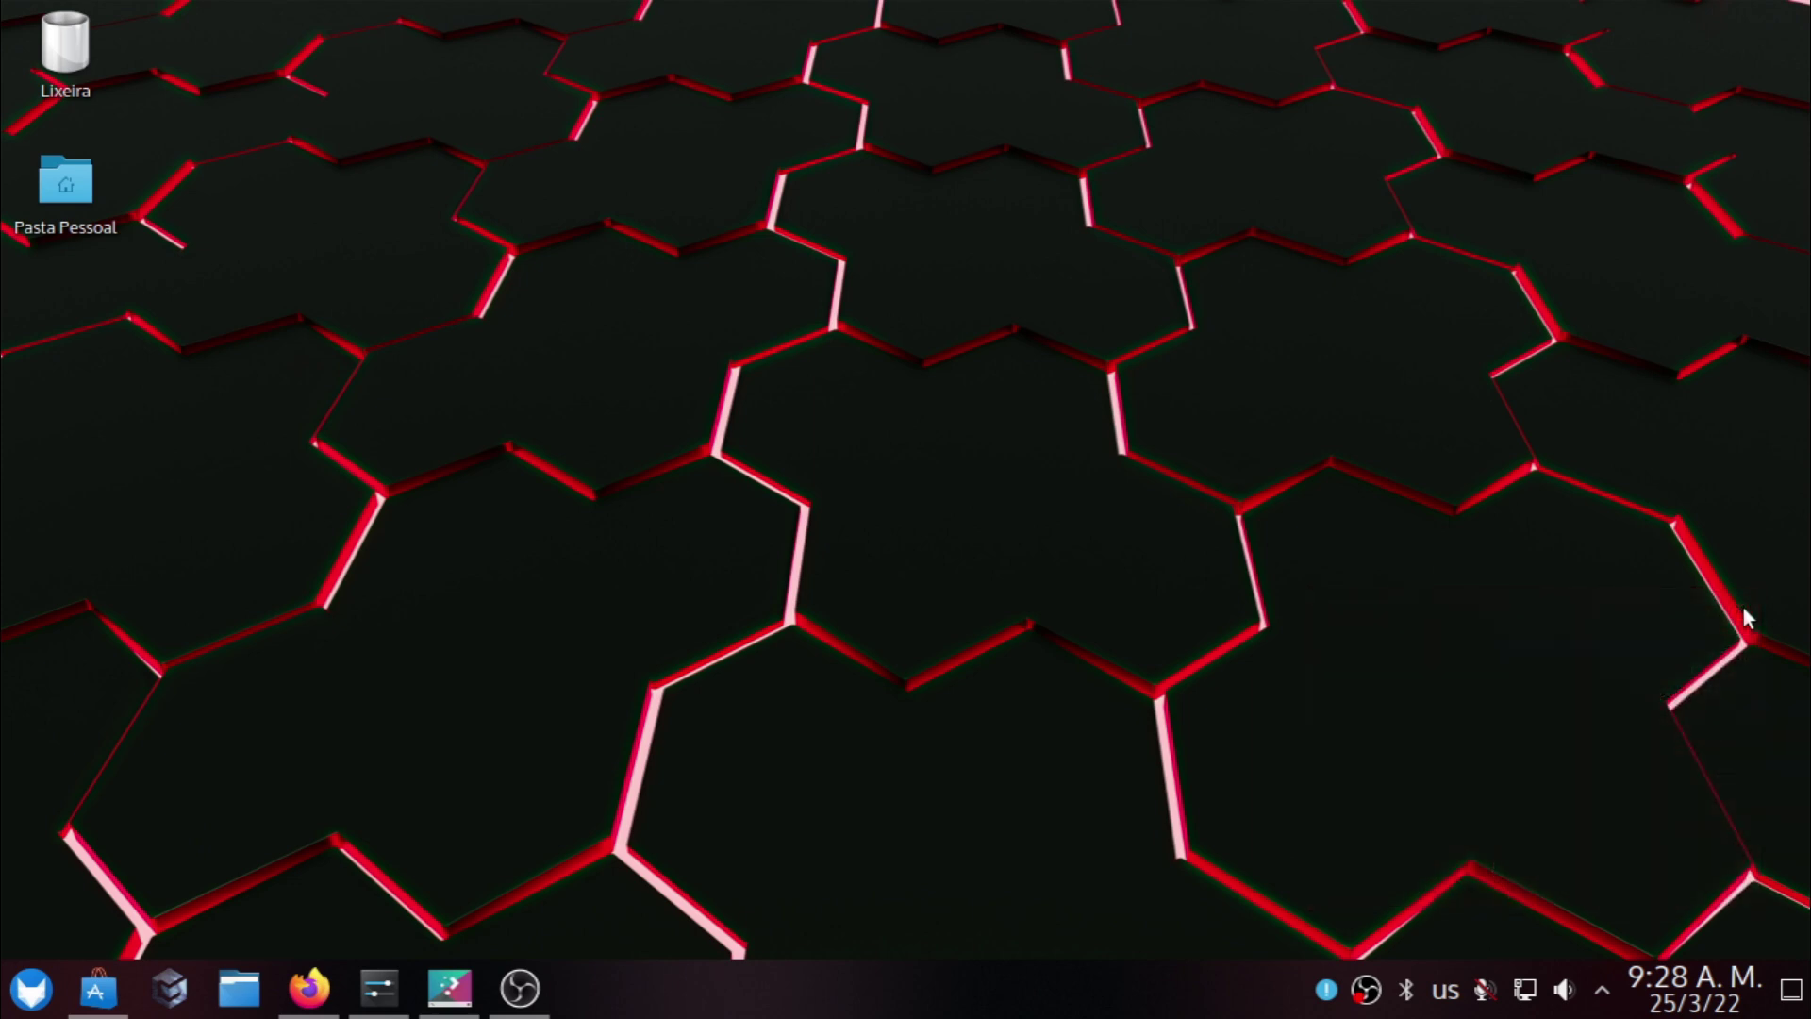
Capture the full screen, save it as Screenshot_20220325_092817.png in Imagens and minimise the capture tool.
{"action": "key", "text": "Print"}
{"action": "left_click", "coordinate": [1316, 584]}
{"action": "left_click", "coordinate": [1316, 802]}
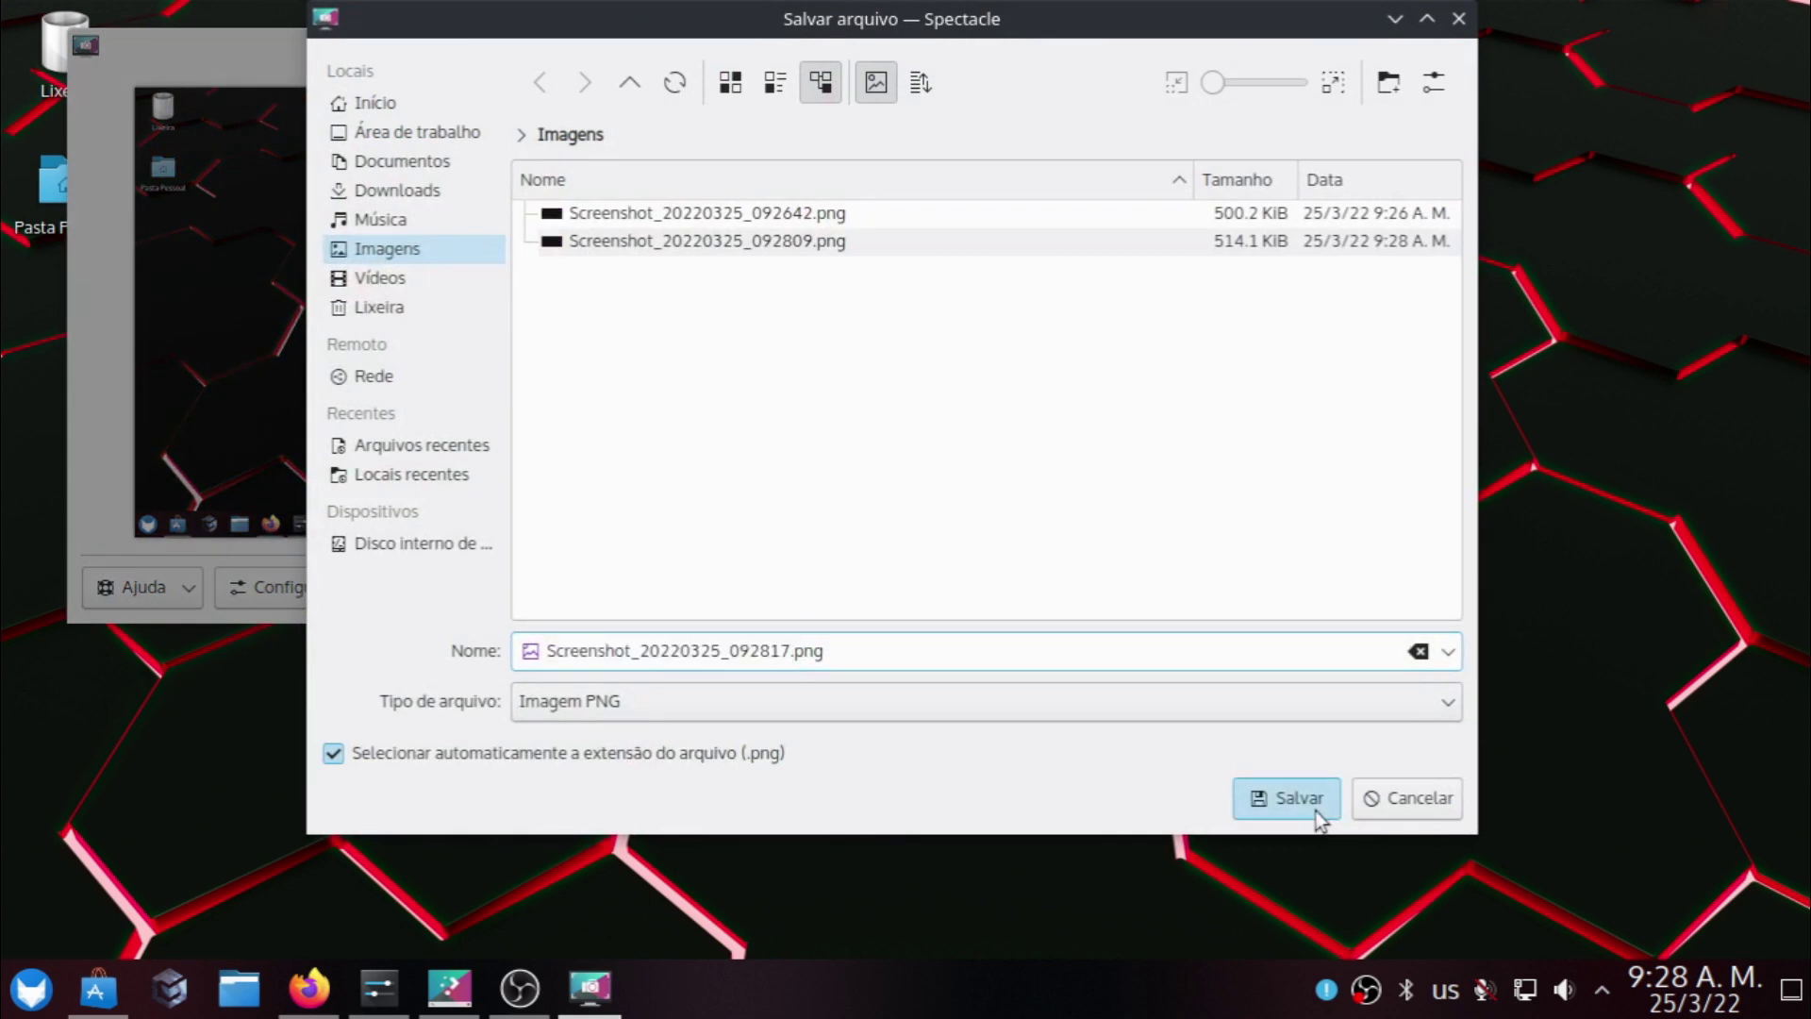
{"action": "left_click", "coordinate": [1353, 49]}
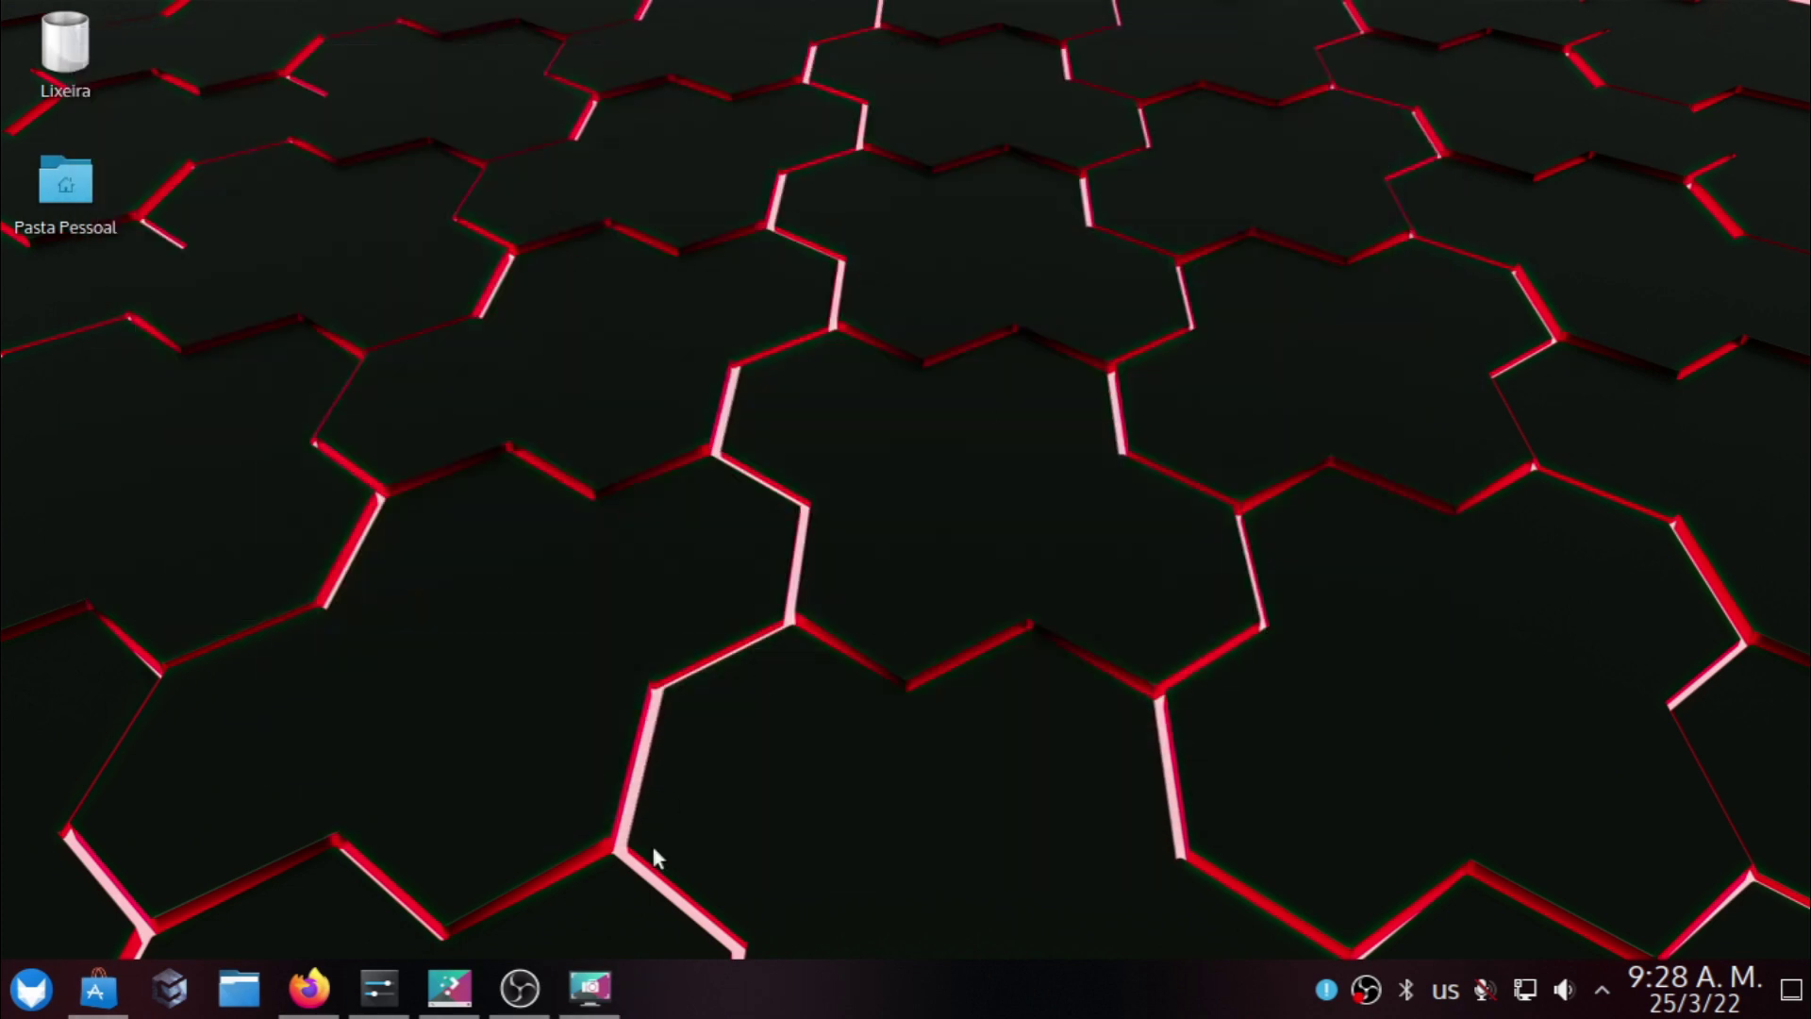
Return to the appearance settings and look through the application style, colour, font and icon pages.
{"action": "left_click", "coordinate": [390, 998]}
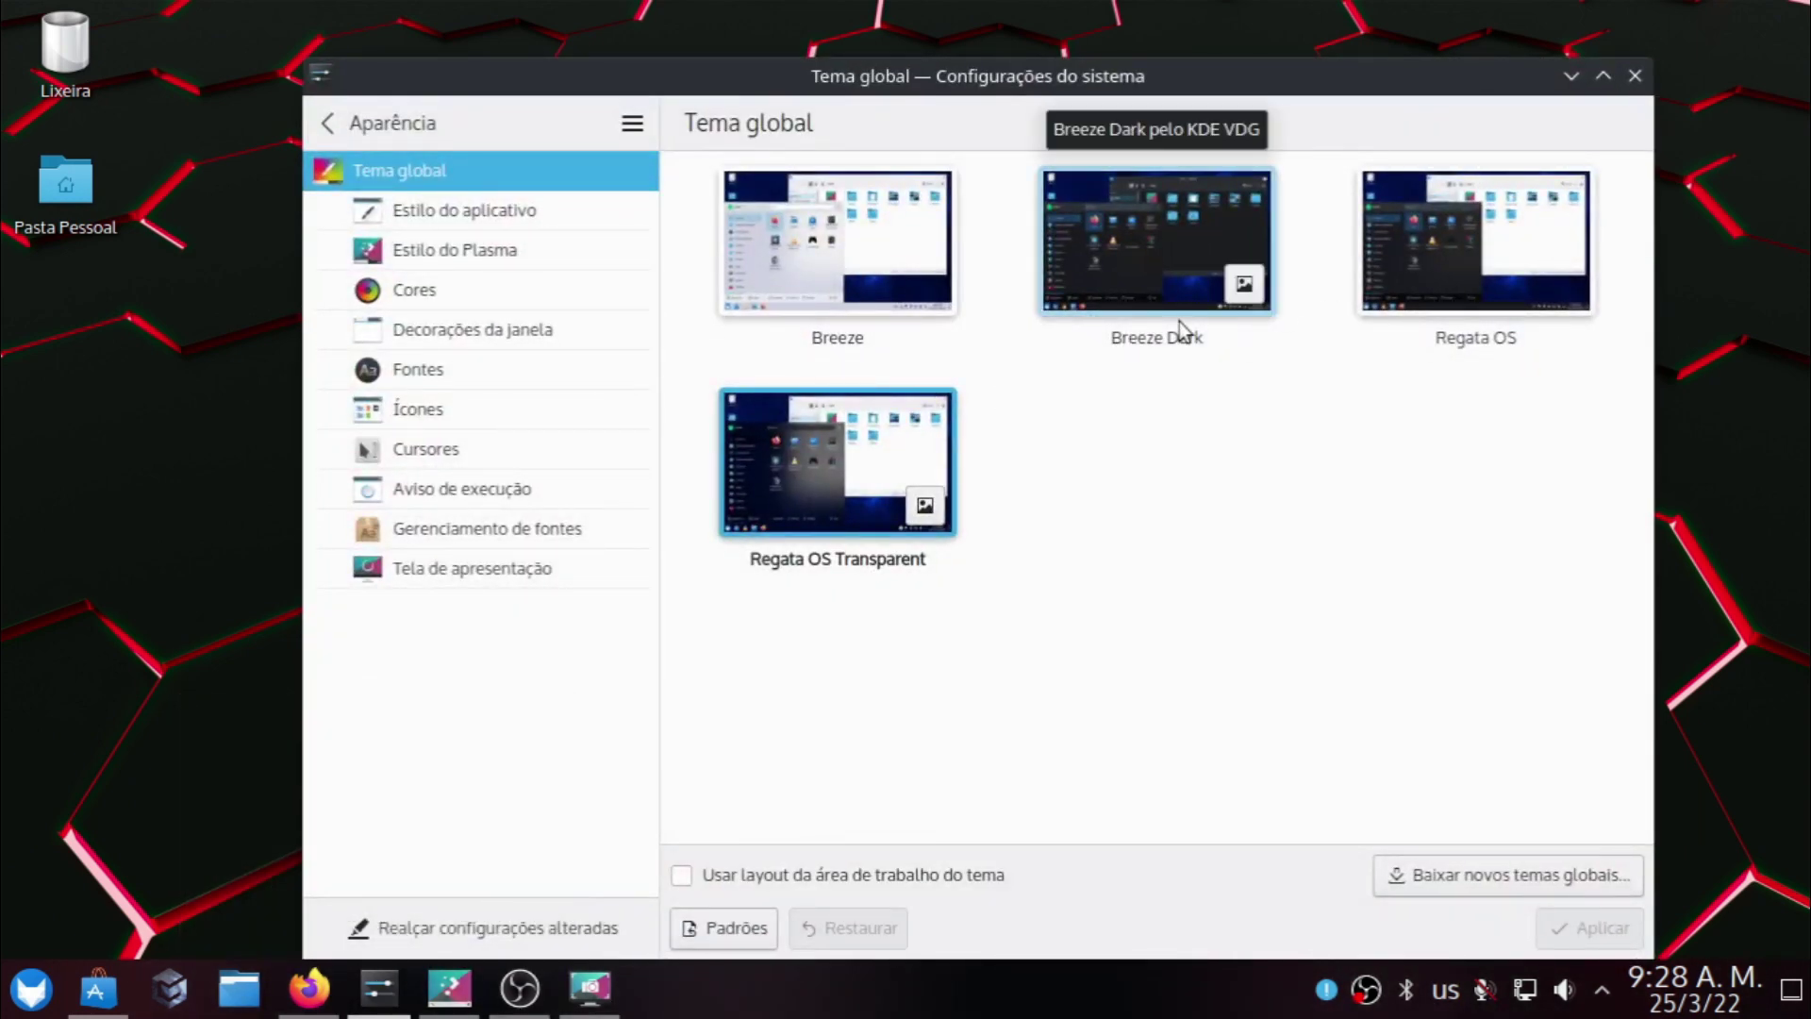
{"action": "left_click", "coordinate": [534, 222]}
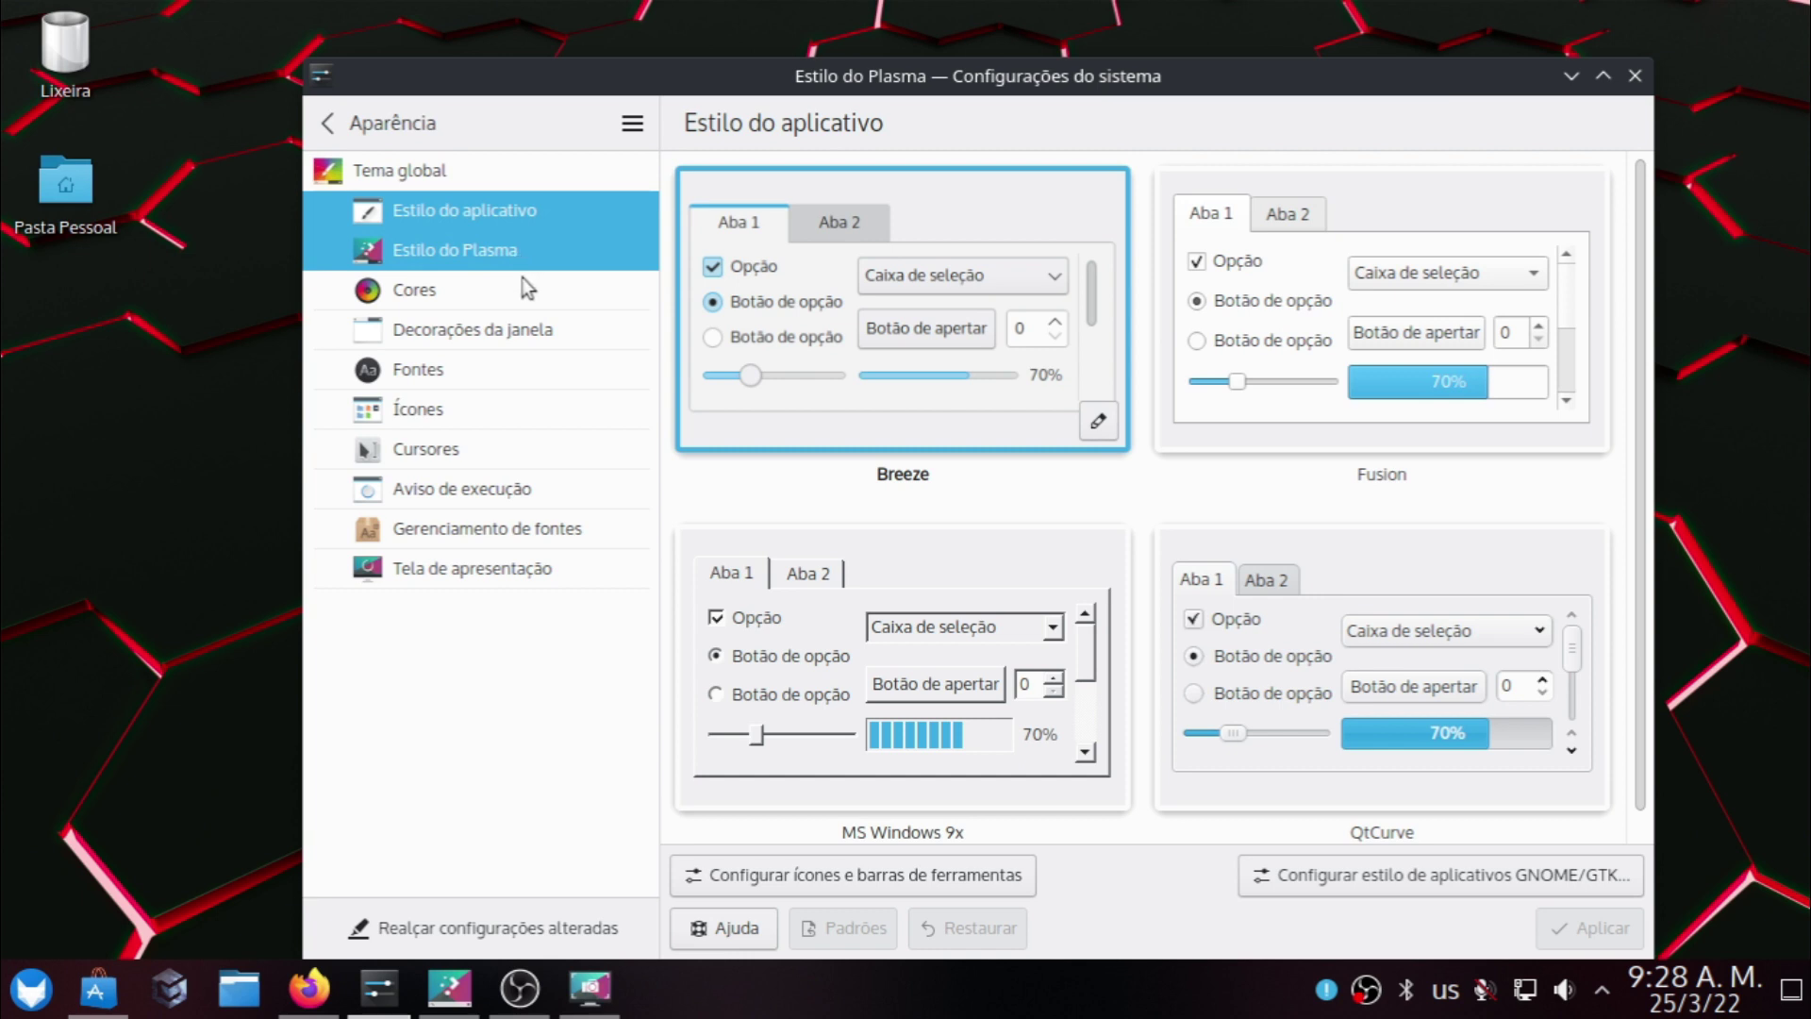
{"action": "left_click", "coordinate": [496, 299]}
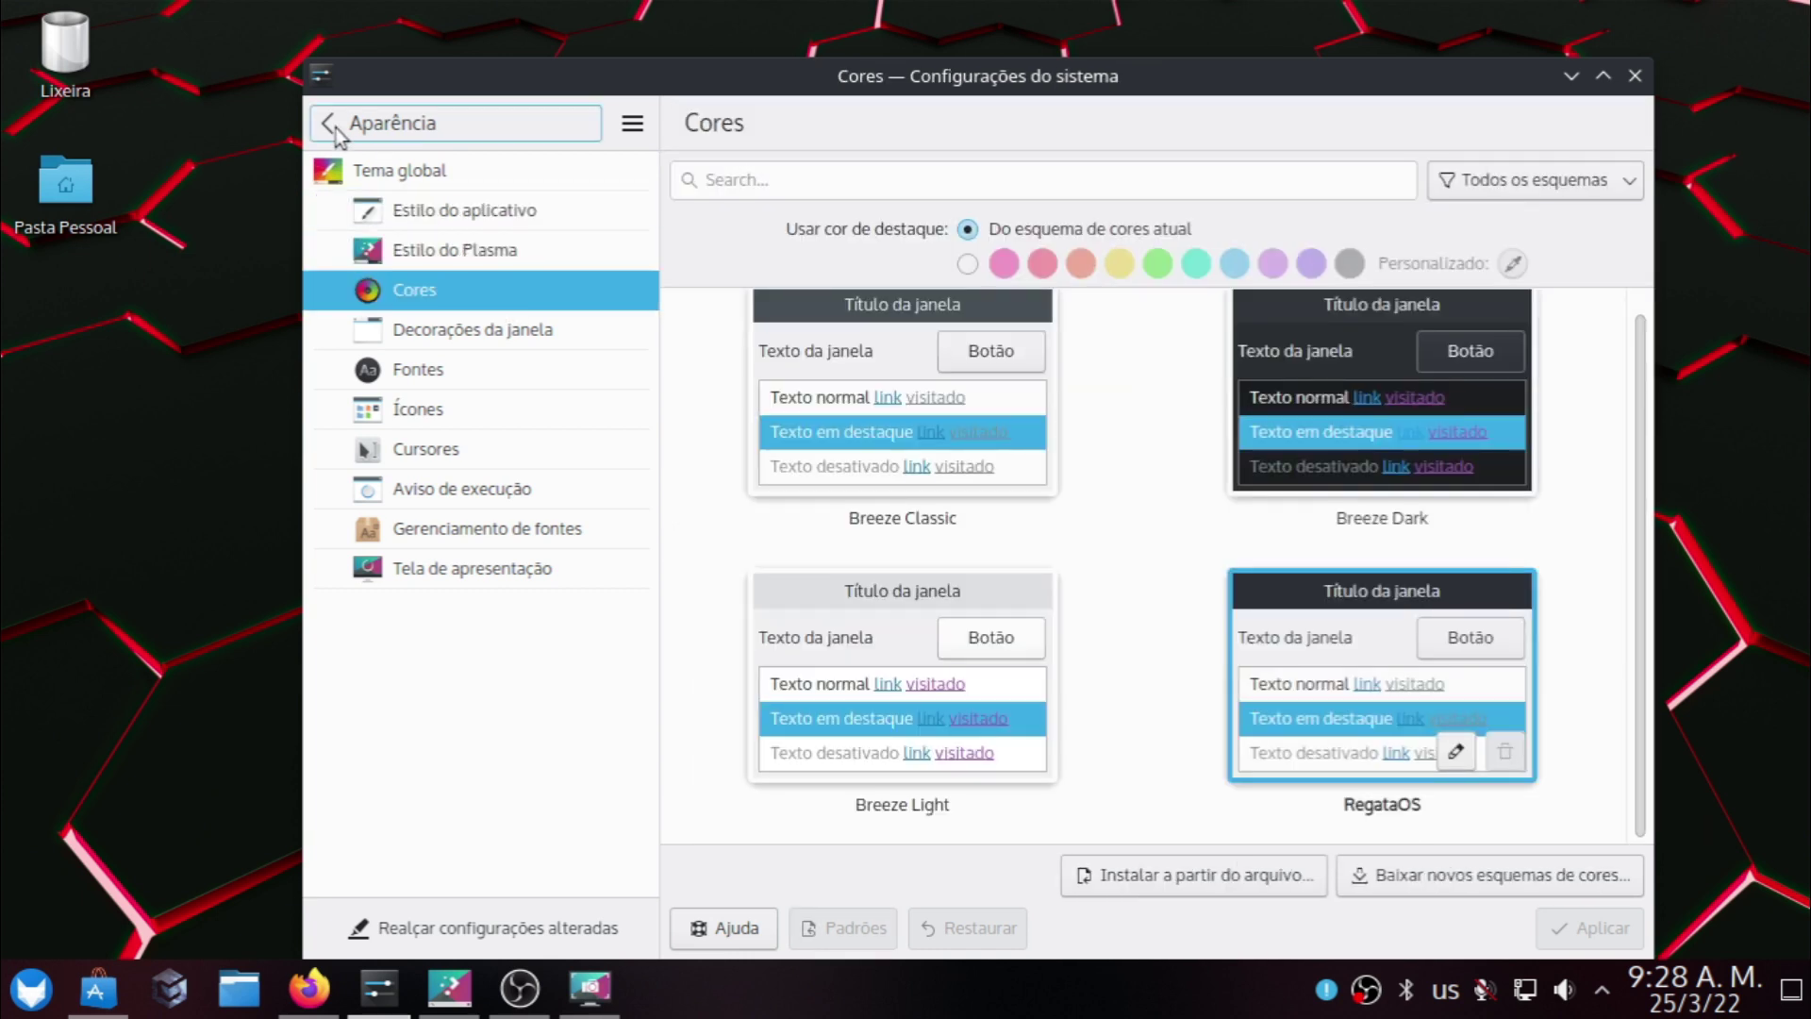
{"action": "left_click", "coordinate": [409, 373]}
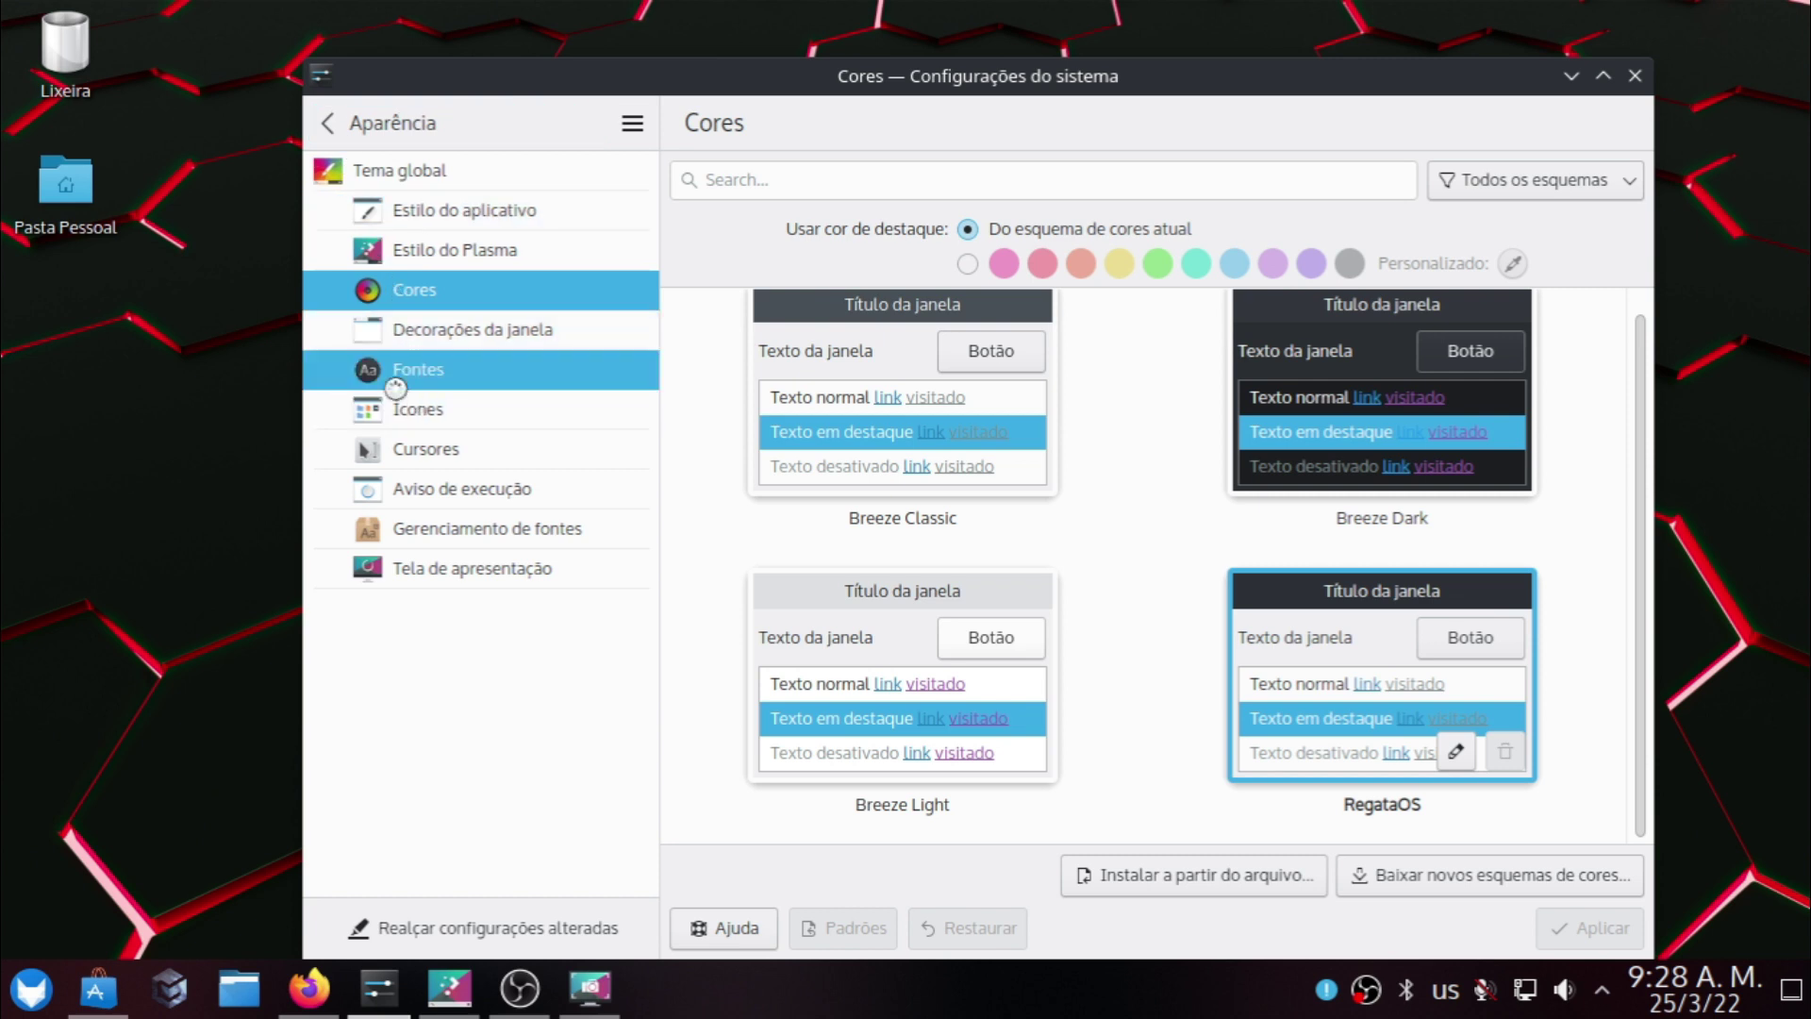
{"action": "left_click", "coordinate": [405, 405]}
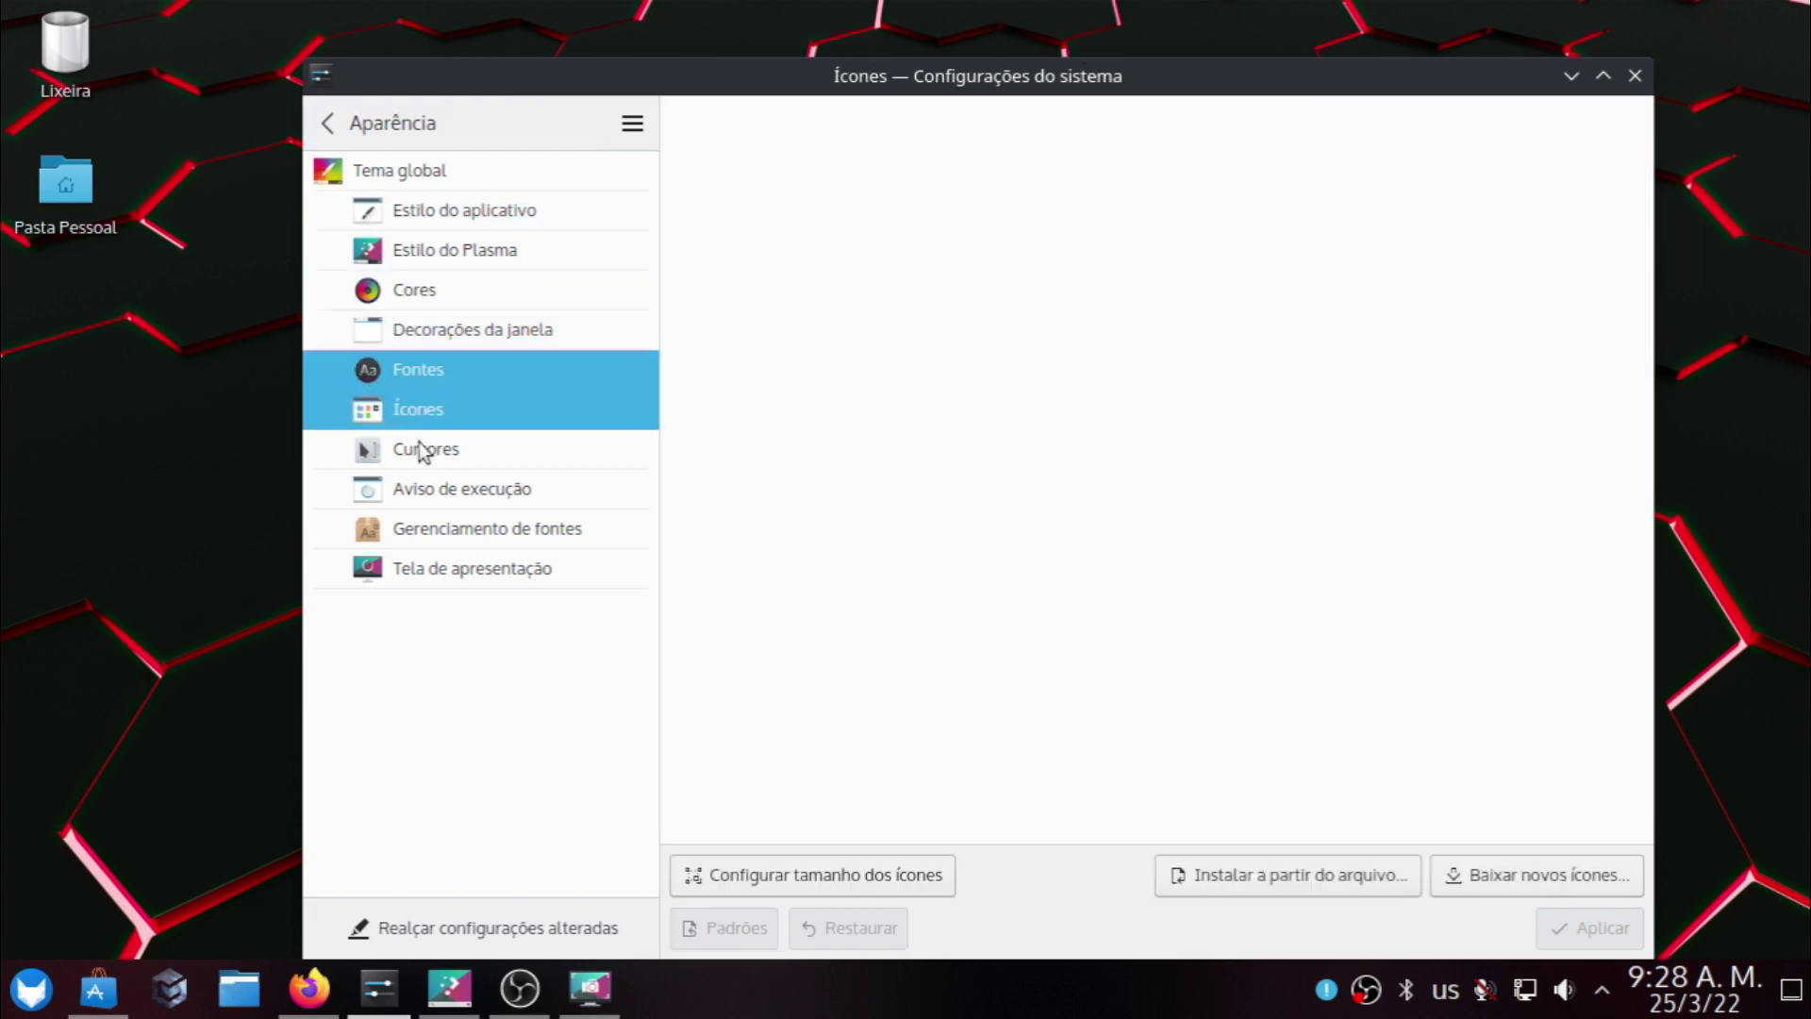
Open the cursor settings and apply the DMZ (Branco) cursor theme.
{"action": "left_click", "coordinate": [427, 448]}
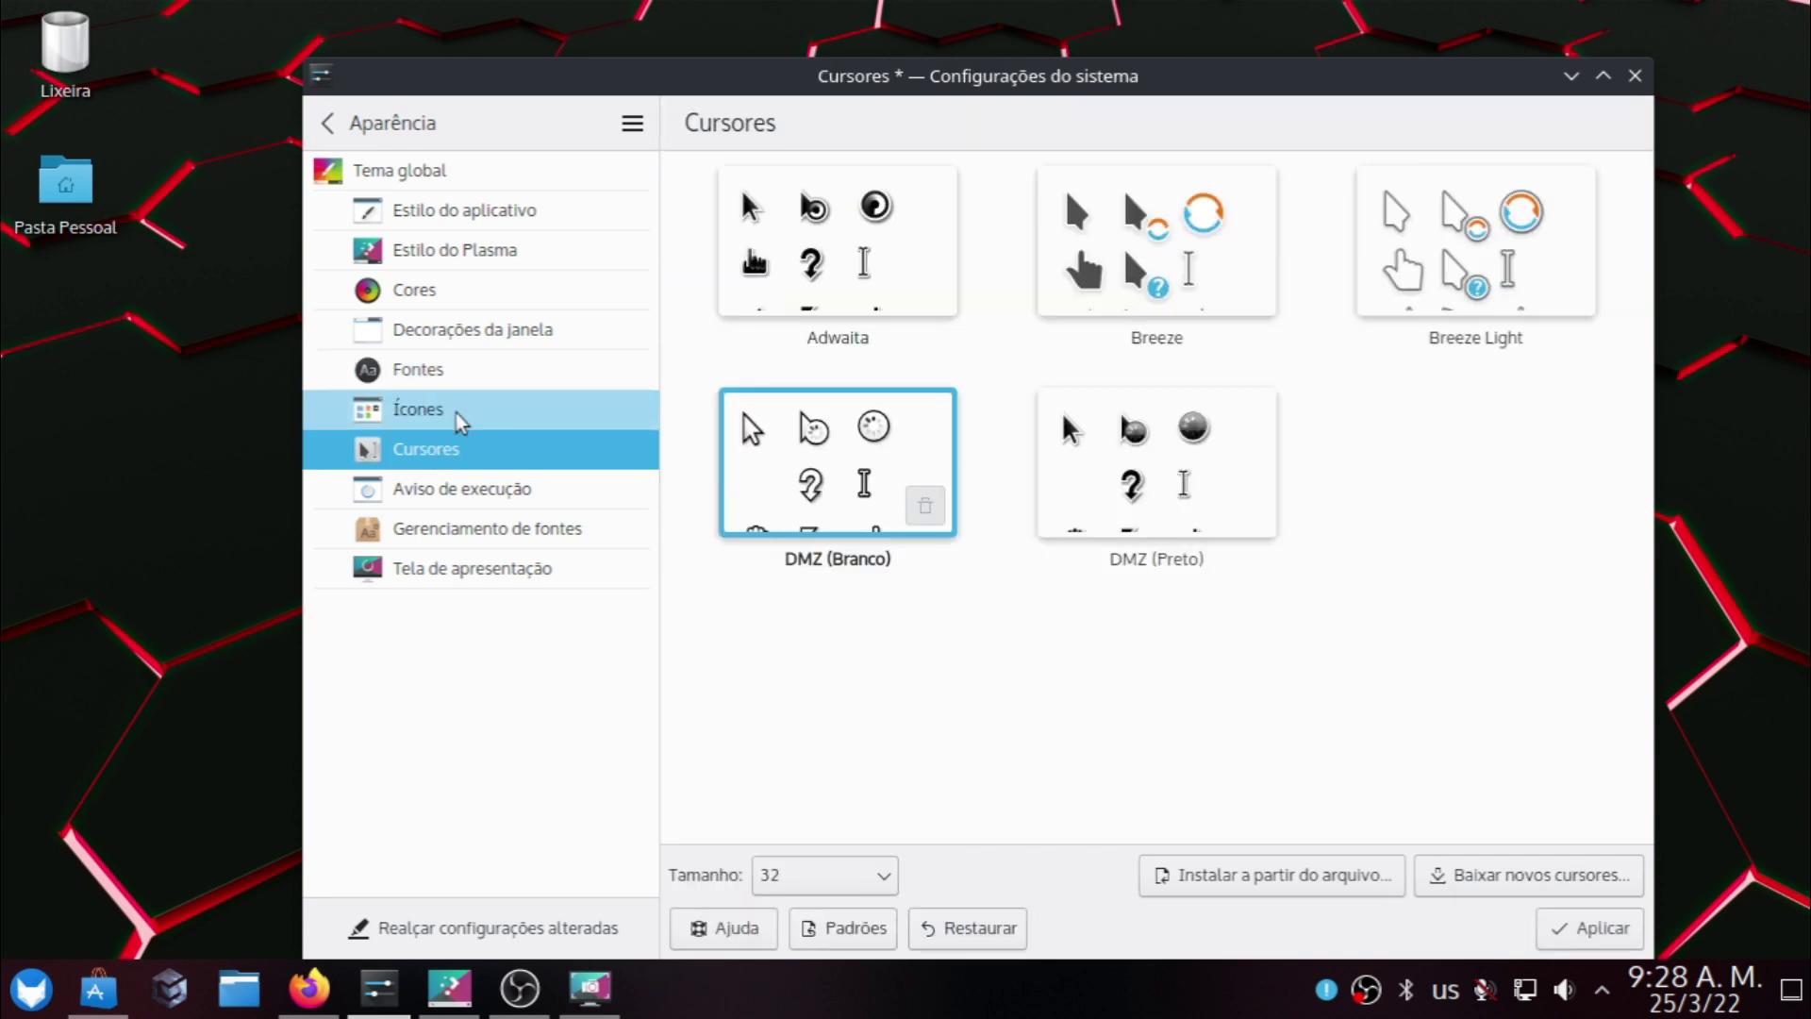
{"action": "left_click", "coordinate": [458, 415]}
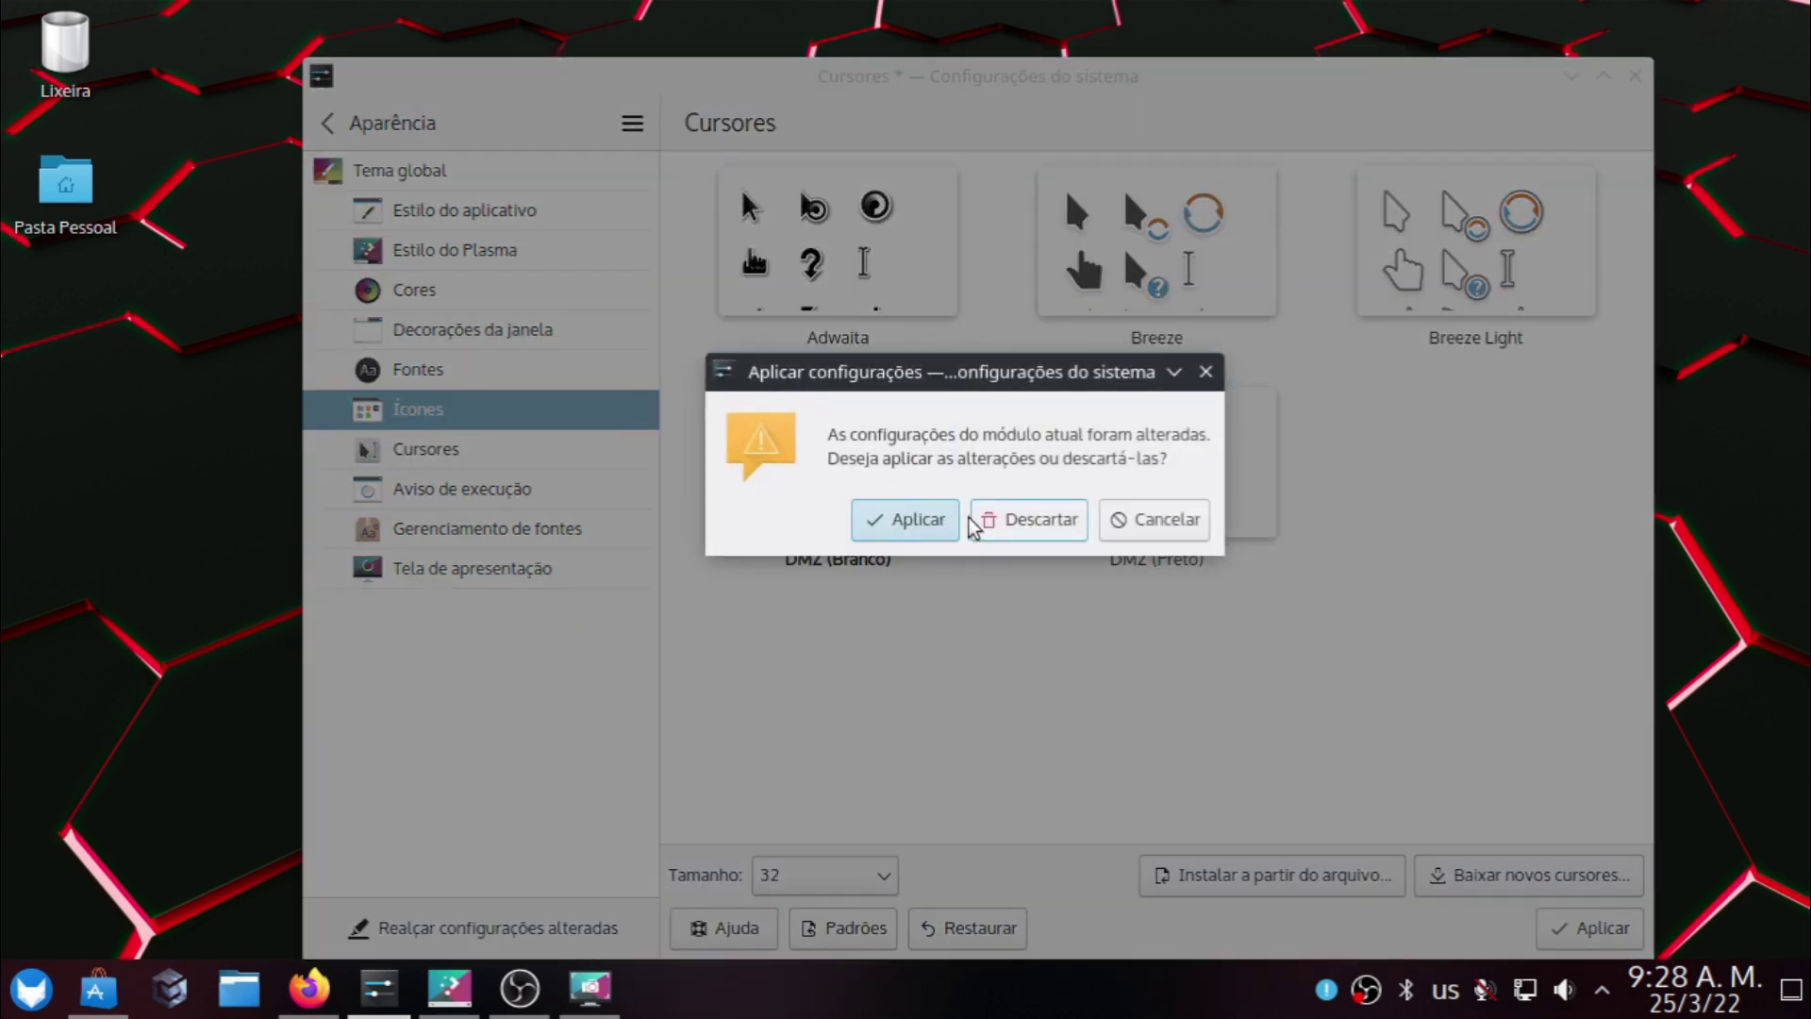
{"action": "left_click", "coordinate": [953, 521]}
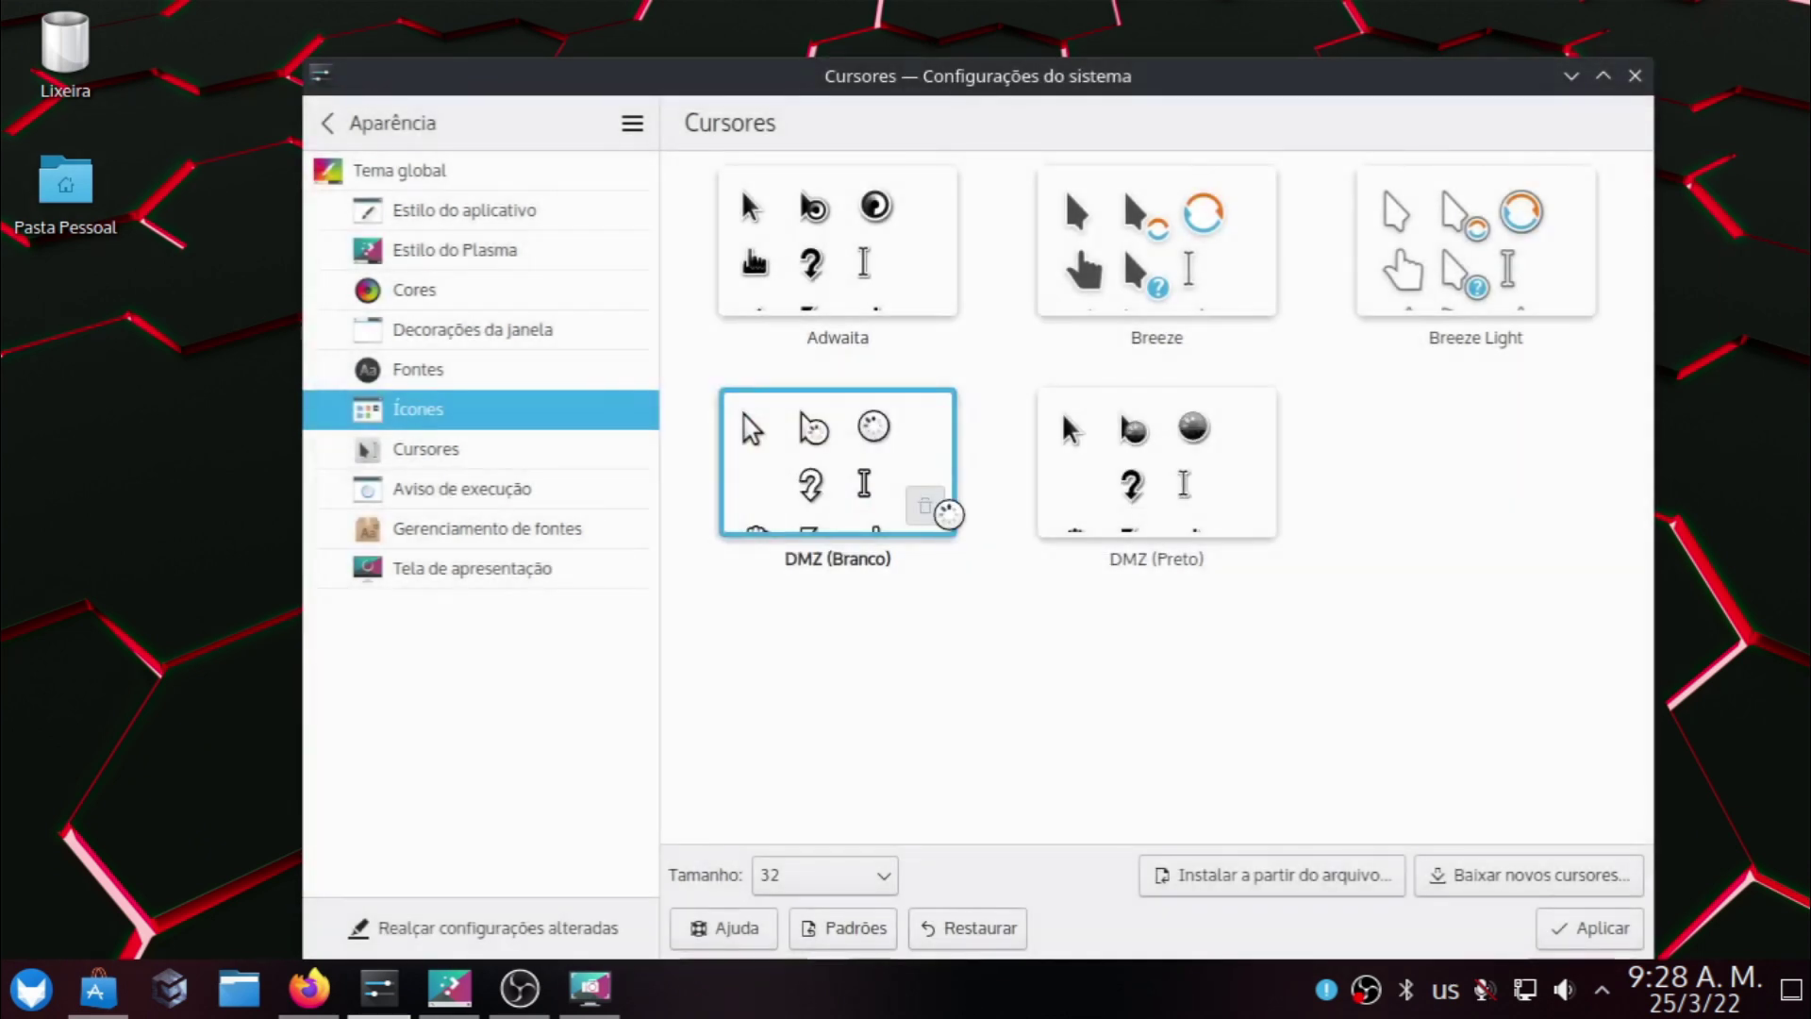
Open the icon settings and apply the Adwaita icon theme.
{"action": "left_click", "coordinate": [566, 367]}
{"action": "left_click", "coordinate": [585, 409]}
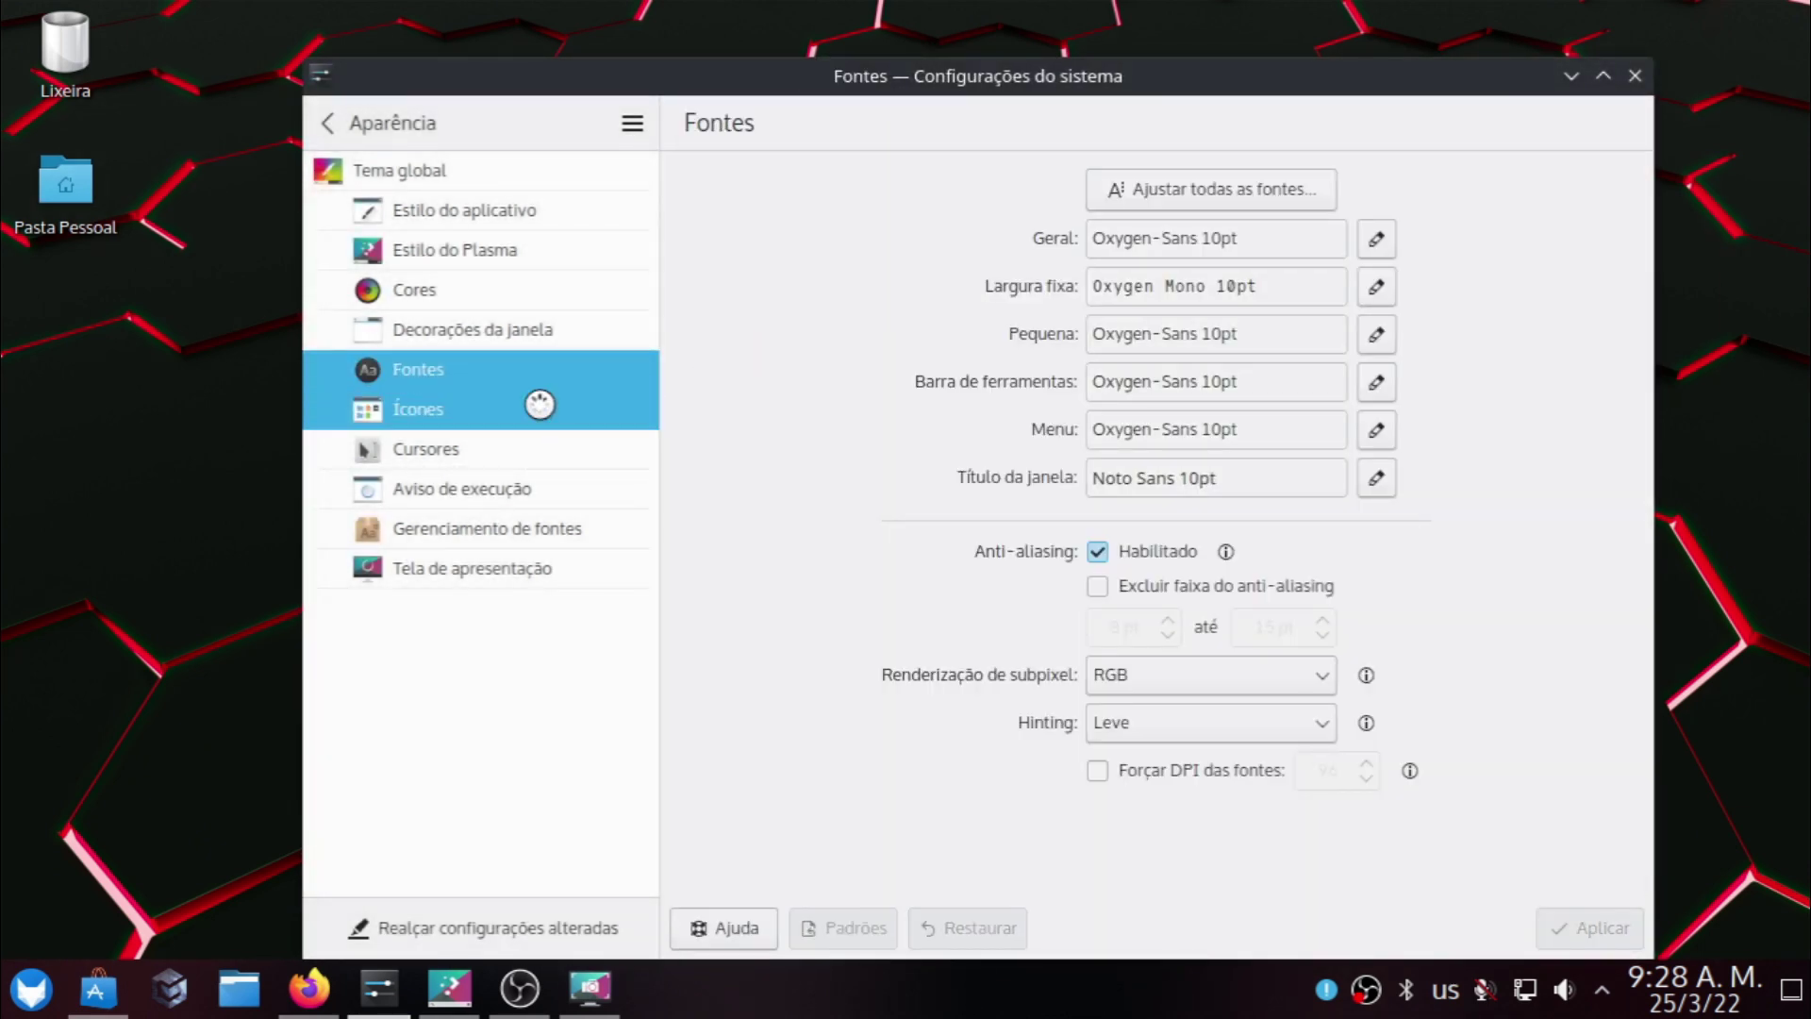
{"action": "left_click", "coordinate": [849, 274]}
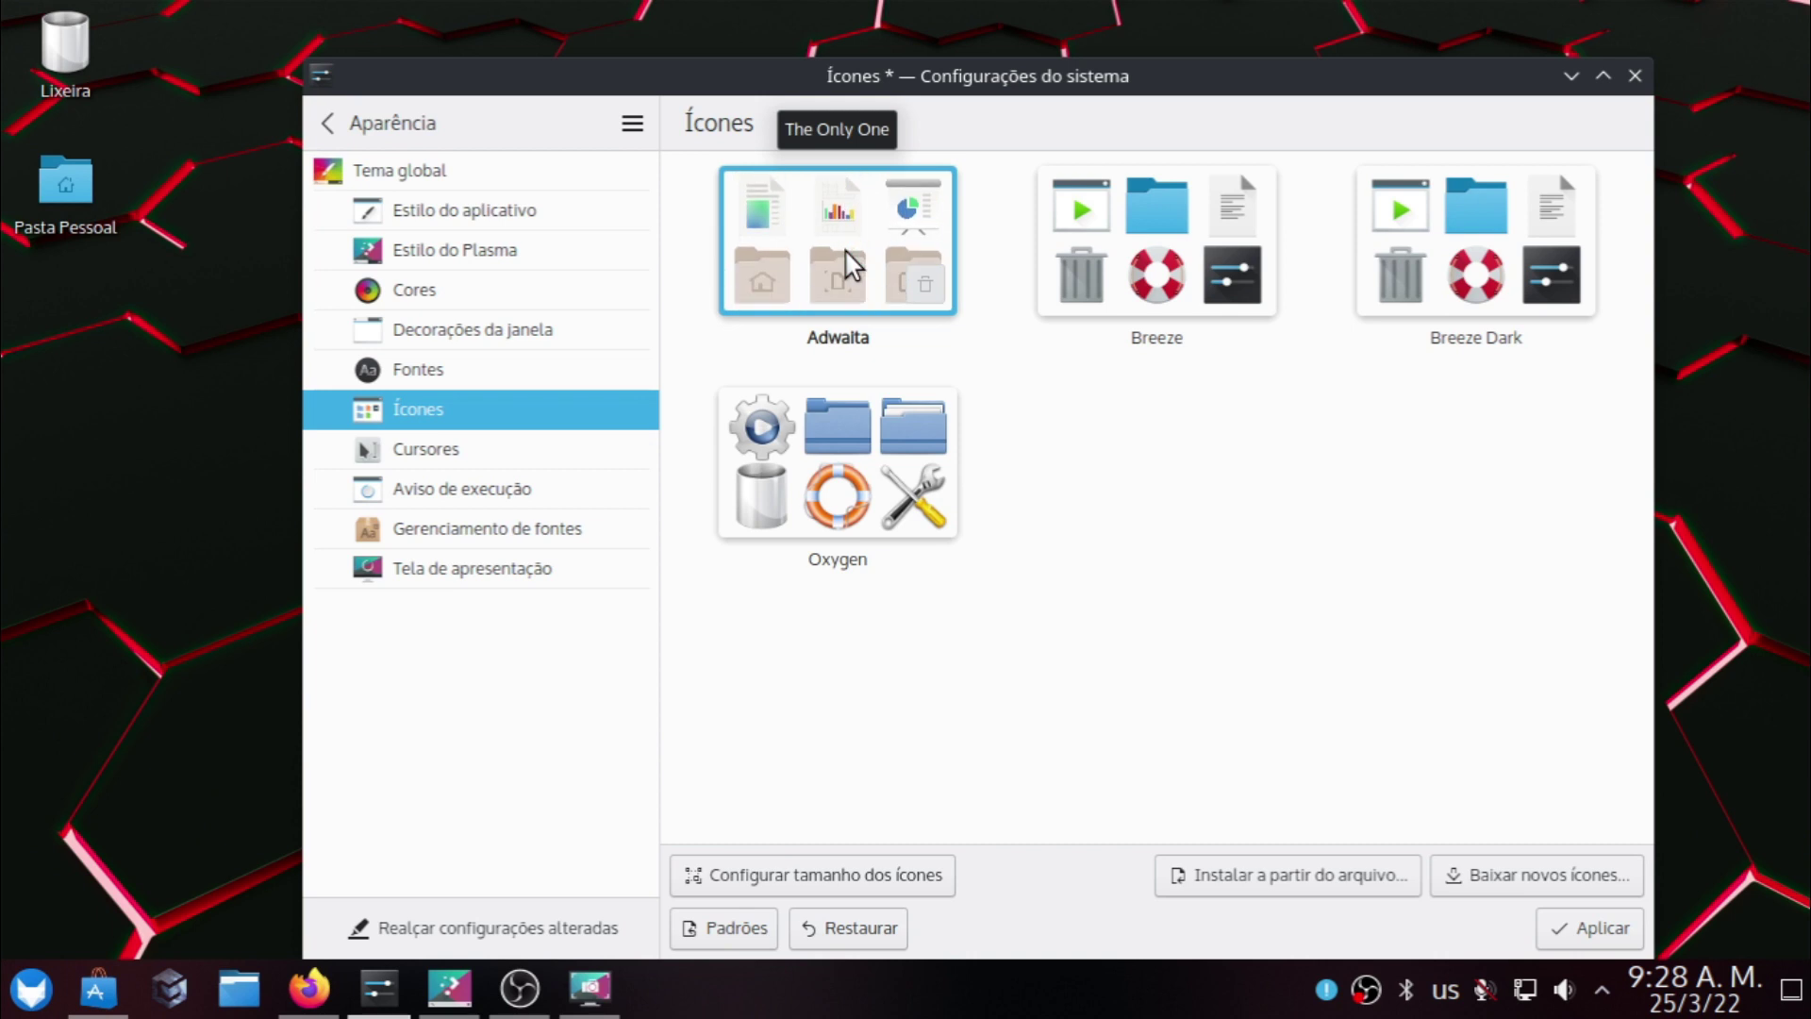
{"action": "left_click", "coordinate": [1571, 928]}
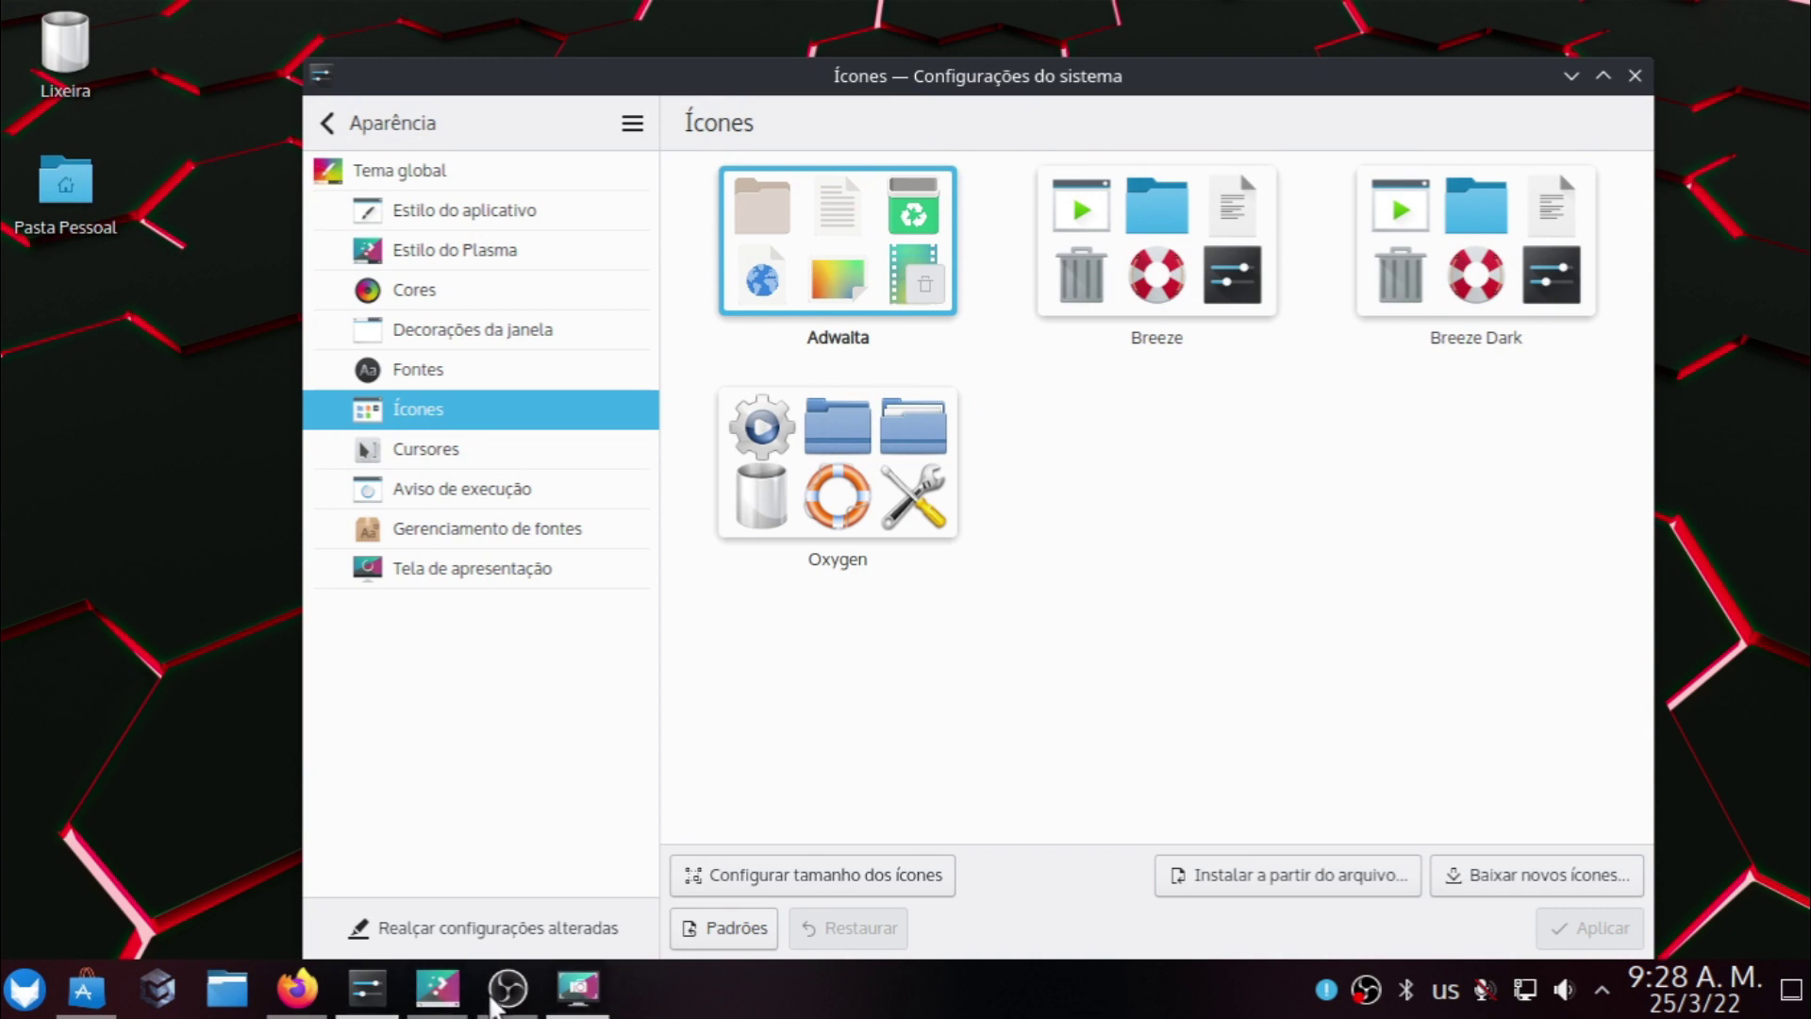
Return to the main settings list and view the KDE Connect and Thunderbolt pages under Hardware.
{"action": "left_click", "coordinate": [328, 124]}
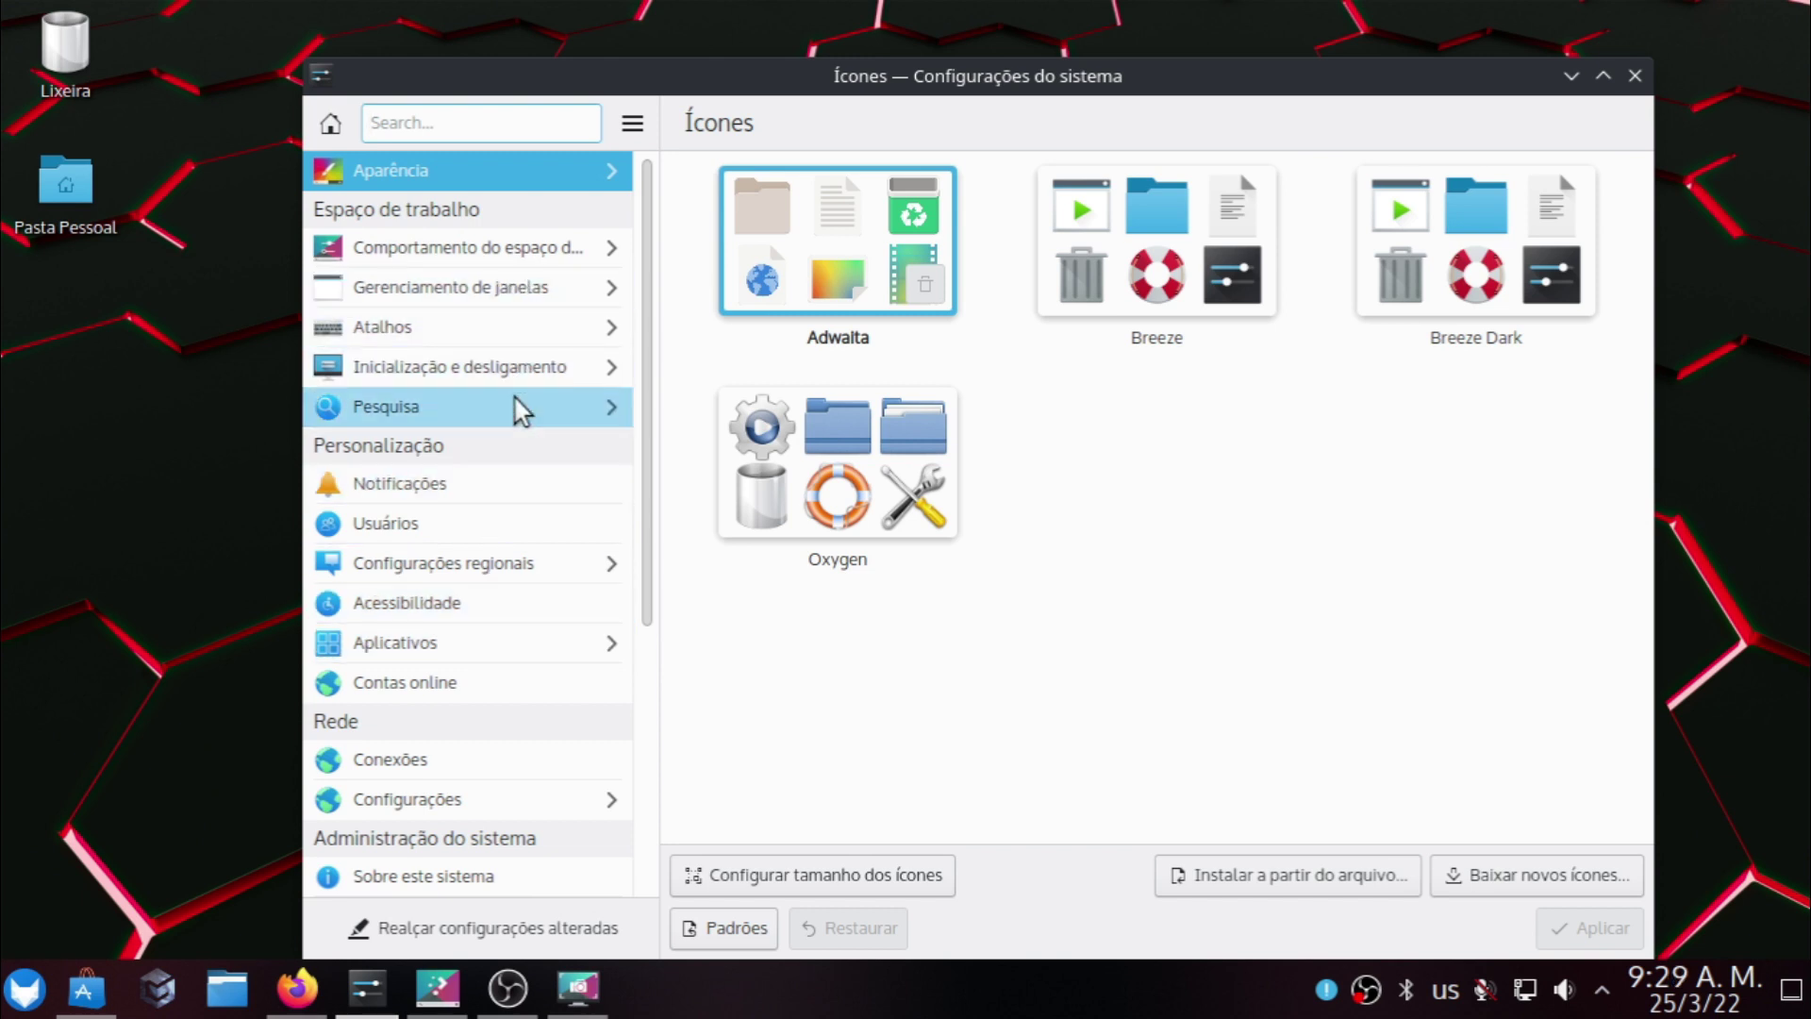
{"action": "scroll", "coordinate": [496, 613], "scroll_direction": "down", "scroll_amount": 5}
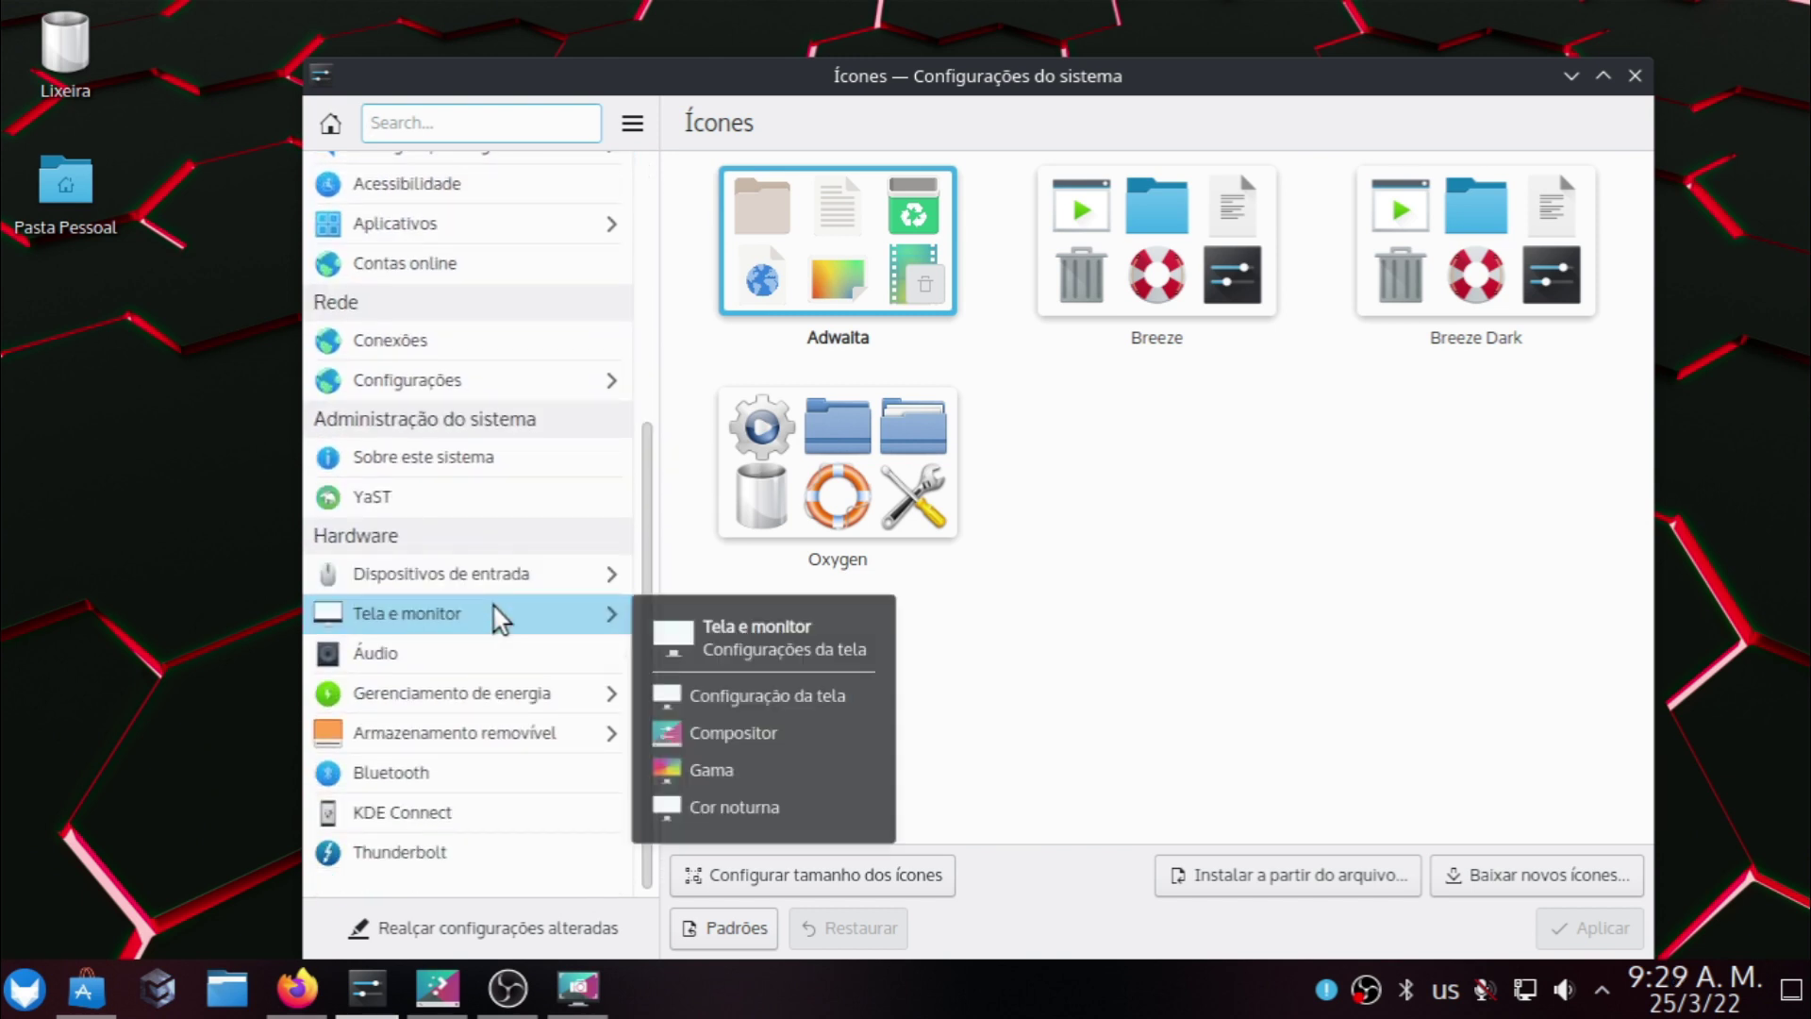
{"action": "left_click", "coordinate": [450, 812]}
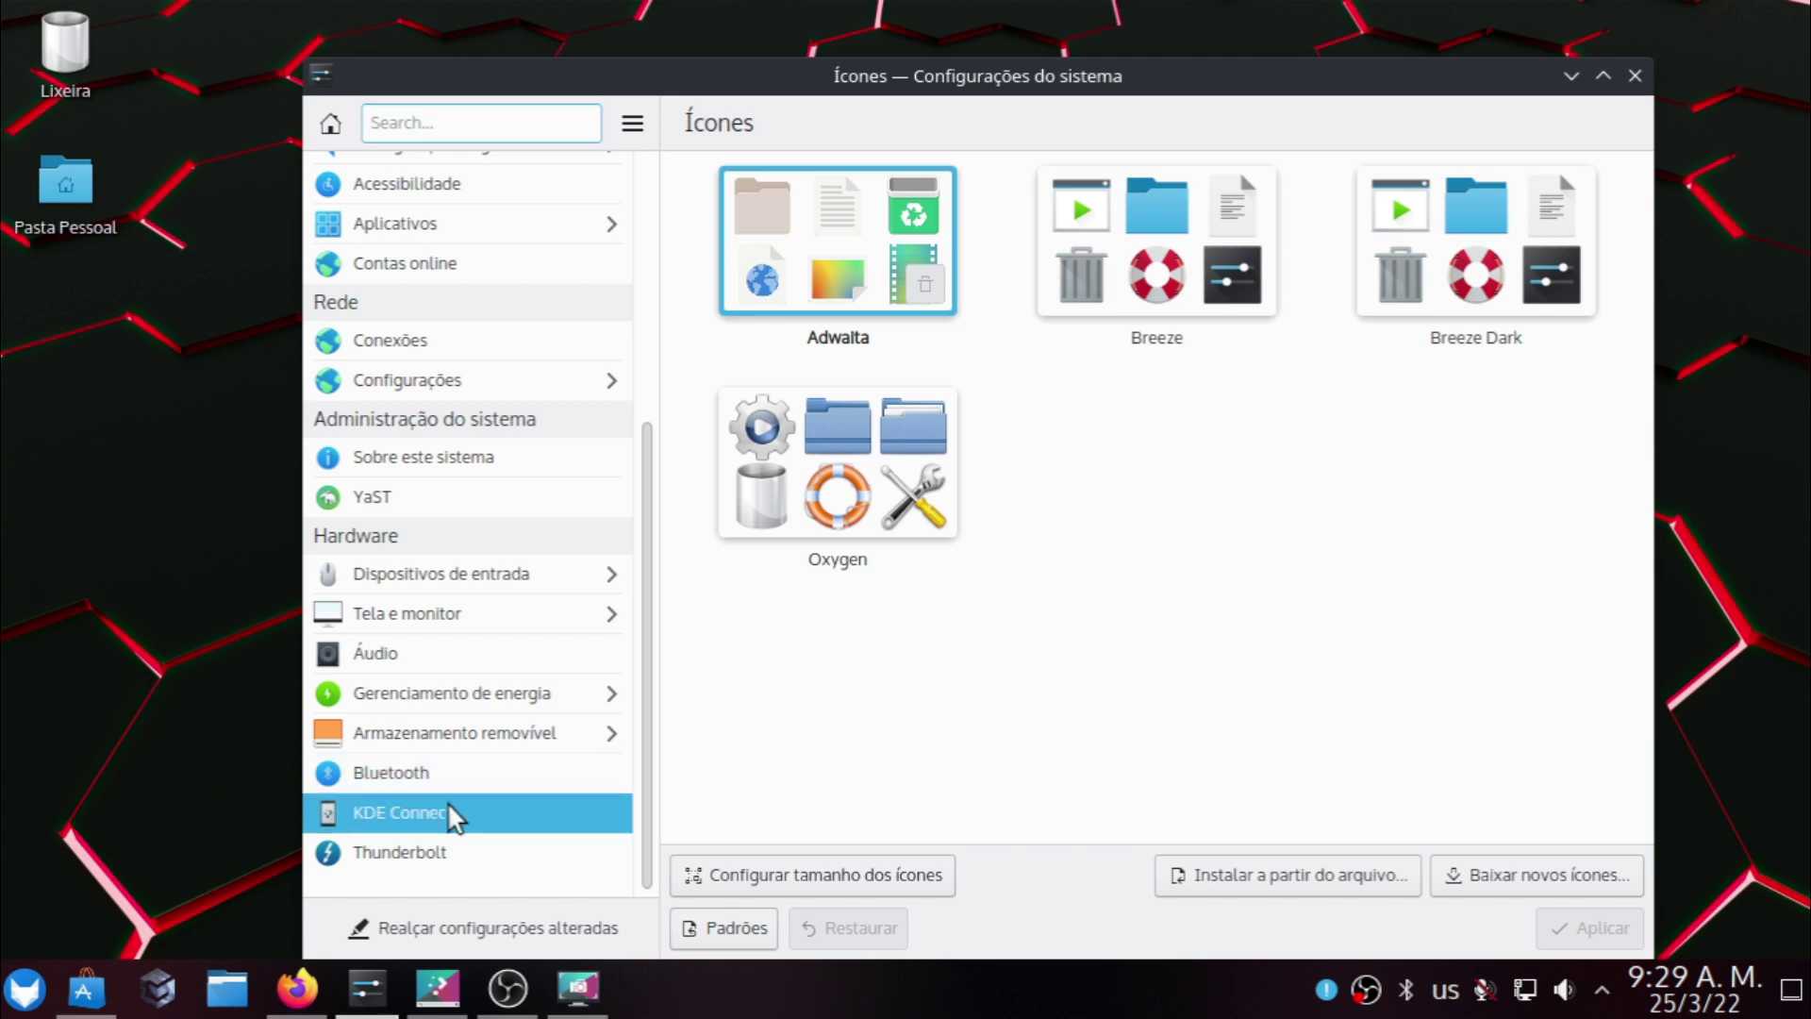
{"action": "left_click", "coordinate": [450, 852]}
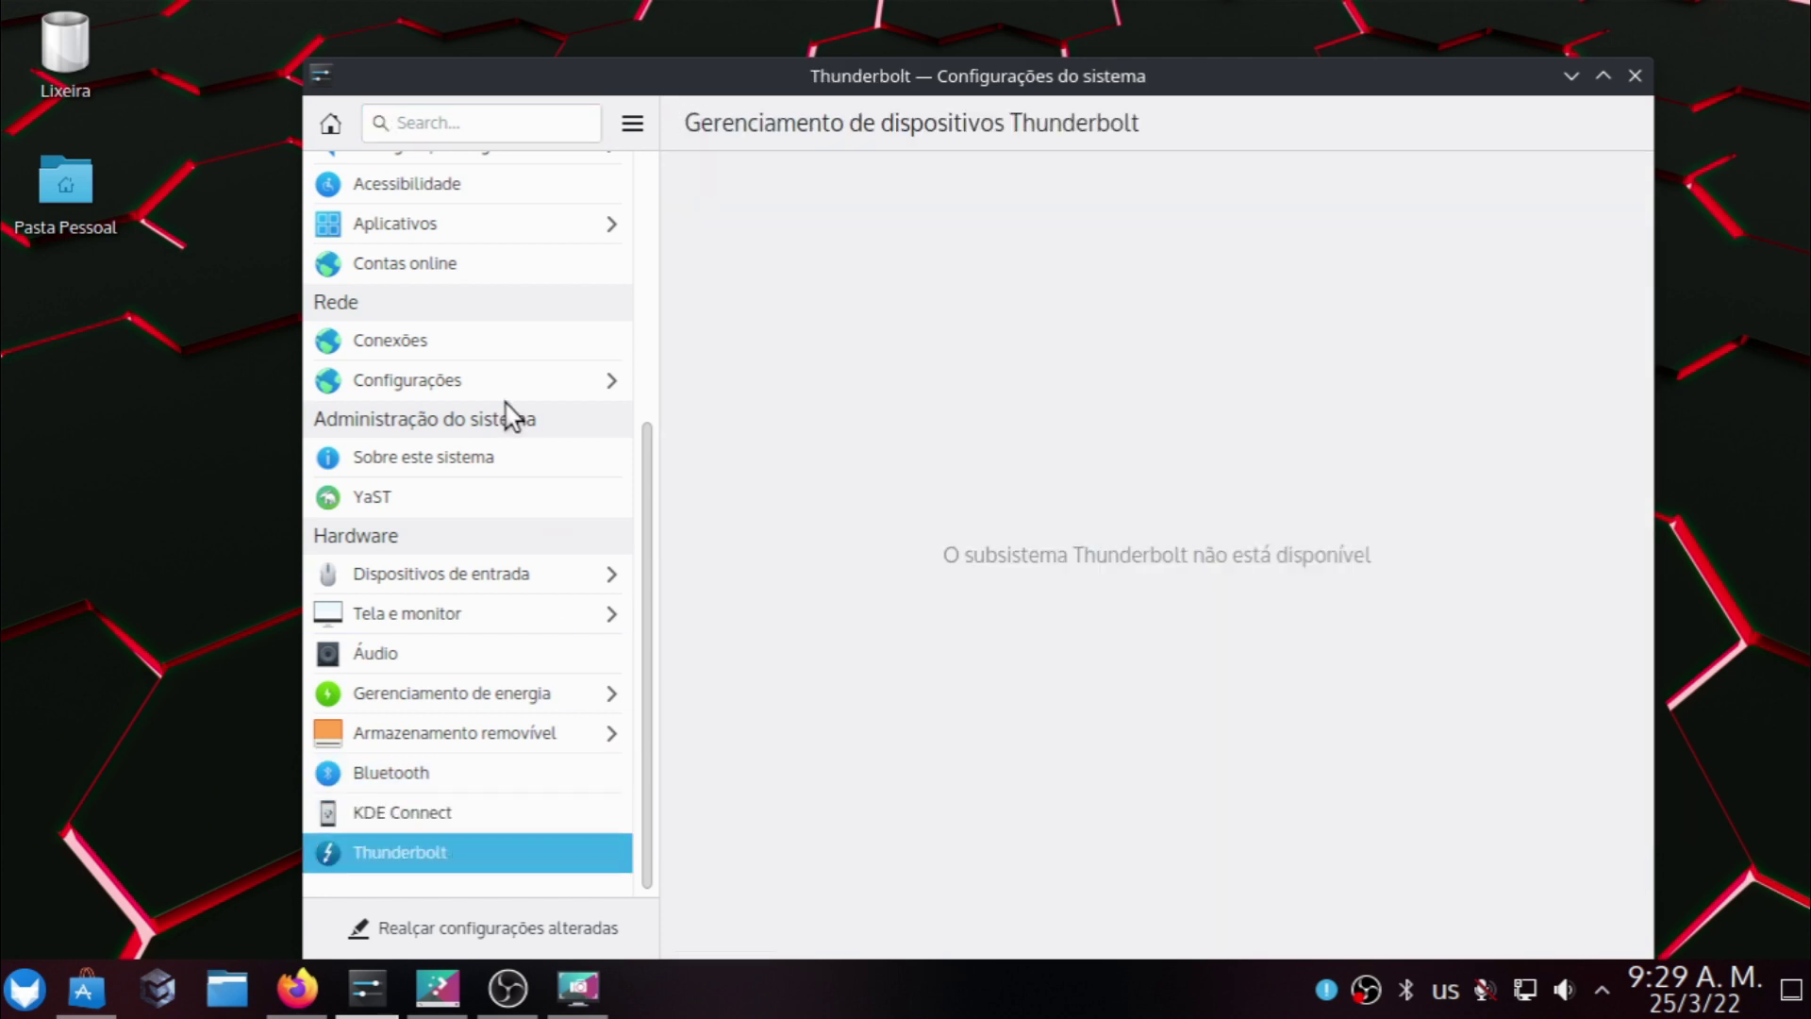
{"action": "scroll", "coordinate": [481, 420], "scroll_direction": "up", "scroll_amount": 5}
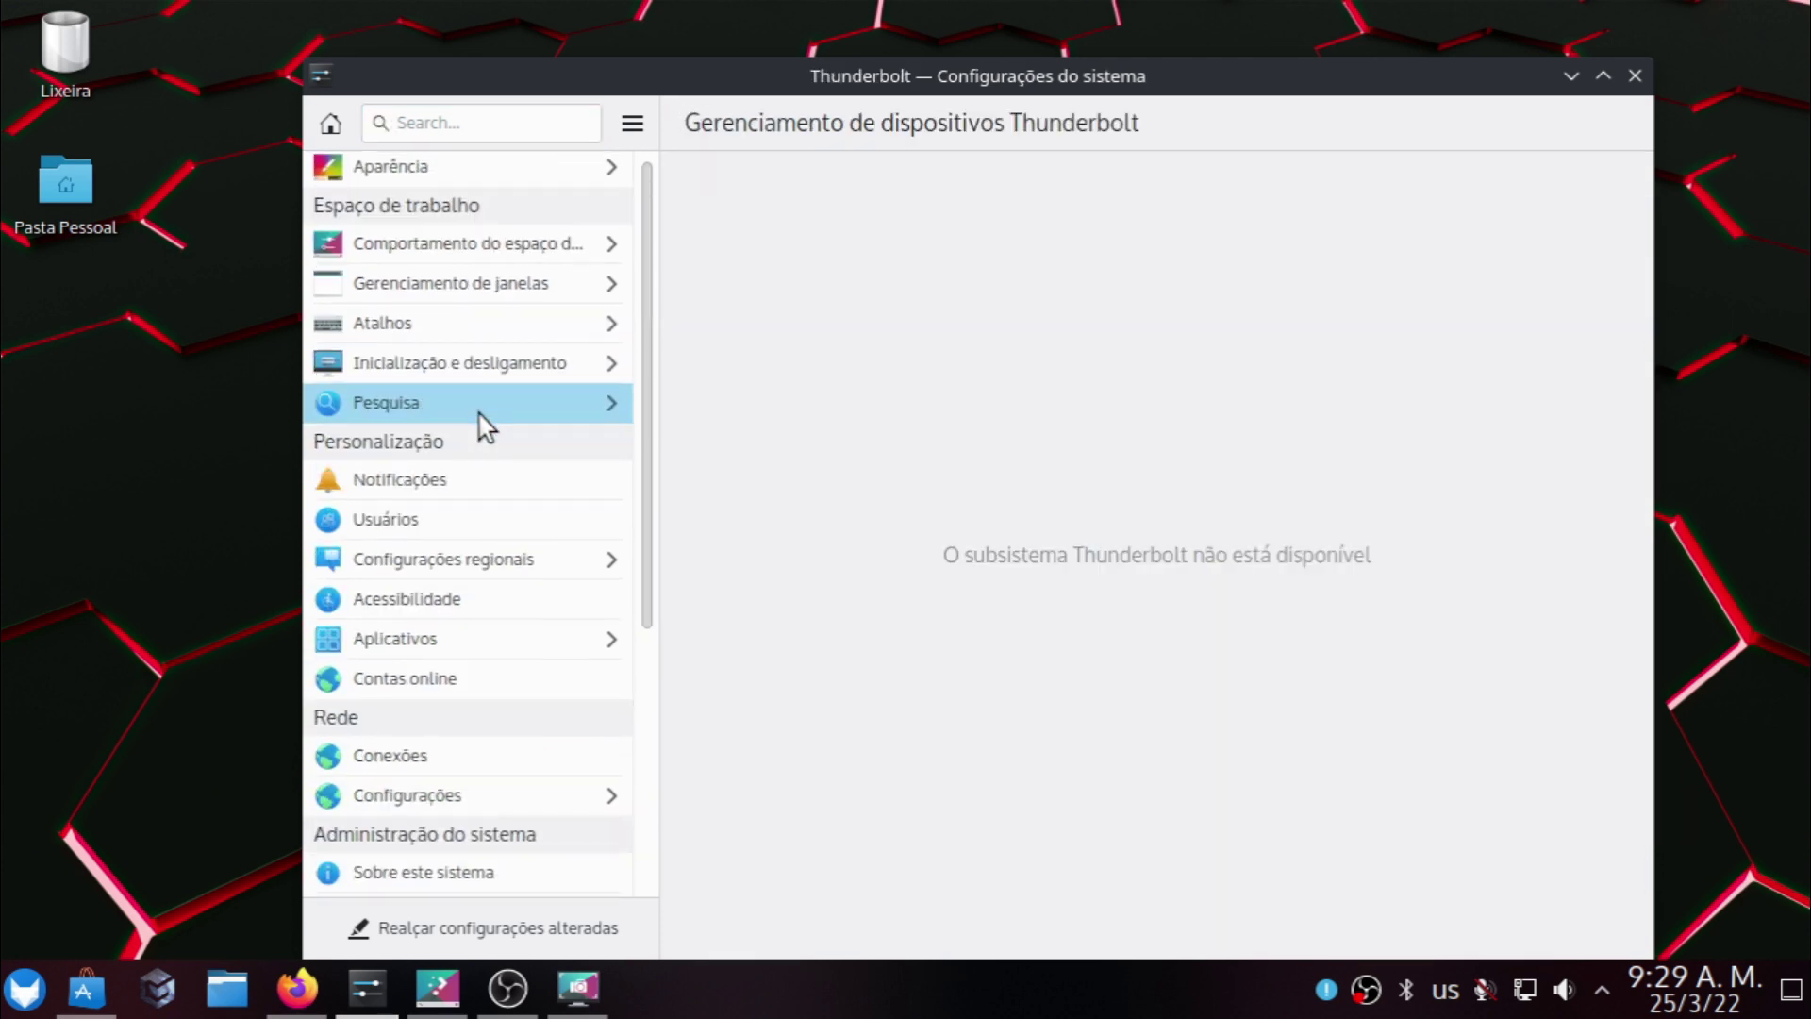
View the keyboard shortcuts settings (Atalhos), return to the main list and minimise the settings window.
{"action": "left_click", "coordinate": [432, 330]}
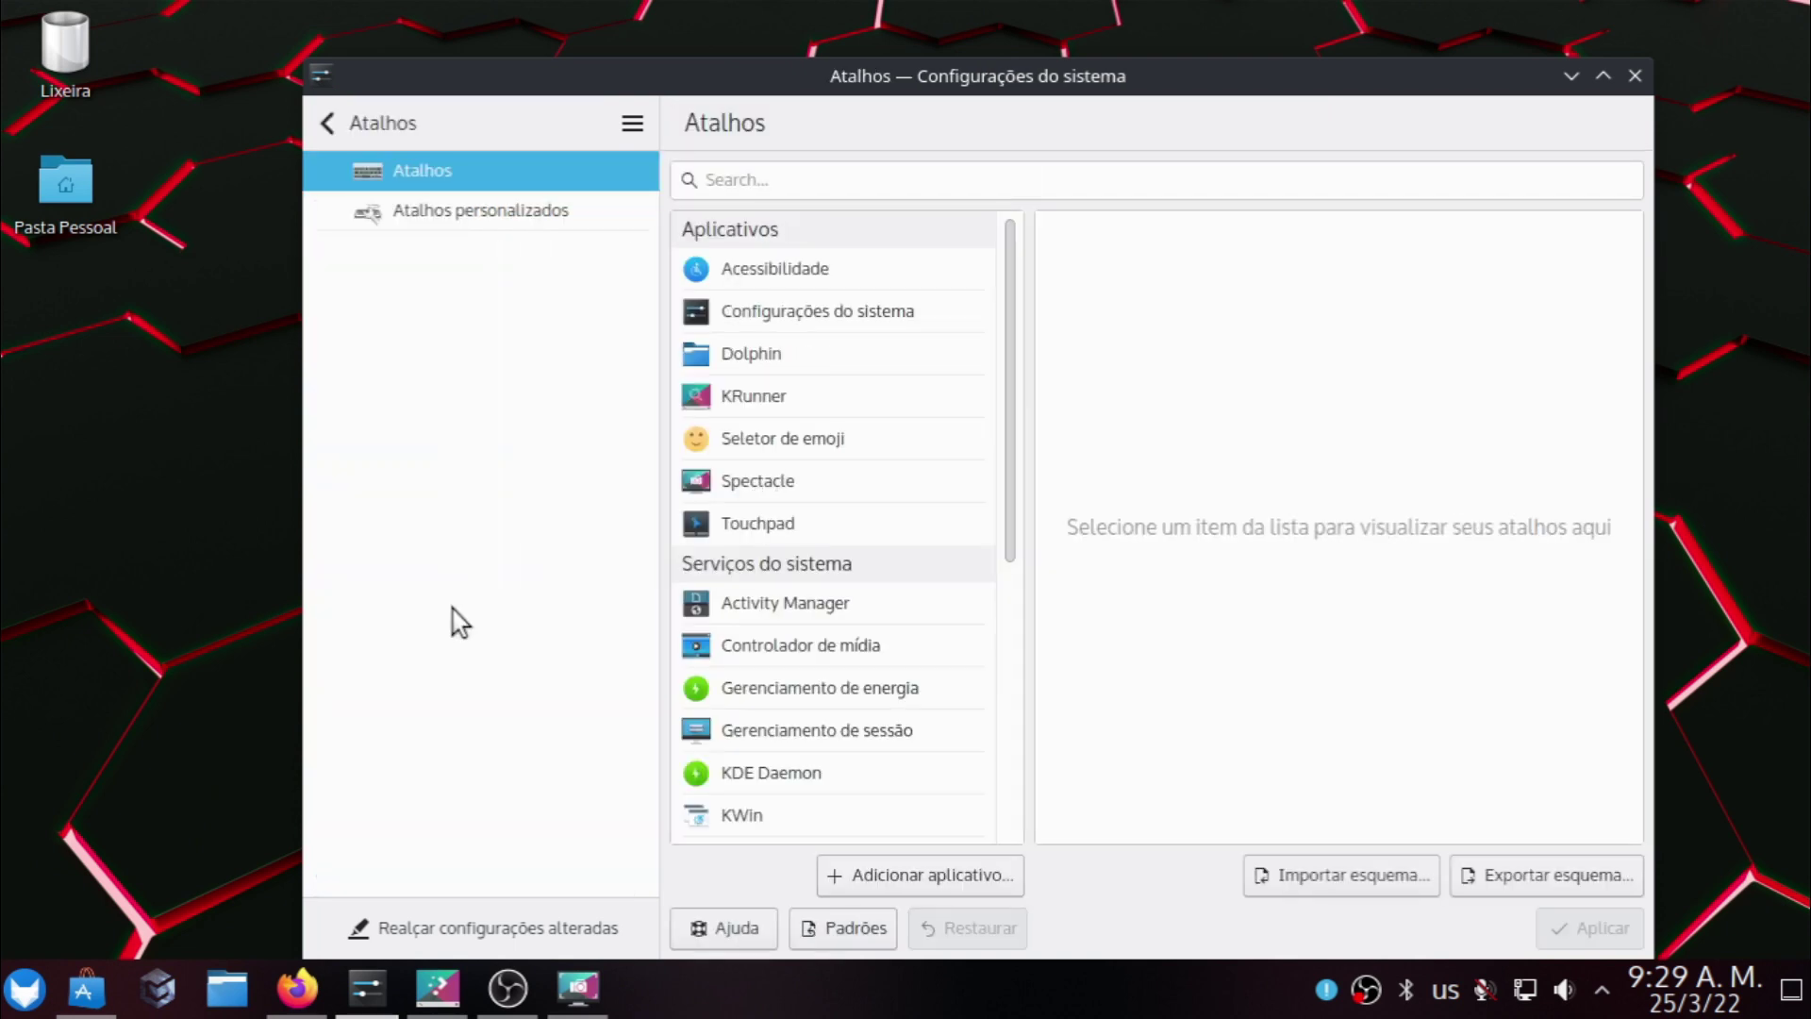
{"action": "left_click", "coordinate": [394, 125]}
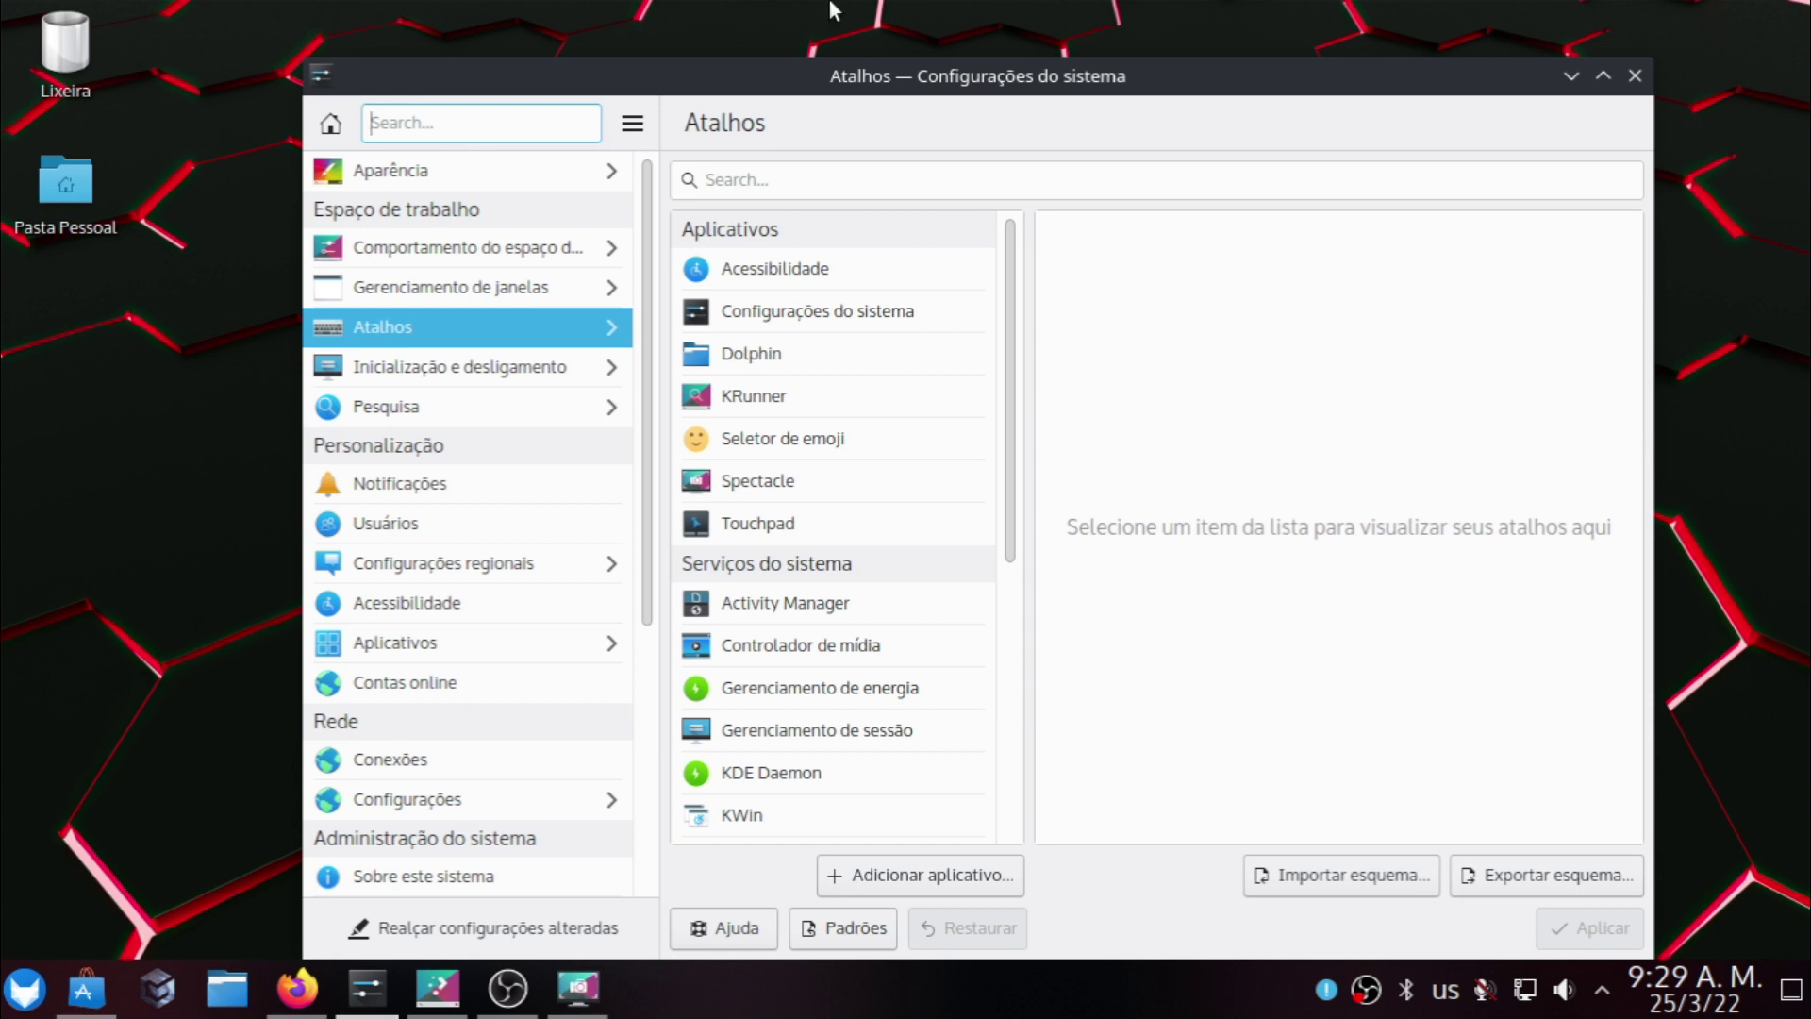
{"action": "scroll", "coordinate": [457, 672], "scroll_direction": "down", "scroll_amount": 5}
{"action": "scroll", "coordinate": [392, 630], "scroll_direction": "up", "scroll_amount": 5}
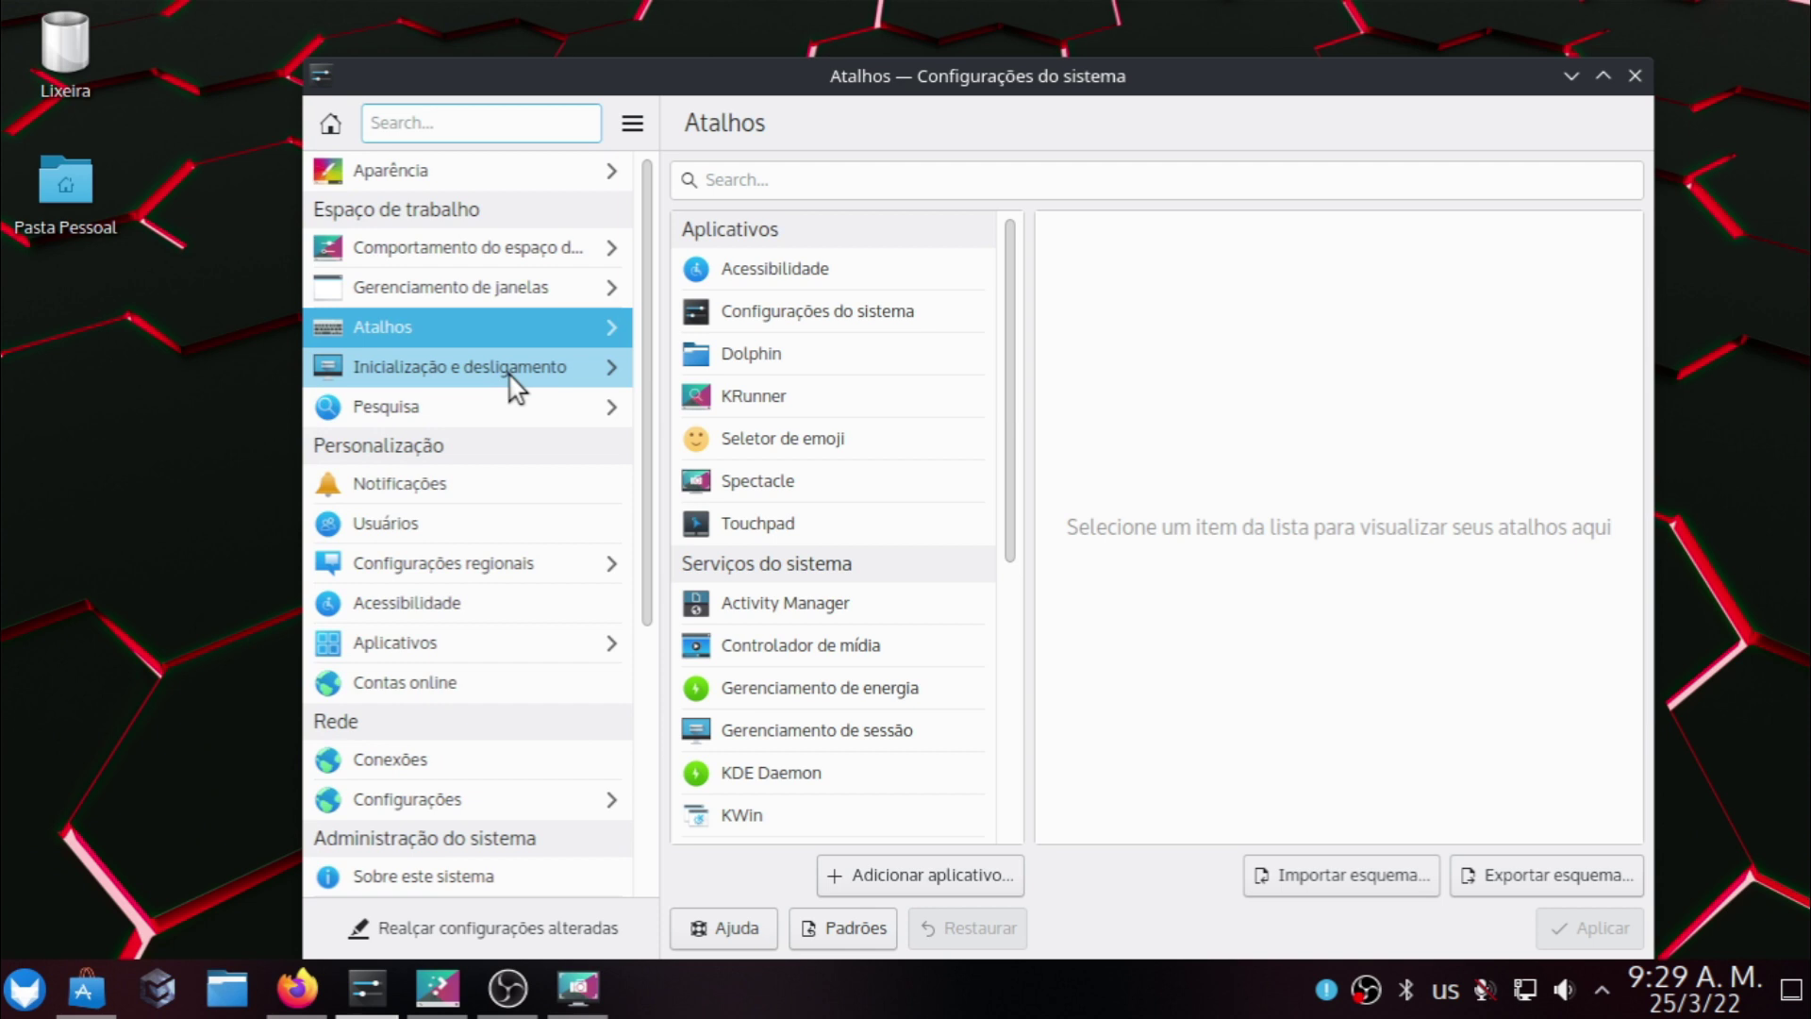
{"action": "left_click", "coordinate": [1571, 76]}
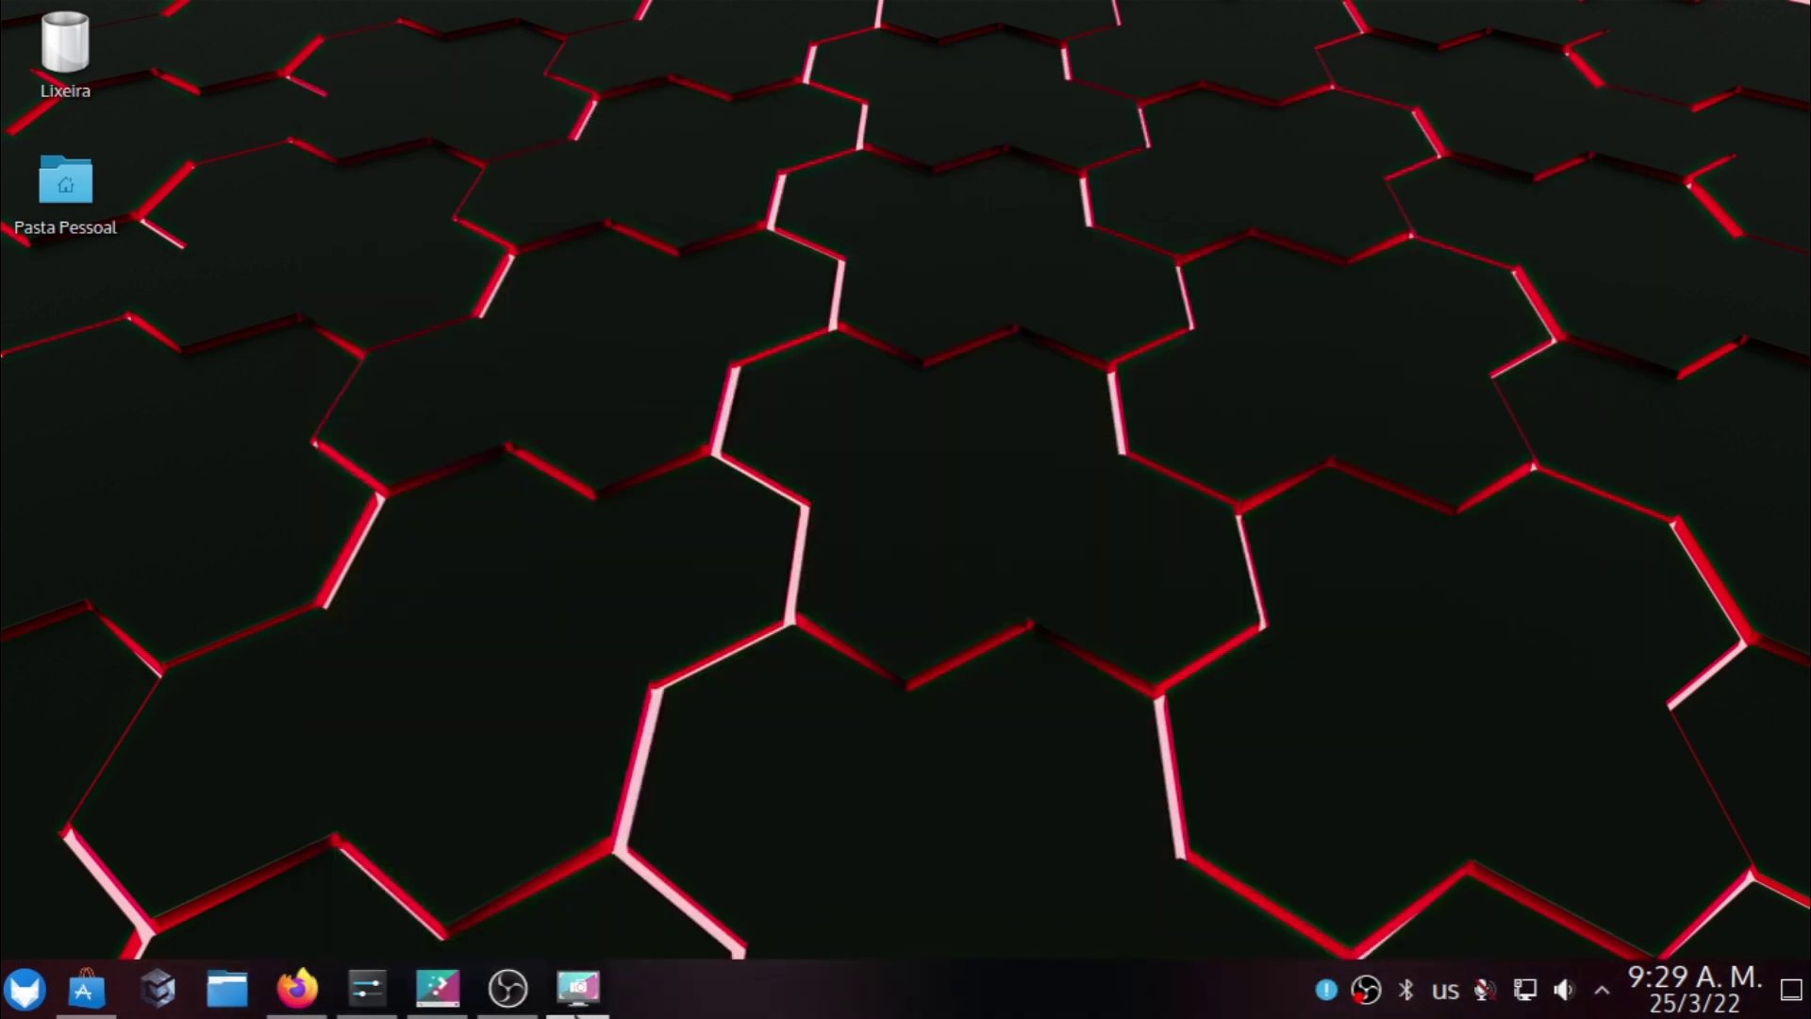
Switch to the Regata OS Store, view the Brawlhalla page from the Descobrir category and return to that category.
{"action": "key", "text": "Print"}
{"action": "left_click", "coordinate": [536, 1002]}
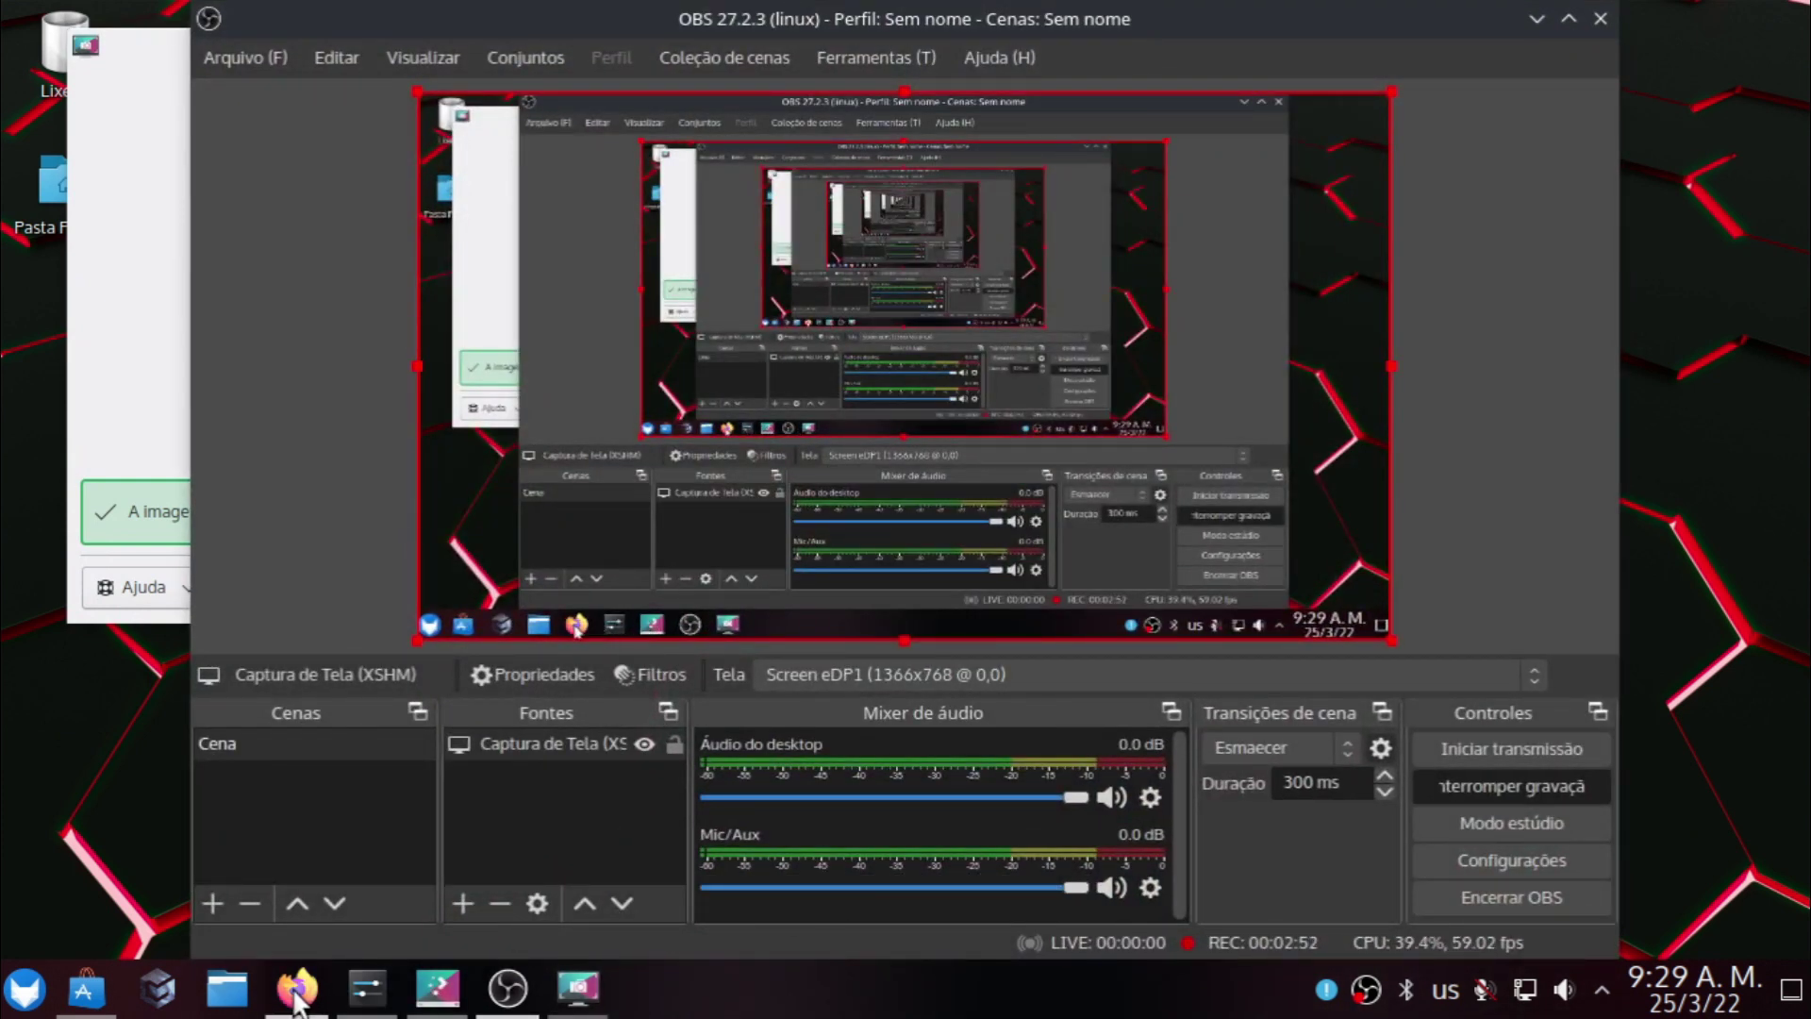
{"action": "left_click", "coordinate": [101, 1000]}
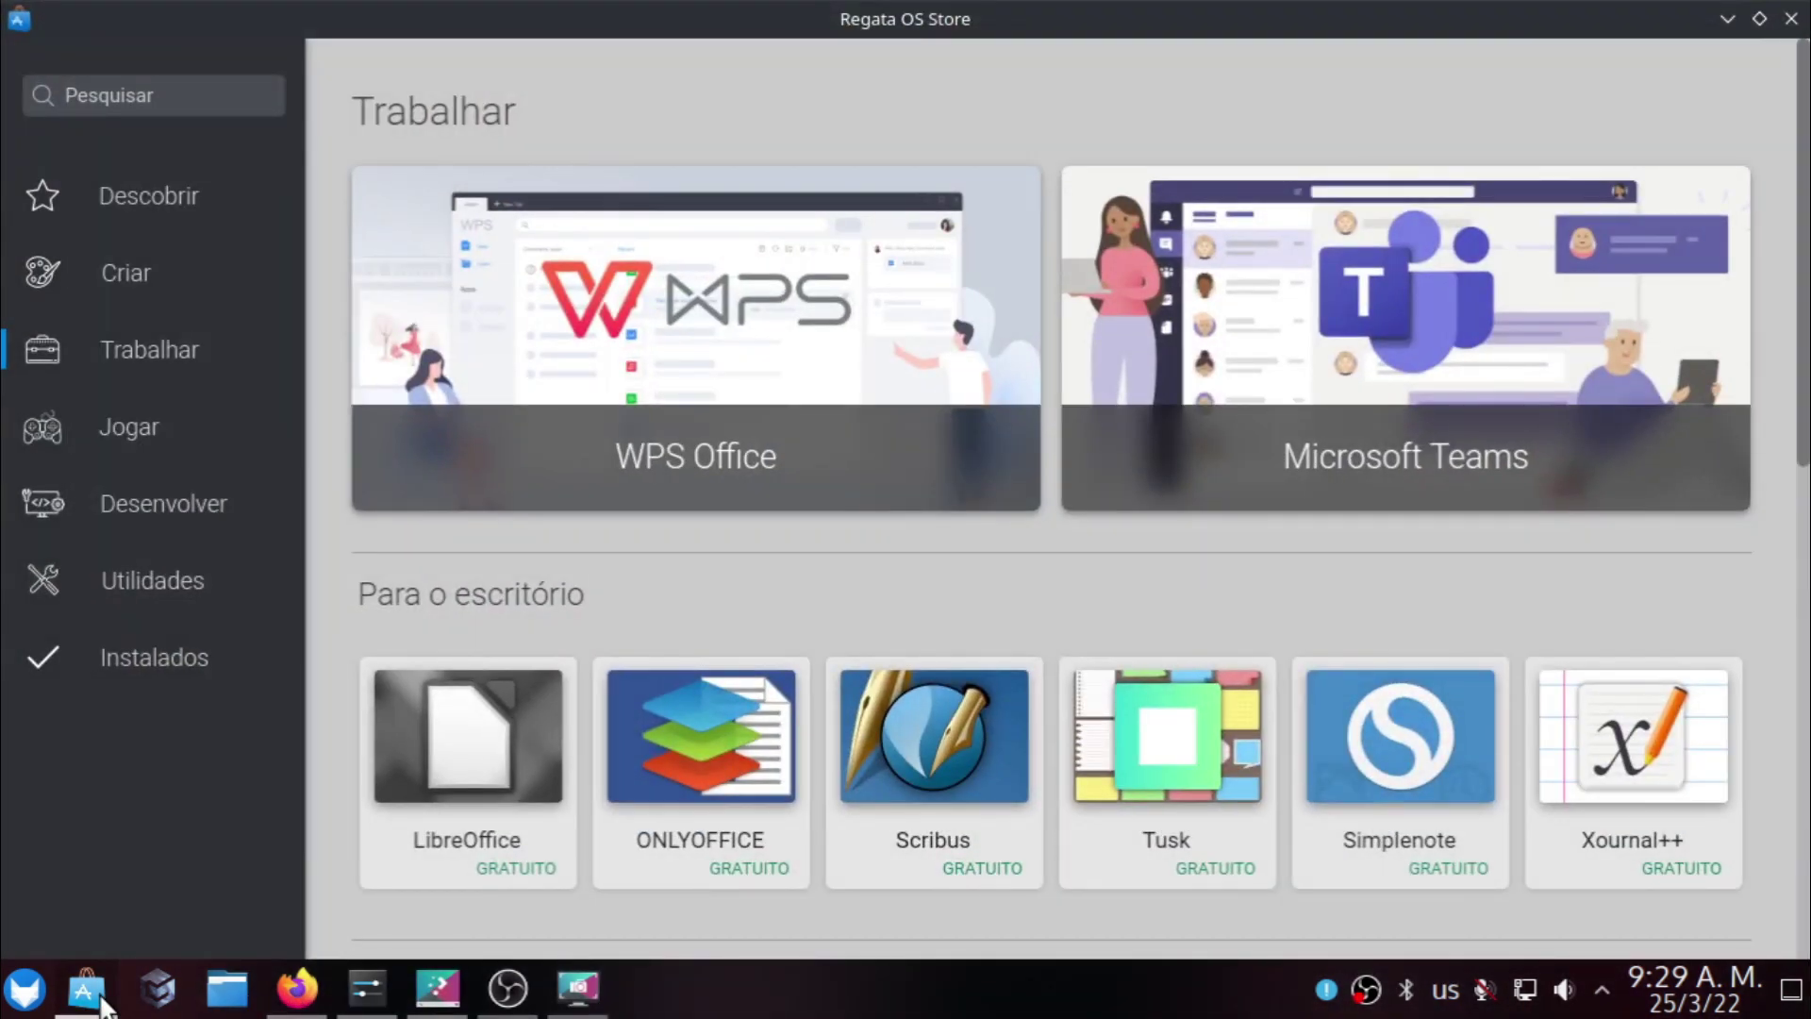
{"action": "left_click", "coordinate": [193, 217]}
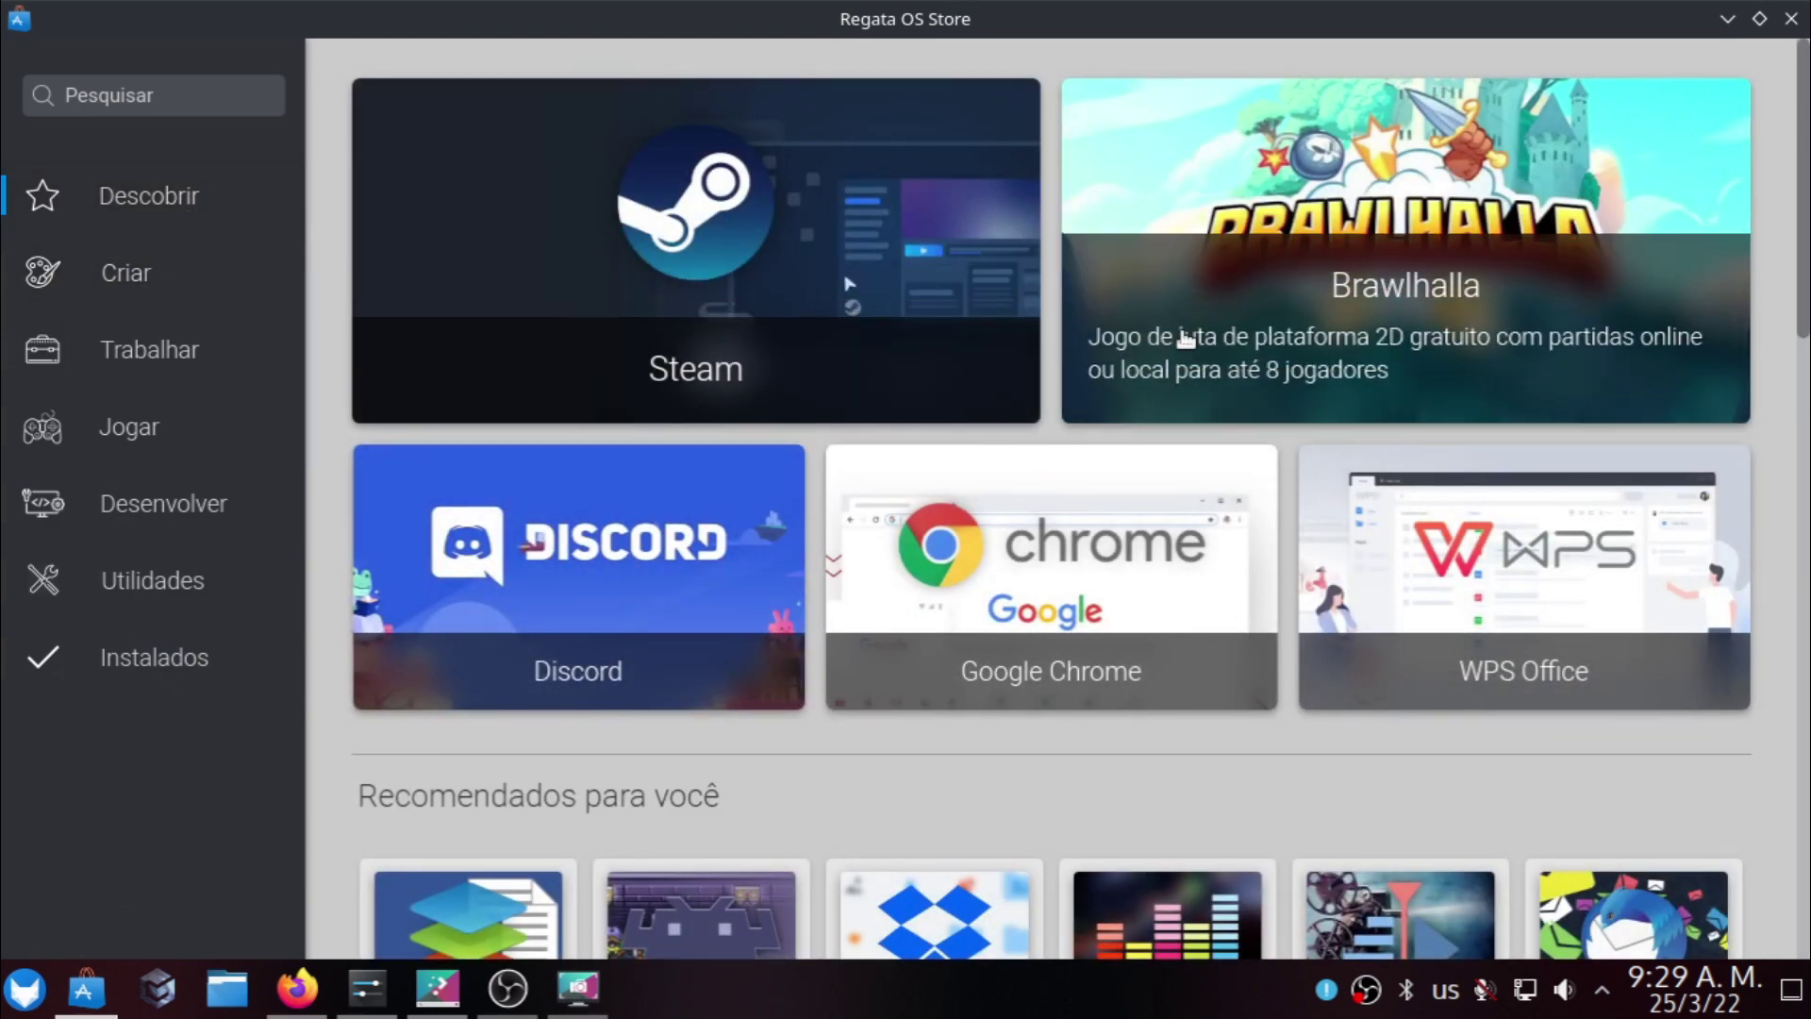
{"action": "left_click", "coordinate": [1354, 130]}
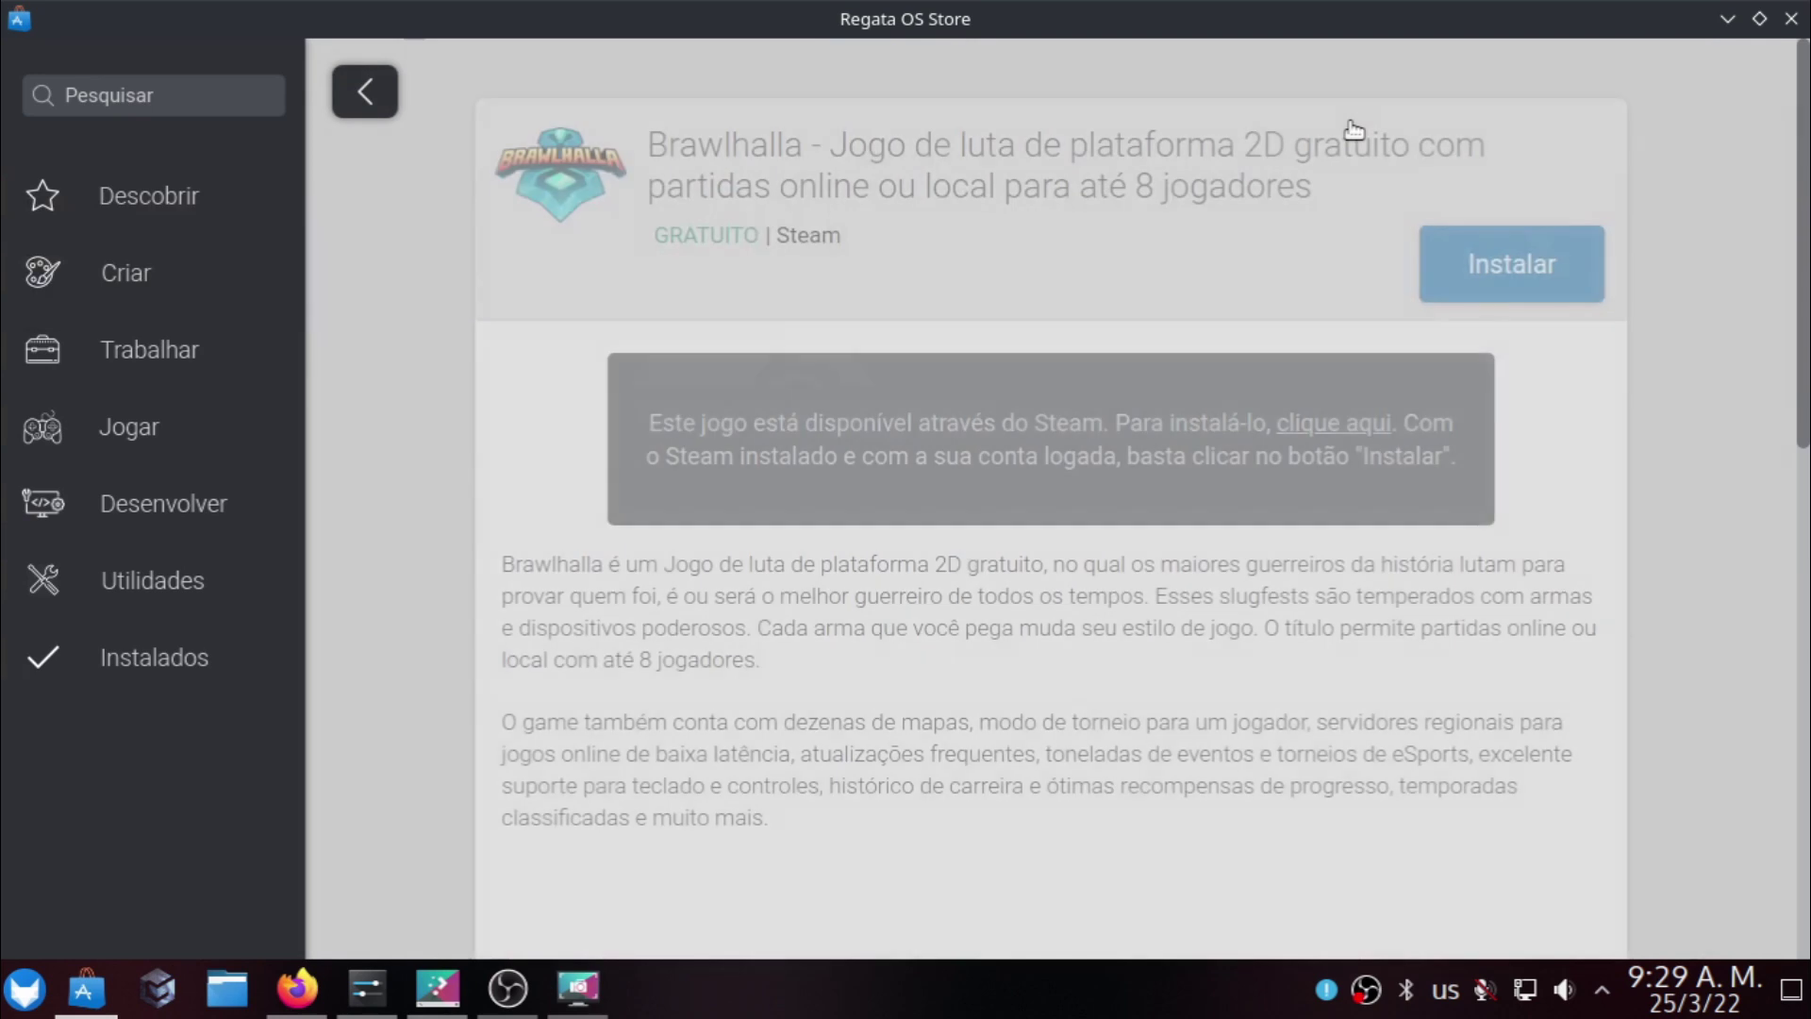
{"action": "left_click", "coordinate": [370, 109]}
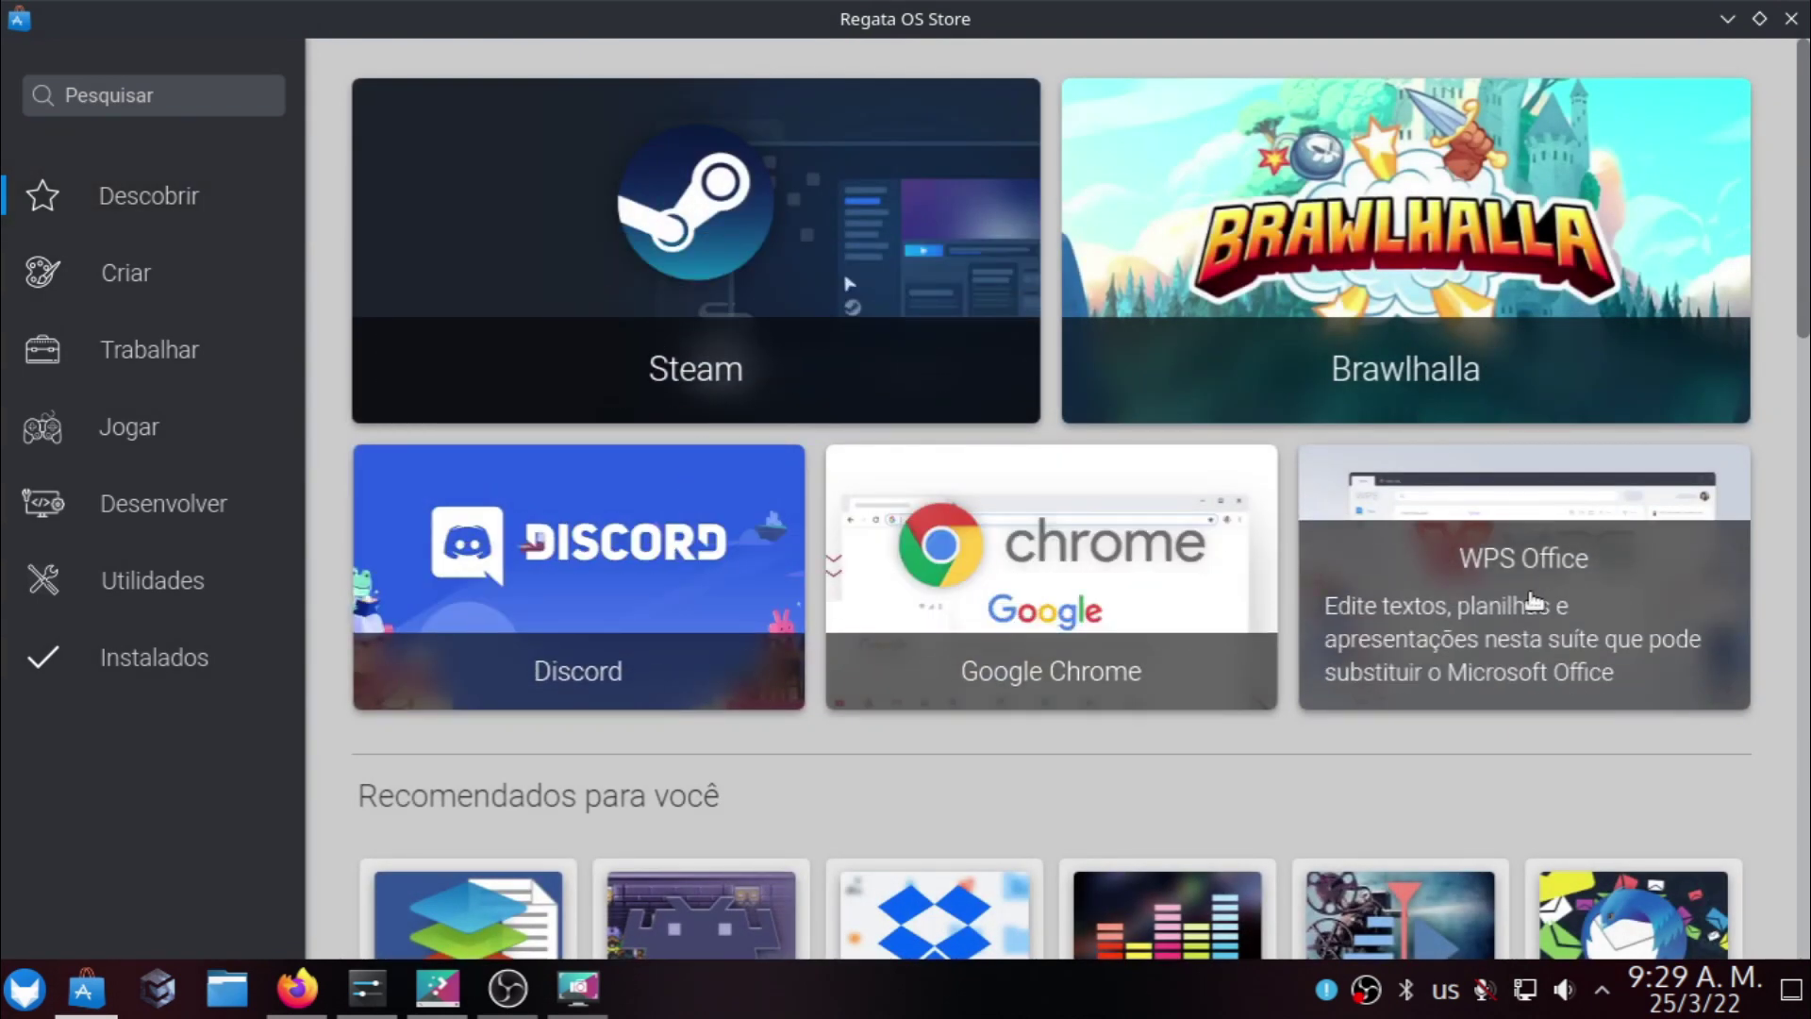
Look through the recommended, photography and communication apps in the store's Descobrir category.
{"action": "scroll", "coordinate": [1476, 627], "scroll_direction": "down", "scroll_amount": 3}
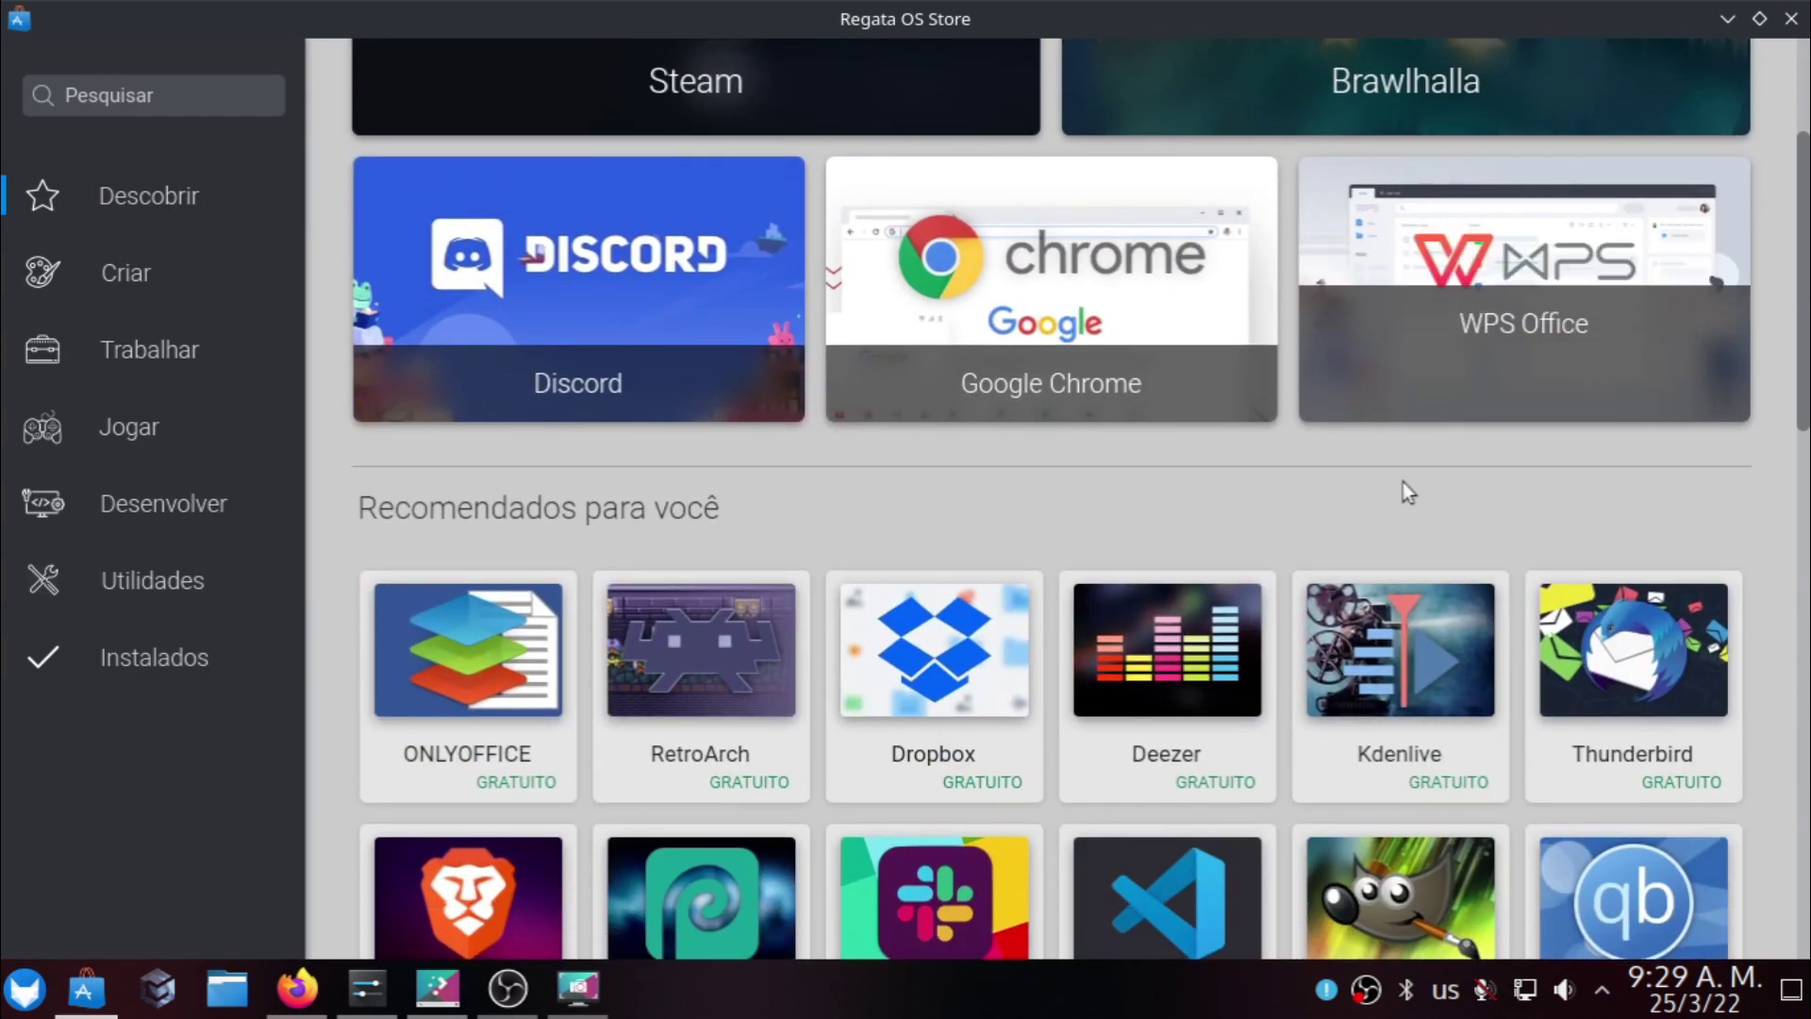
{"action": "scroll", "coordinate": [1217, 614], "scroll_direction": "up", "scroll_amount": 1}
{"action": "scroll", "coordinate": [446, 422], "scroll_direction": "down", "scroll_amount": 5}
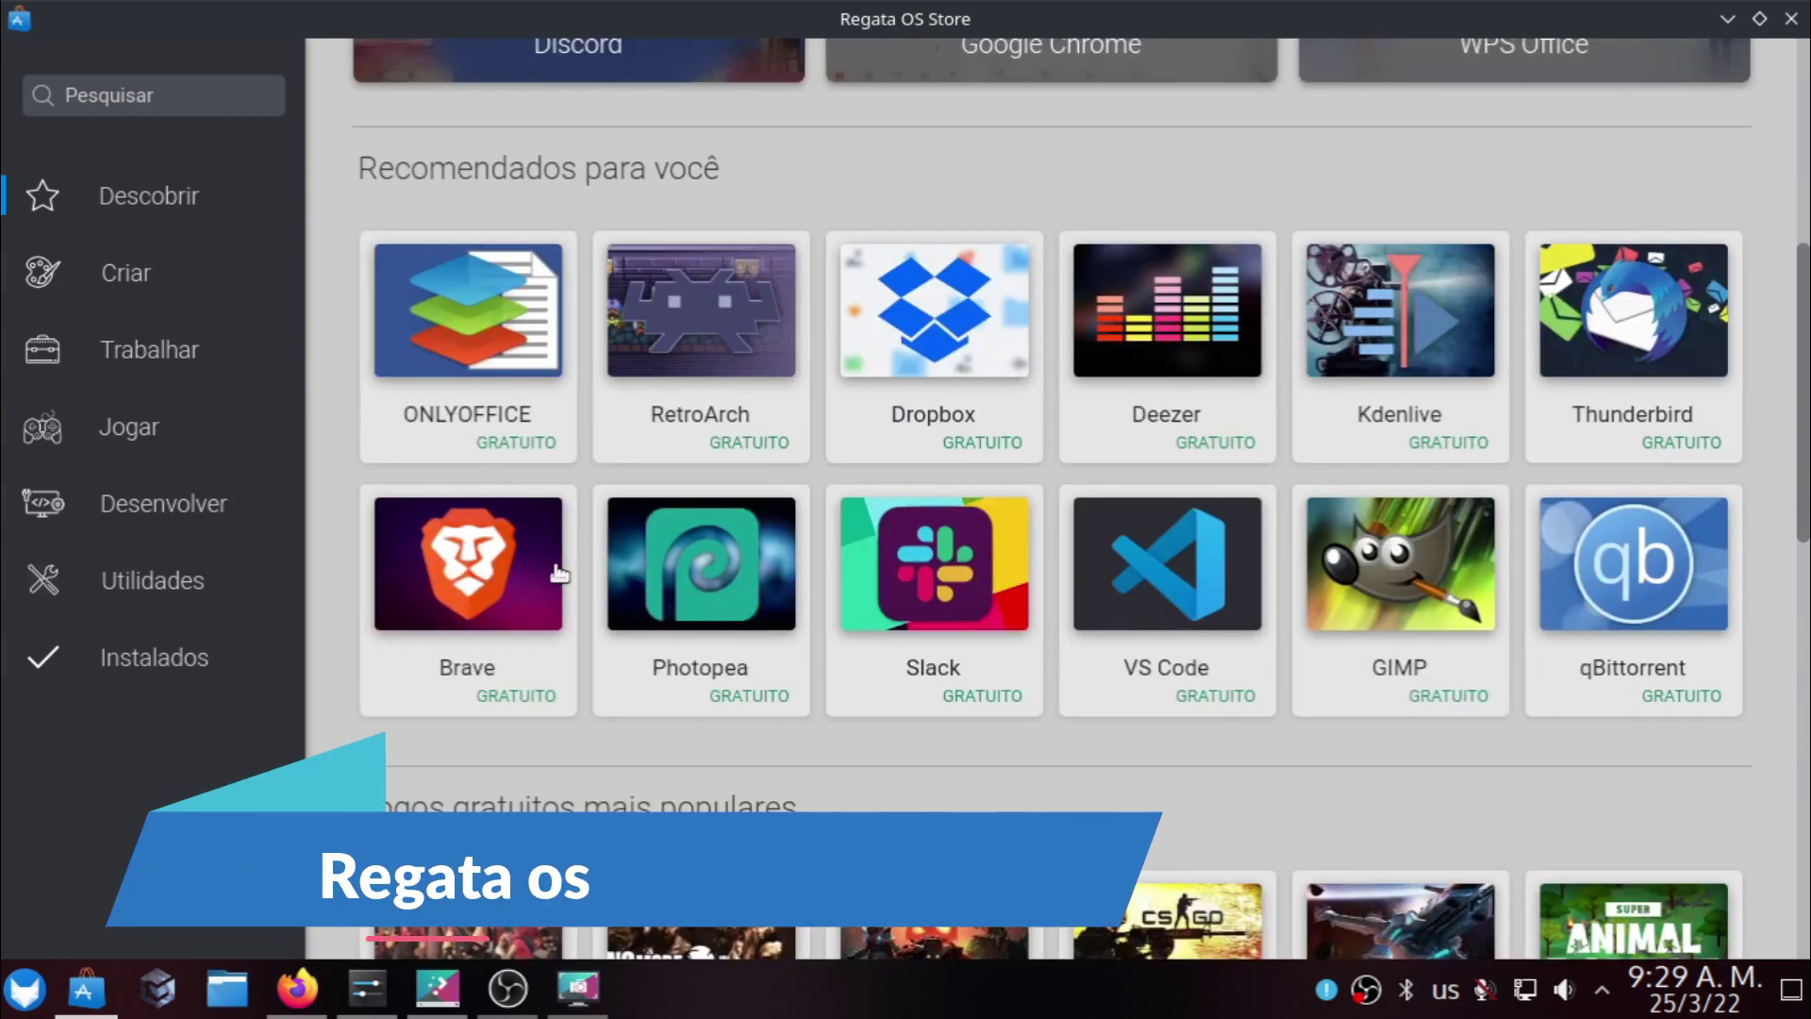
{"action": "scroll", "coordinate": [1087, 621], "scroll_direction": "down", "scroll_amount": 2}
{"action": "scroll", "coordinate": [1087, 621], "scroll_direction": "down", "scroll_amount": 8}
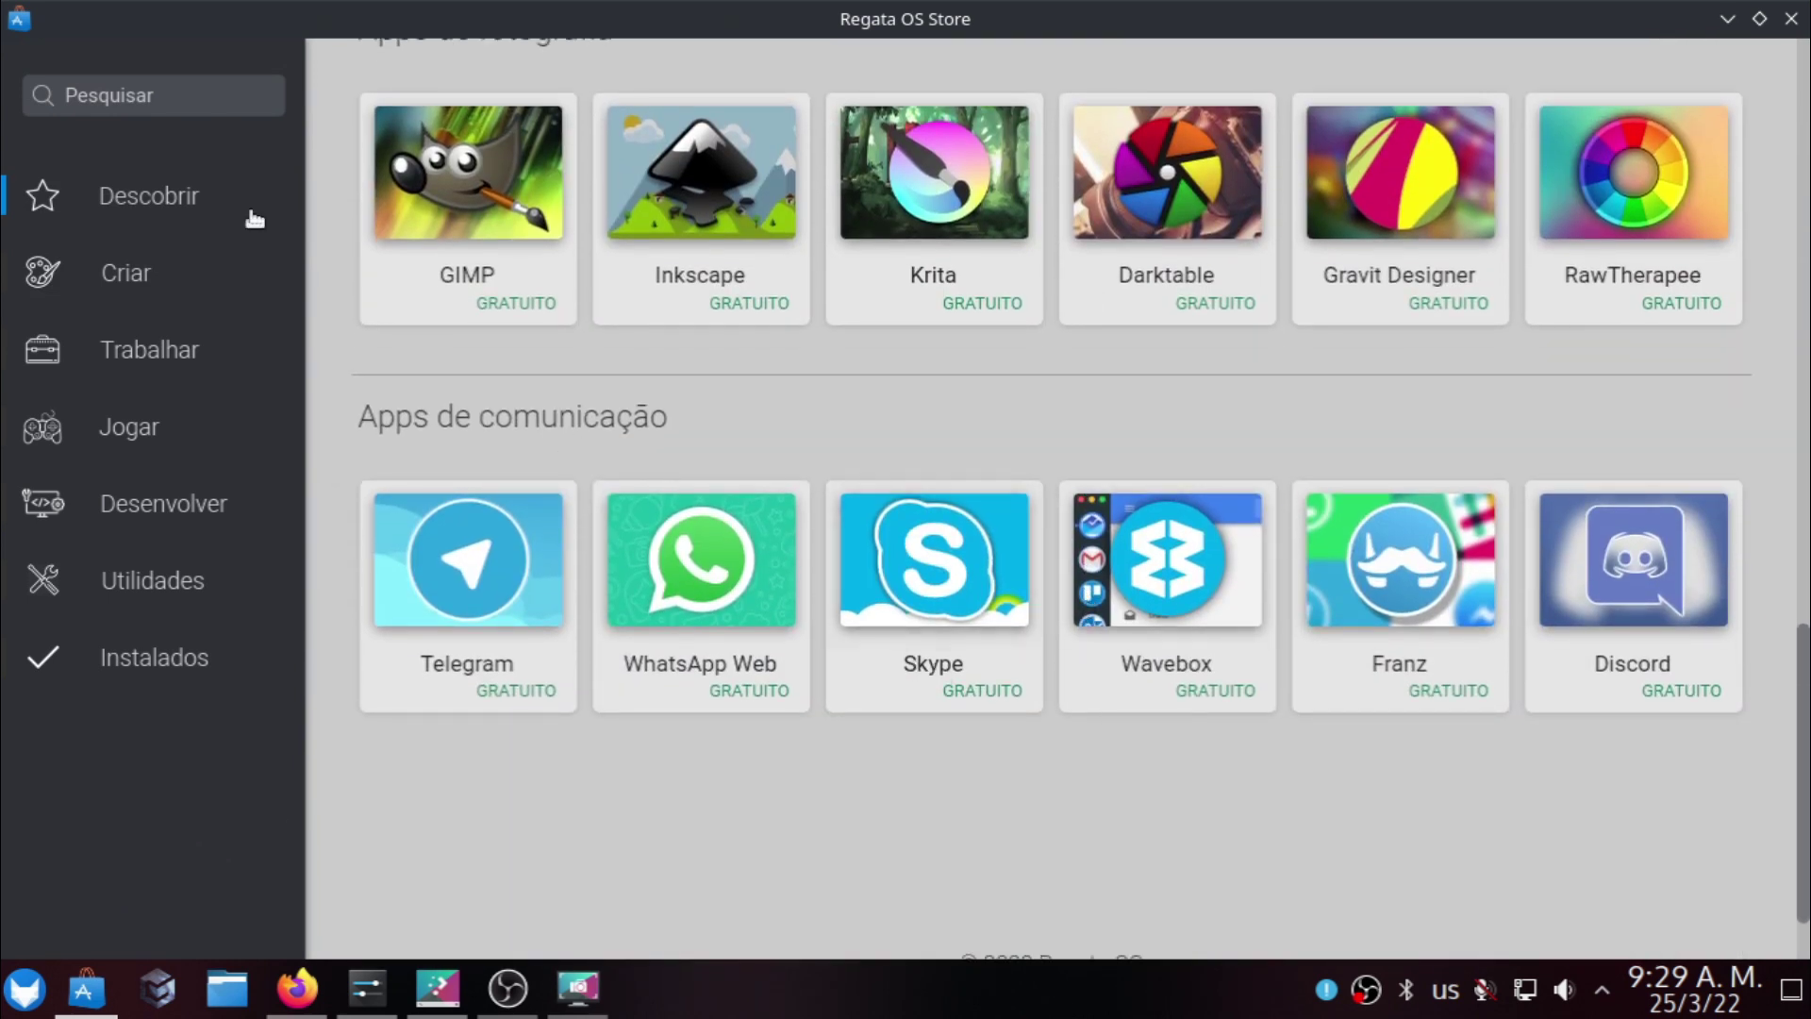
Open the store's Criar category and look through its photography, illustration and video editing apps.
{"action": "left_click", "coordinate": [172, 255]}
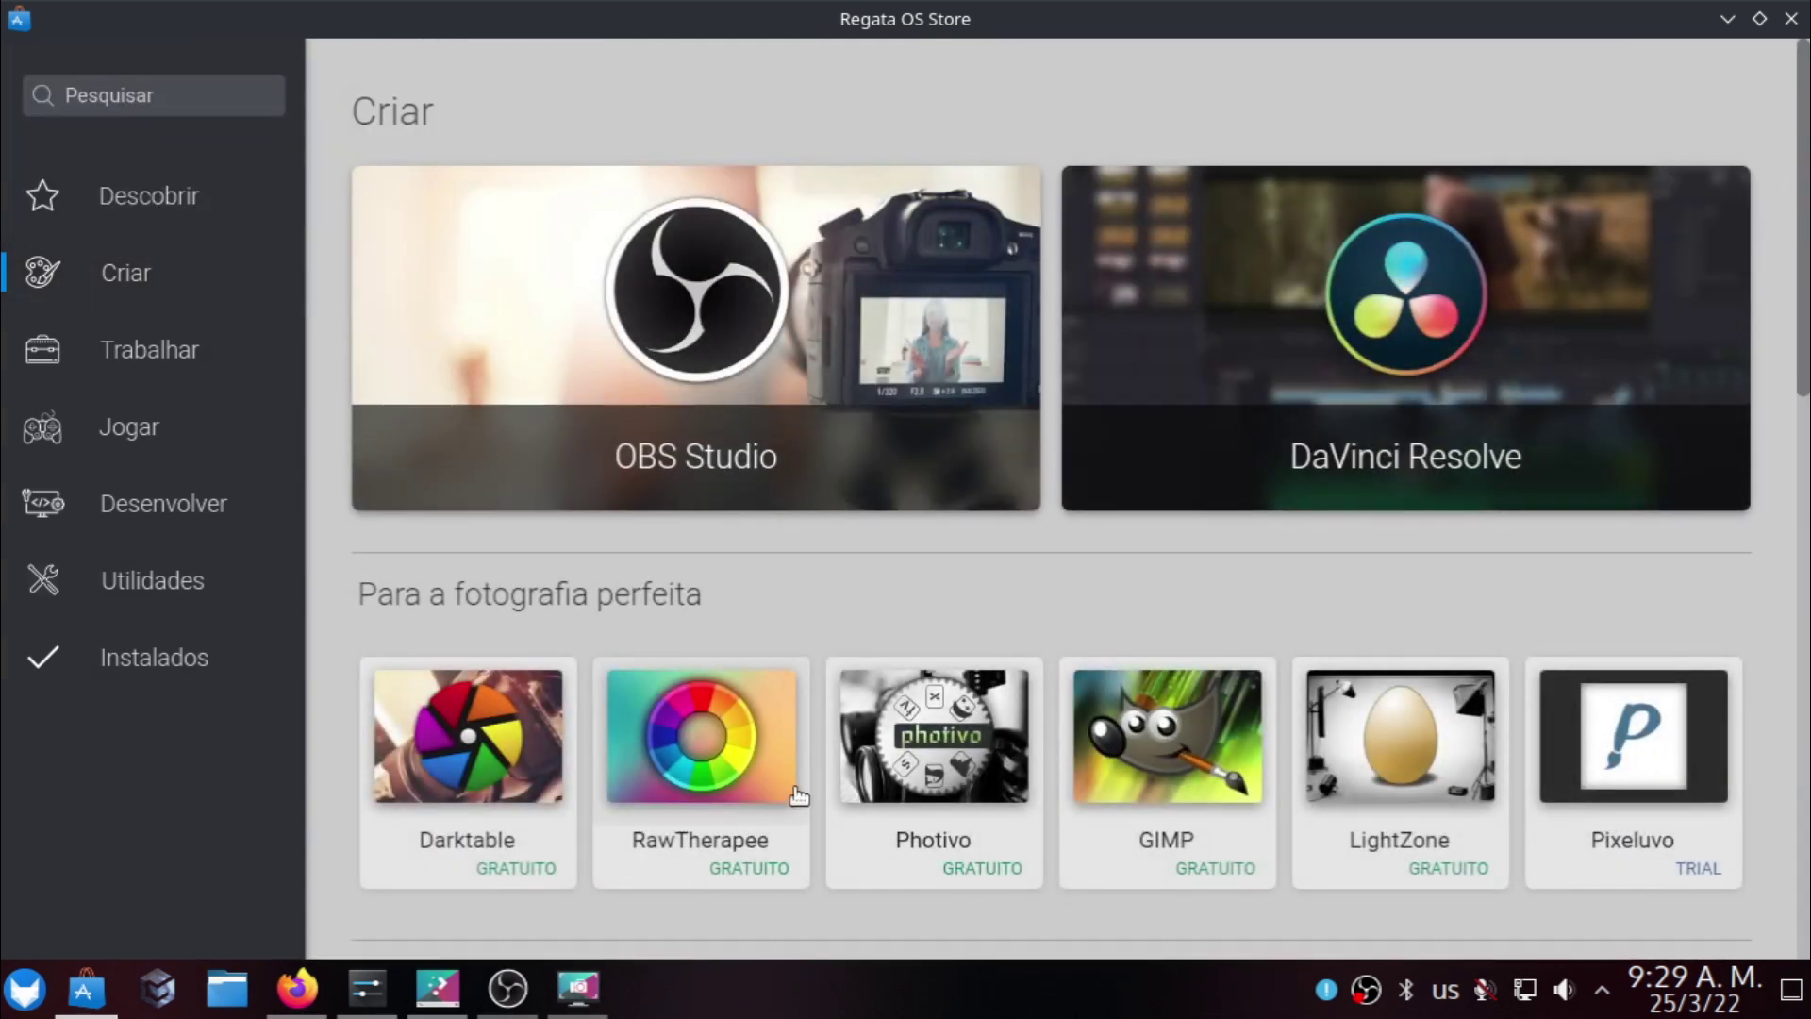
{"action": "scroll", "coordinate": [799, 795], "scroll_direction": "down", "scroll_amount": 2}
{"action": "scroll", "coordinate": [1255, 472], "scroll_direction": "down", "scroll_amount": 5}
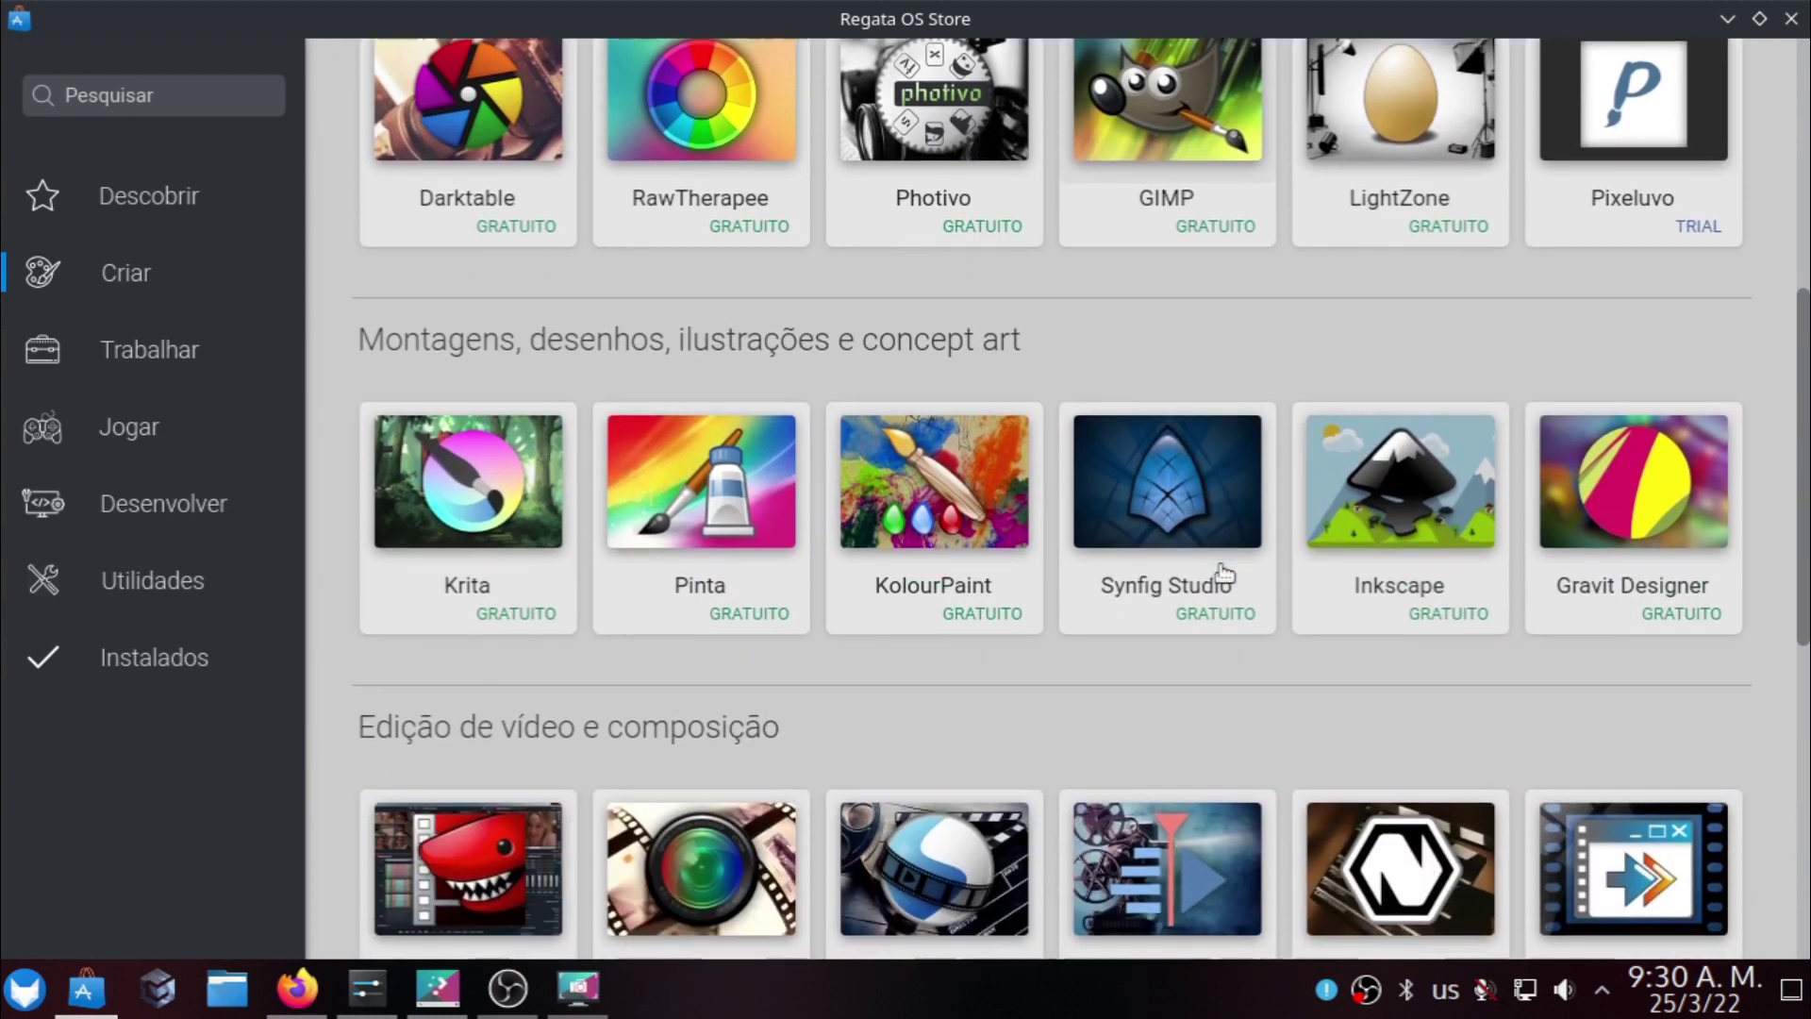
{"action": "scroll", "coordinate": [1224, 573], "scroll_direction": "down", "scroll_amount": 5}
{"action": "scroll", "coordinate": [1224, 572], "scroll_direction": "down", "scroll_amount": 2}
Open the store's Jogar category and look through its free, paid and classic games.
{"action": "left_click", "coordinate": [169, 453]}
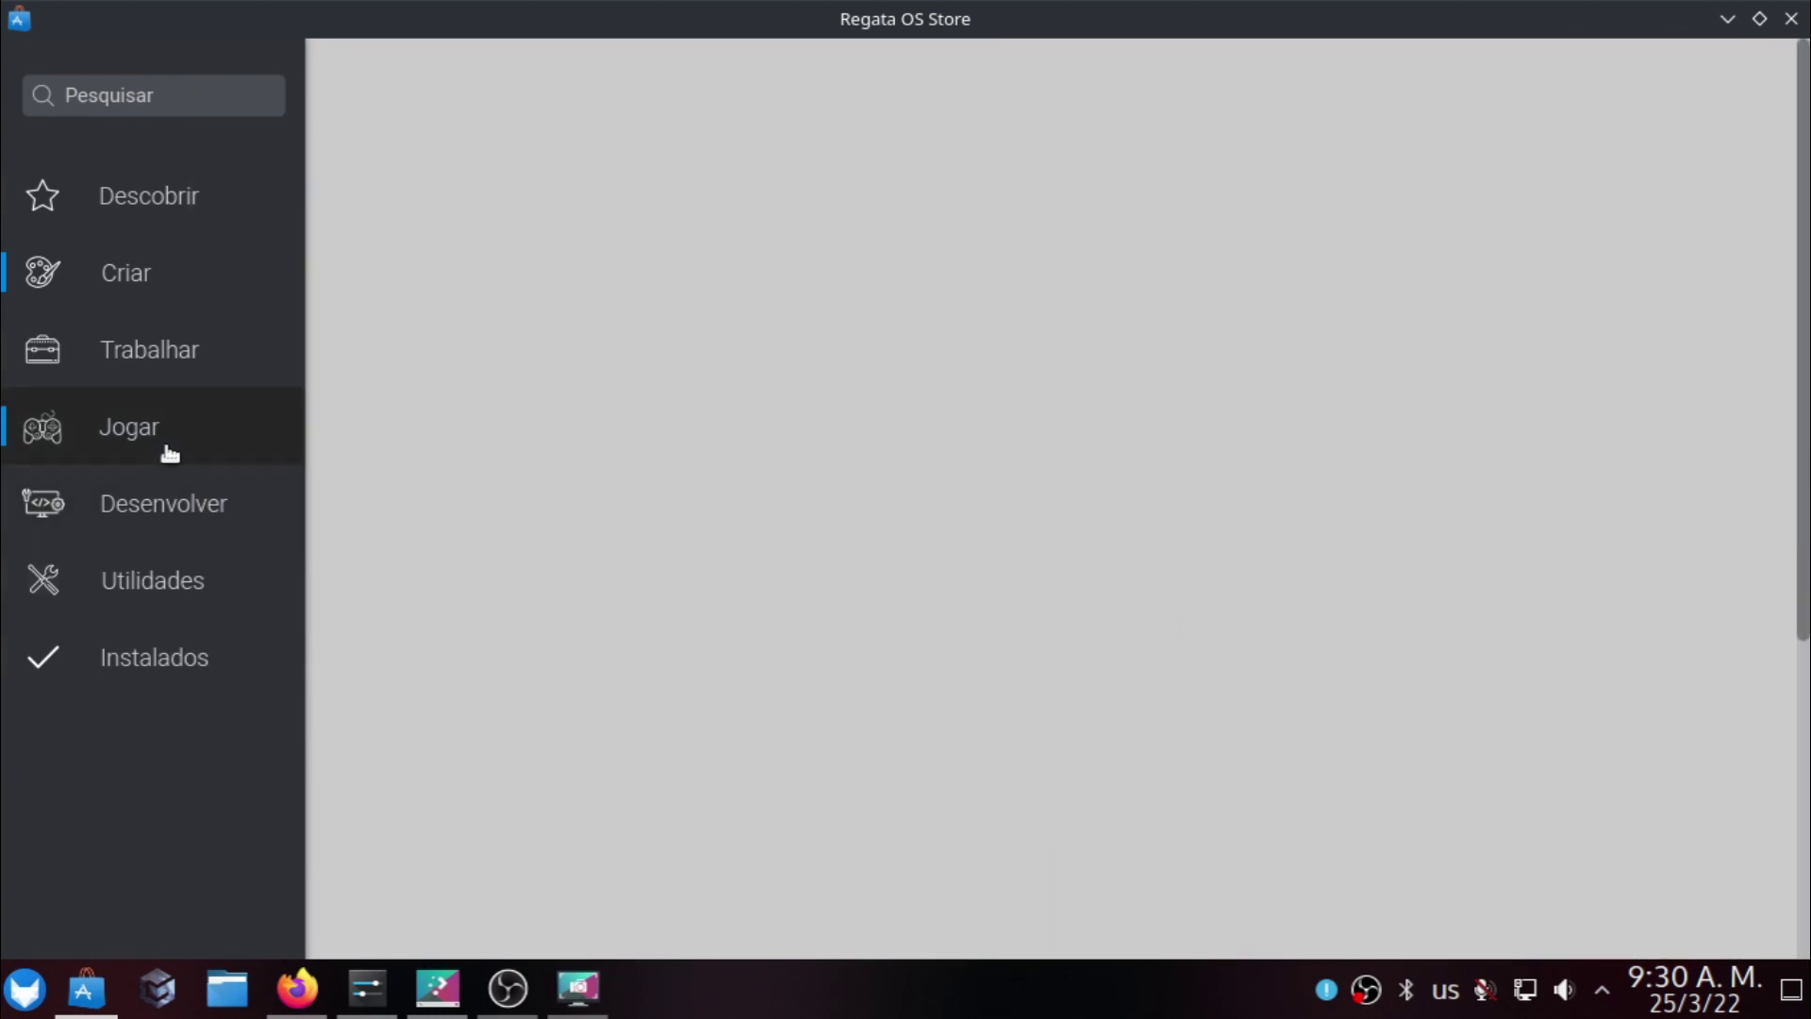
{"action": "scroll", "coordinate": [750, 651], "scroll_direction": "down", "scroll_amount": 1}
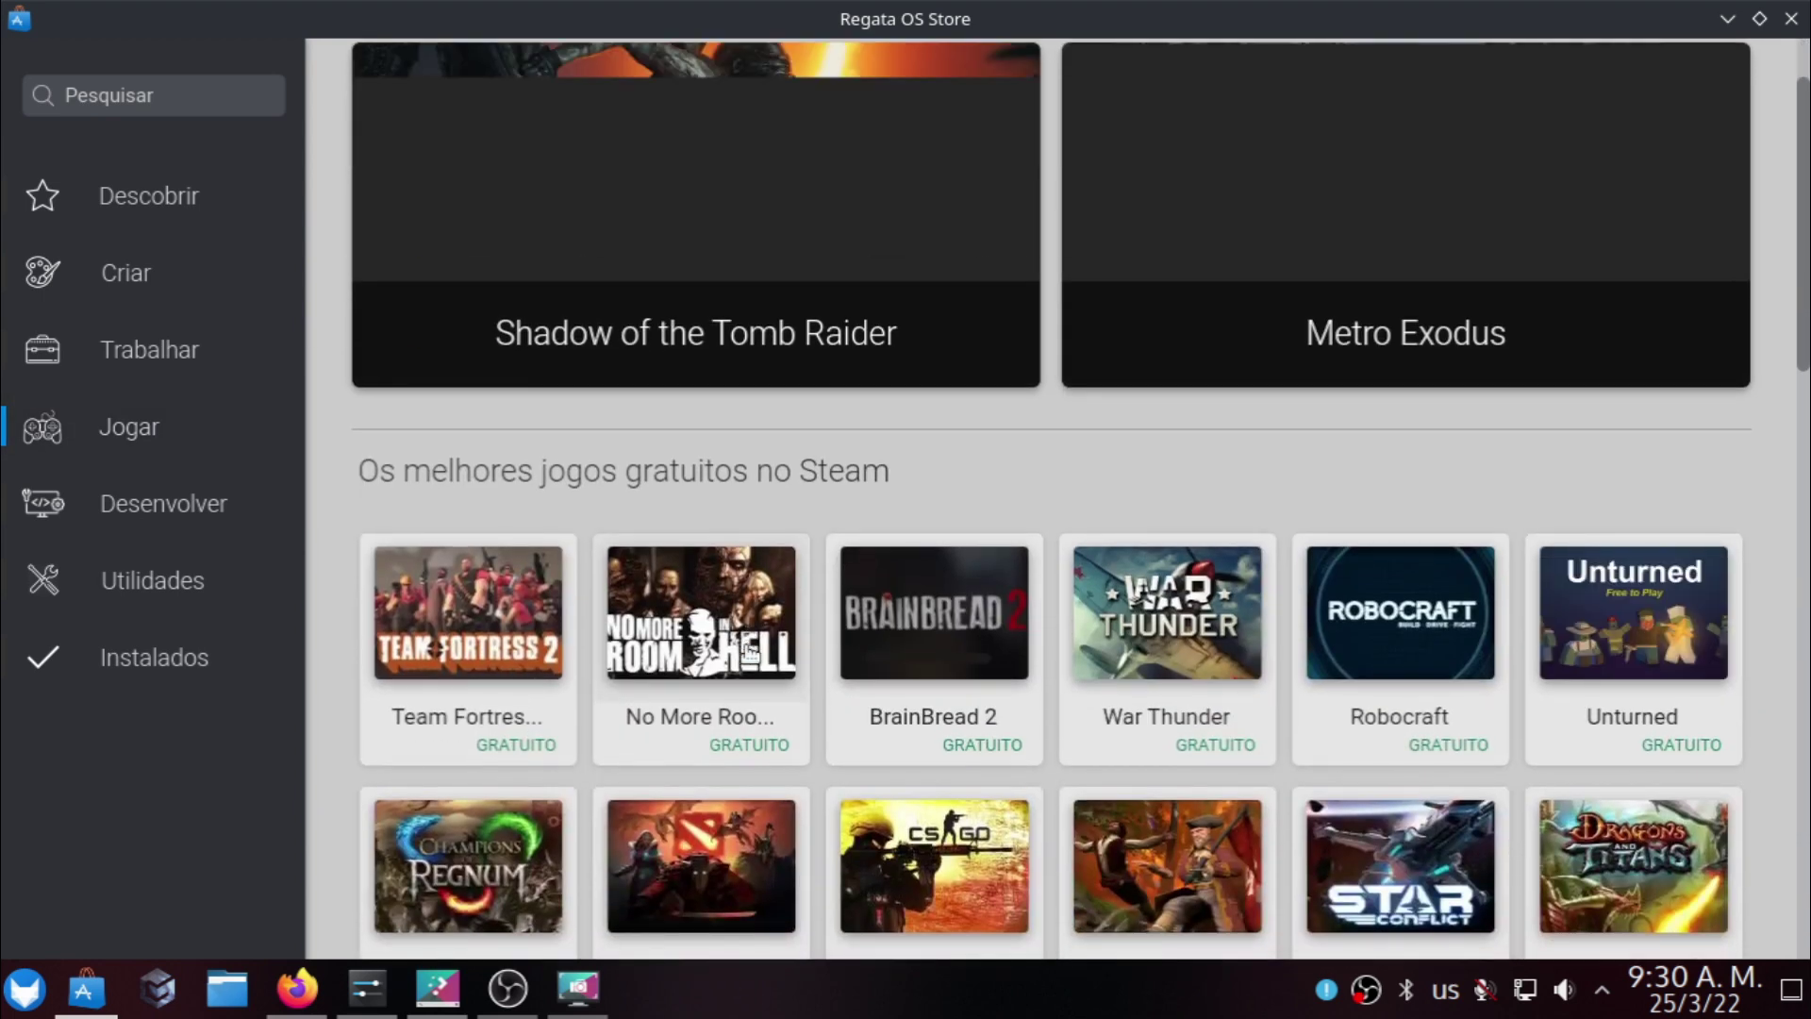
{"action": "scroll", "coordinate": [750, 651], "scroll_direction": "down", "scroll_amount": 3}
{"action": "scroll", "coordinate": [750, 651], "scroll_direction": "down", "scroll_amount": 7}
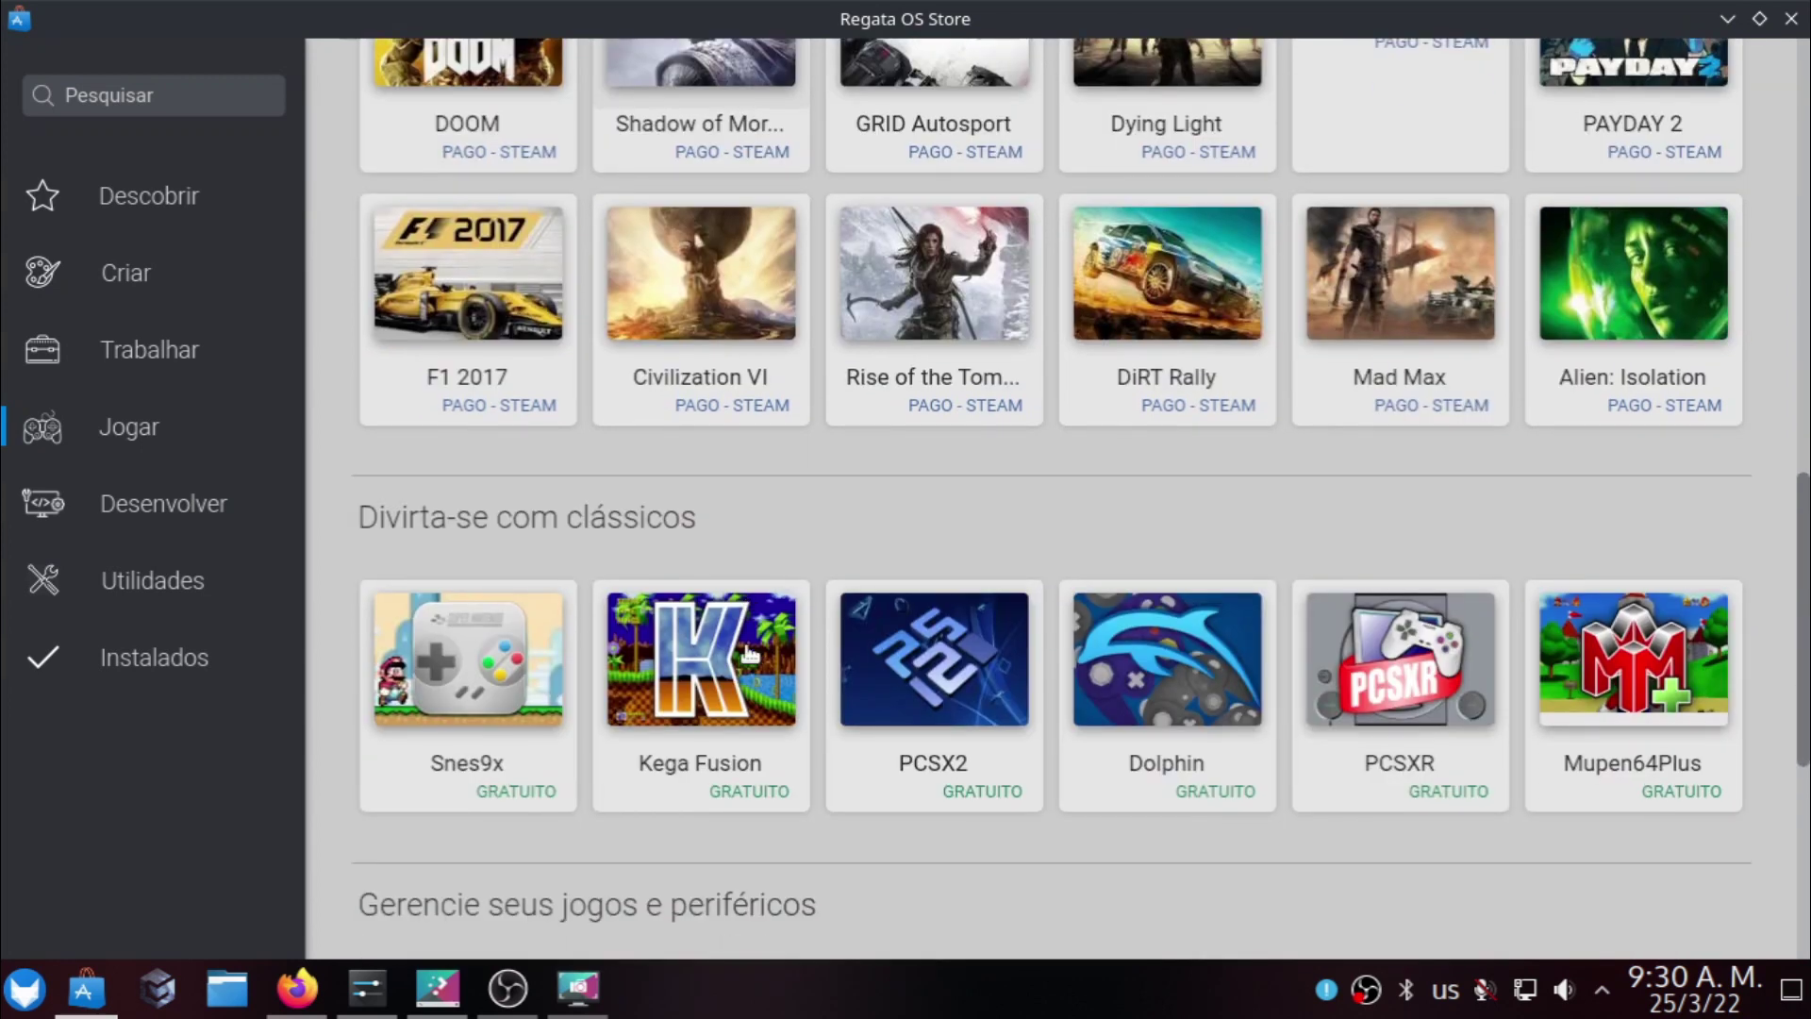
Open the store's Utilidades category and look through its tools and drivers.
{"action": "left_click", "coordinate": [161, 585]}
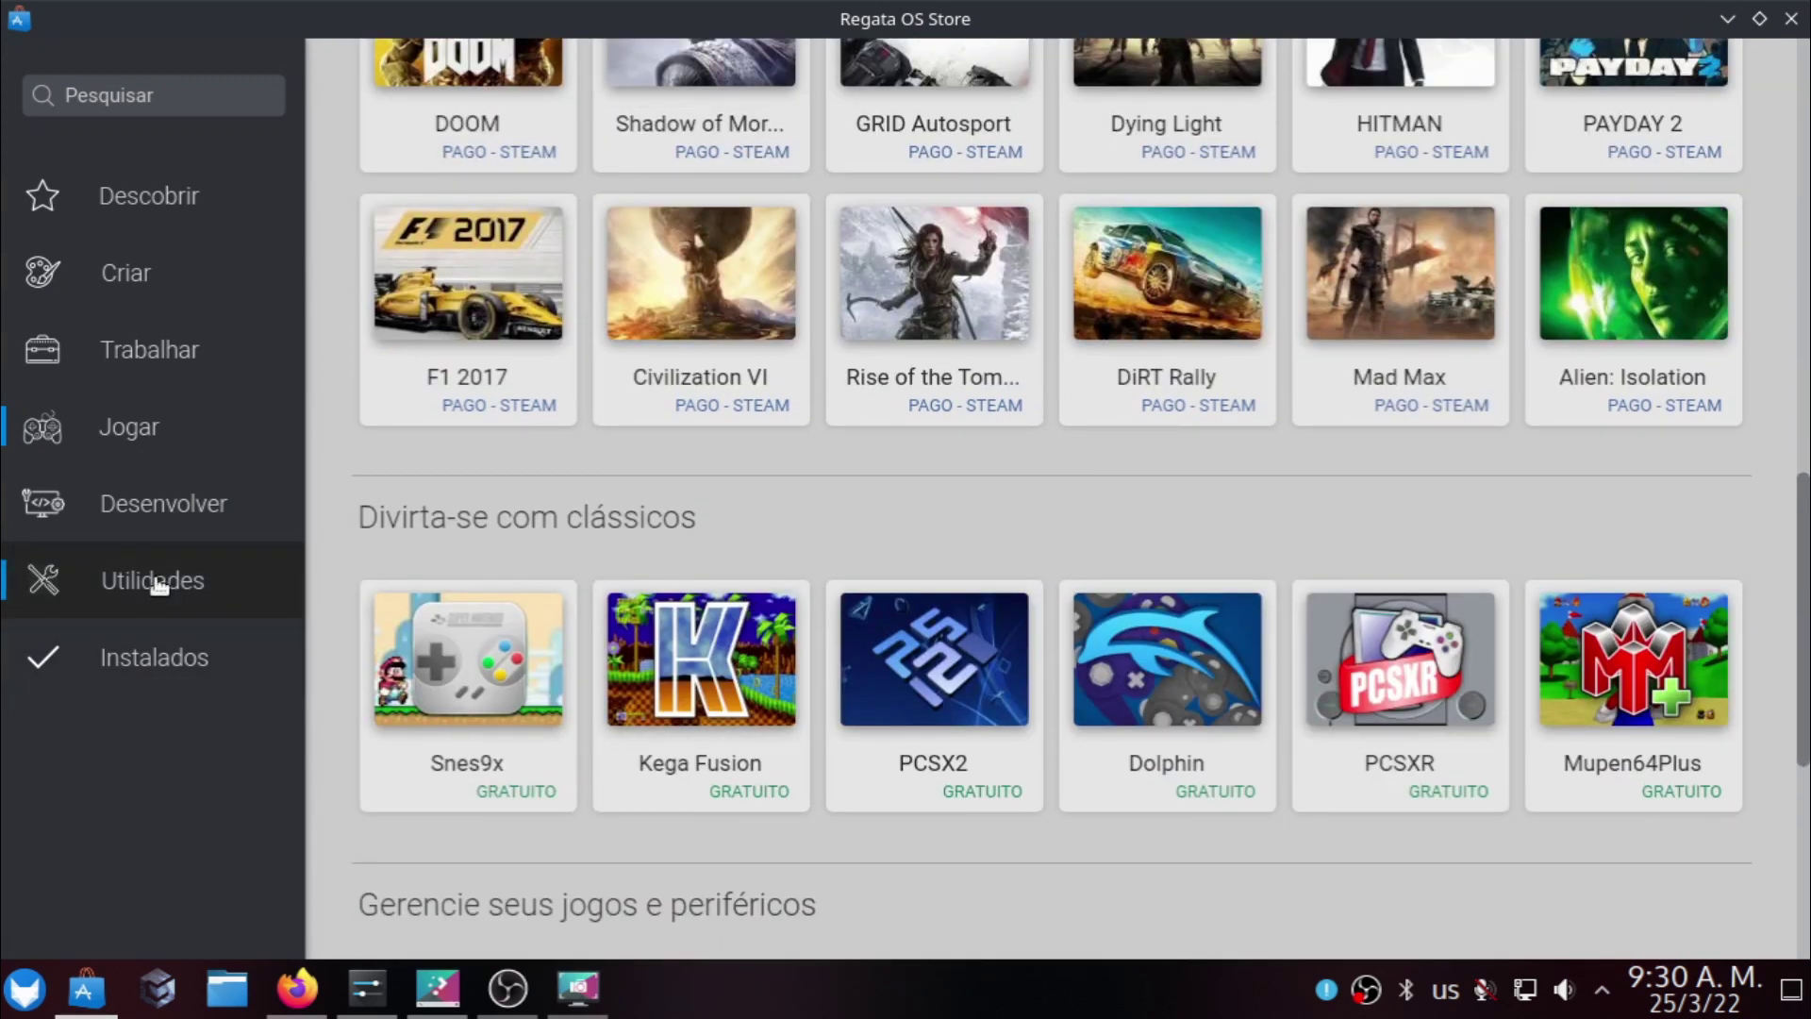
{"action": "left_click", "coordinate": [122, 549]}
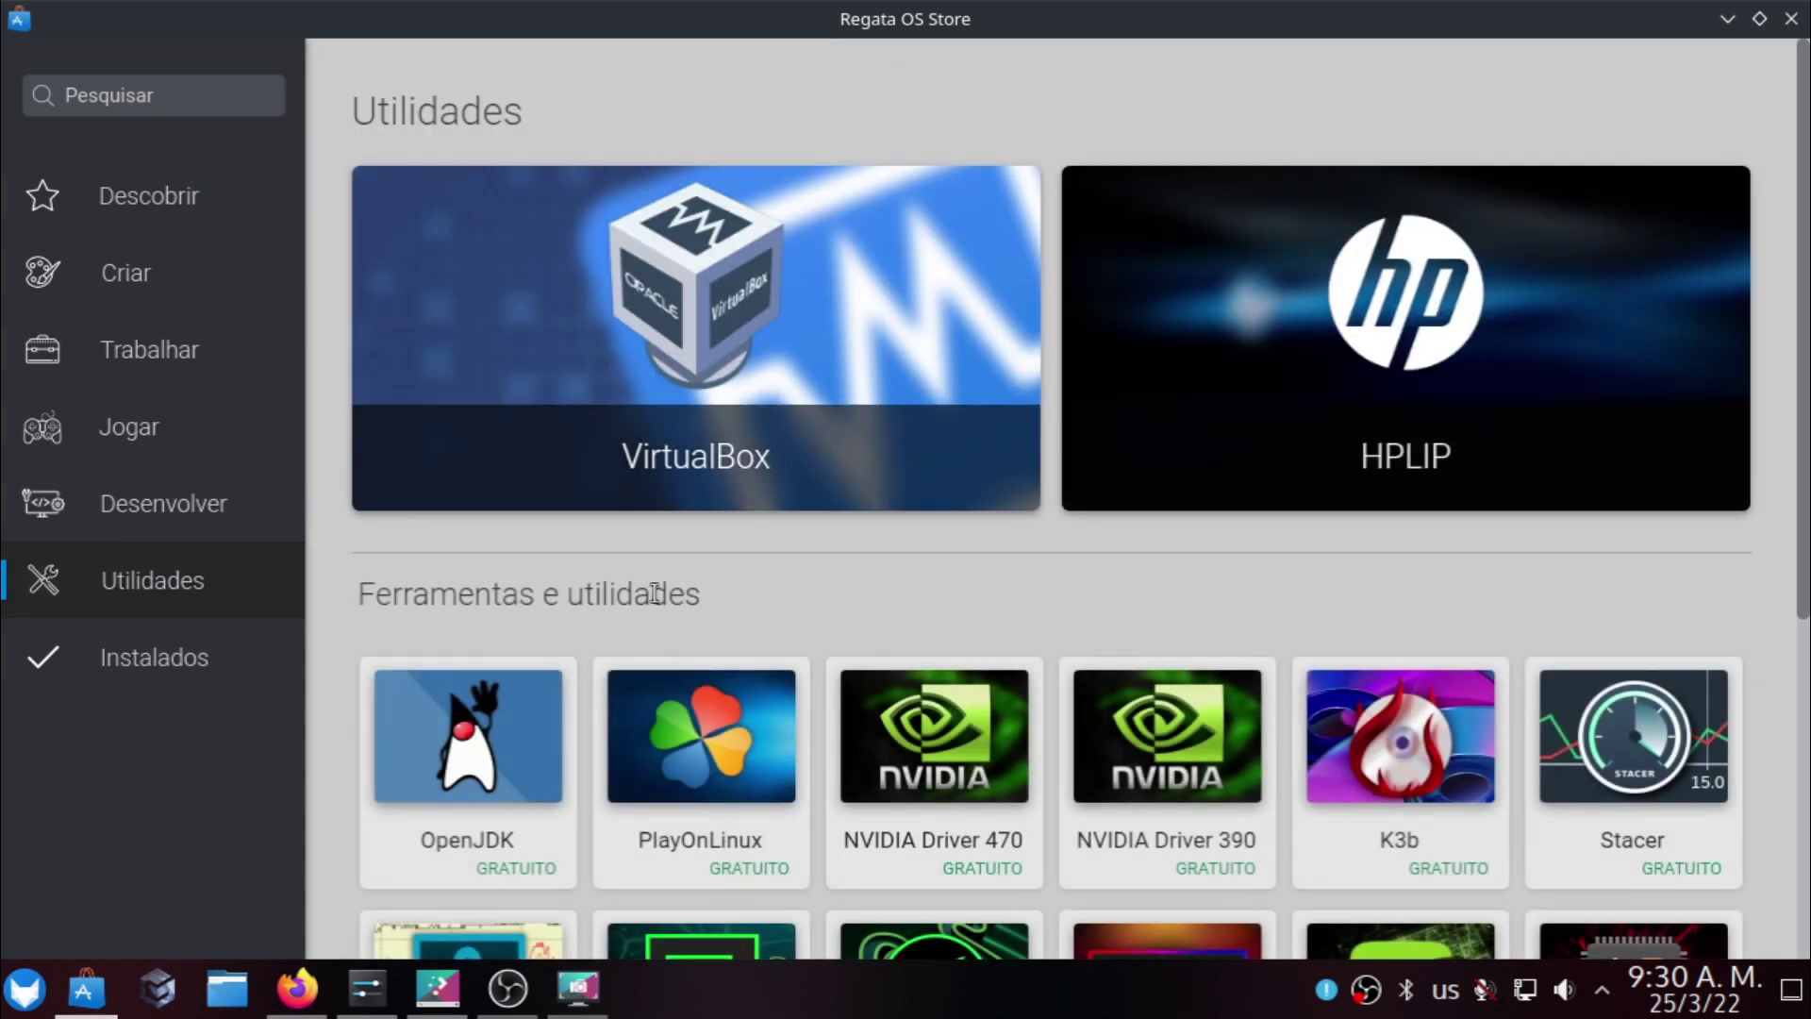
{"action": "scroll", "coordinate": [952, 698], "scroll_direction": "down", "scroll_amount": 5}
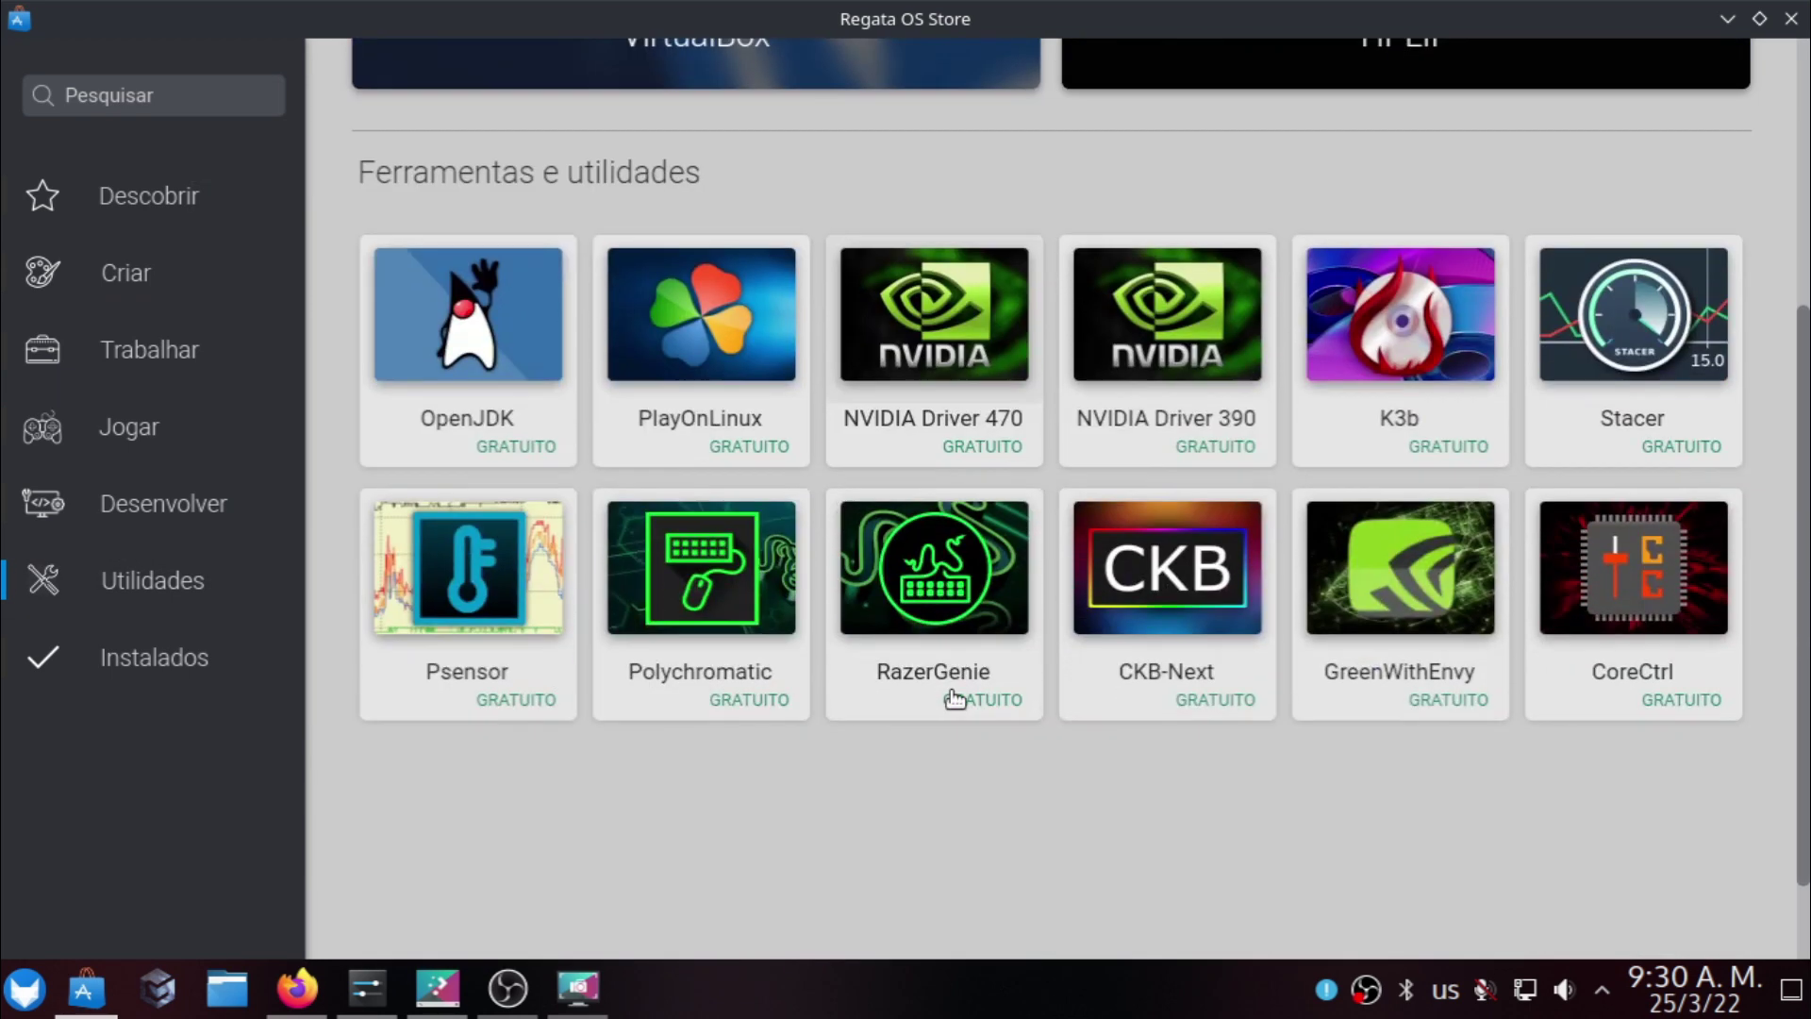
{"action": "scroll", "coordinate": [965, 389], "scroll_direction": "down", "scroll_amount": 2}
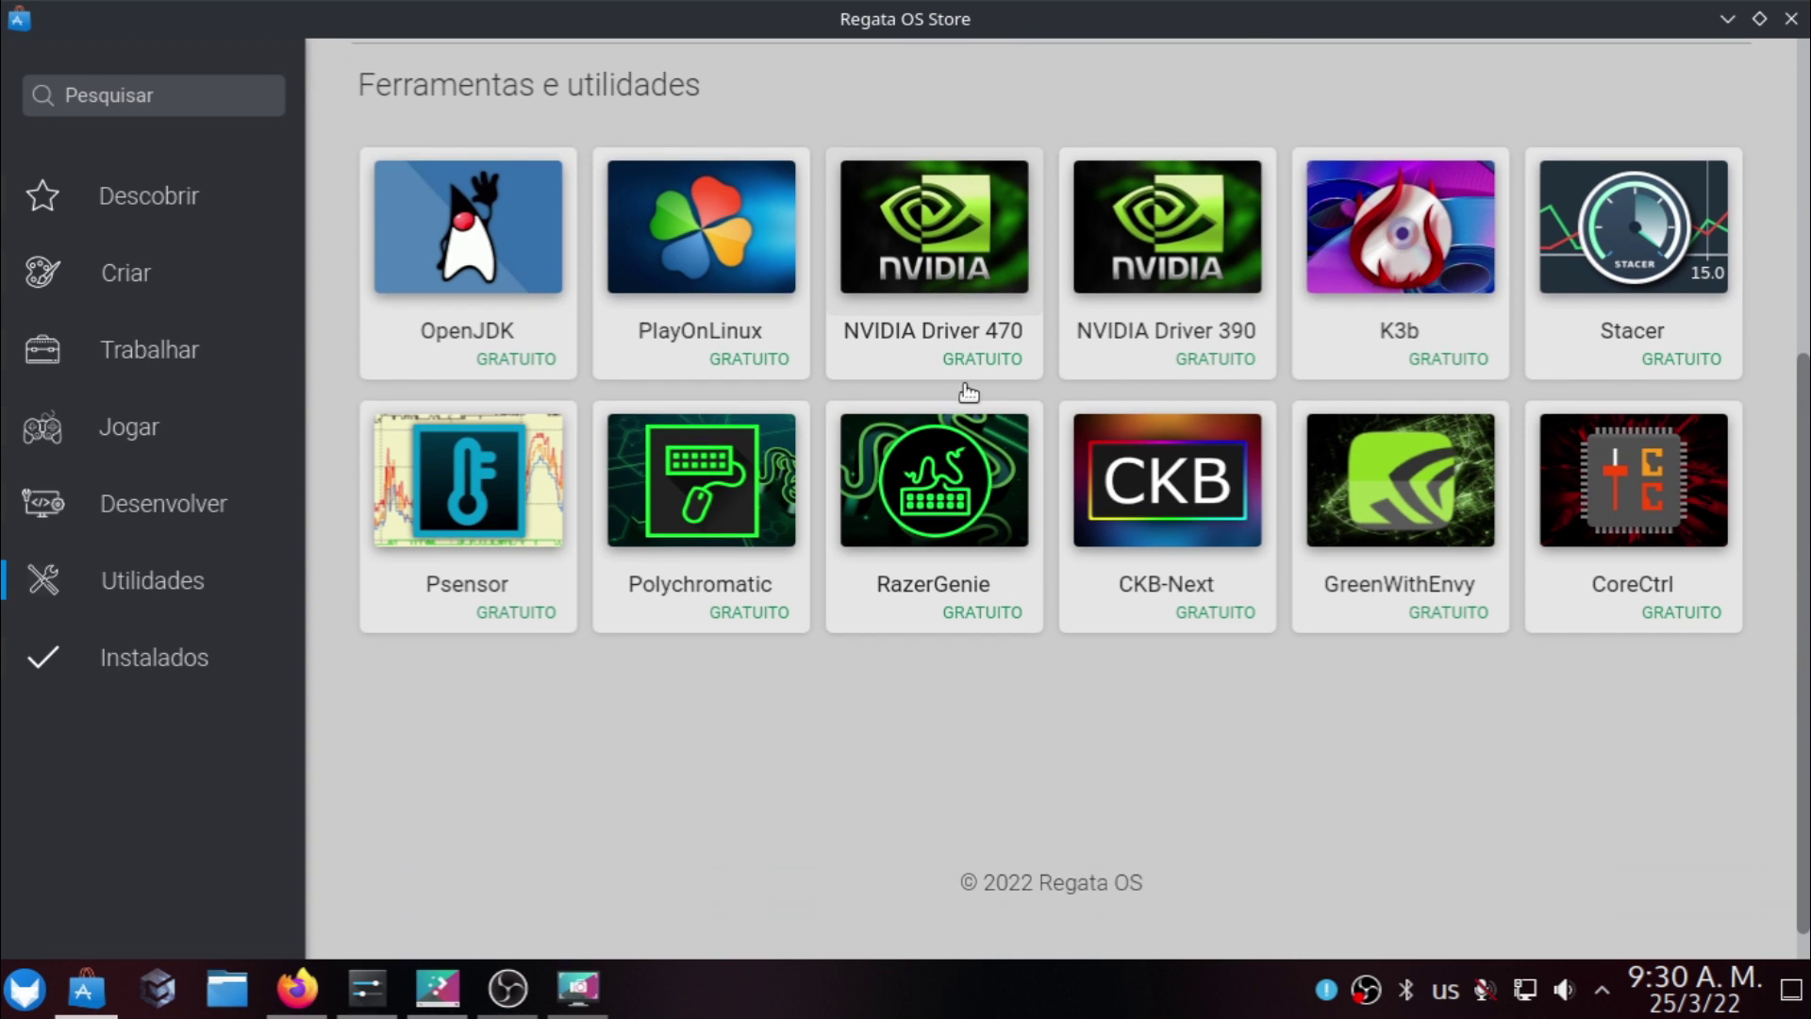
{"action": "scroll", "coordinate": [962, 393], "scroll_direction": "up", "scroll_amount": 6}
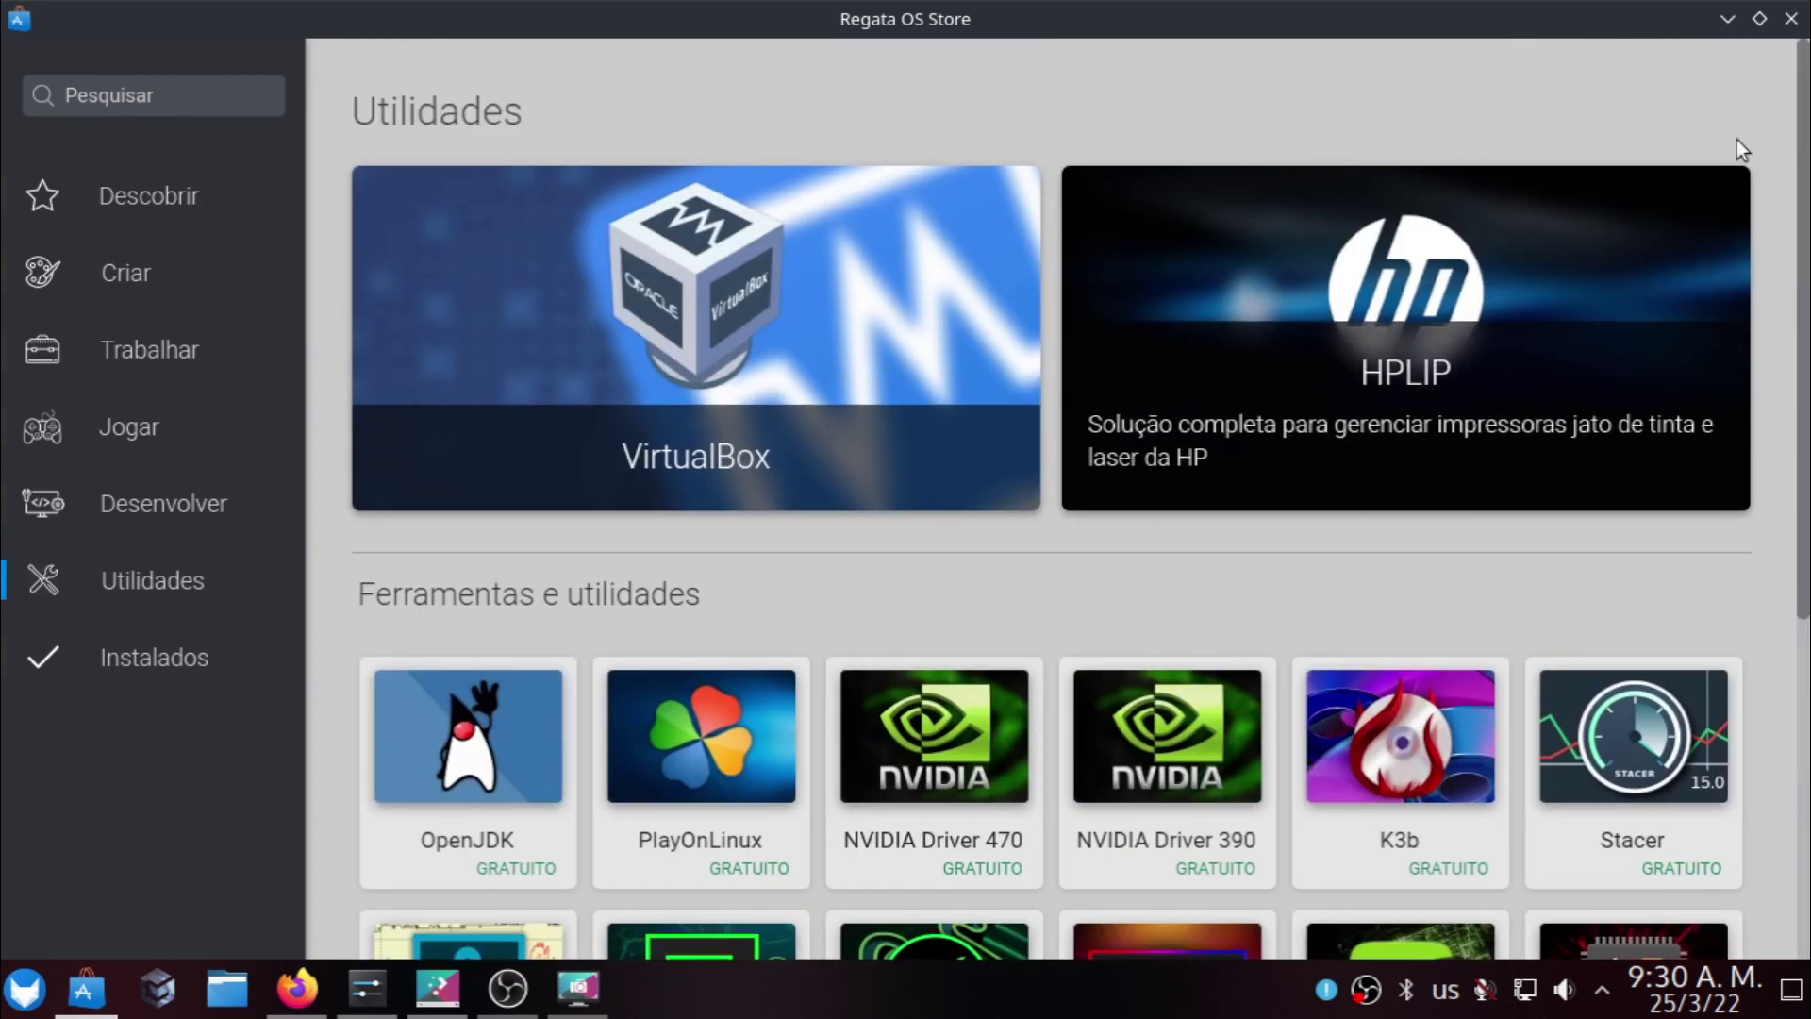
Save the full-screen capture again as Screenshot_20220325_092817.png in Imagens and minimise the store, OBS and Spectacle windows.
{"action": "left_click", "coordinate": [1728, 19]}
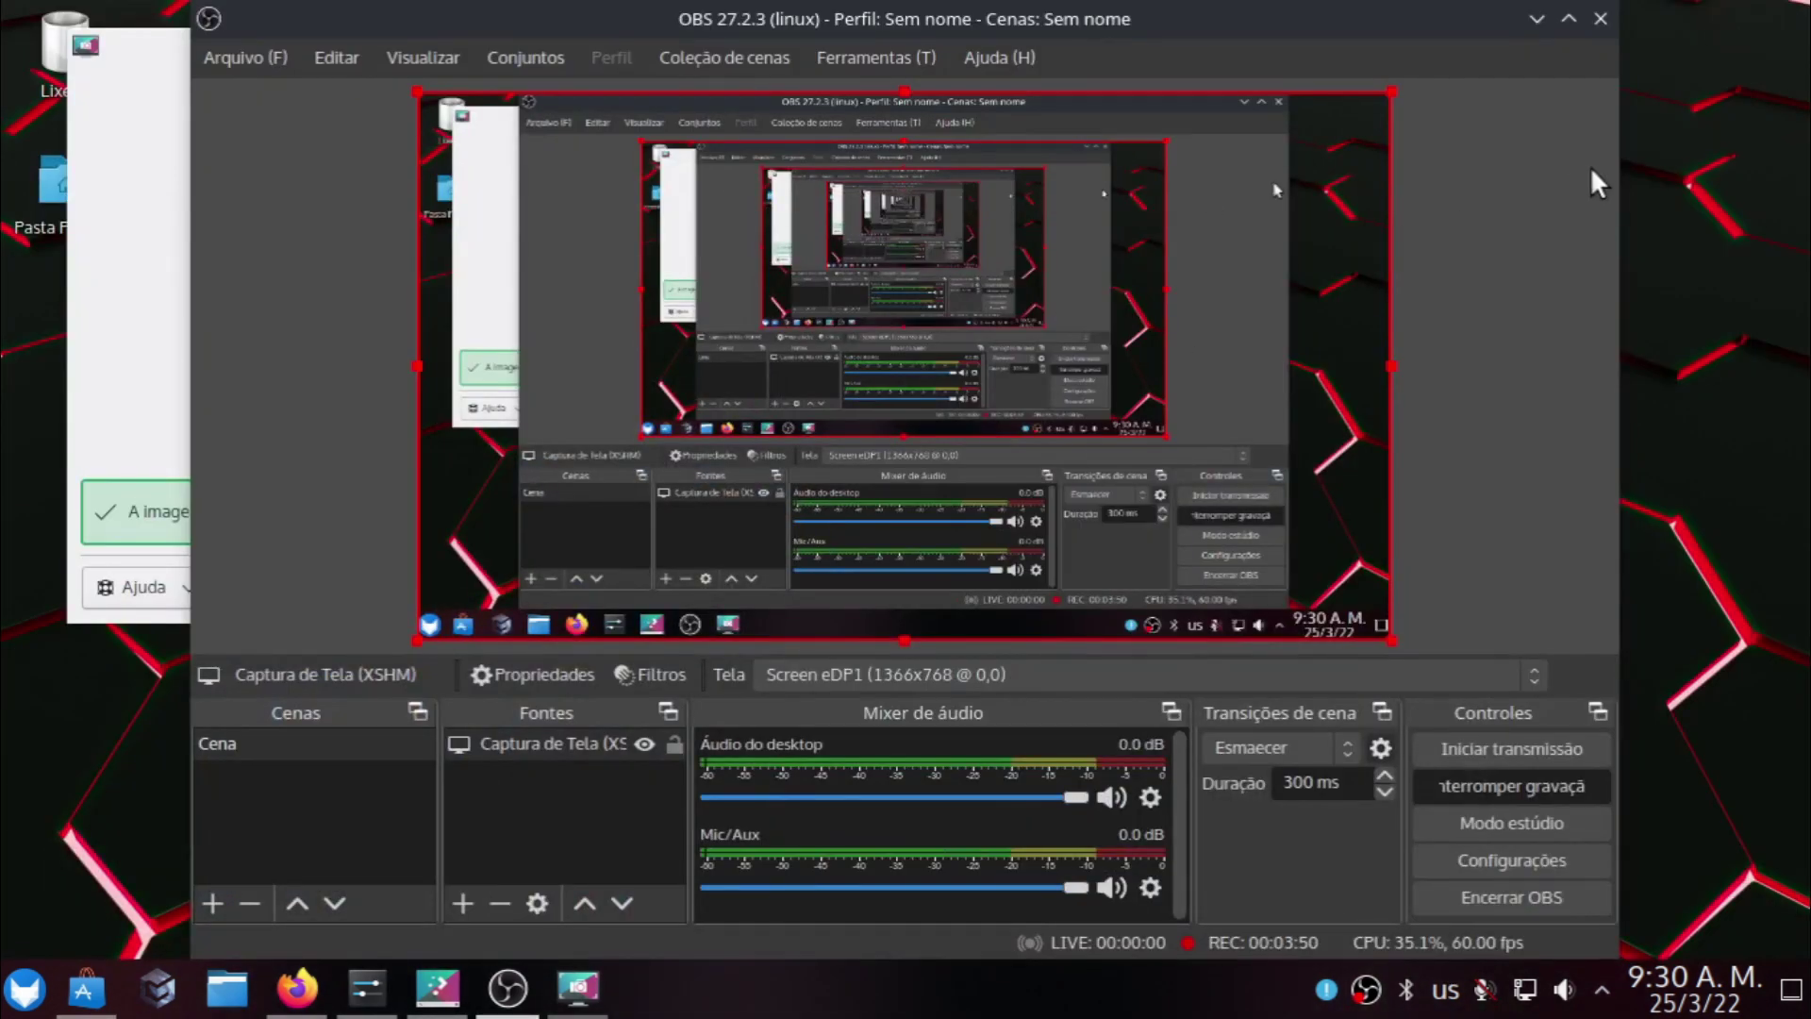
{"action": "left_click", "coordinate": [1538, 17]}
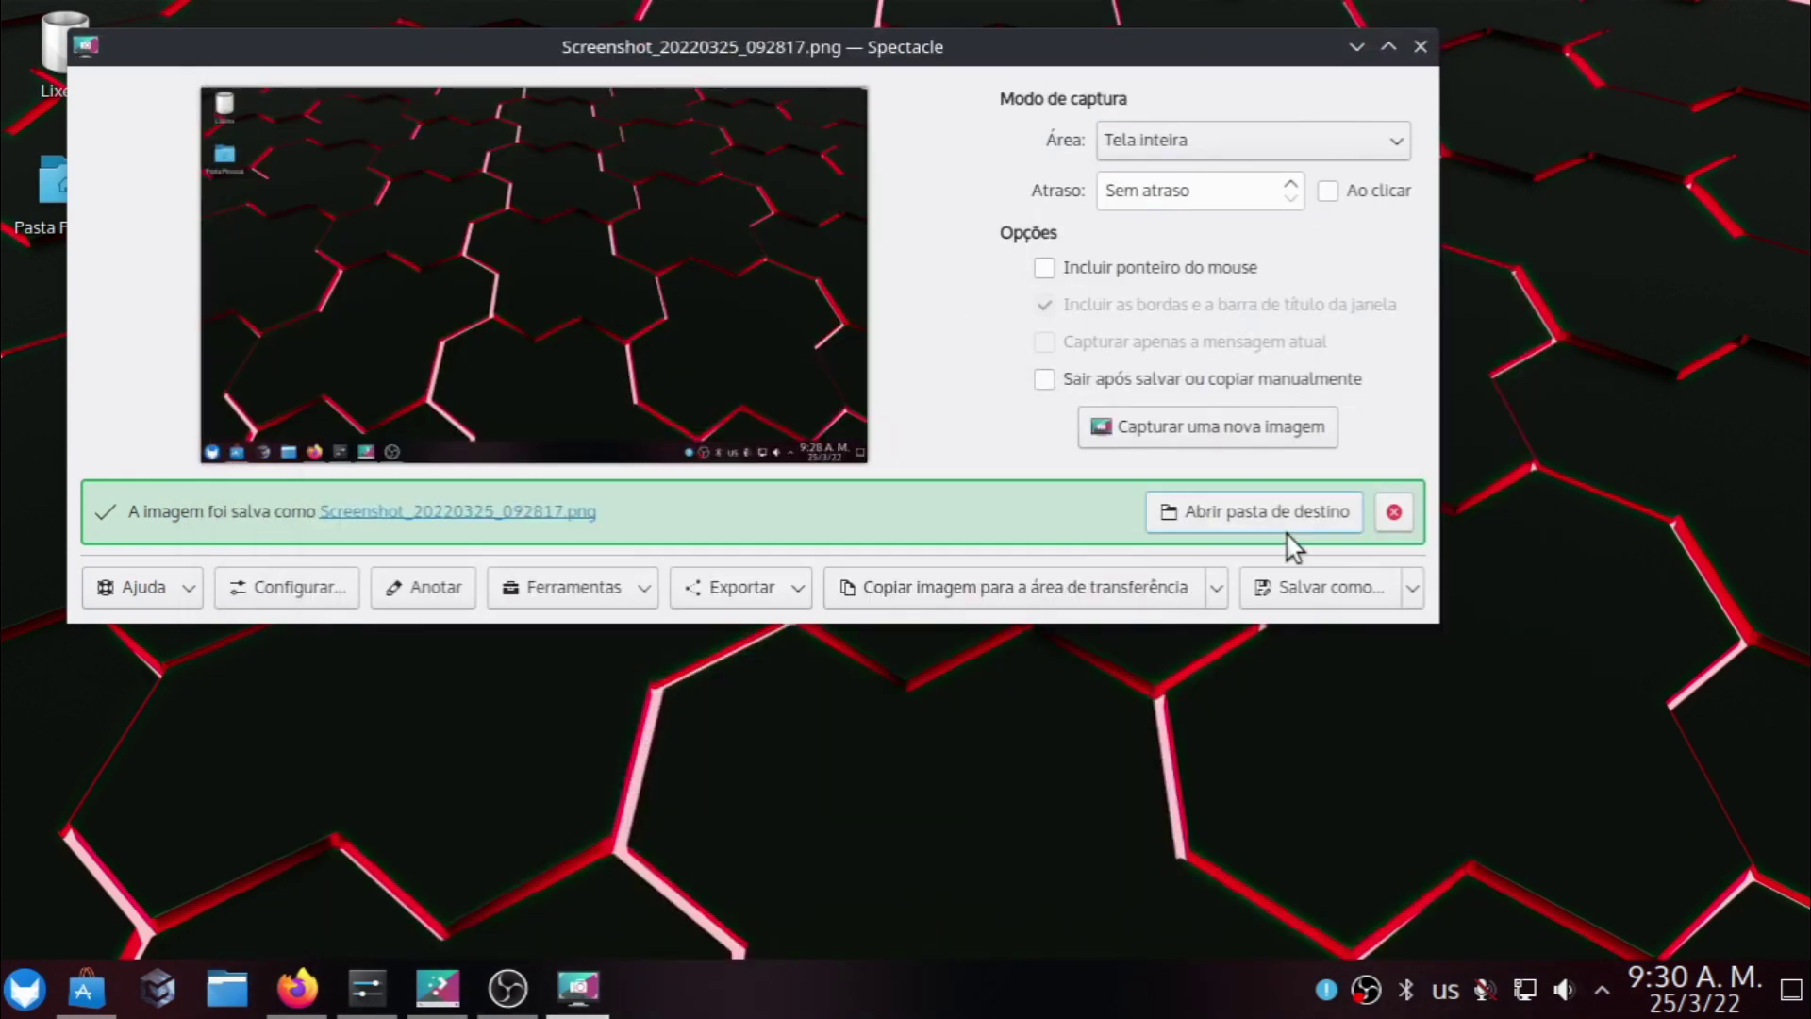
{"action": "left_click", "coordinate": [1285, 590]}
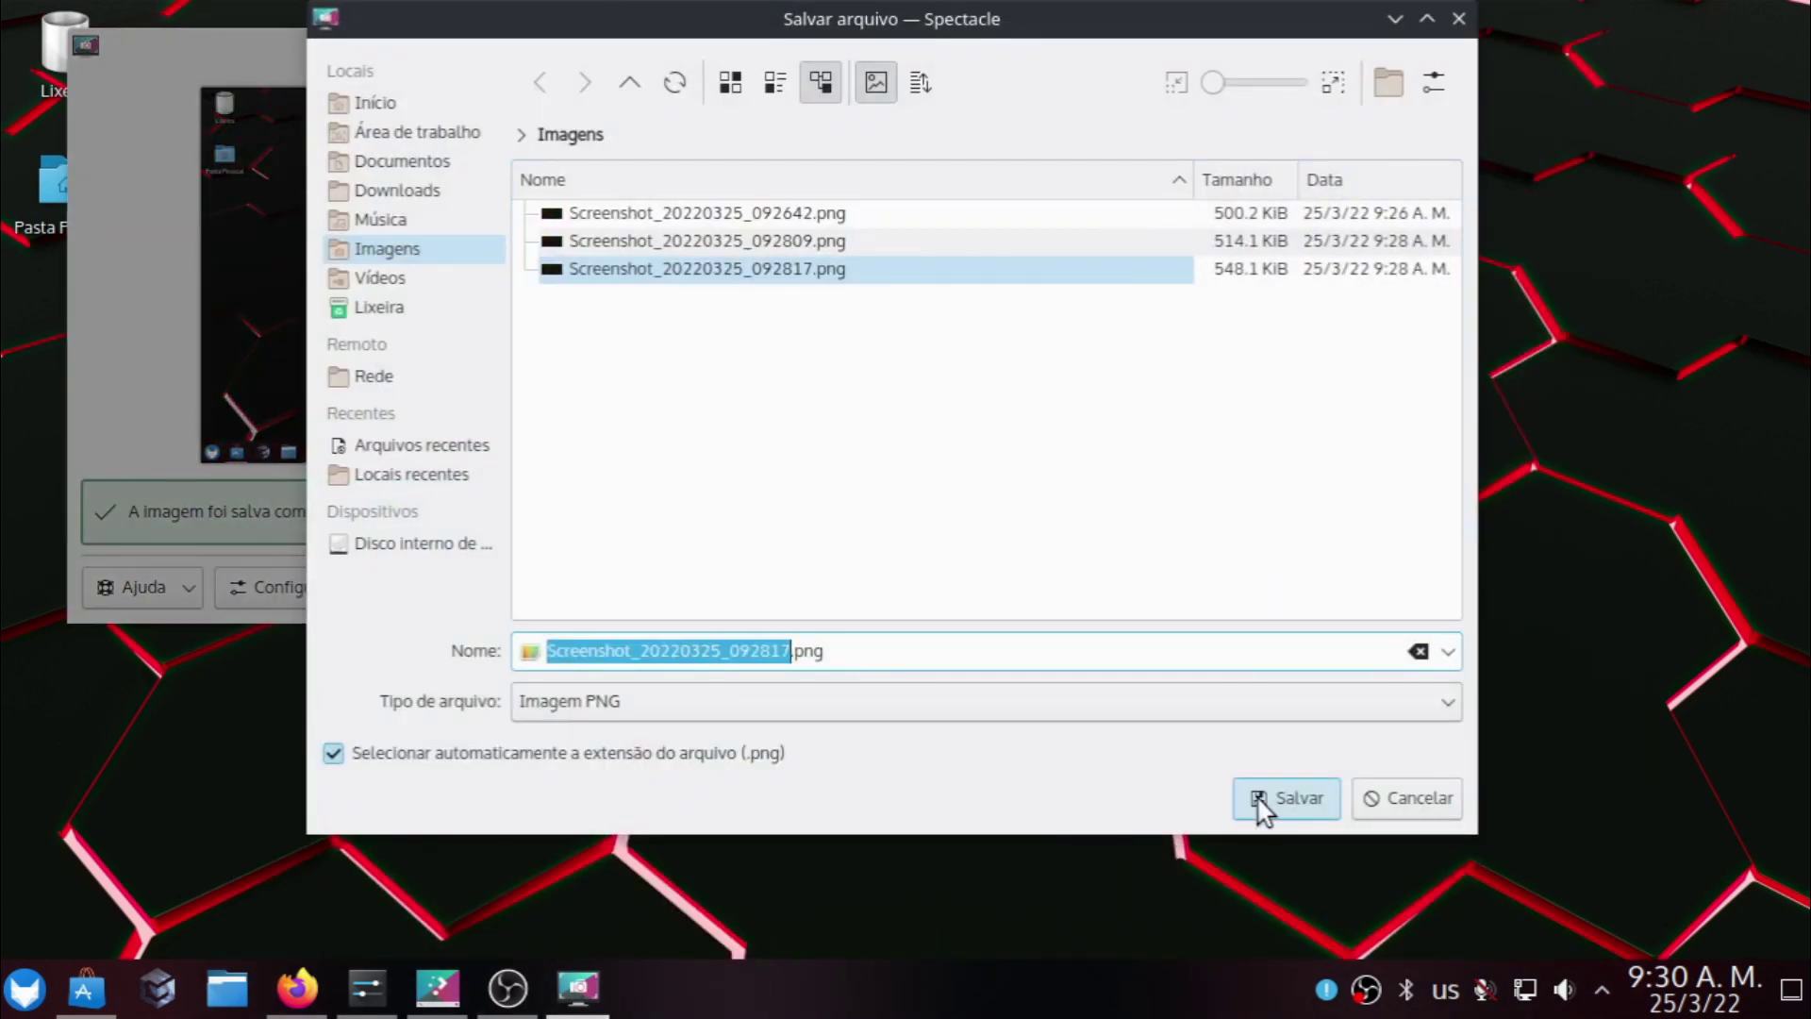
{"action": "left_click", "coordinate": [1279, 802]}
{"action": "left_click", "coordinate": [1075, 432]}
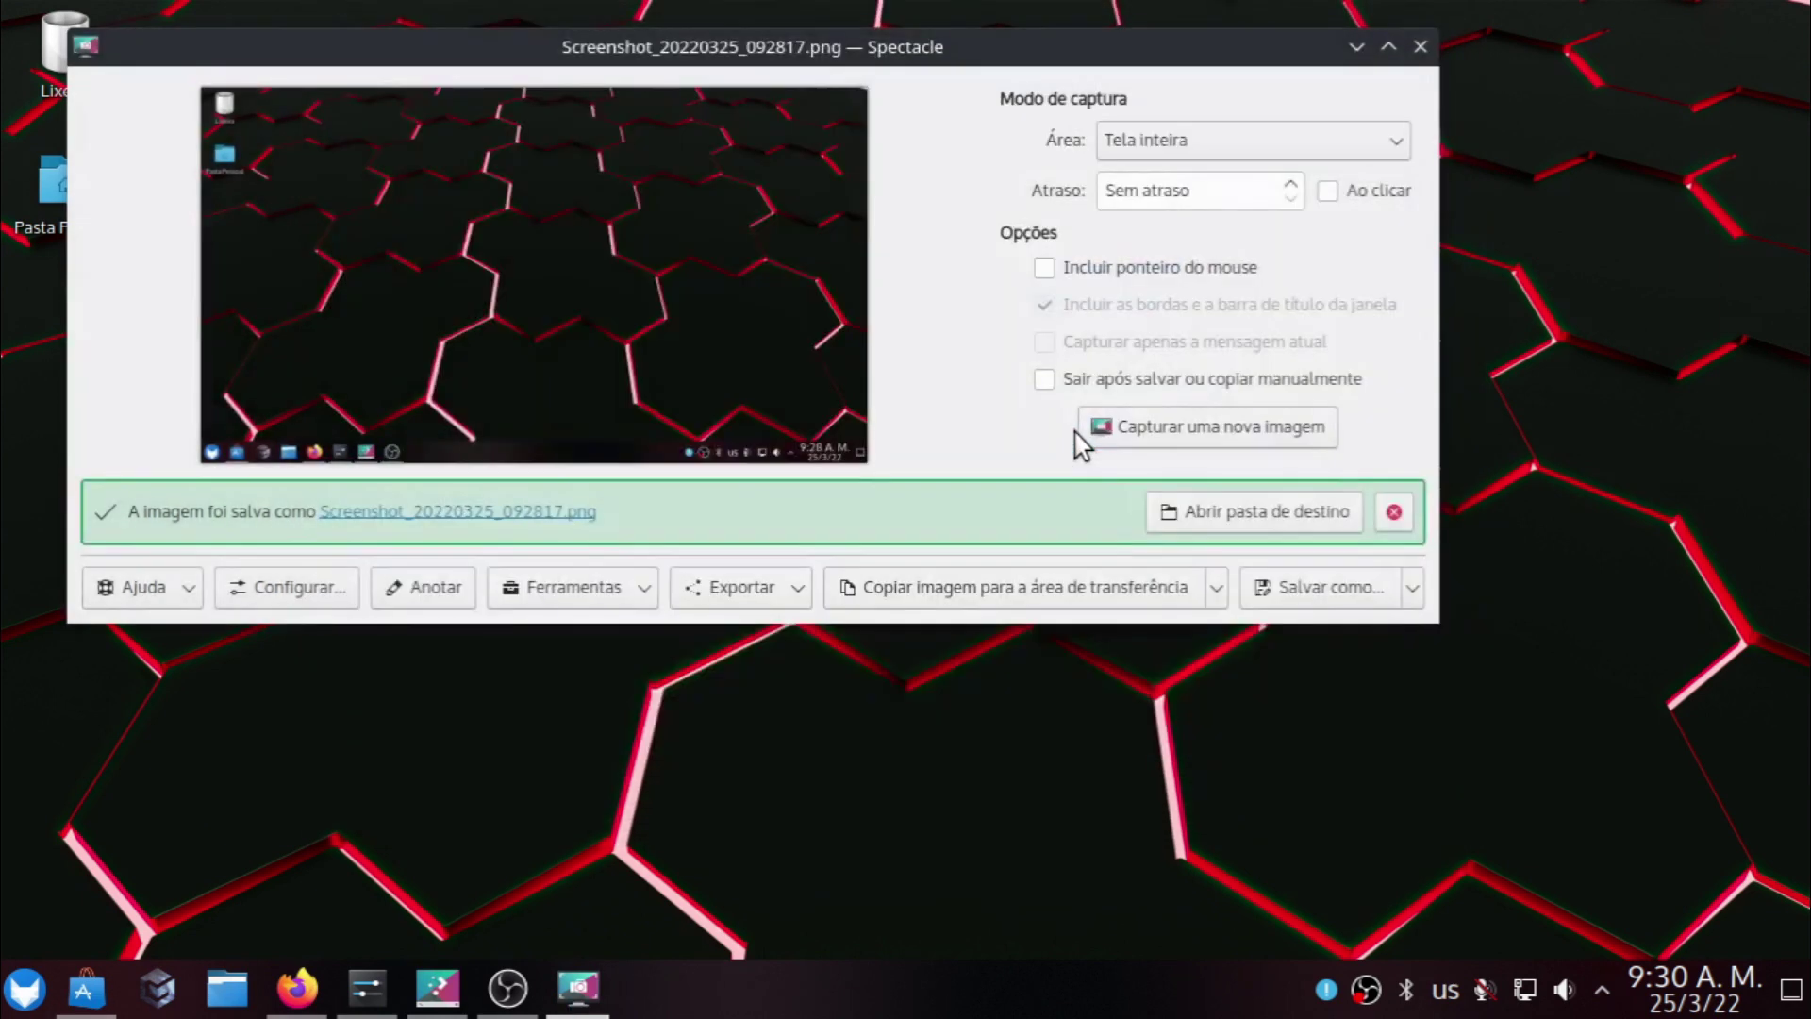
{"action": "left_click", "coordinate": [1357, 47]}
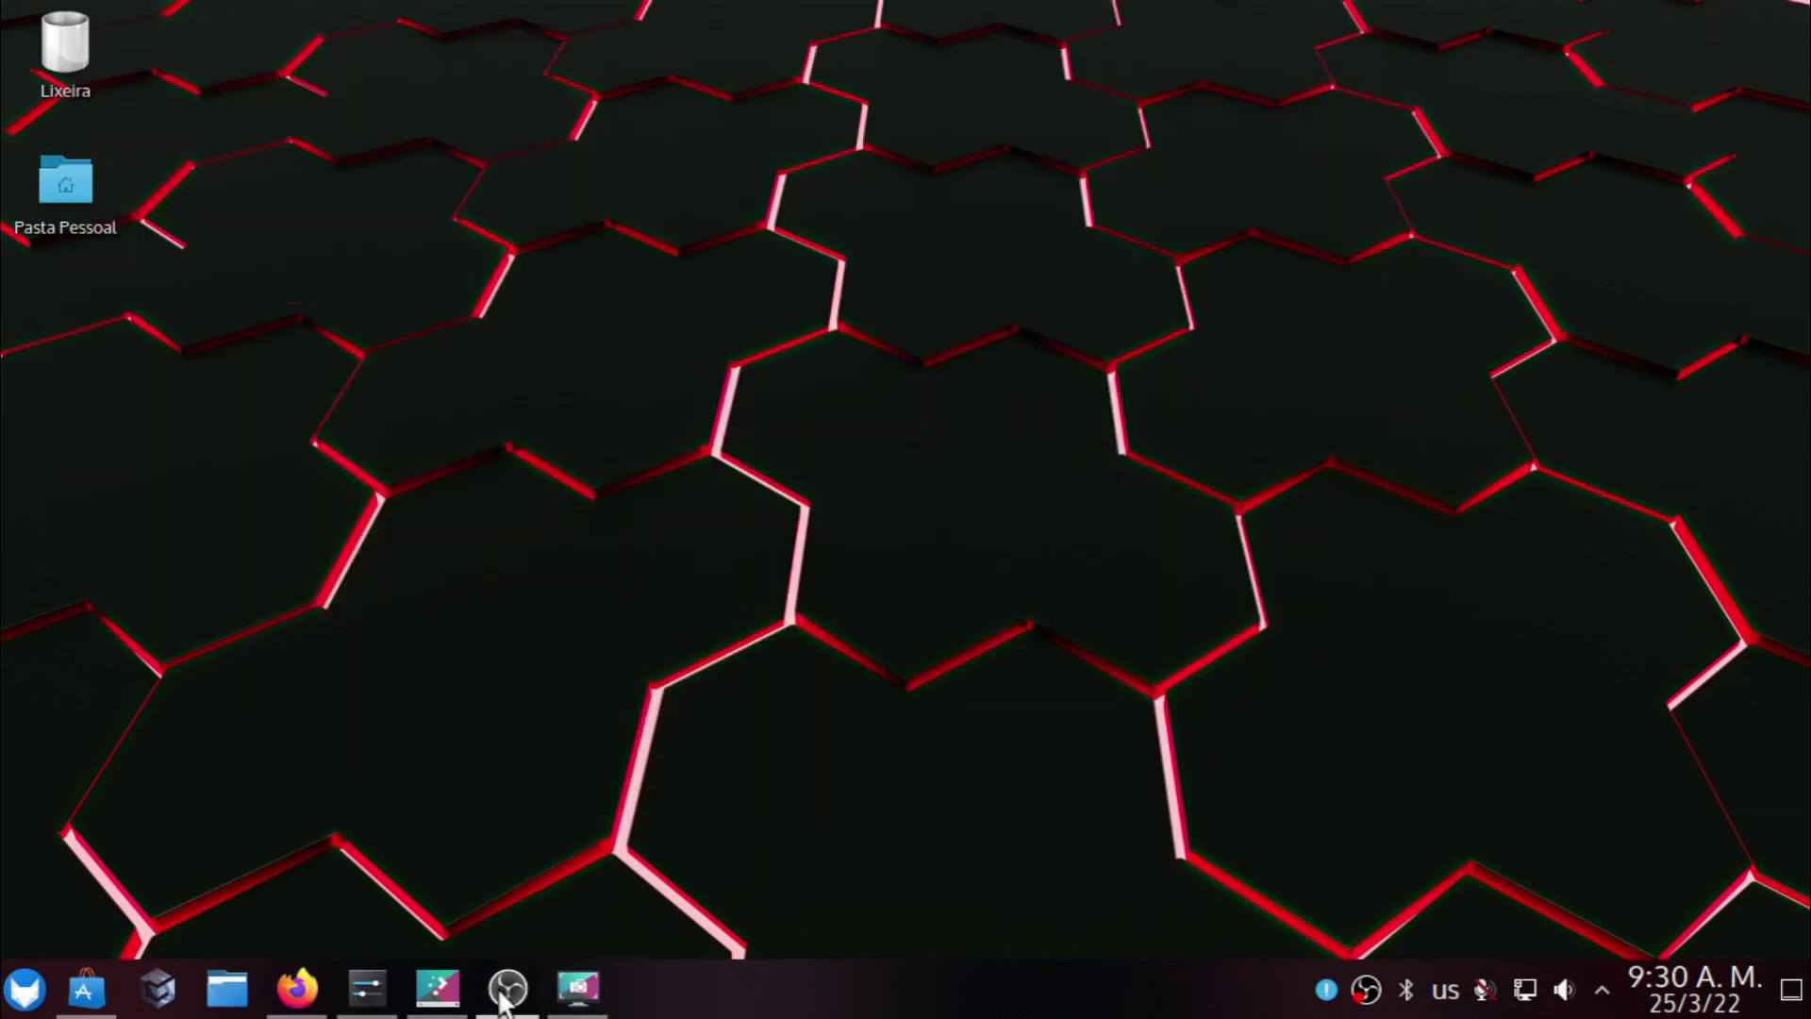
Switch to Firefox, search the web for "youtube" in the Nova aba tab and open the YouTube site.
{"action": "left_click", "coordinate": [297, 988]}
{"action": "left_click", "coordinate": [920, 68]}
{"action": "type", "text": "y"}
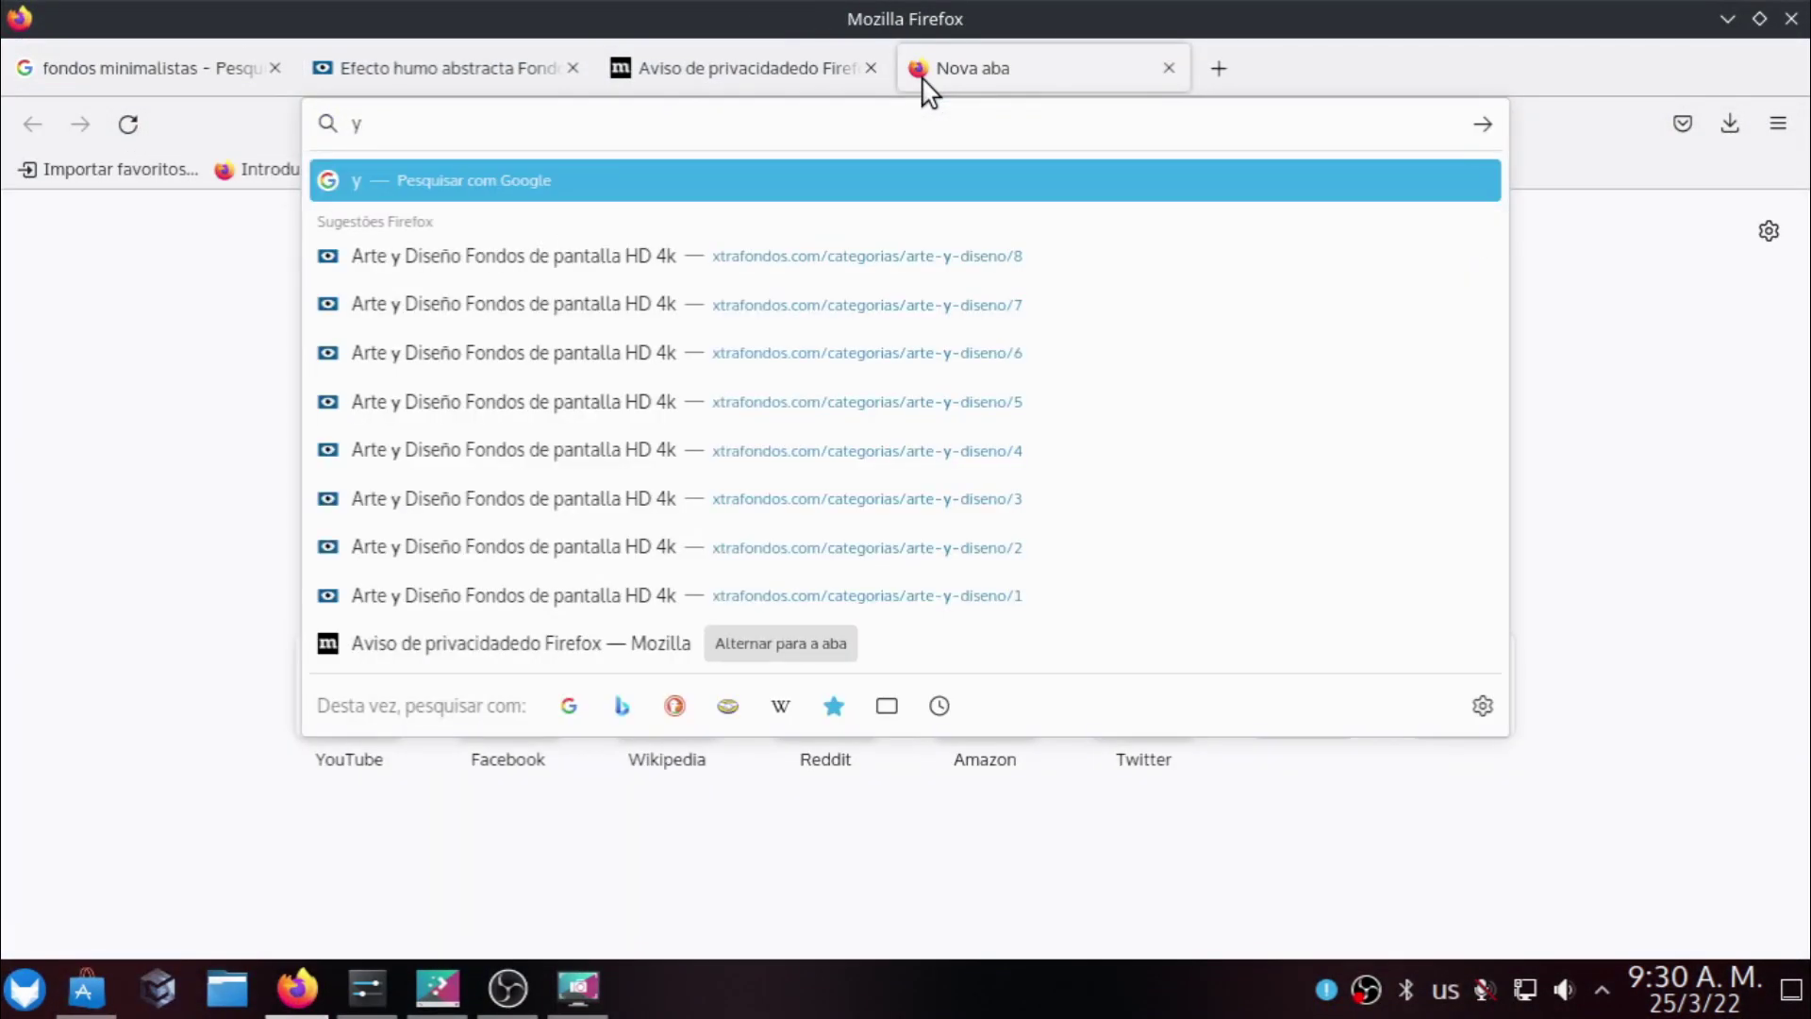
{"action": "type", "text": "out"}
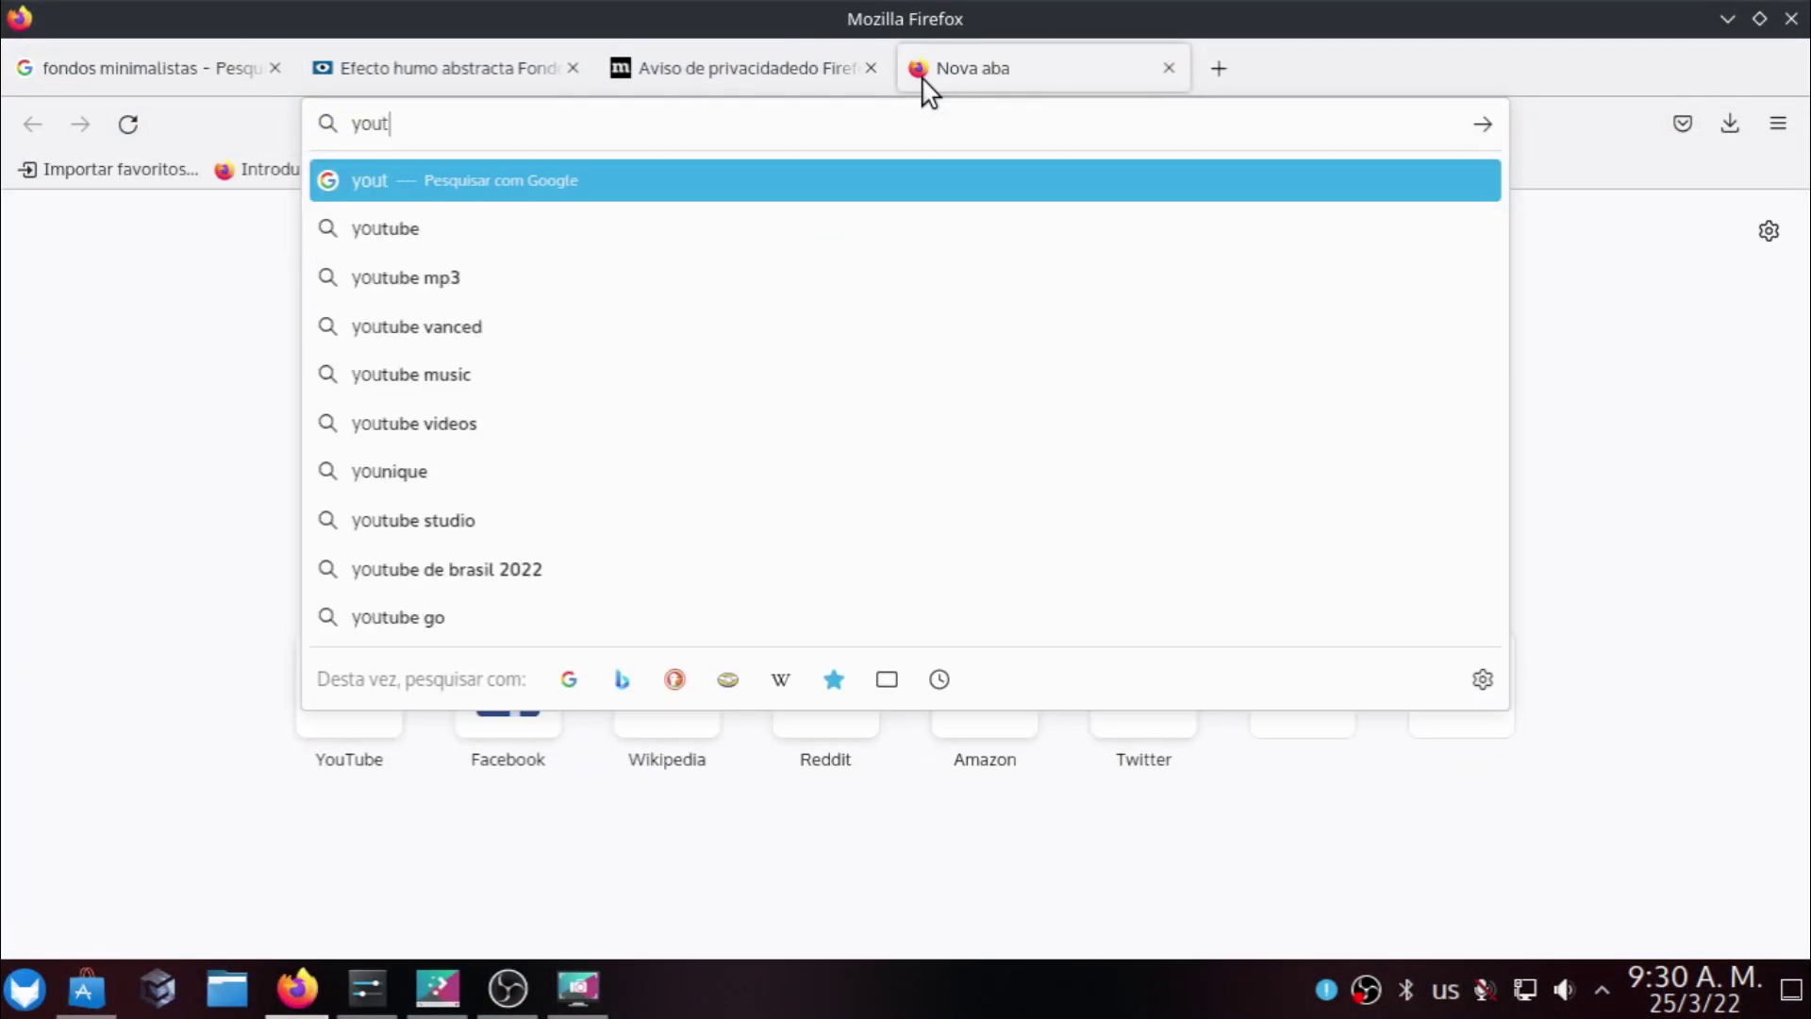
{"action": "type", "text": "ube"}
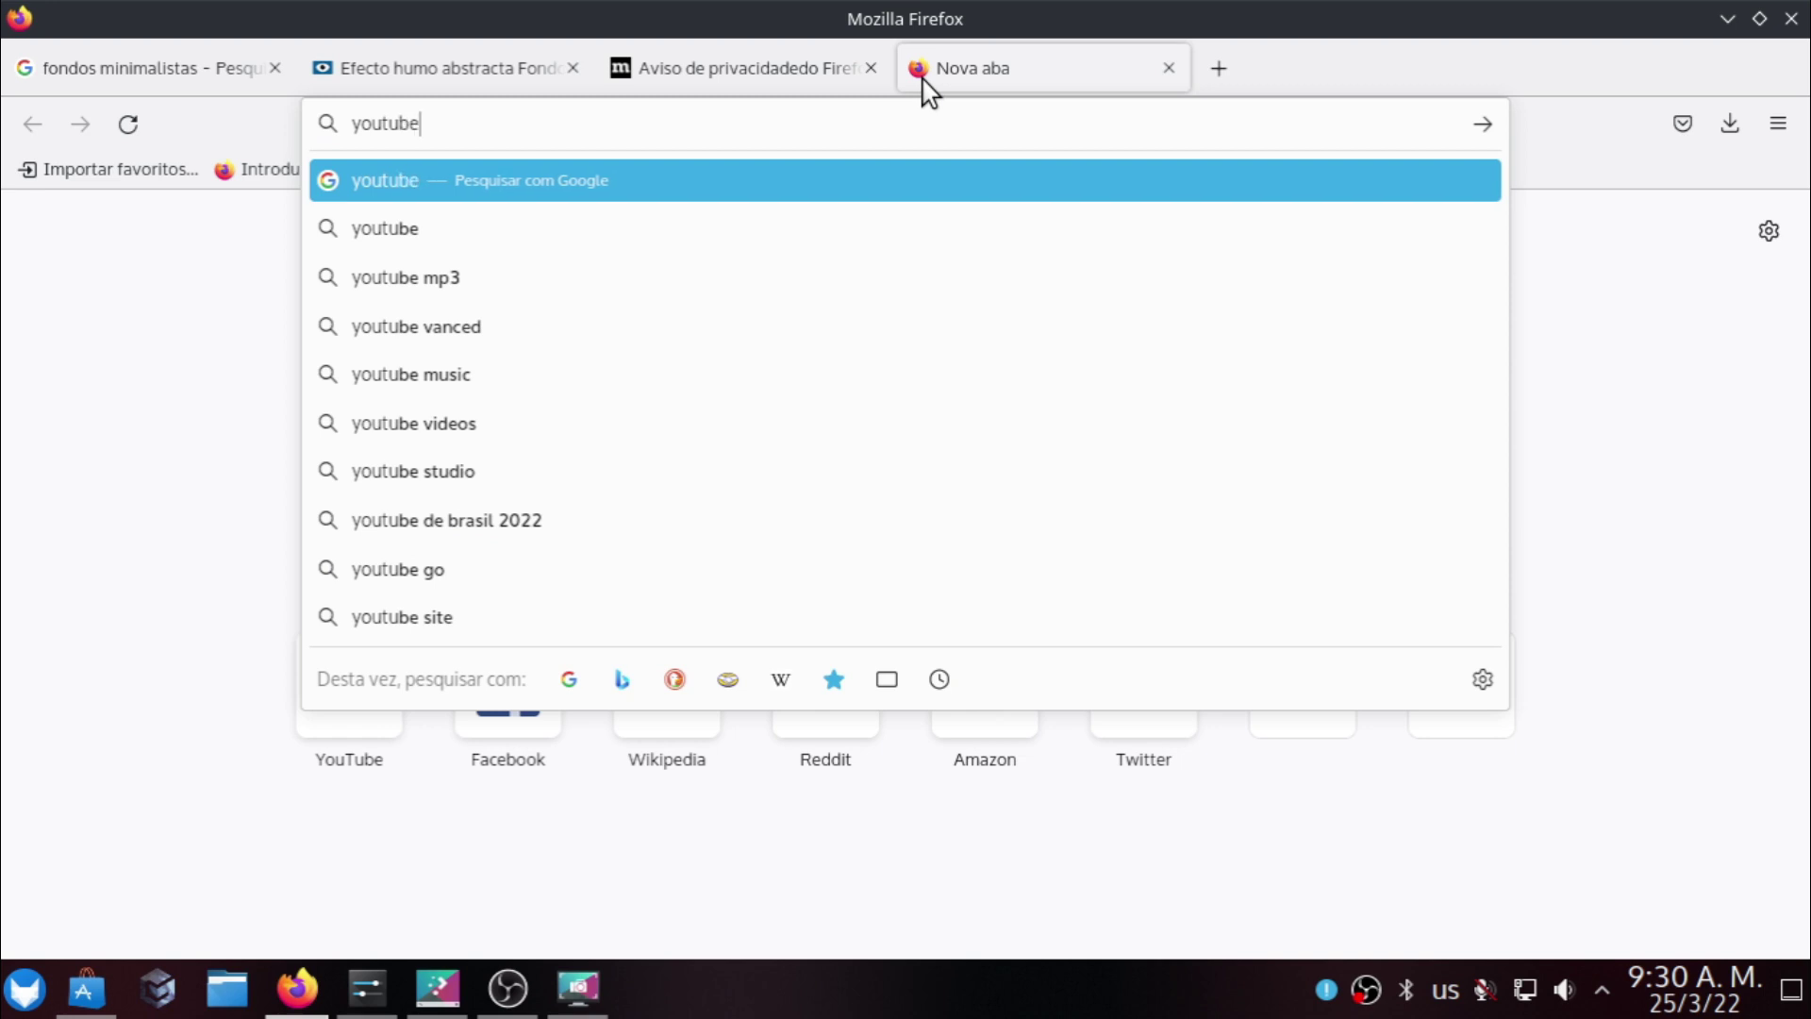
{"action": "key", "text": "Return"}
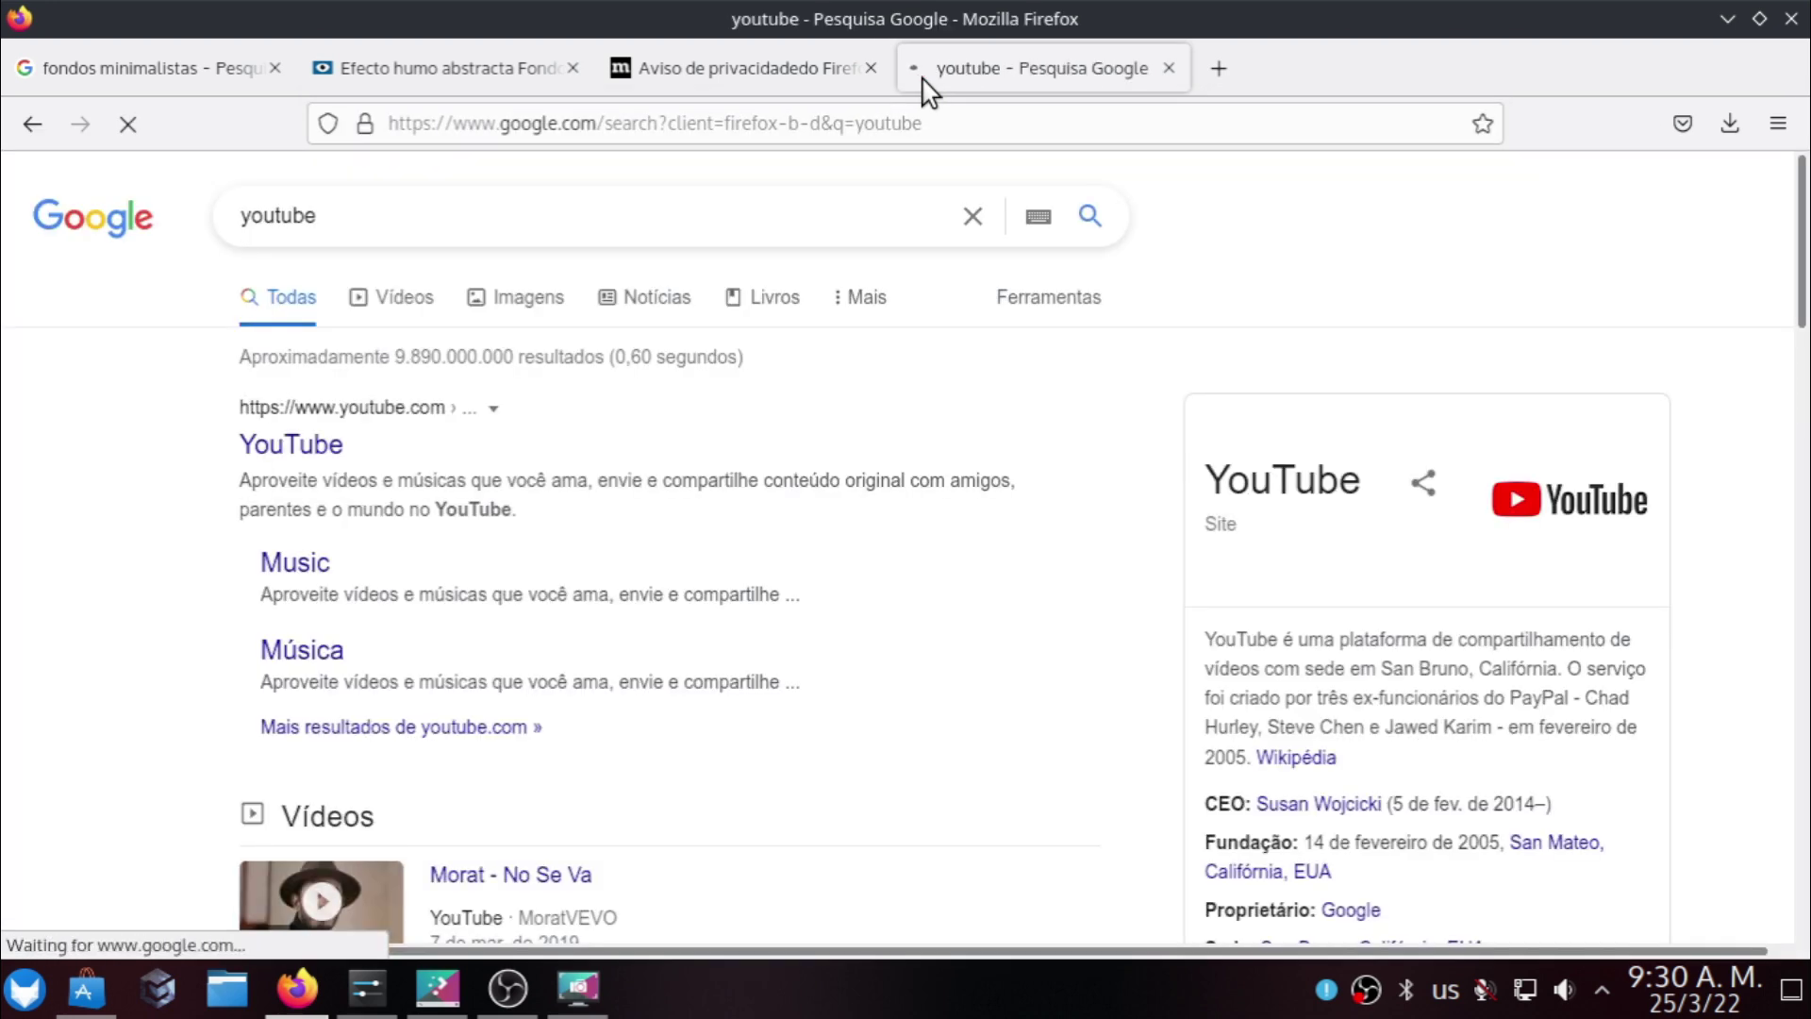
{"action": "left_click", "coordinate": [293, 461]}
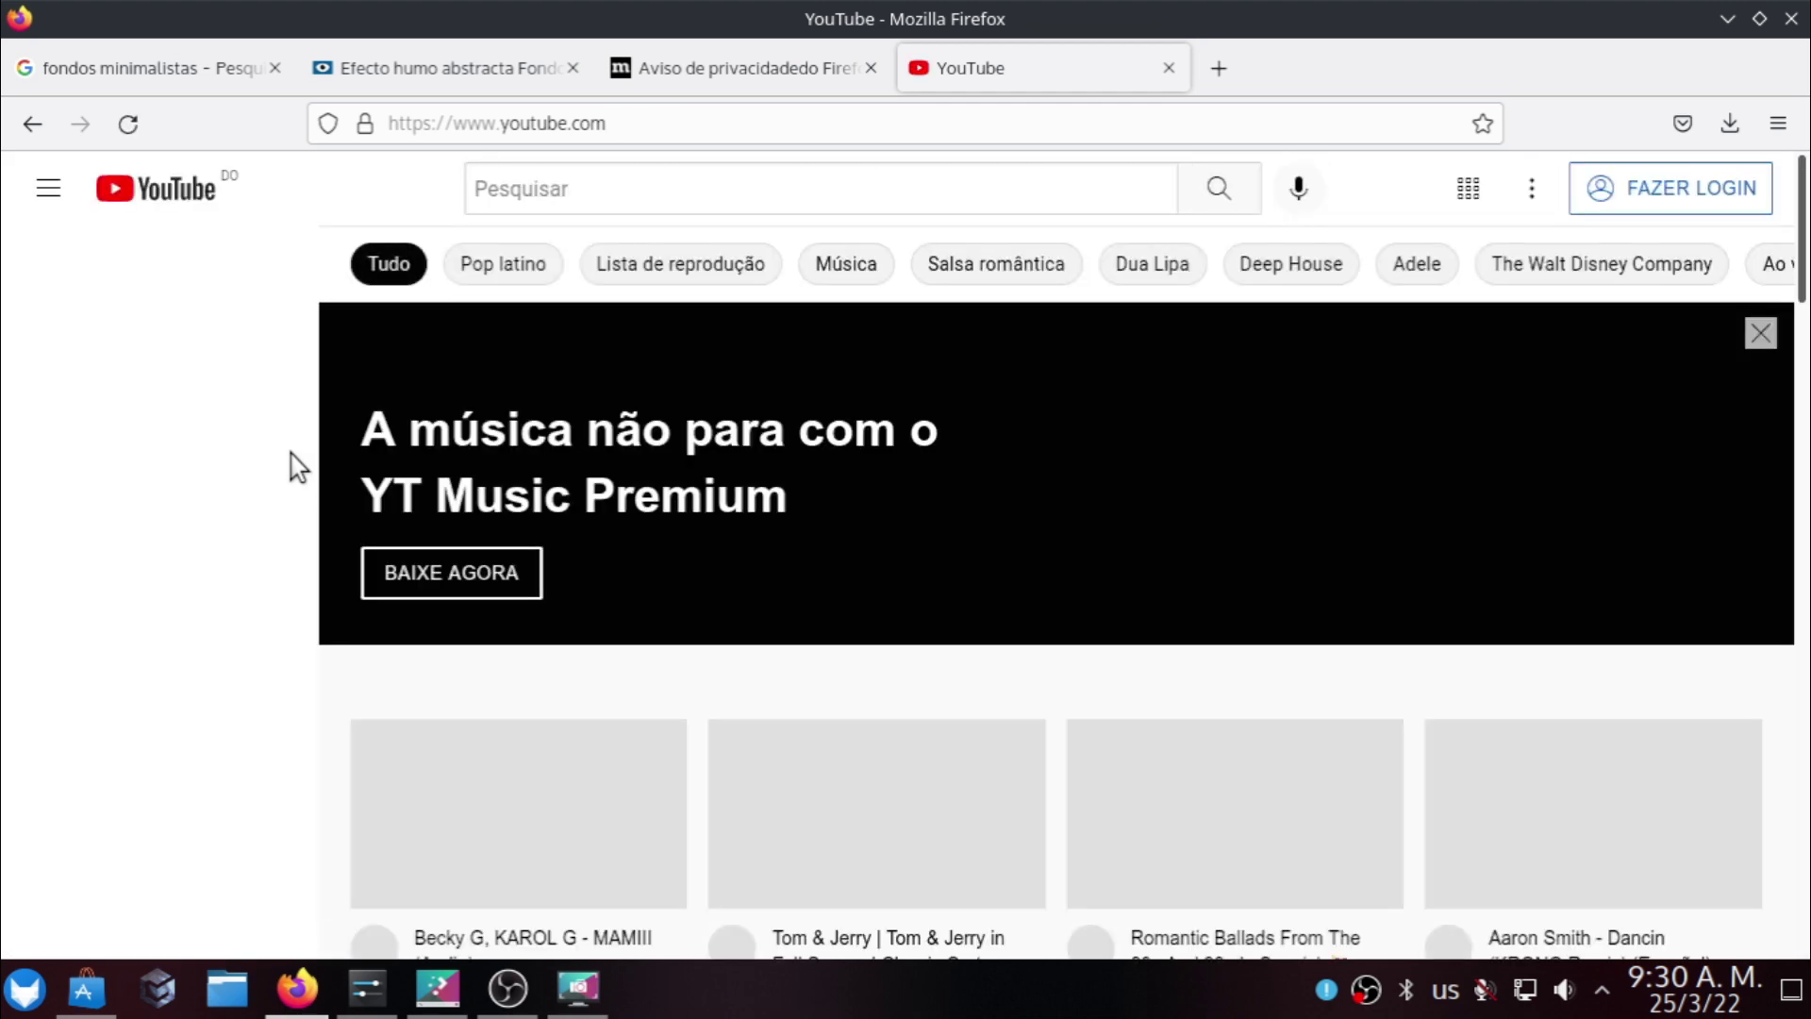
Look through the YouTube home page and open the Becky G, KAROL G - MAMIII video, reopening it from the home page.
{"action": "scroll", "coordinate": [608, 860], "scroll_direction": "down", "scroll_amount": 8}
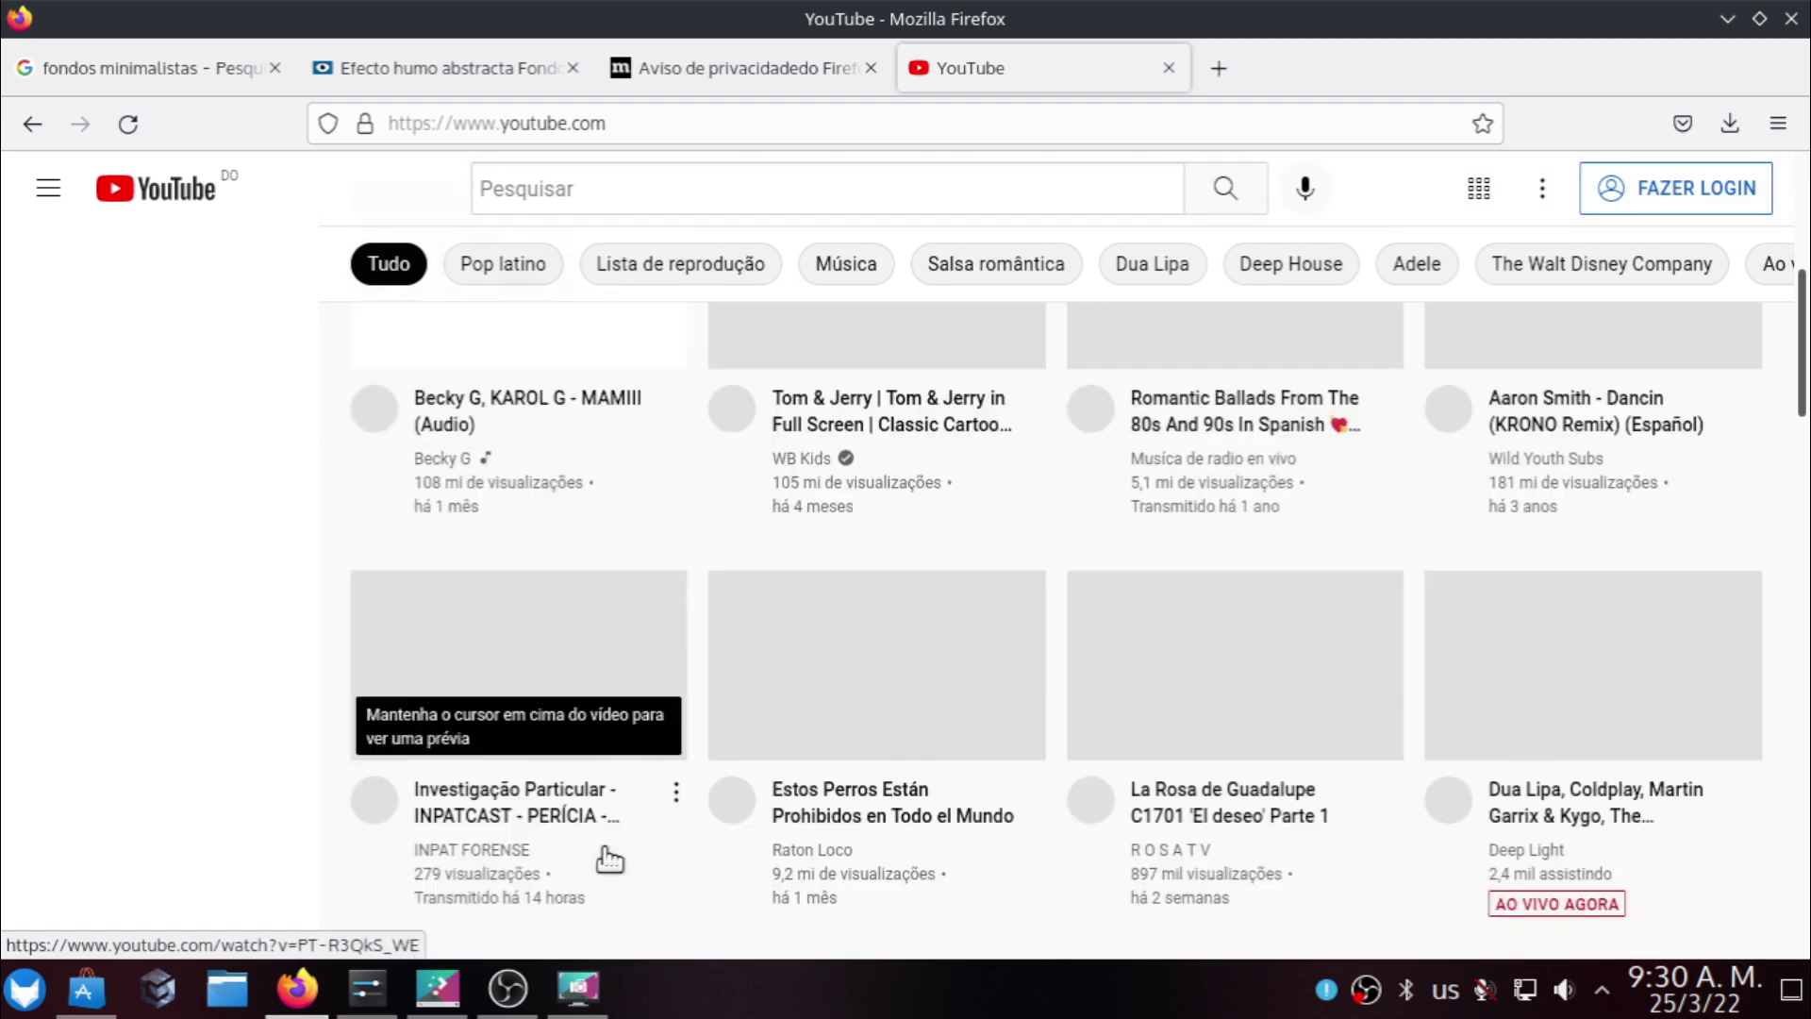
{"action": "scroll", "coordinate": [608, 860], "scroll_direction": "up", "scroll_amount": 8}
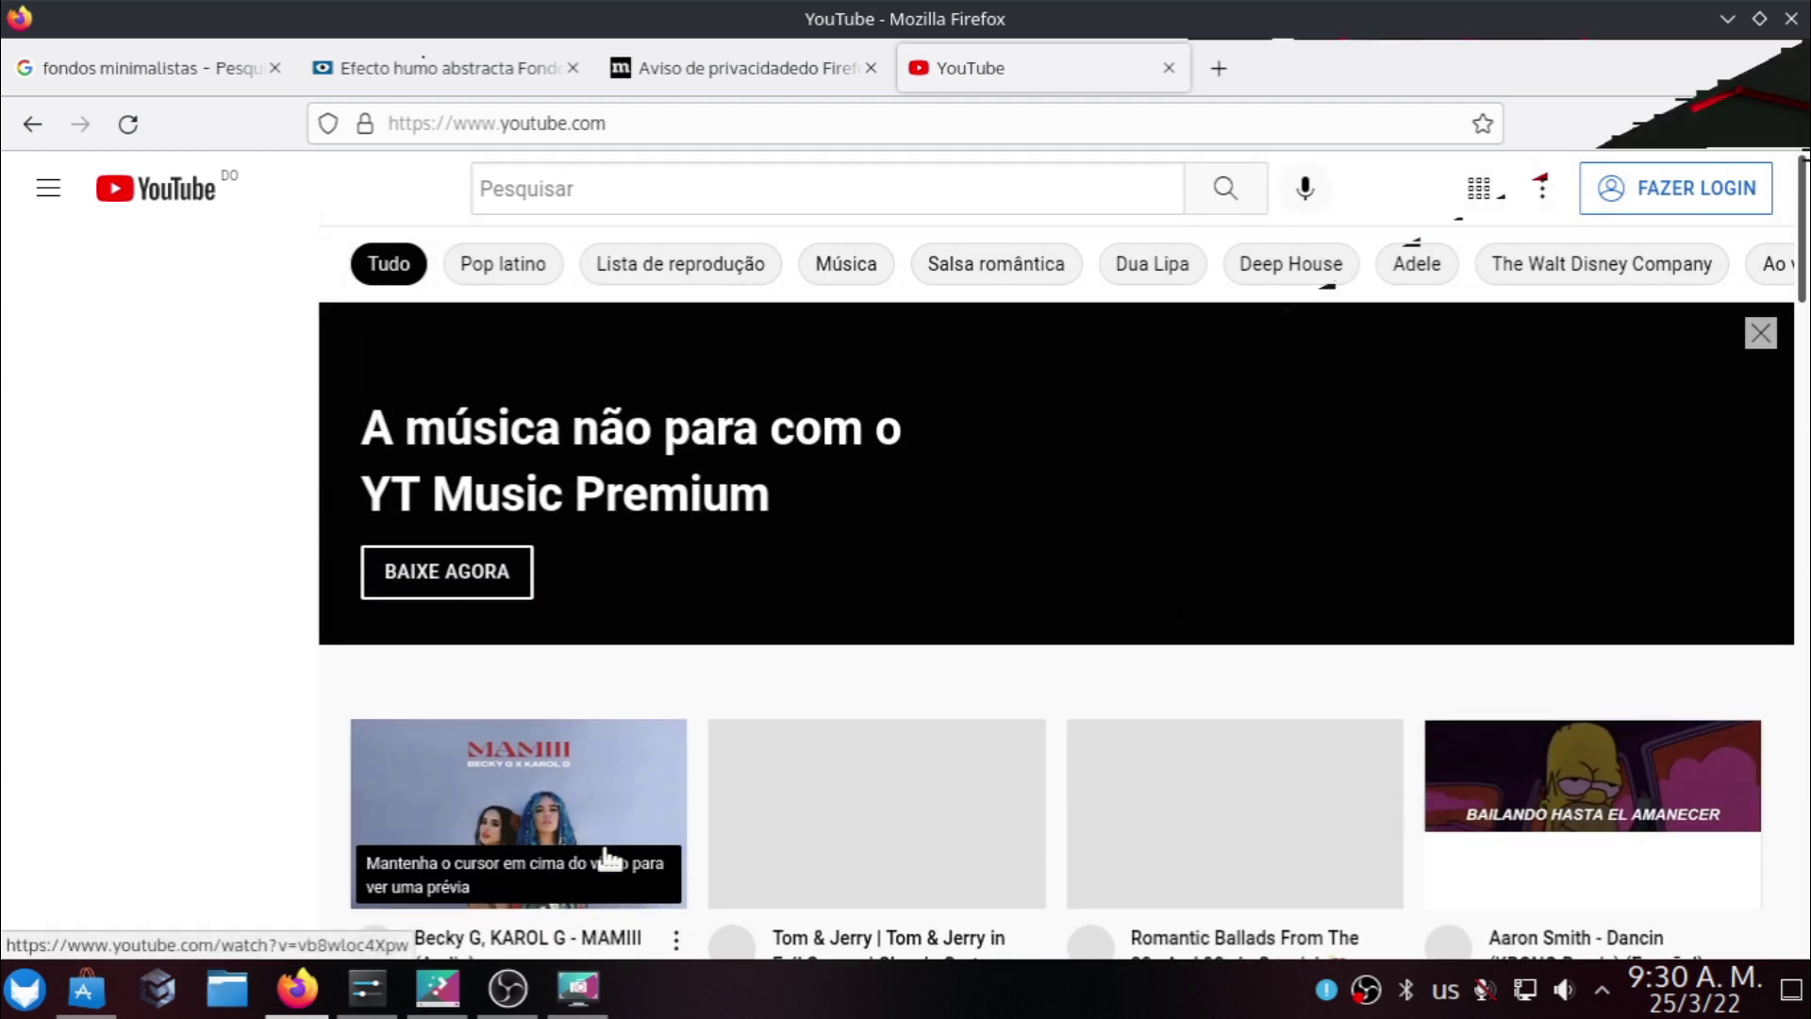
{"action": "mouse_move", "coordinate": [609, 859]}
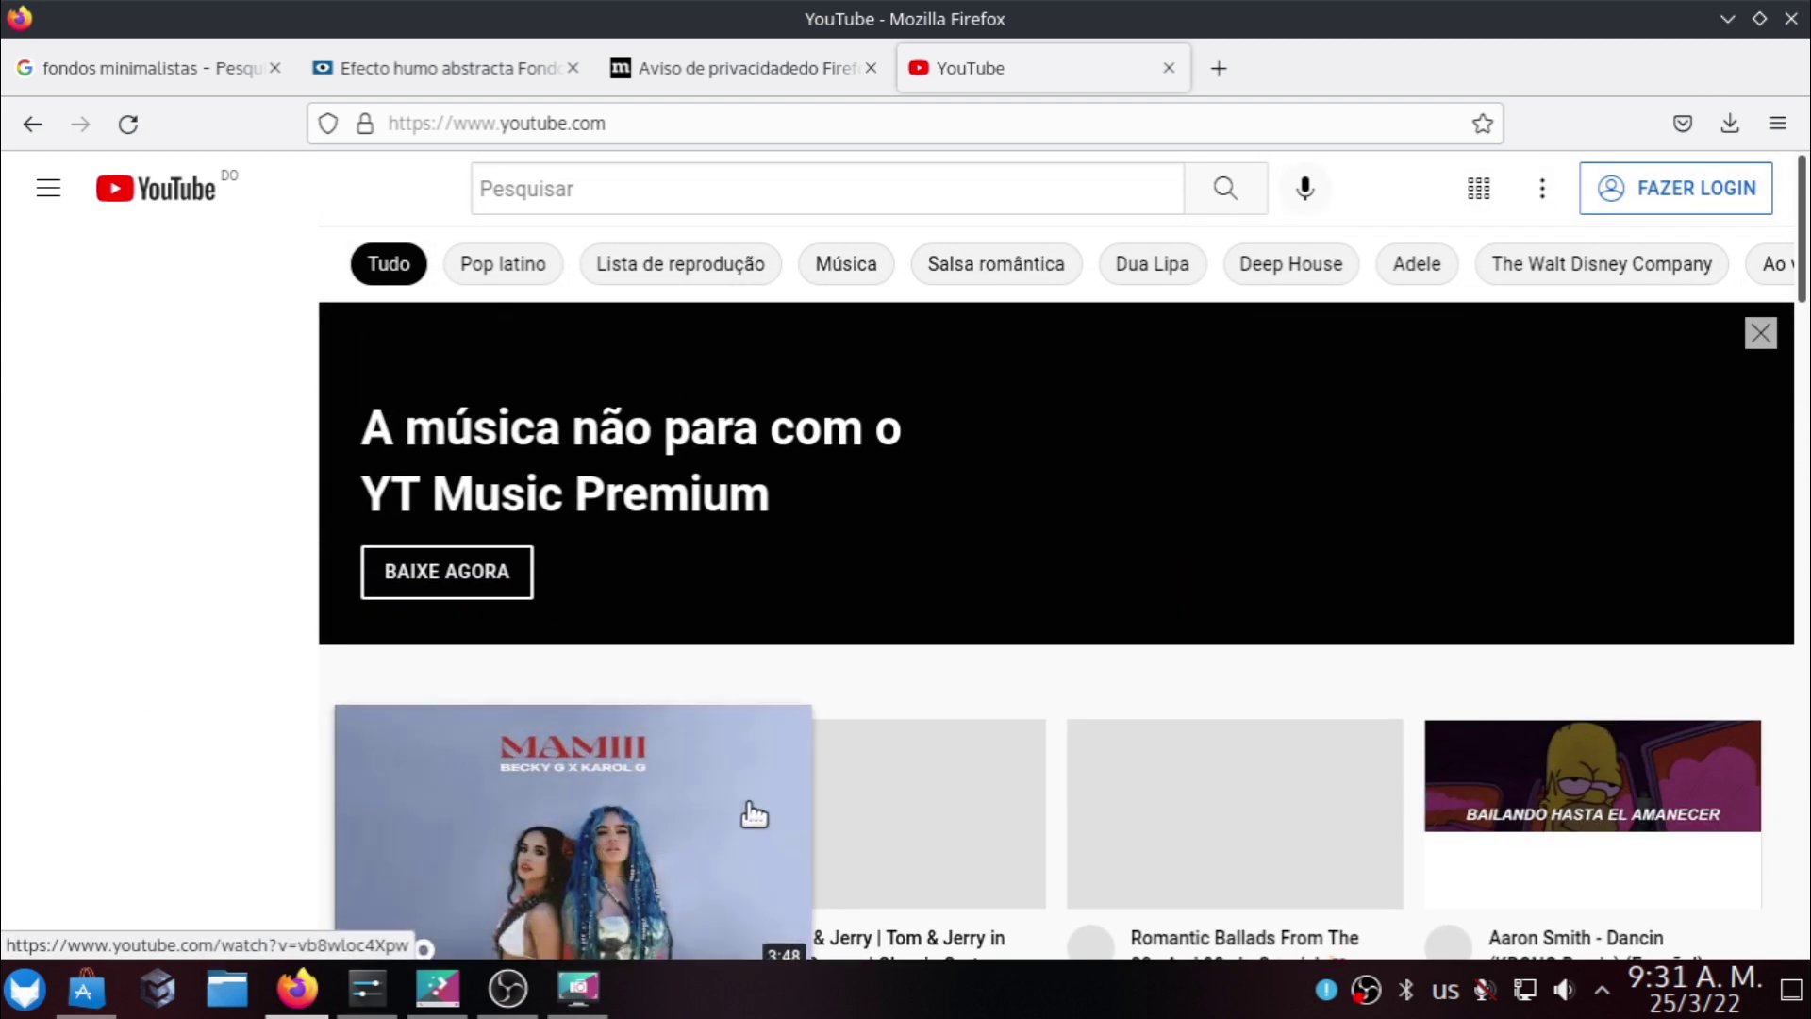
{"action": "left_click", "coordinate": [609, 753]}
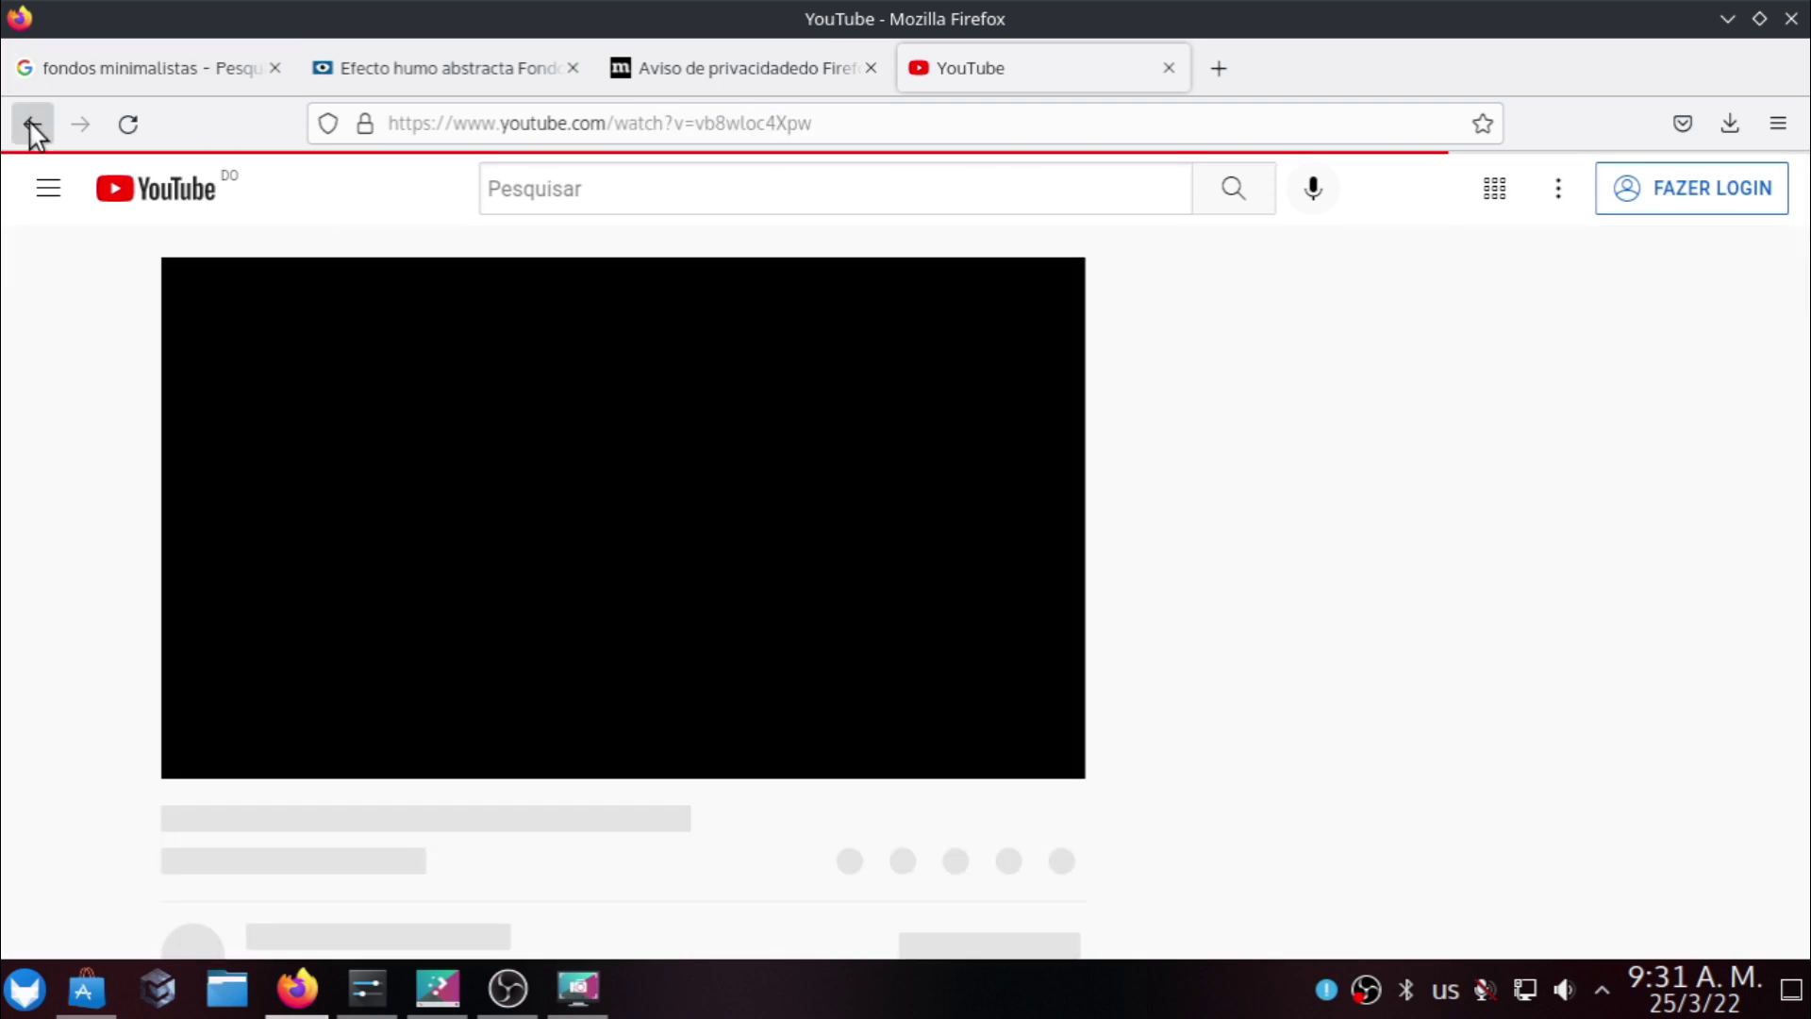
{"action": "left_click", "coordinate": [33, 126]}
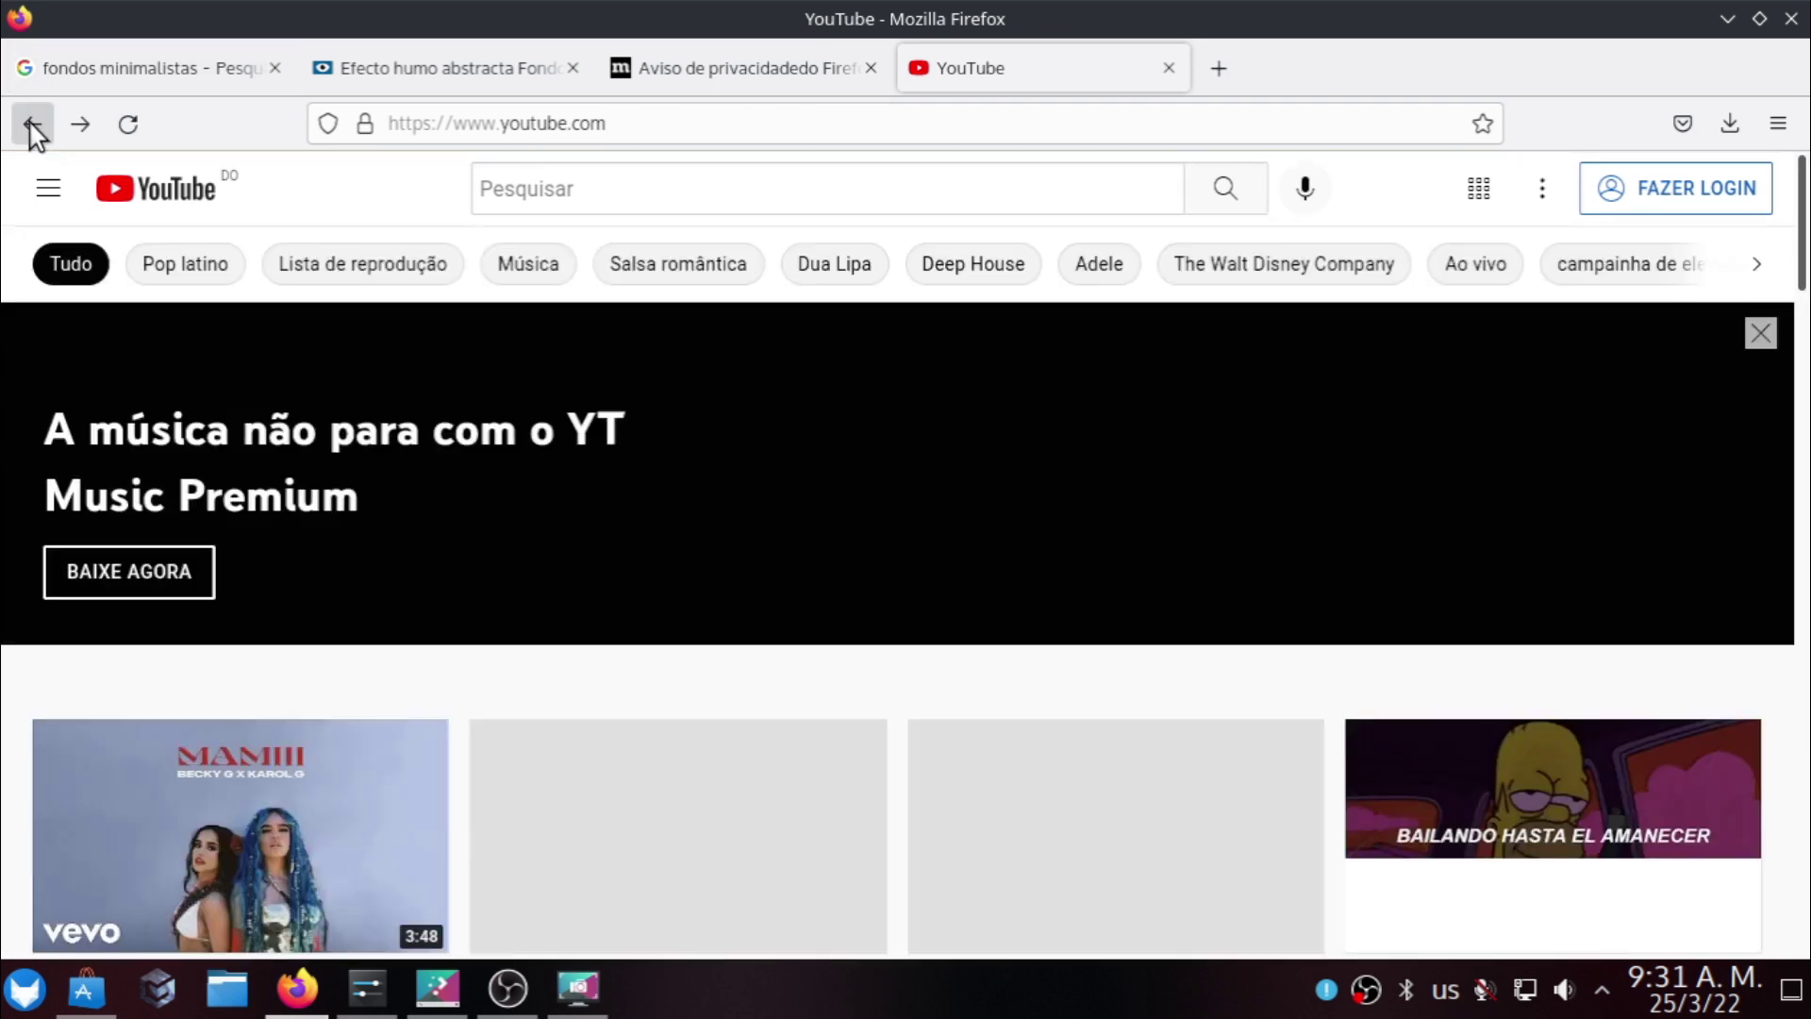
{"action": "left_click", "coordinate": [402, 751]}
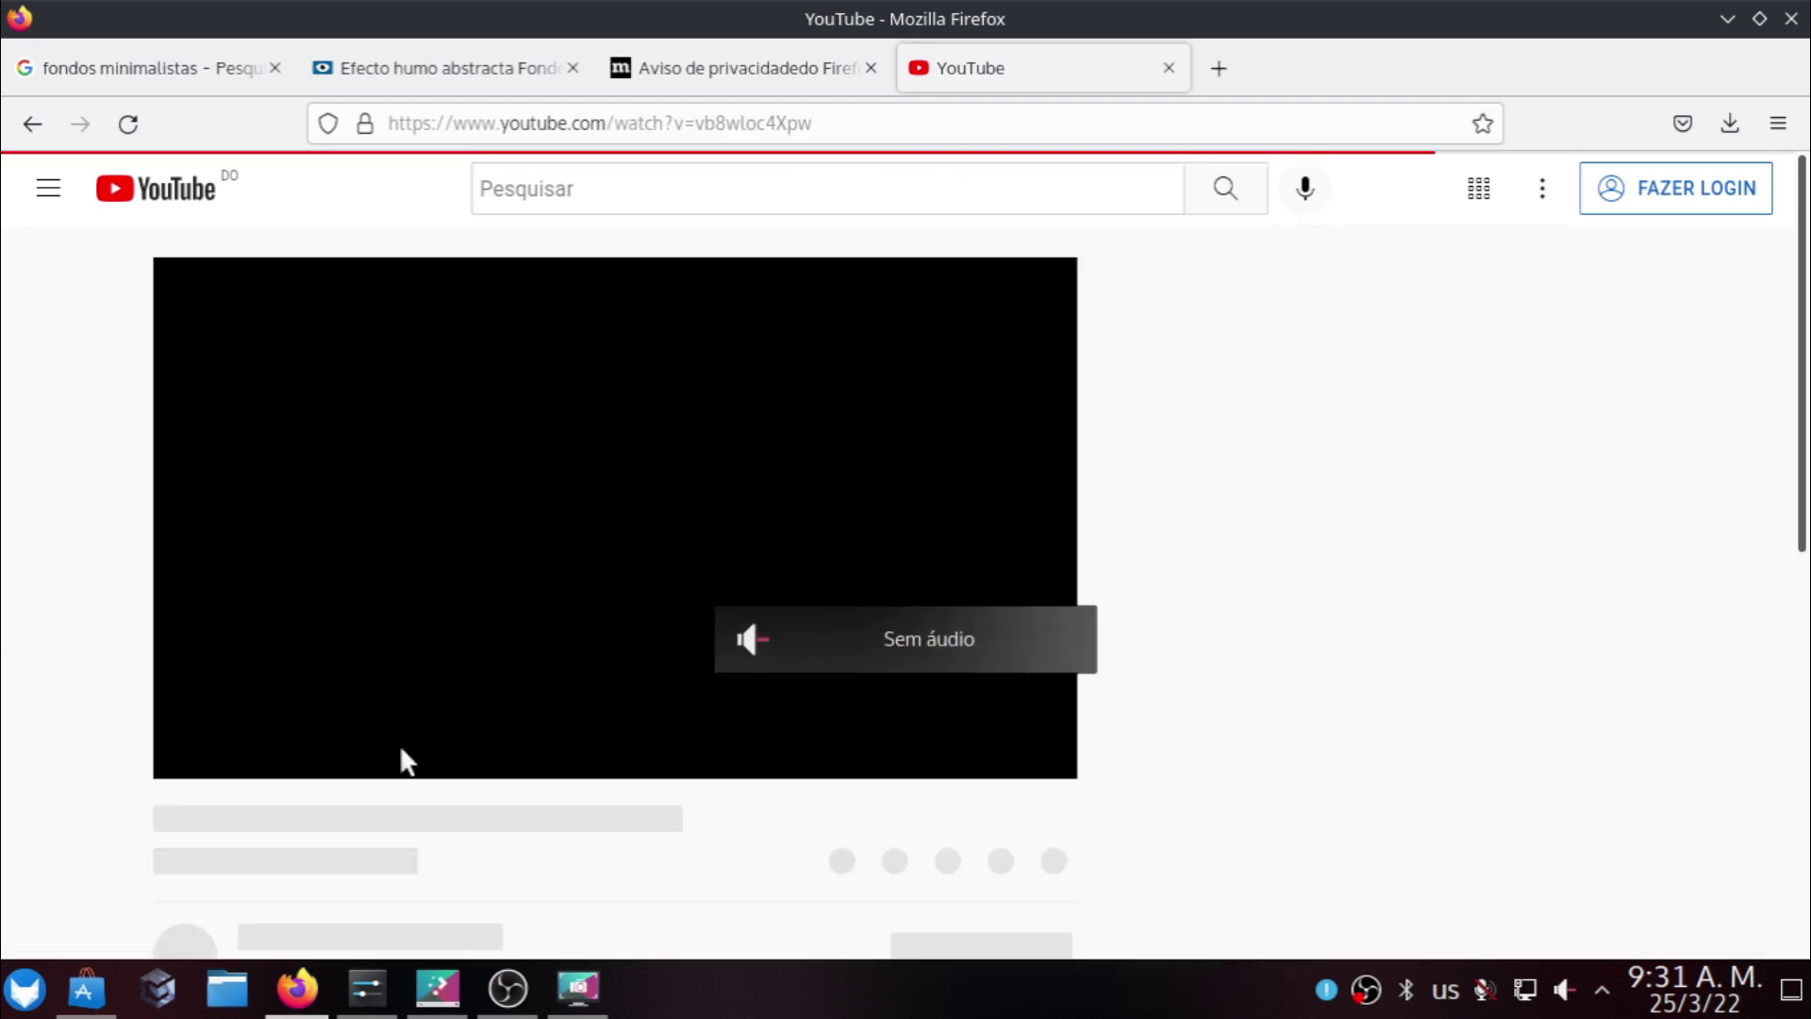
Look through the Firefox privacy notice page, return to the YouTube page and minimise the browser.
{"action": "left_click", "coordinate": [660, 64]}
{"action": "scroll", "coordinate": [897, 408], "scroll_direction": "down", "scroll_amount": 15}
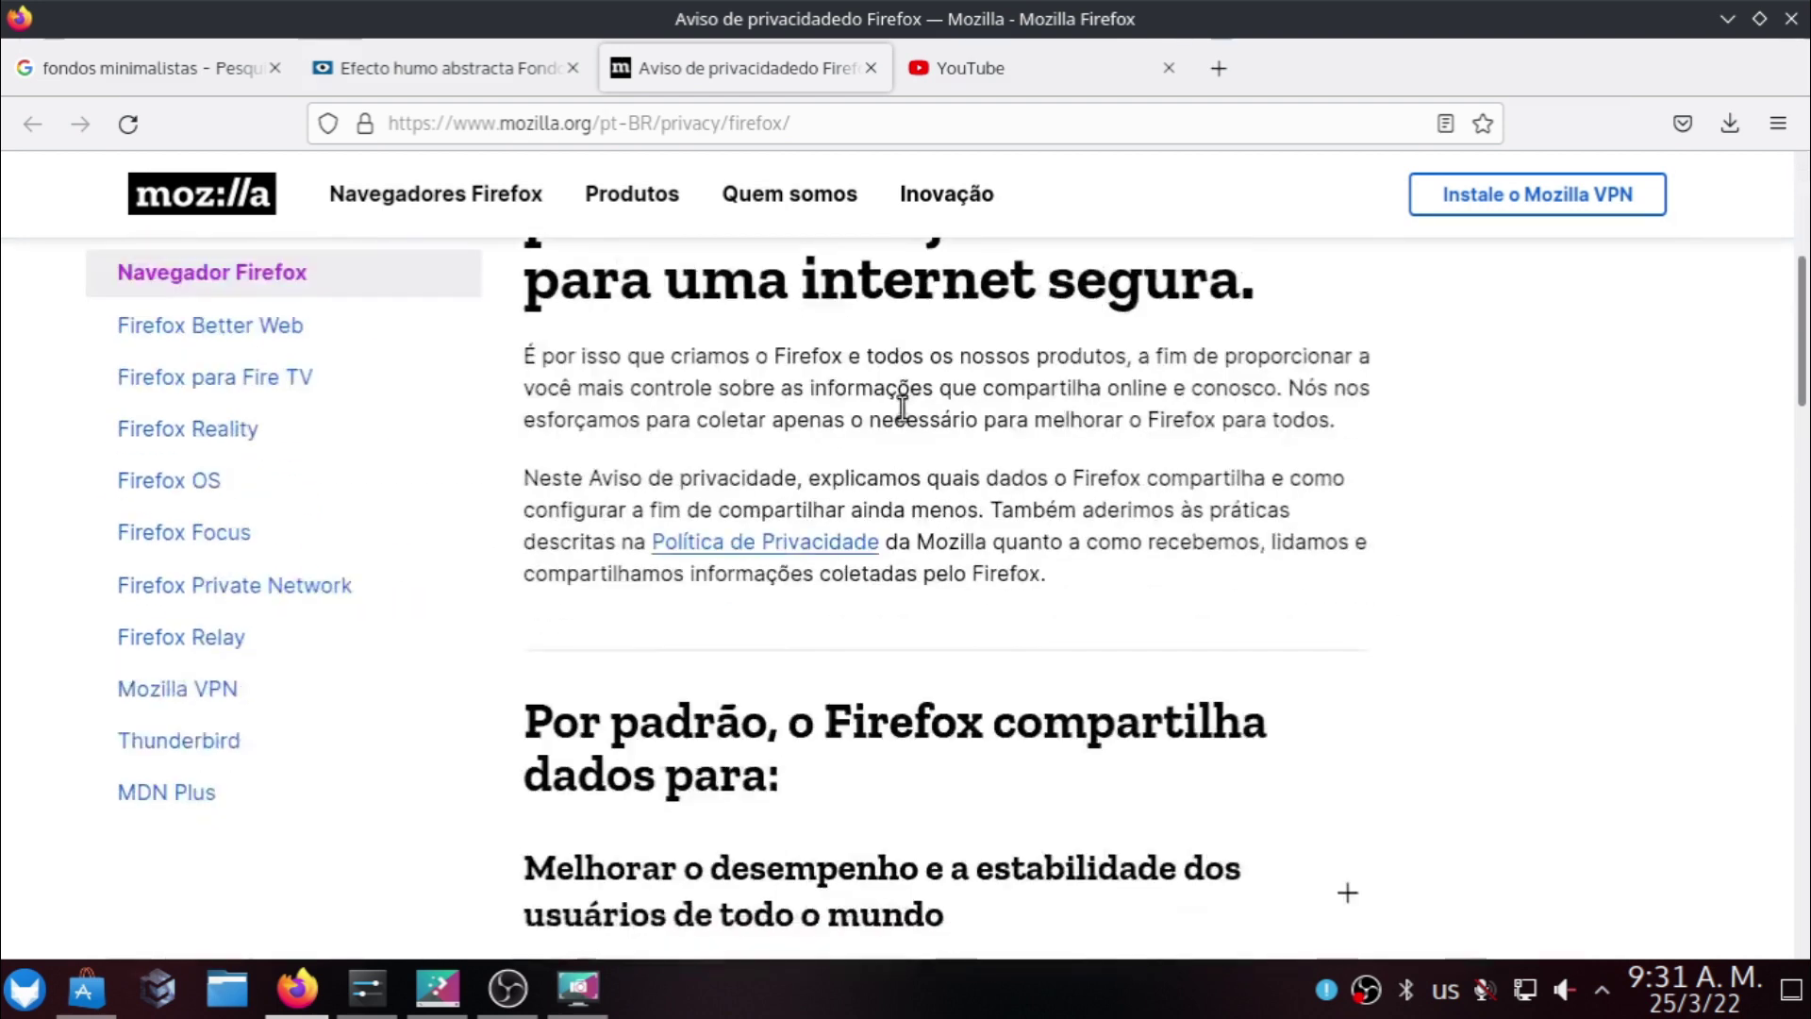
{"action": "left_click", "coordinate": [1038, 64]}
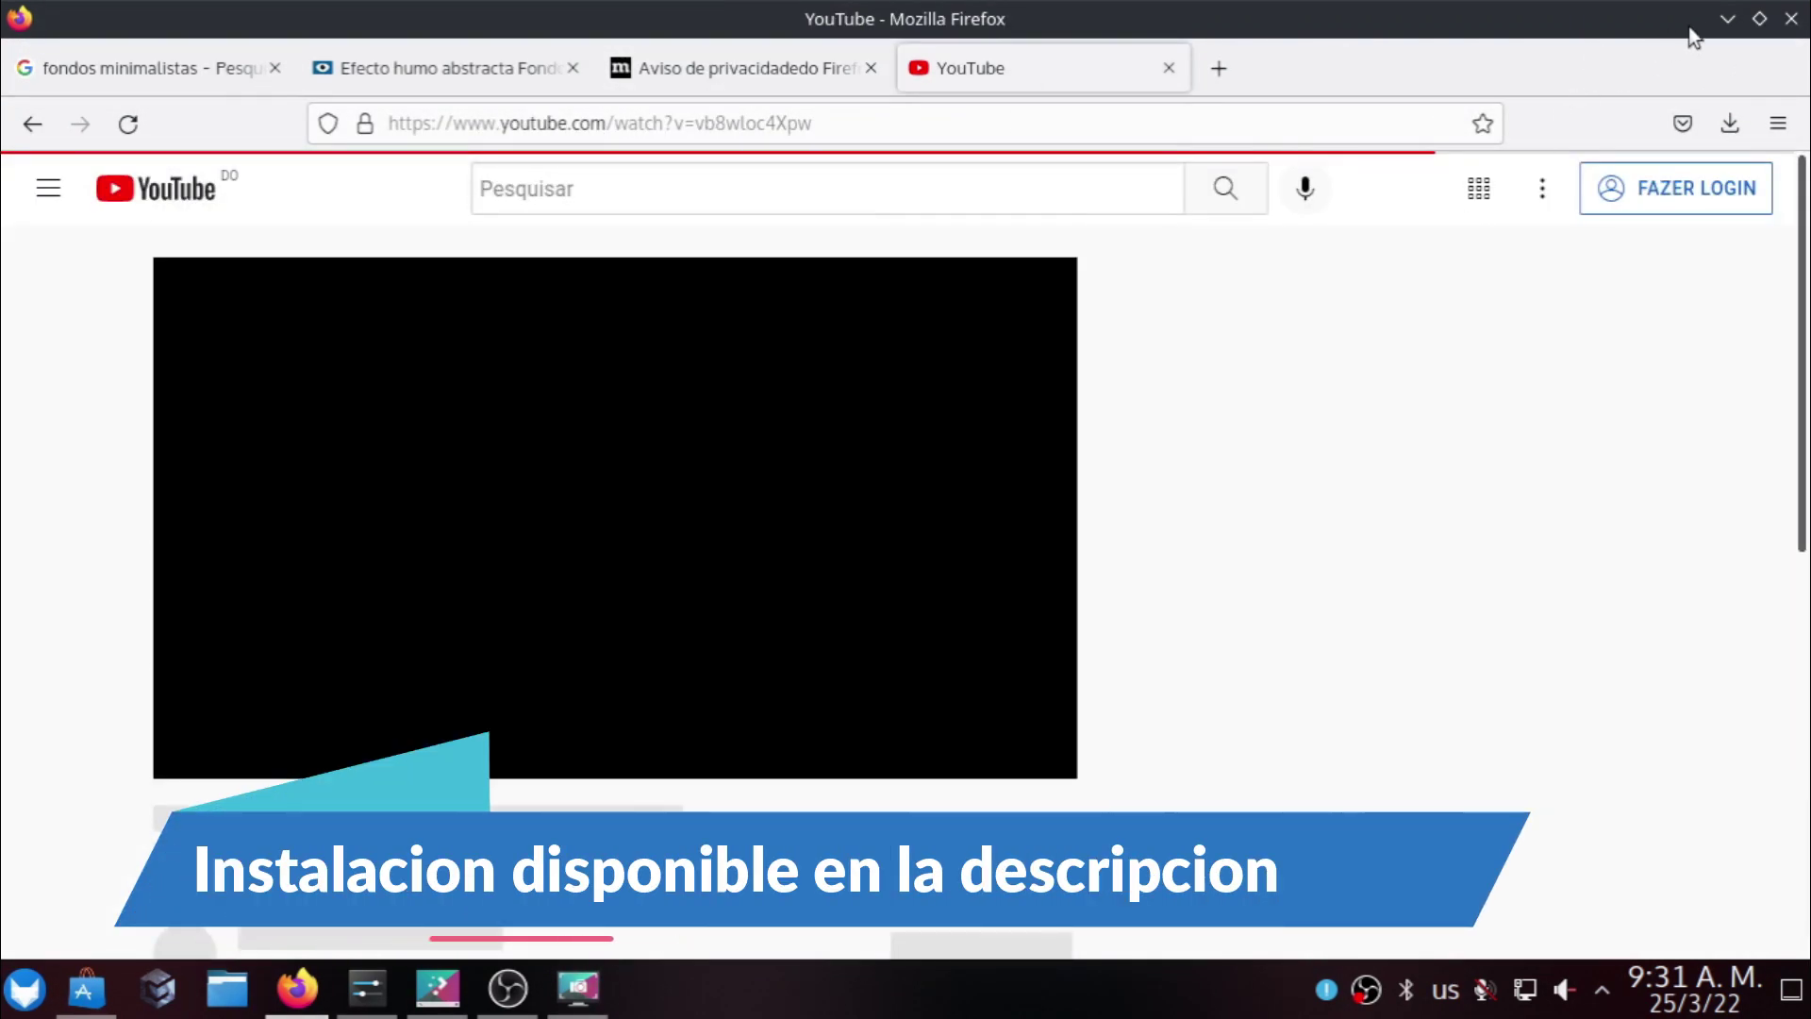
{"action": "left_click", "coordinate": [1723, 23]}
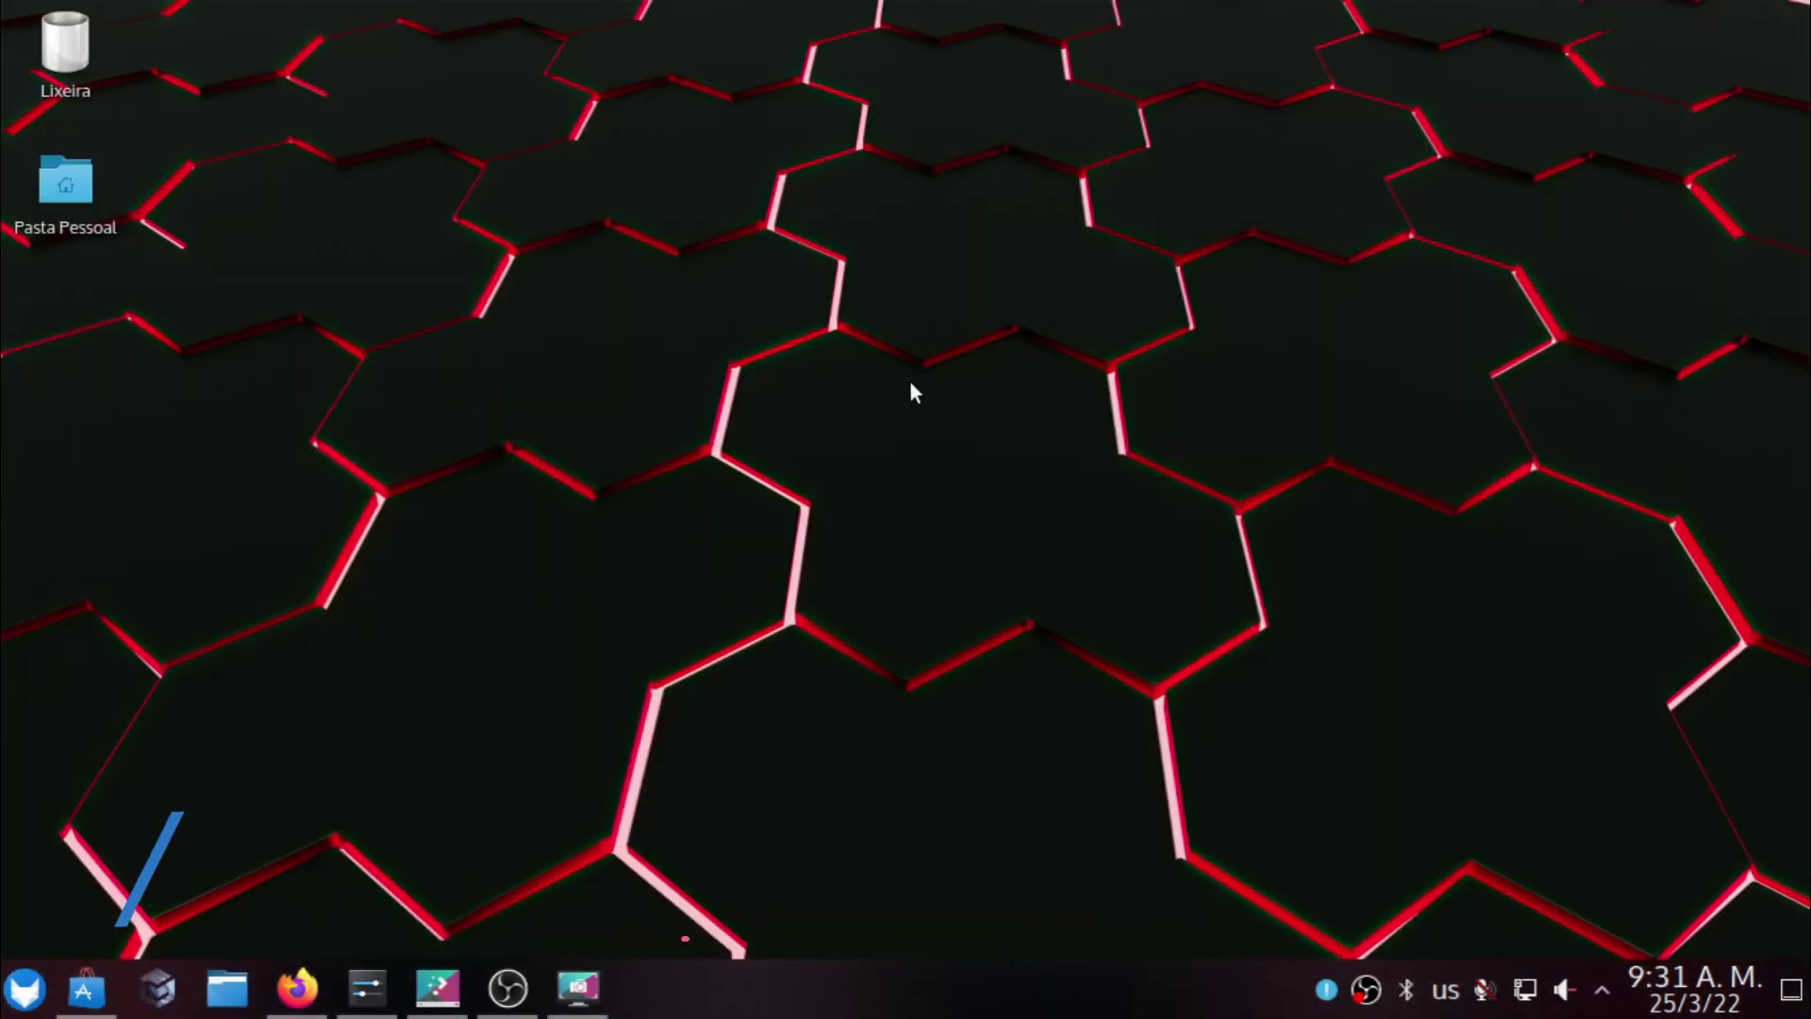
Search the application launcher for "mon" and "sis", open KSysGuard and view its Carga do sistema charts.
{"action": "key", "text": "super"}
{"action": "type", "text": "mon"}
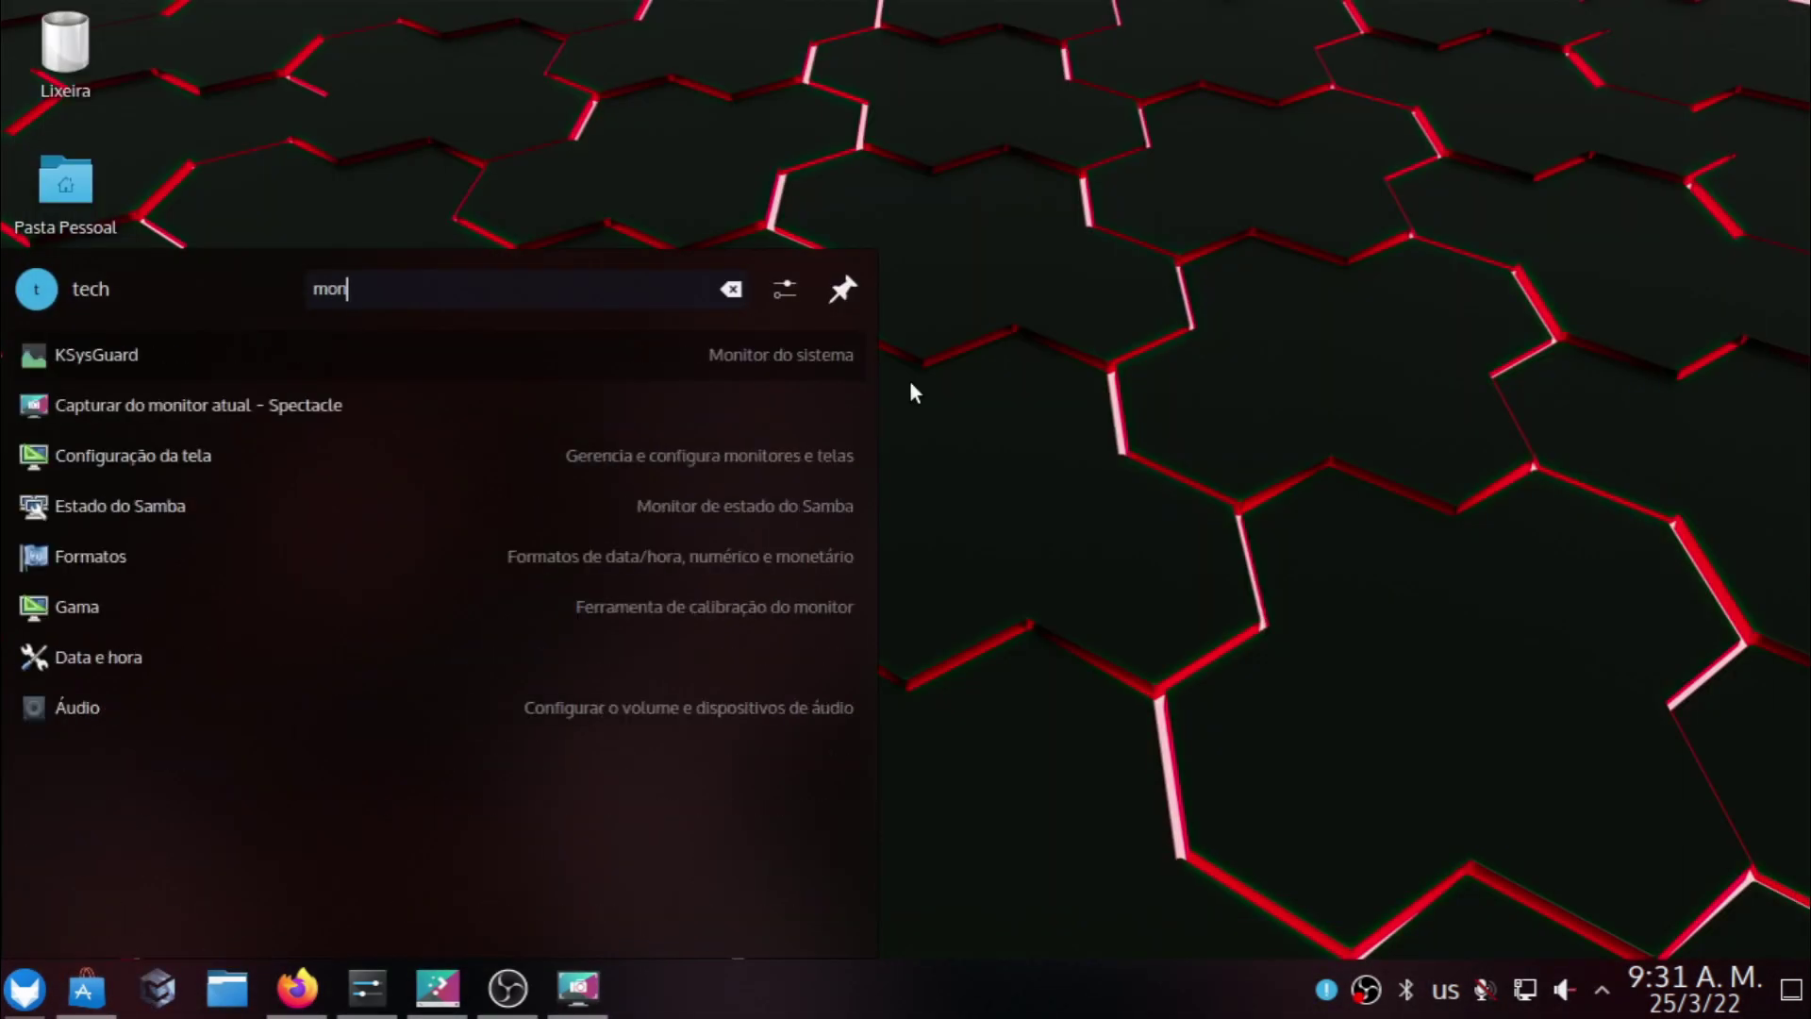
{"action": "type", "text": "i"}
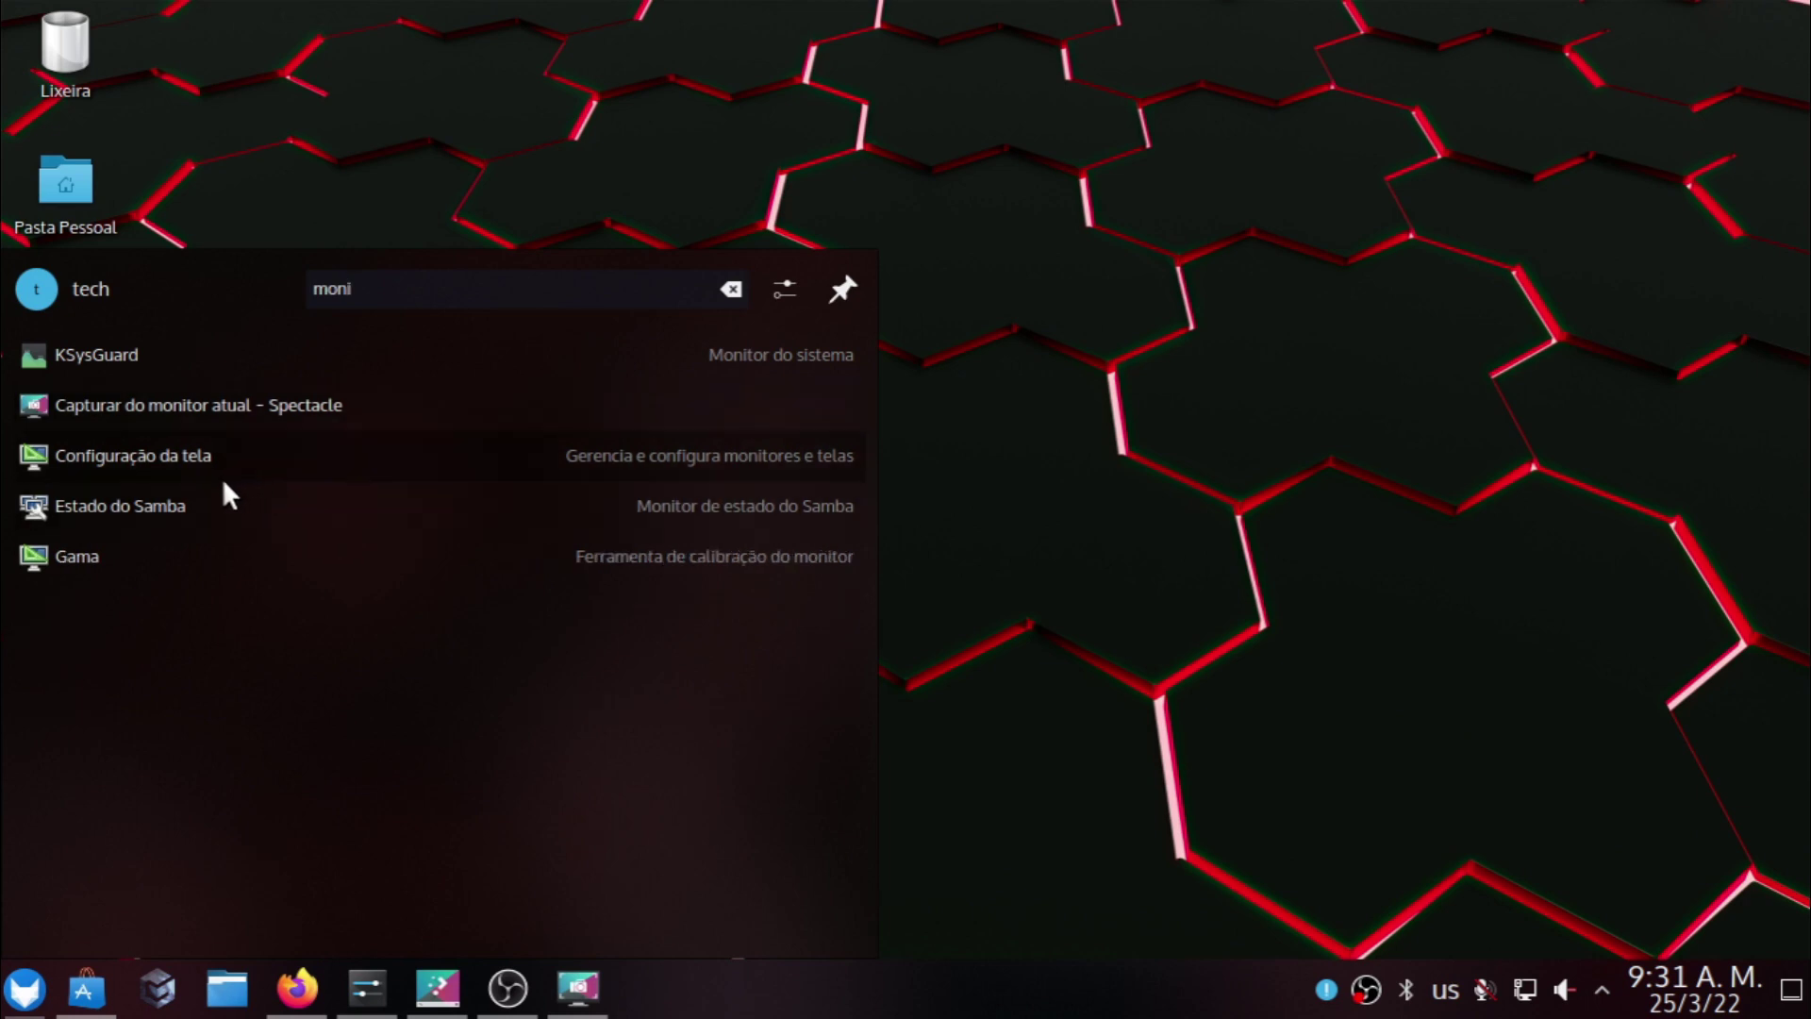
{"action": "key", "text": "BackSpace"}
{"action": "key", "text": "BackSpace"}
{"action": "key", "text": "BackSpace"}
{"action": "key", "text": "BackSpace"}
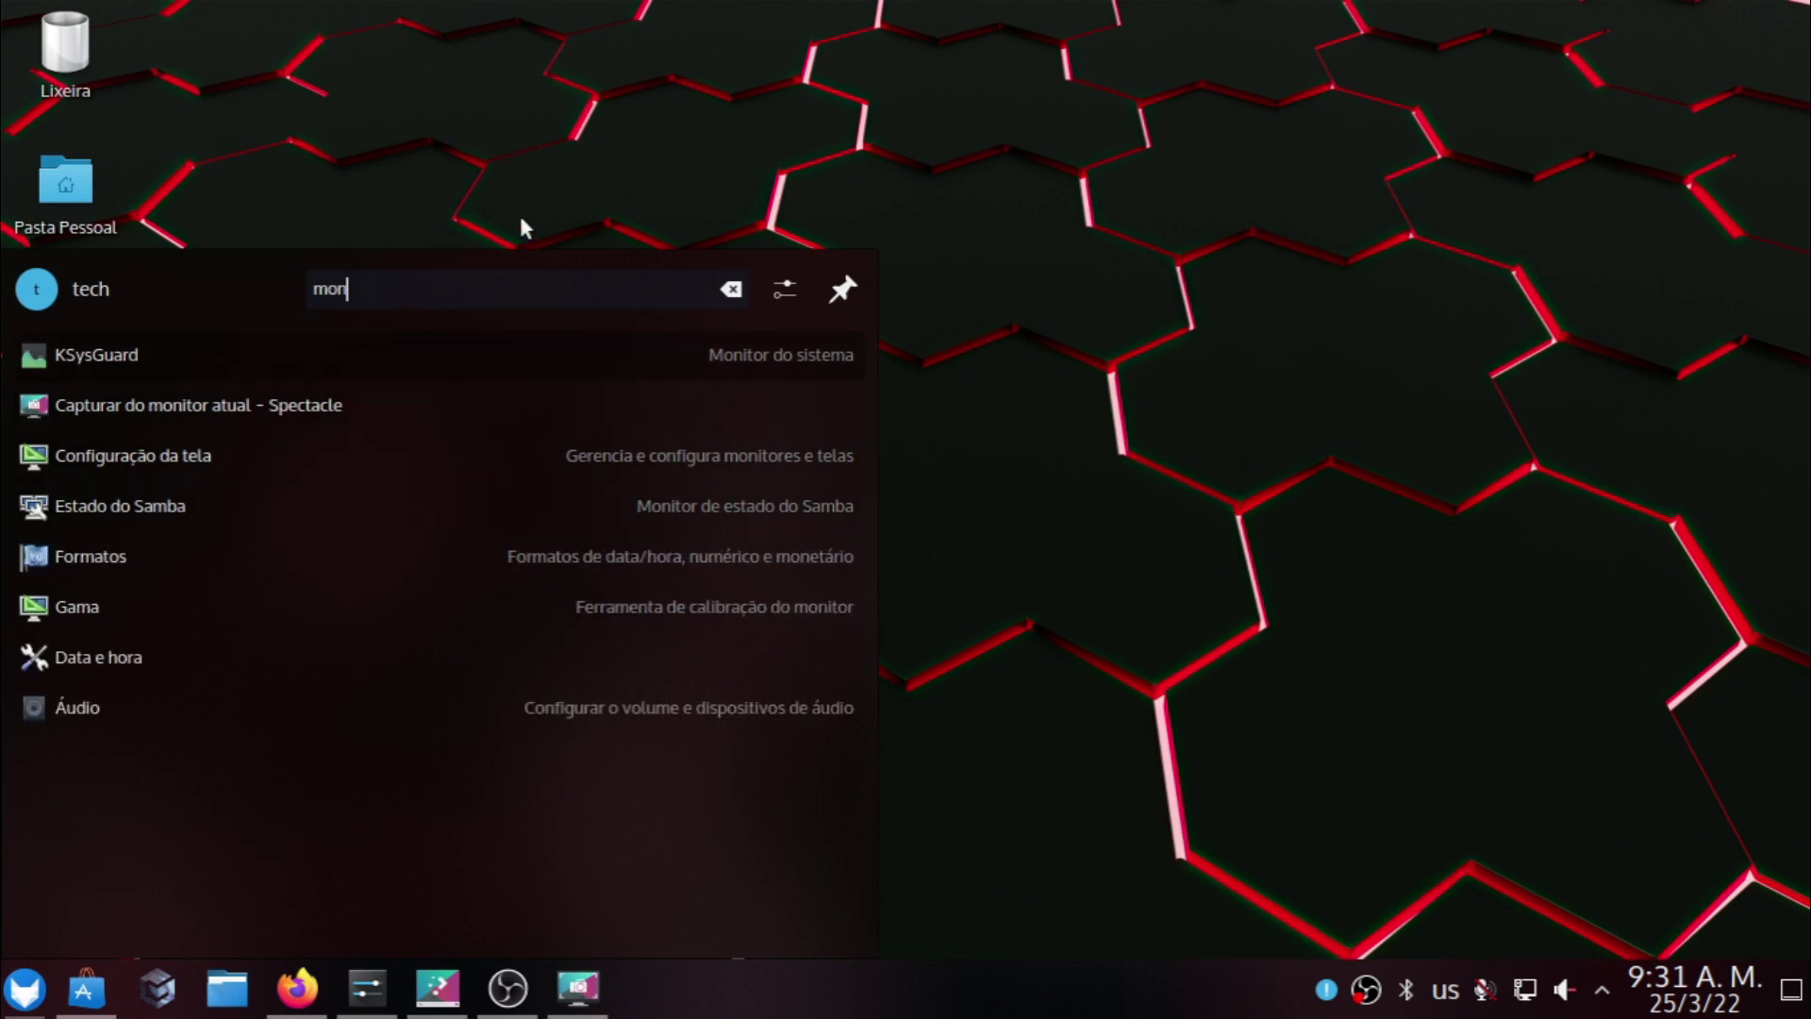
{"action": "type", "text": "sis"}
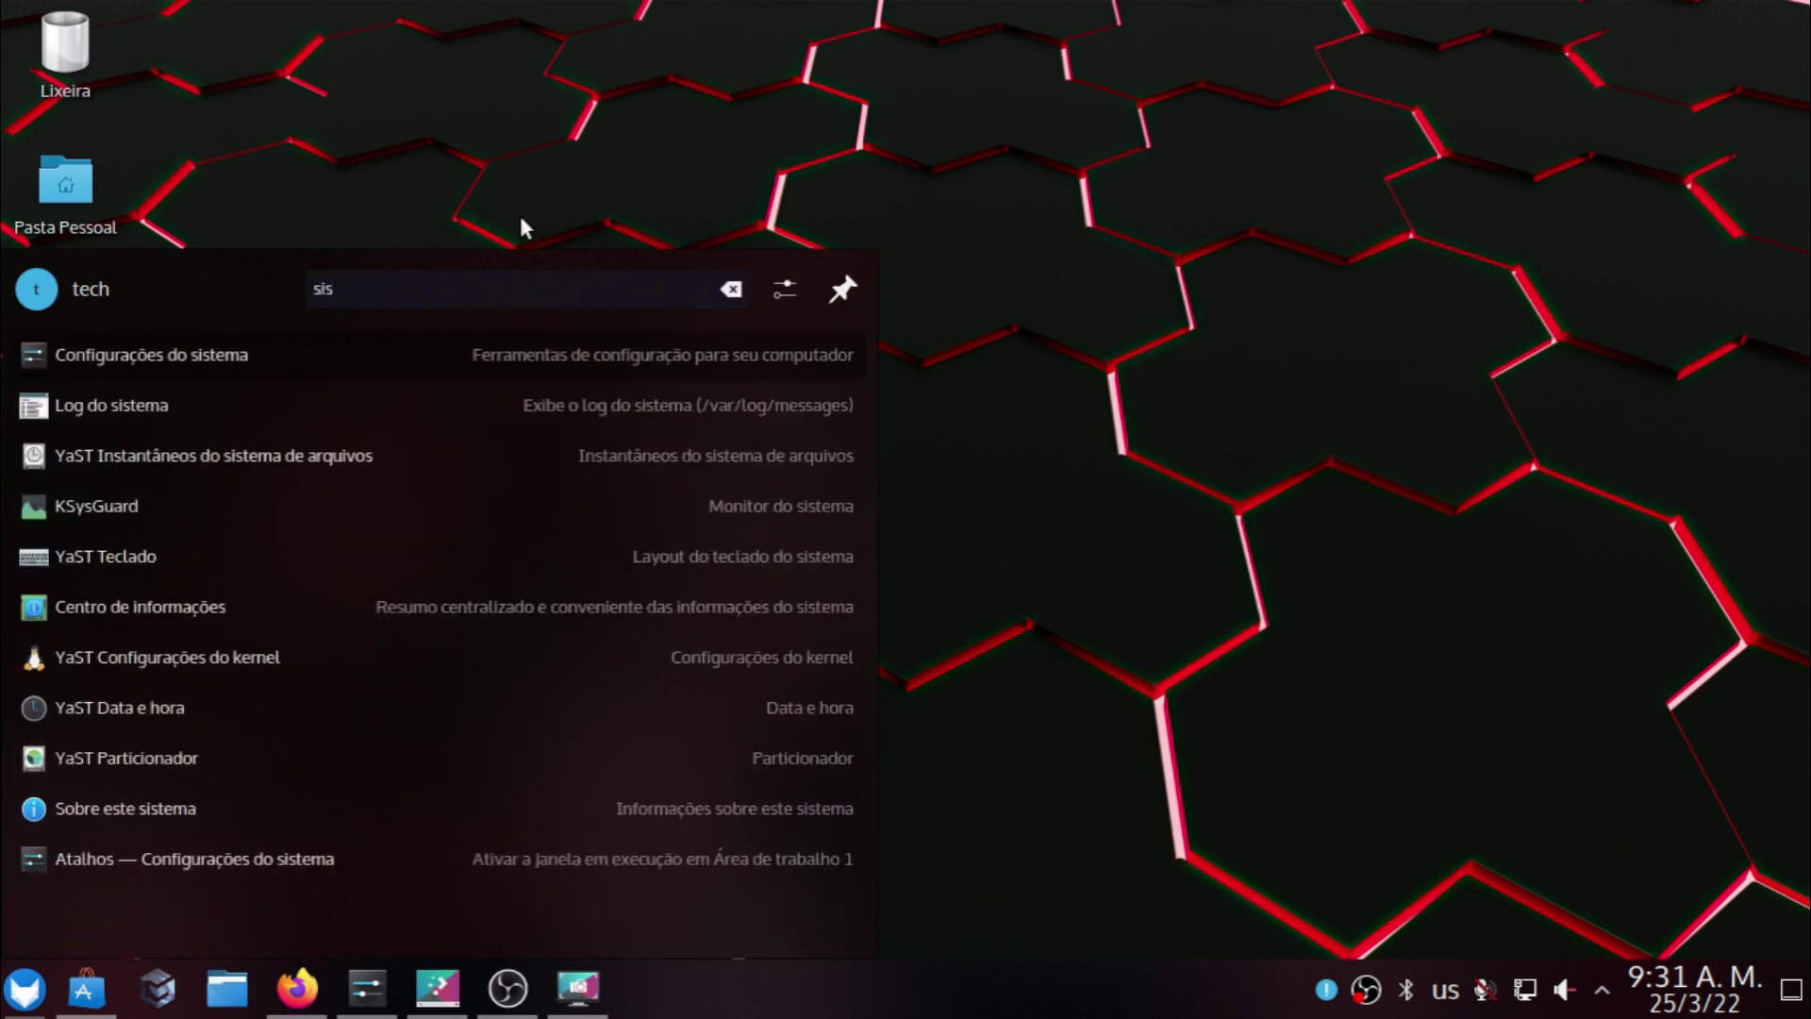
{"action": "left_click", "coordinate": [261, 518]}
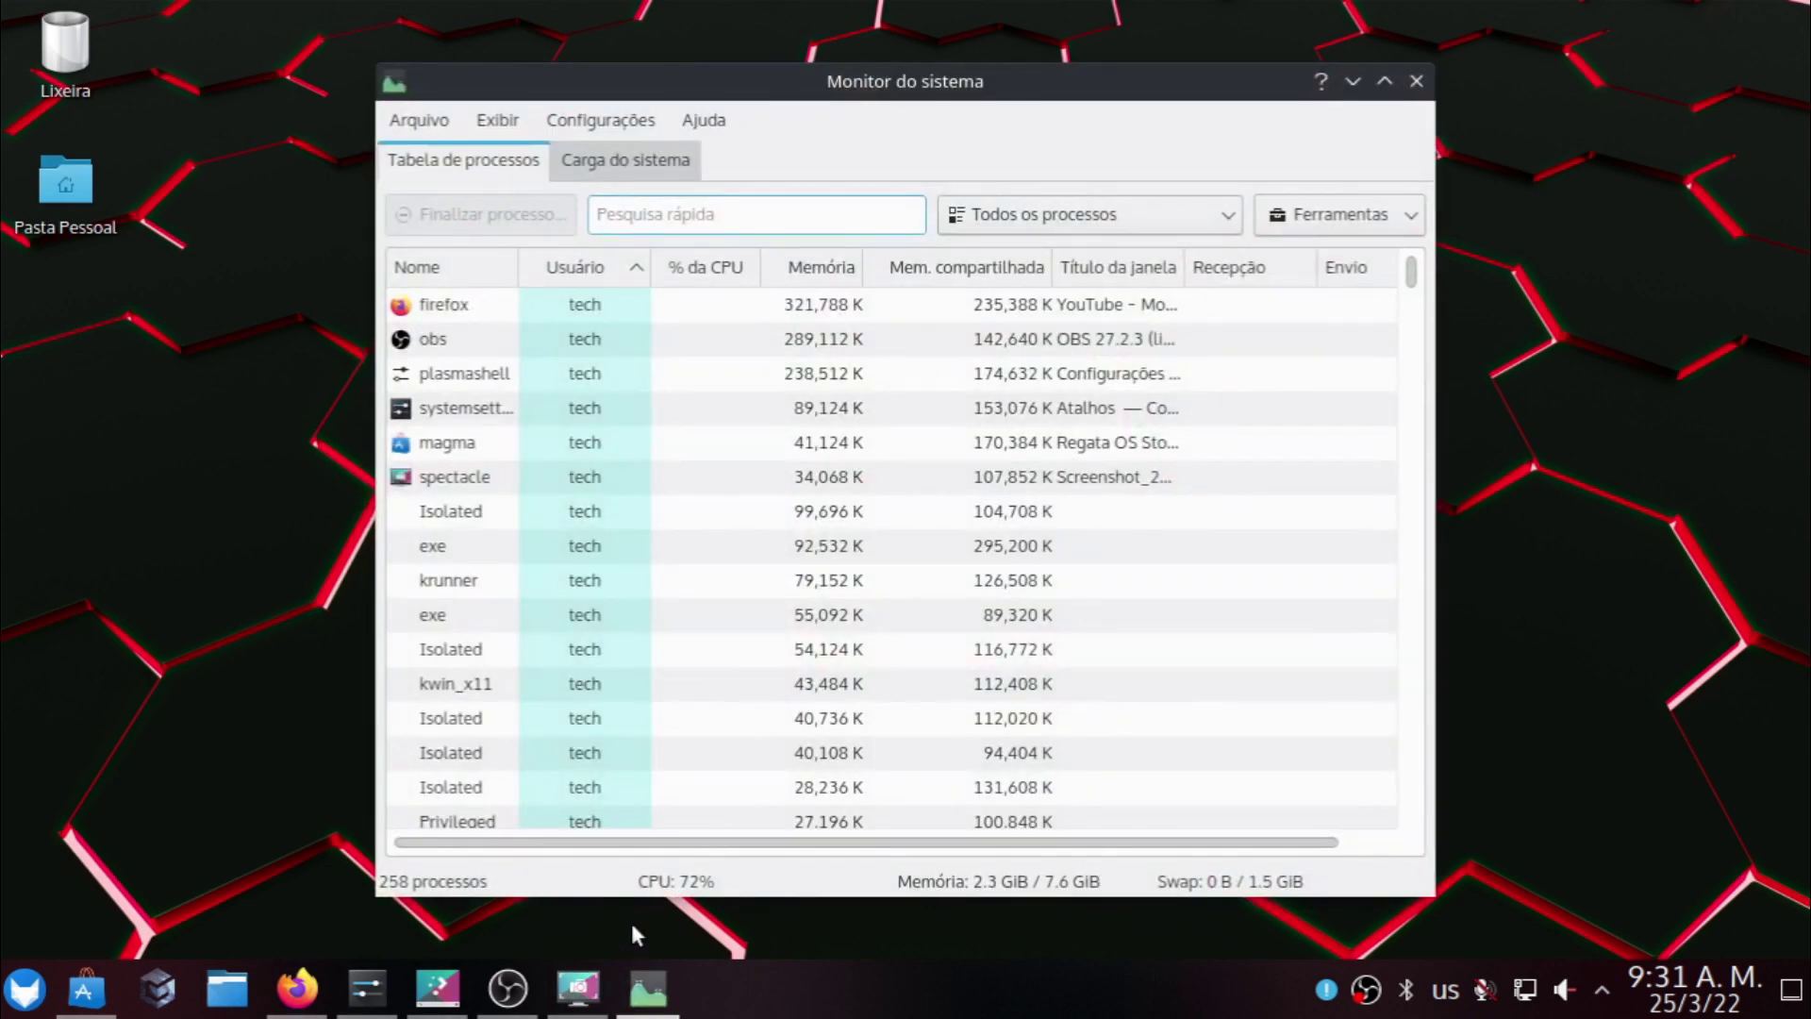
{"action": "left_click", "coordinate": [641, 166]}
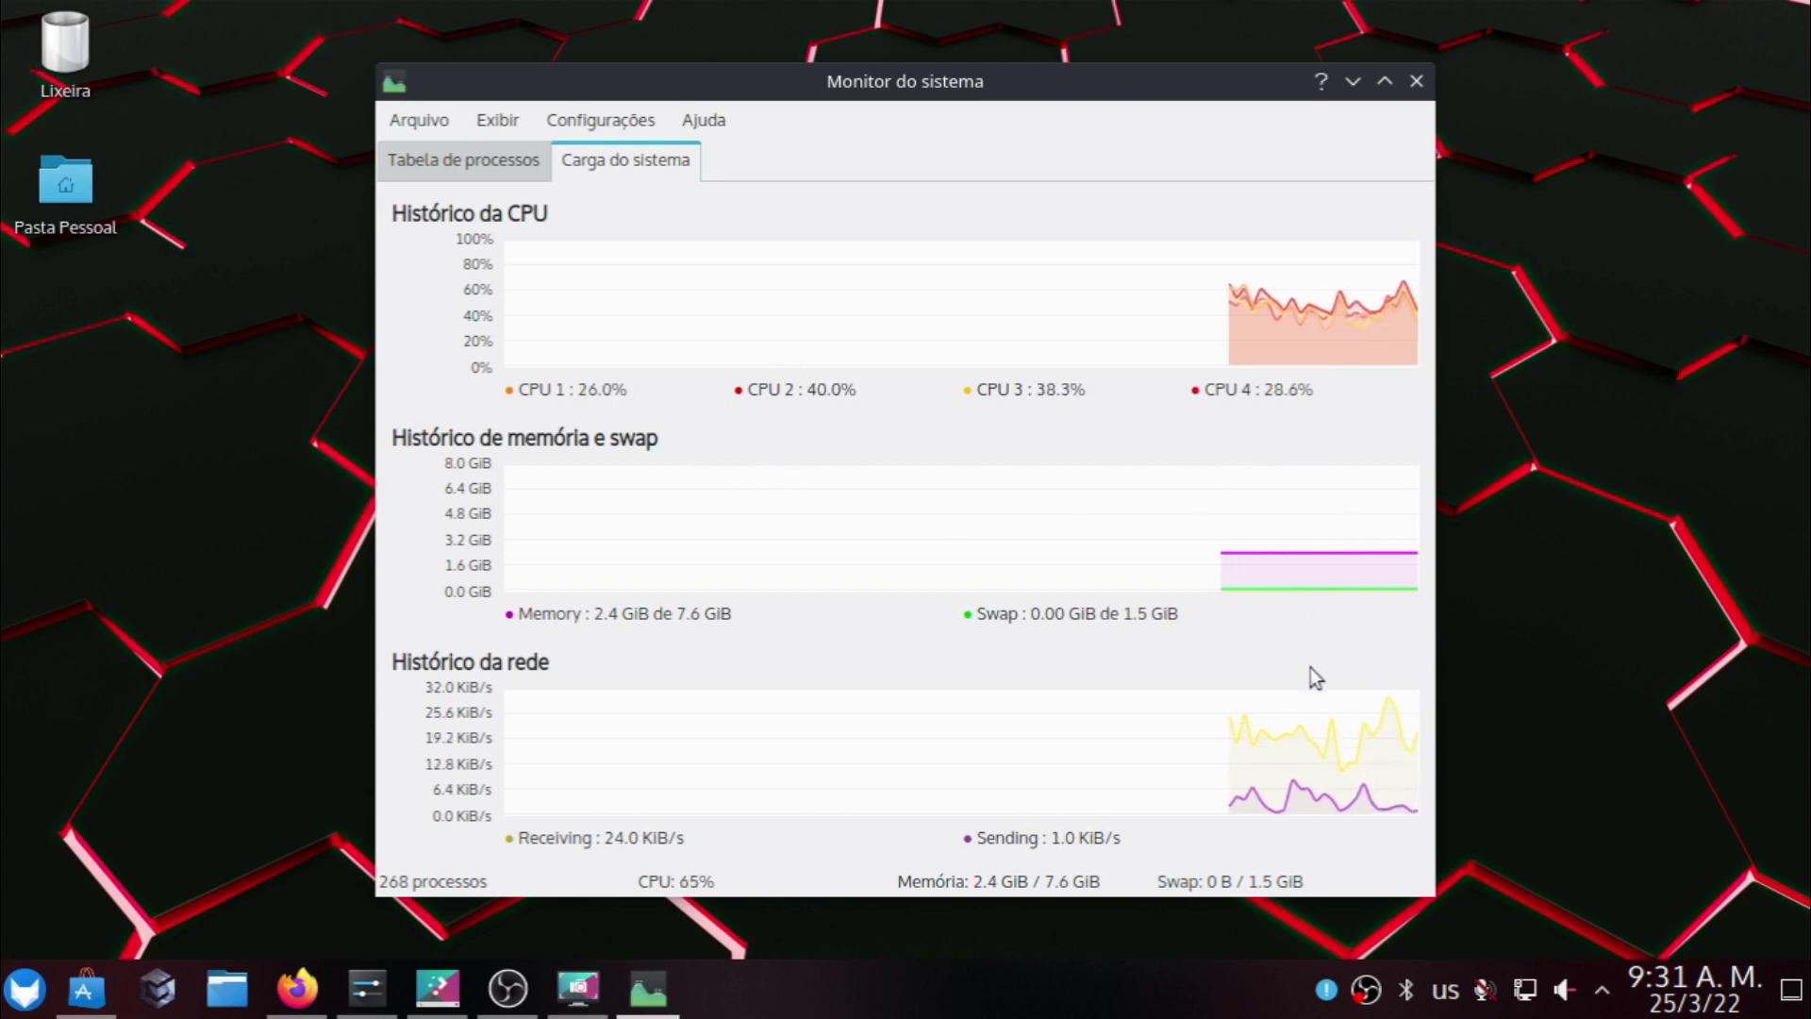
Close the system settings, wallpaper settings and Spectacle windows, and minimise the system monitor.
{"action": "left_click", "coordinate": [353, 1005]}
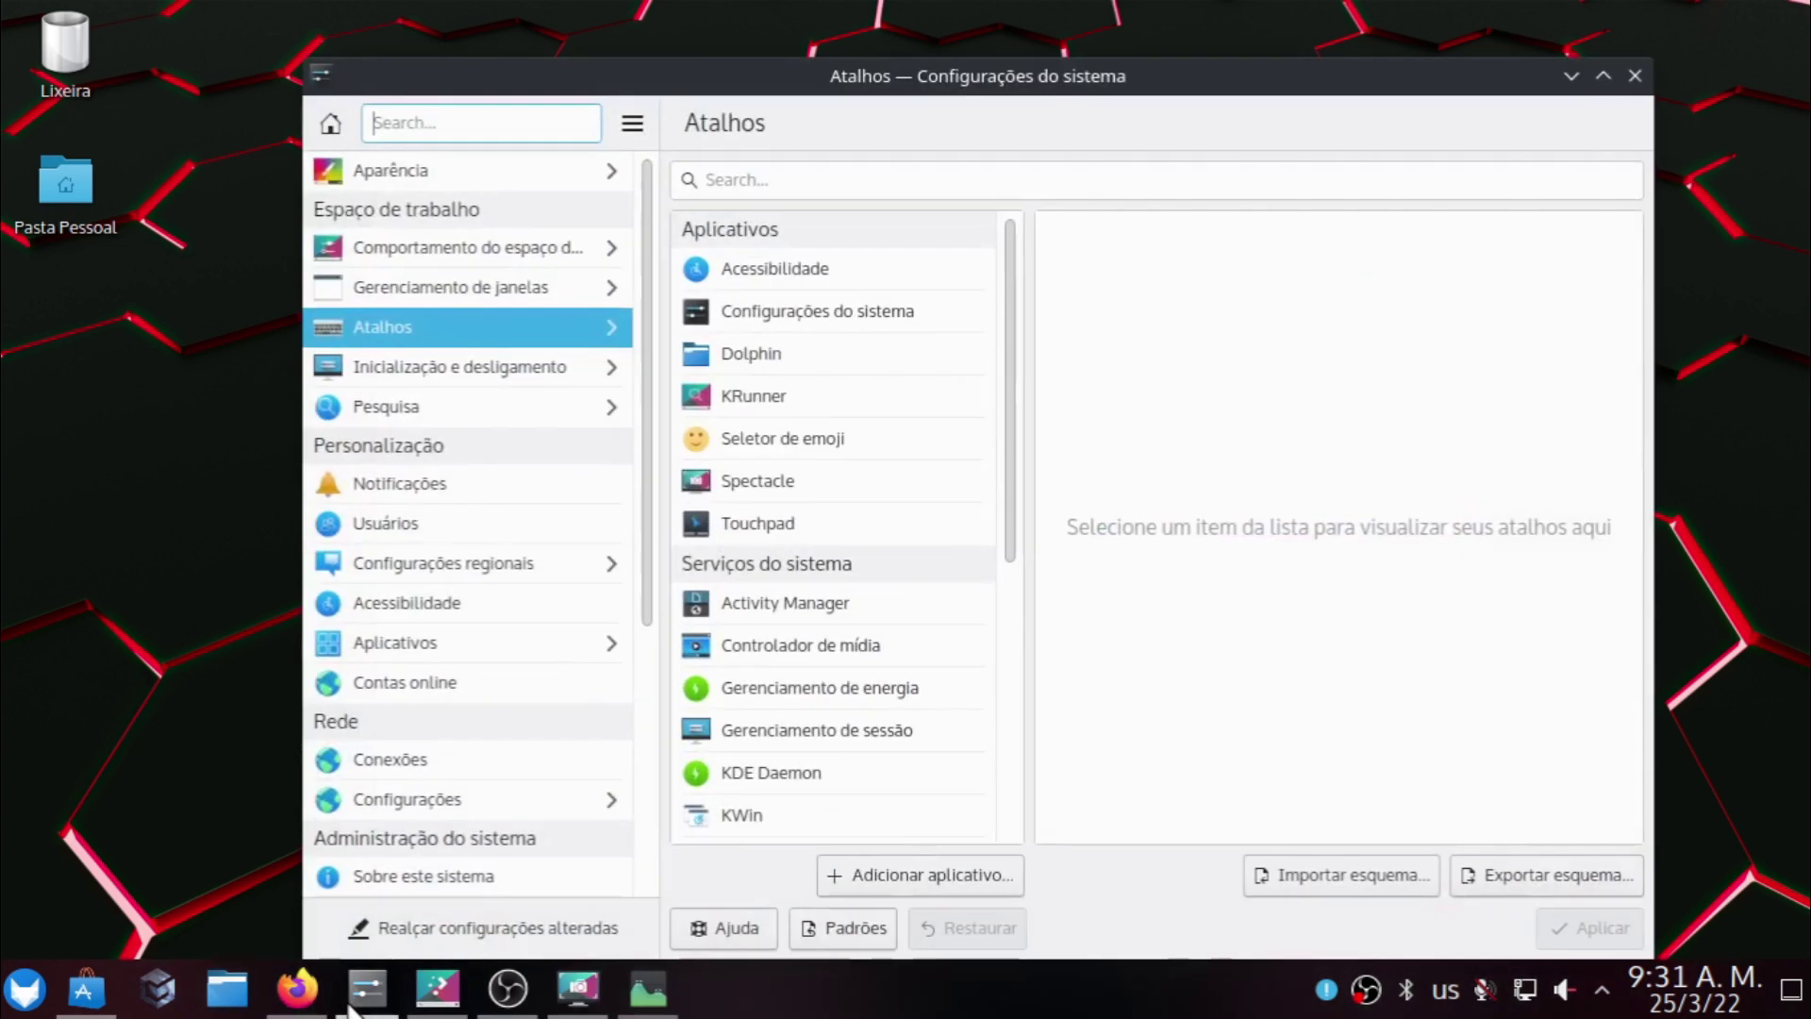
{"action": "left_click", "coordinate": [1635, 75]}
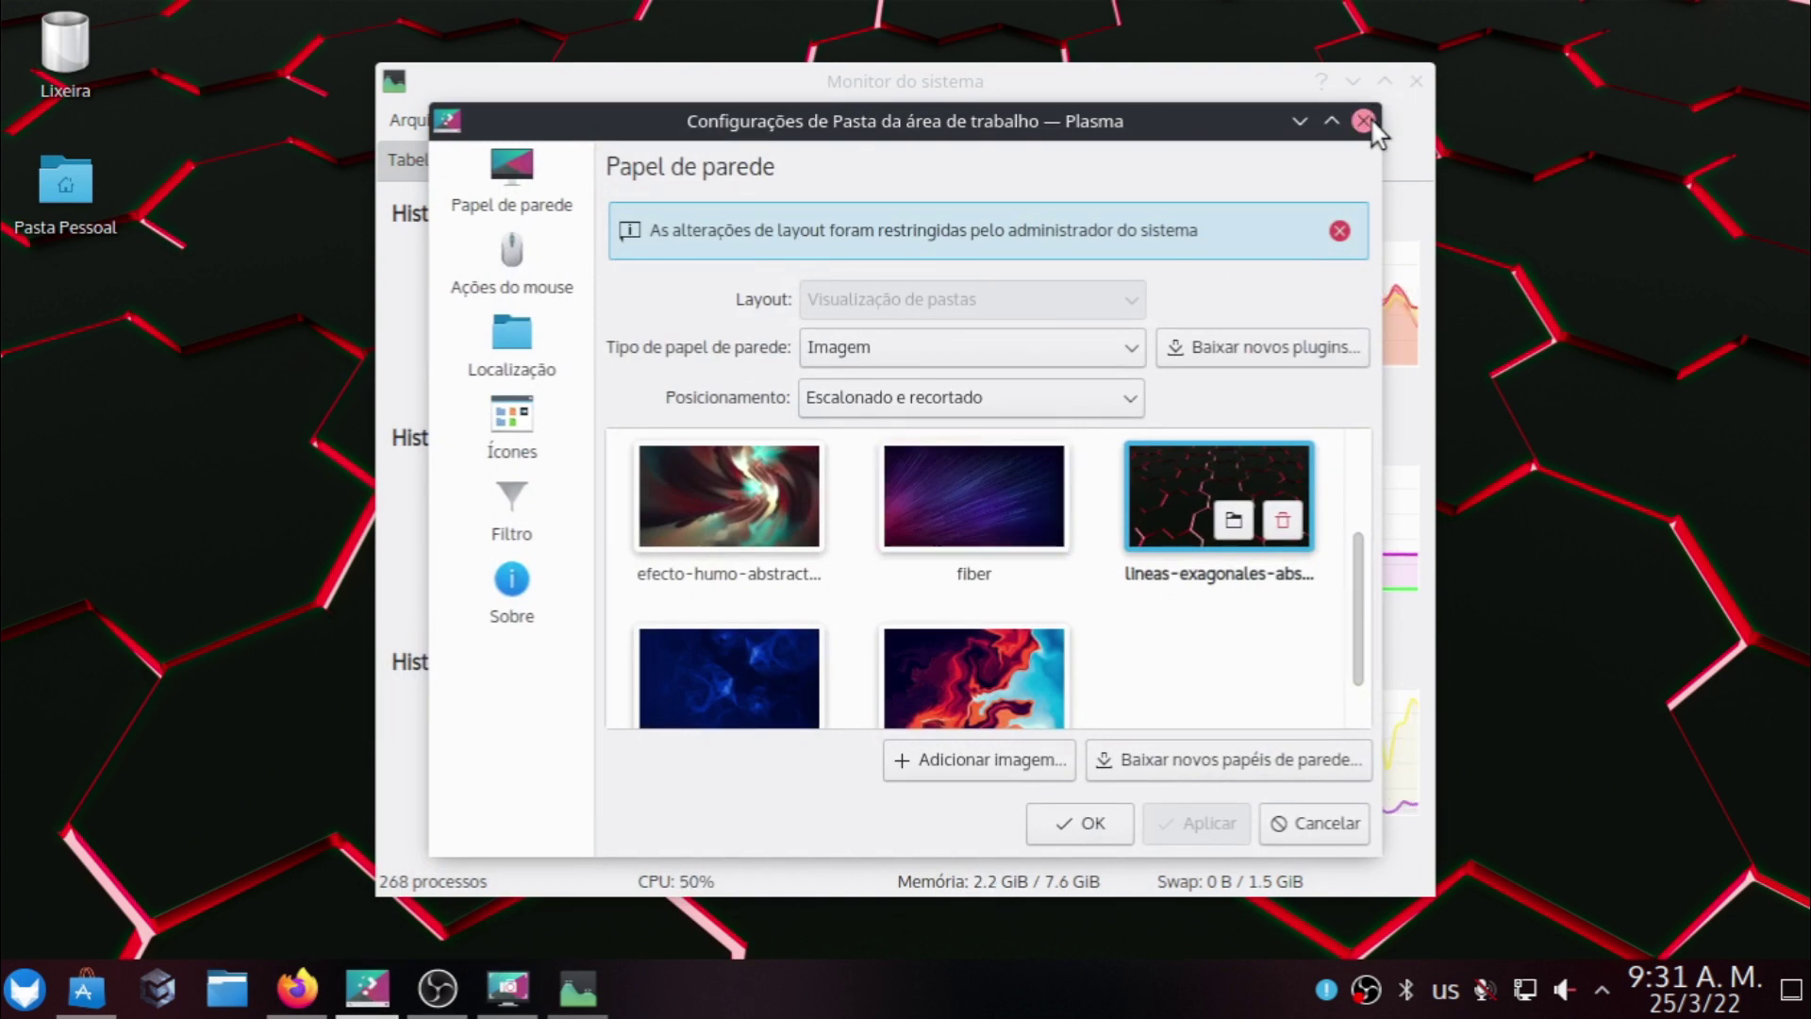
{"action": "left_click", "coordinate": [1363, 121]}
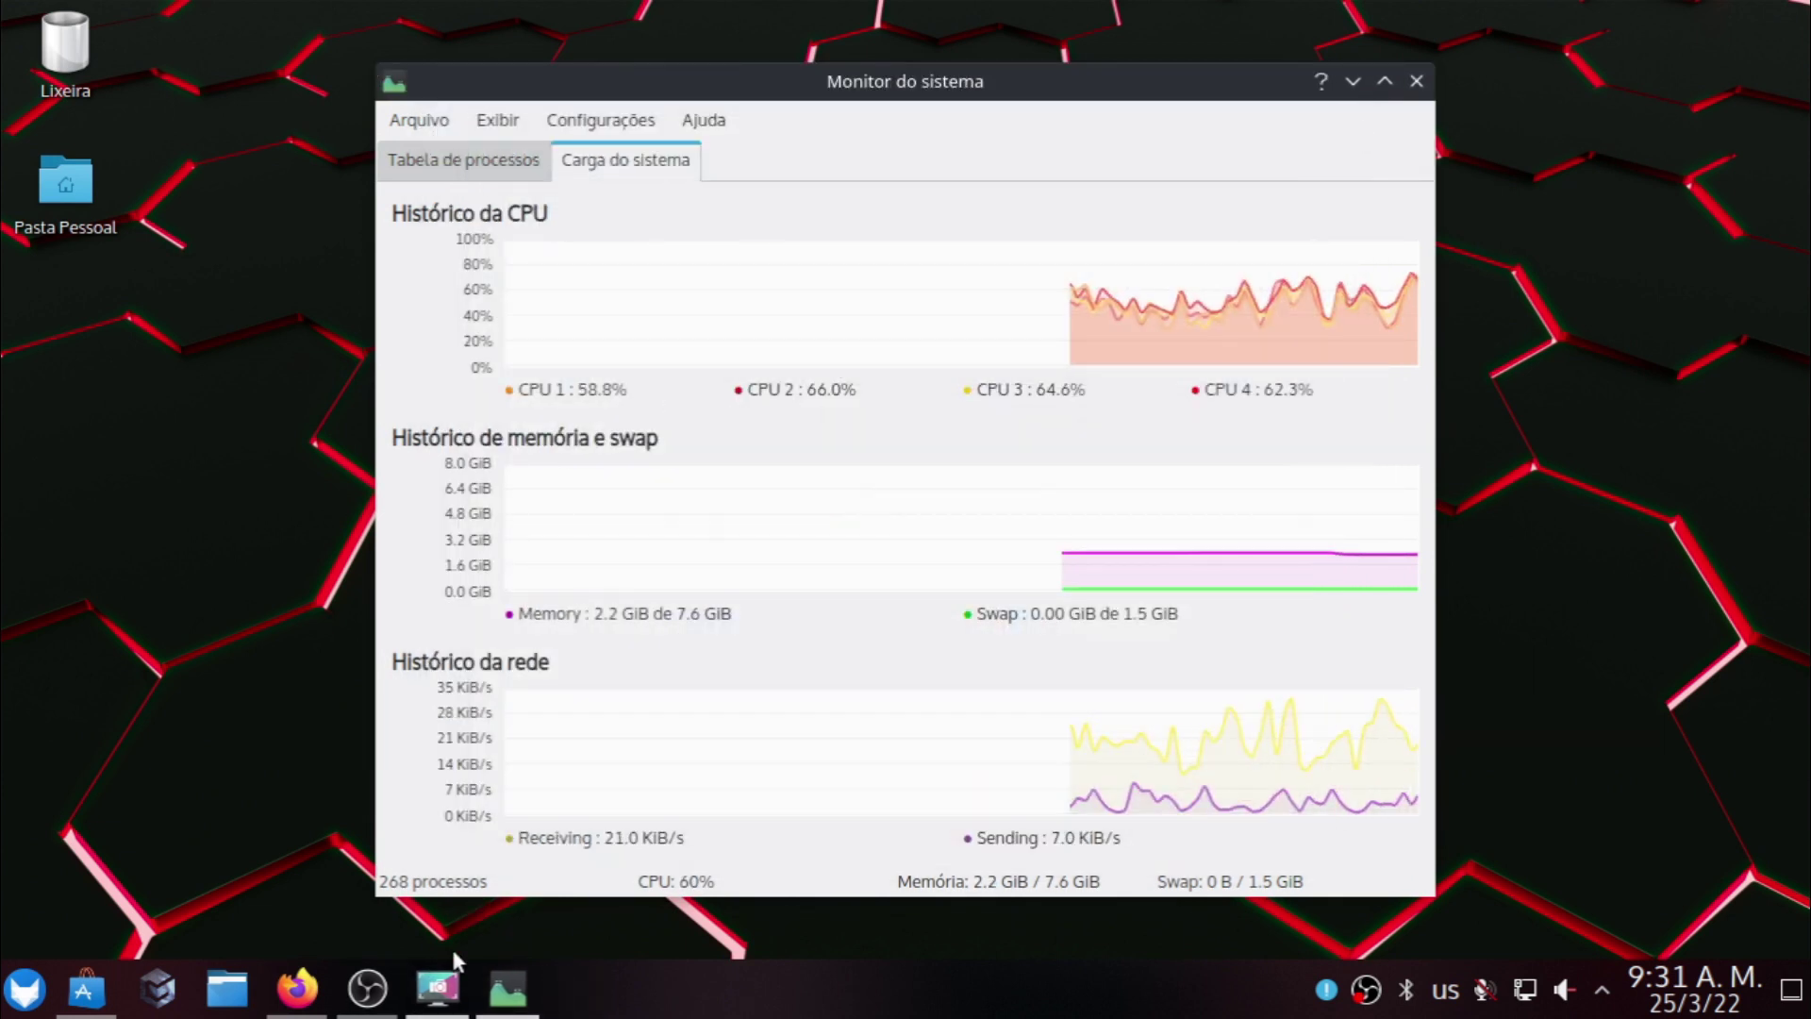
{"action": "left_click", "coordinate": [437, 988]}
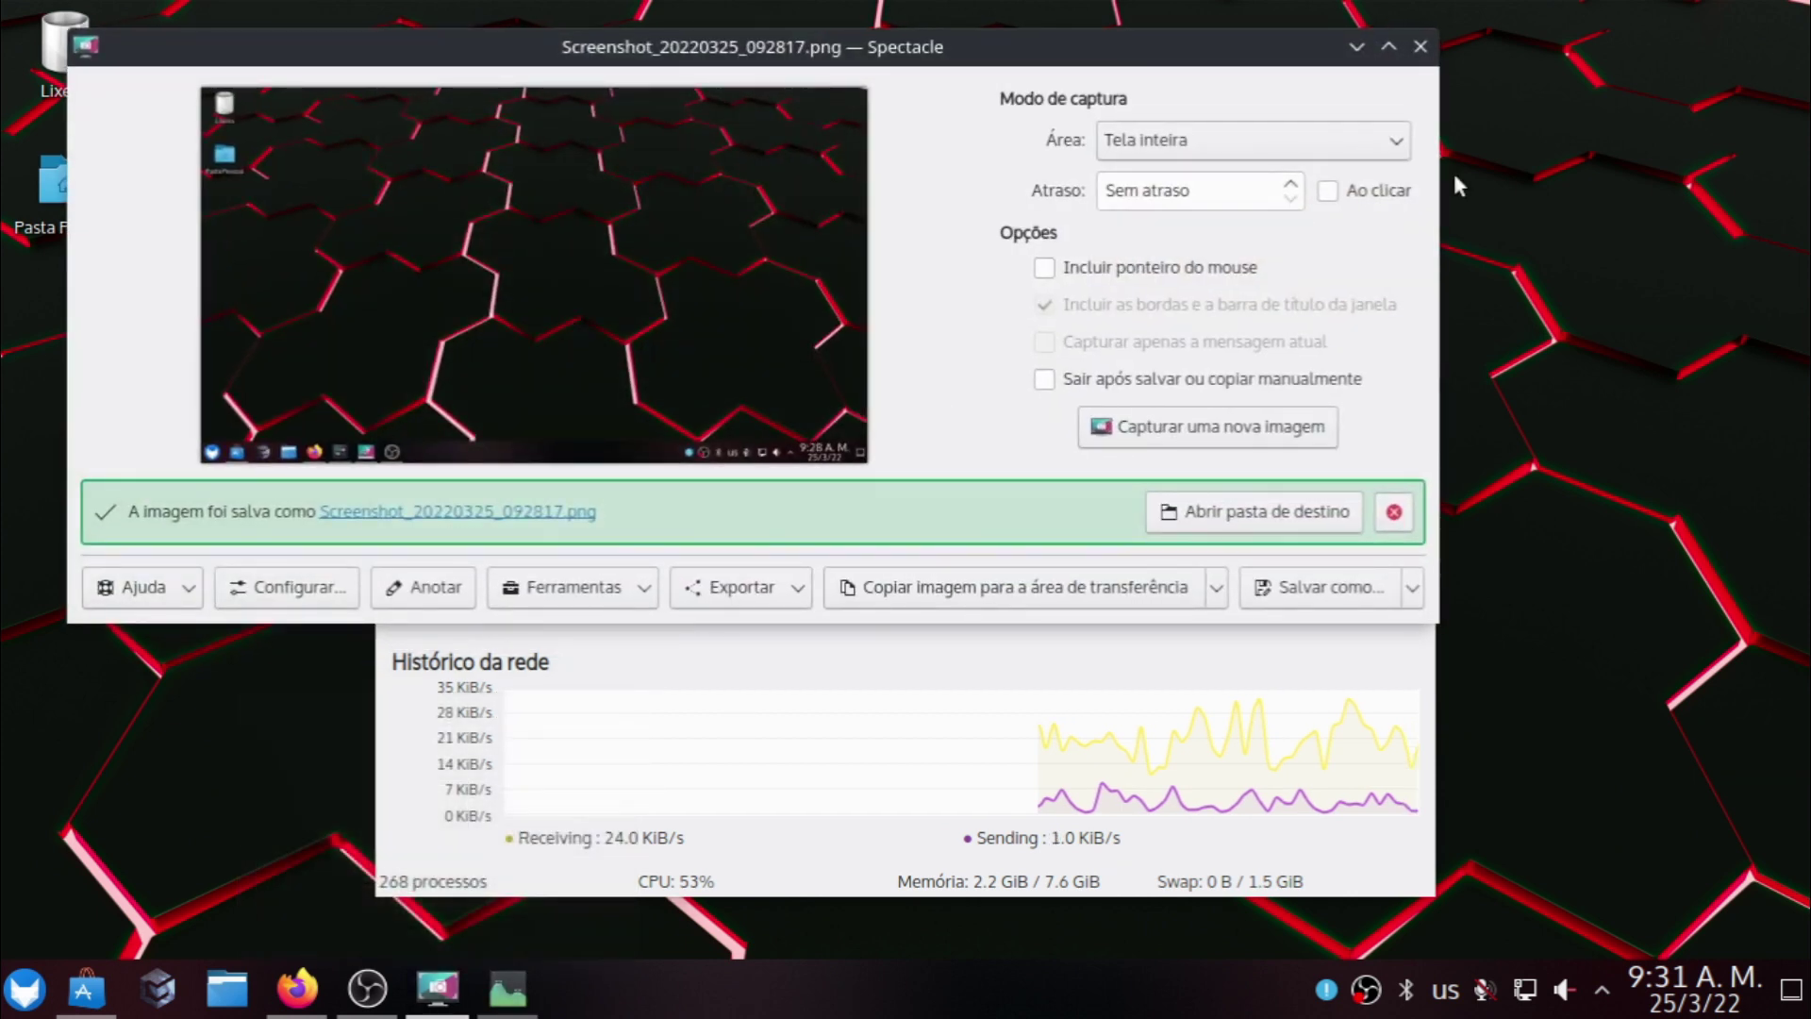
{"action": "left_click", "coordinate": [1420, 46]}
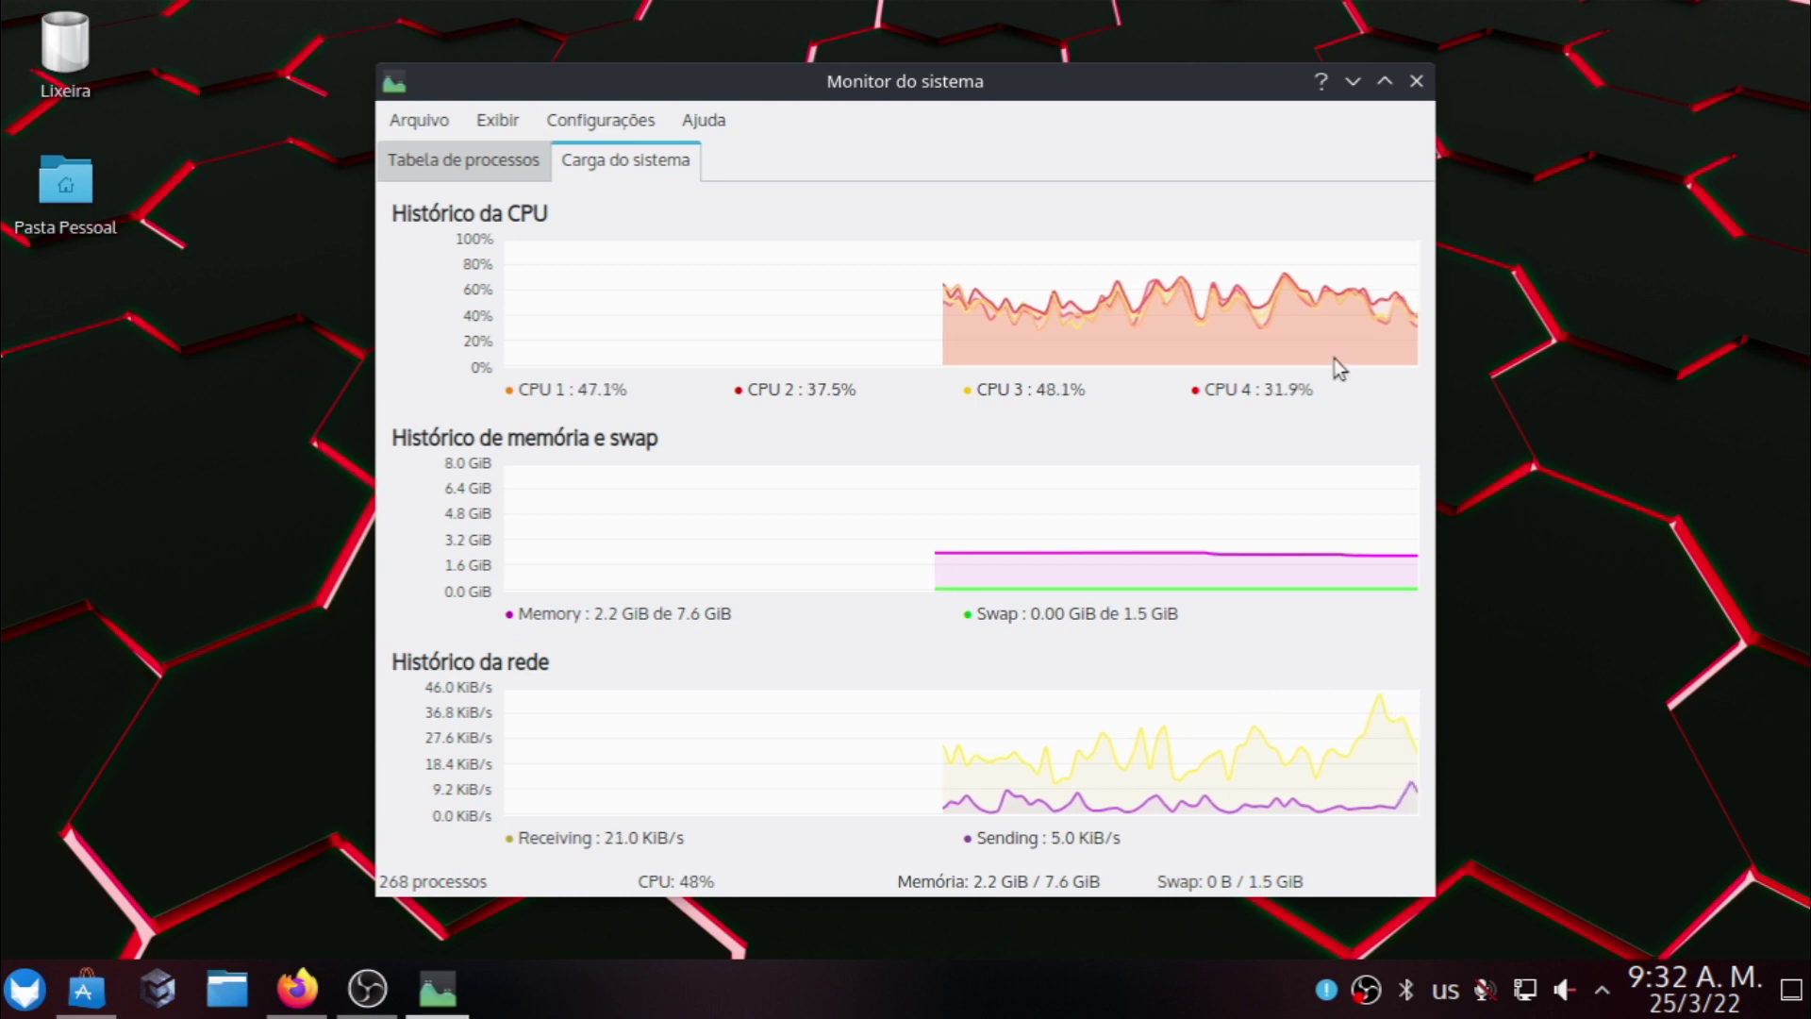
{"action": "left_click", "coordinate": [1353, 81]}
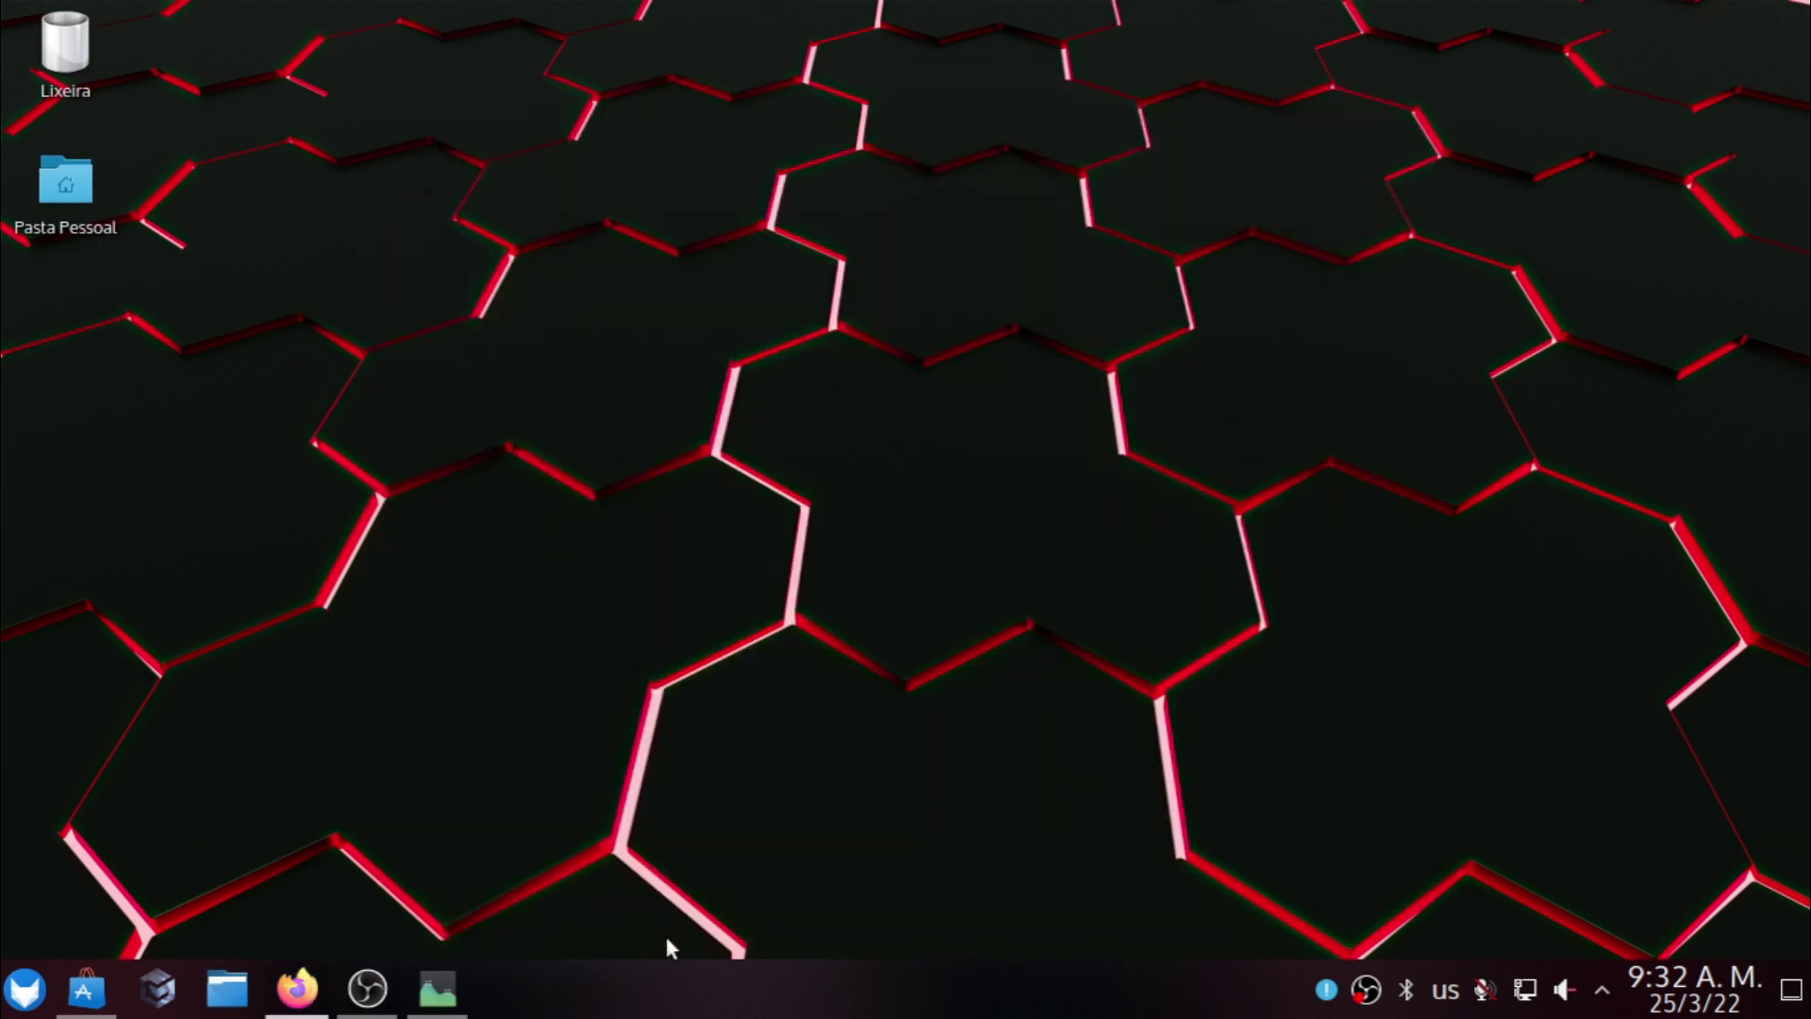
Return to the YouTube home page in Firefox and open the Tom & Jerry in Full Screen video.
{"action": "key", "text": "alt+Tab"}
{"action": "key", "text": "alt+Left"}
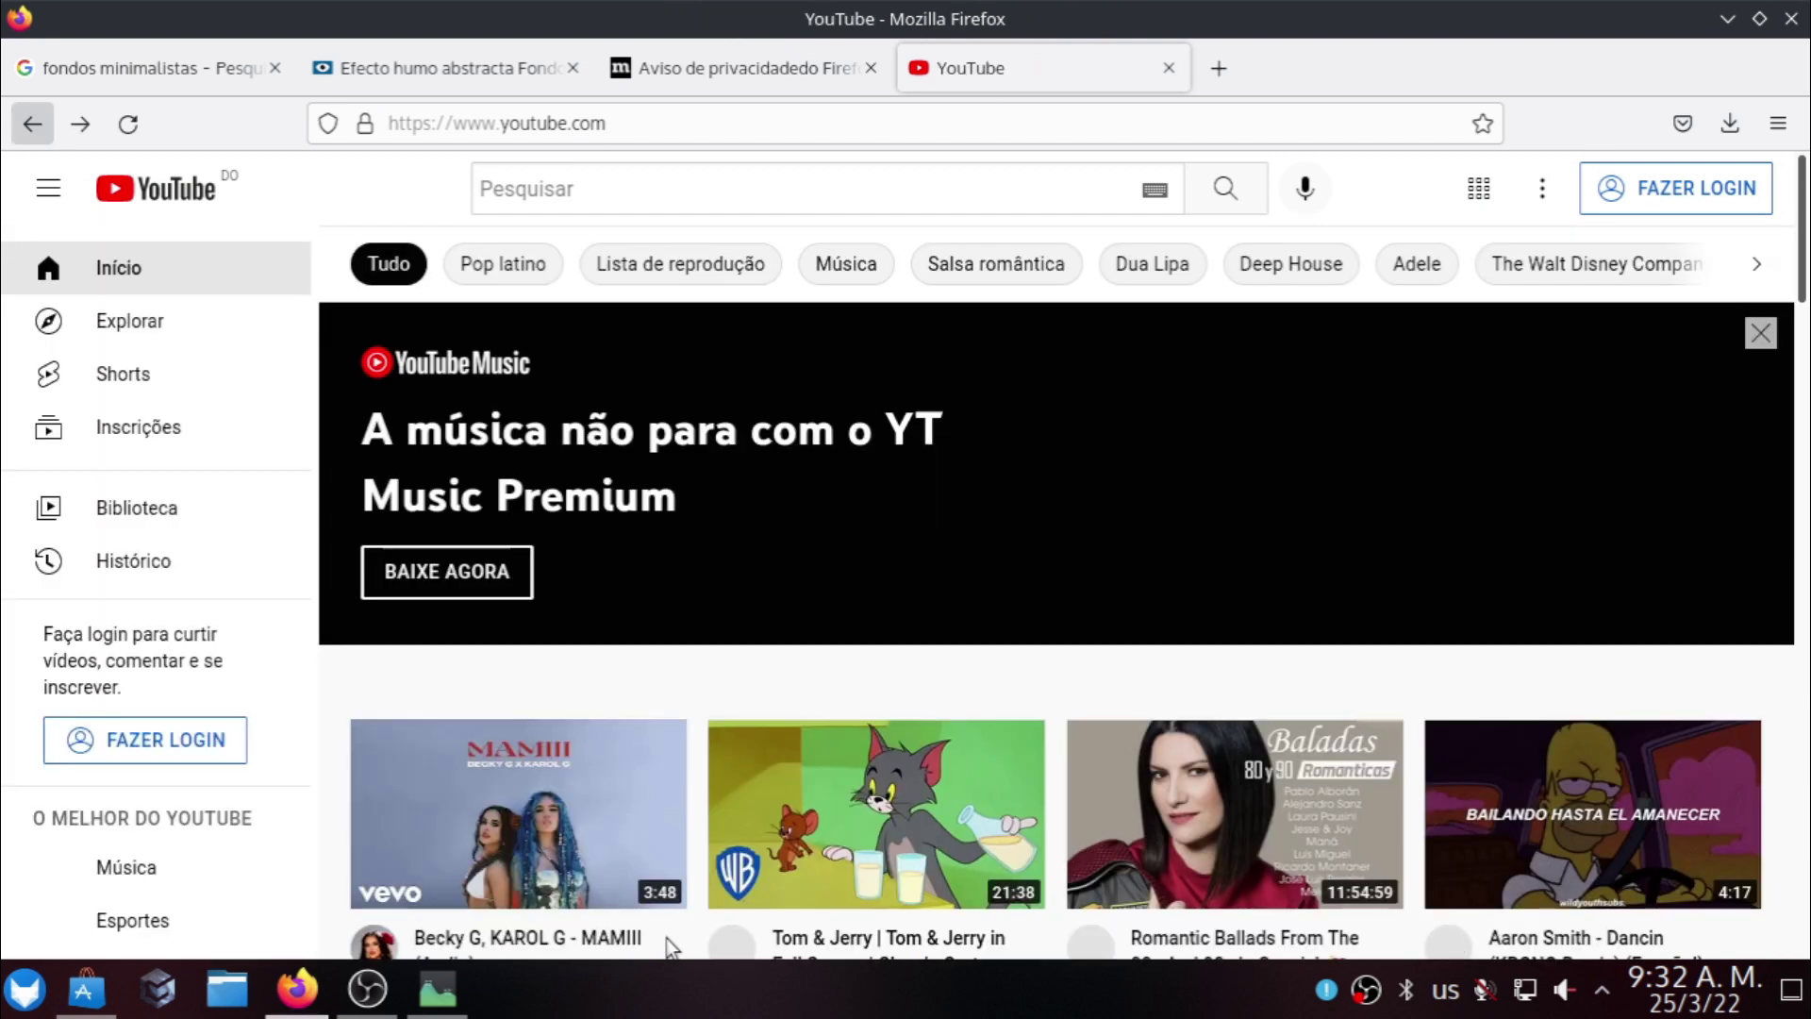
{"action": "scroll", "coordinate": [669, 947], "scroll_direction": "down", "scroll_amount": 3}
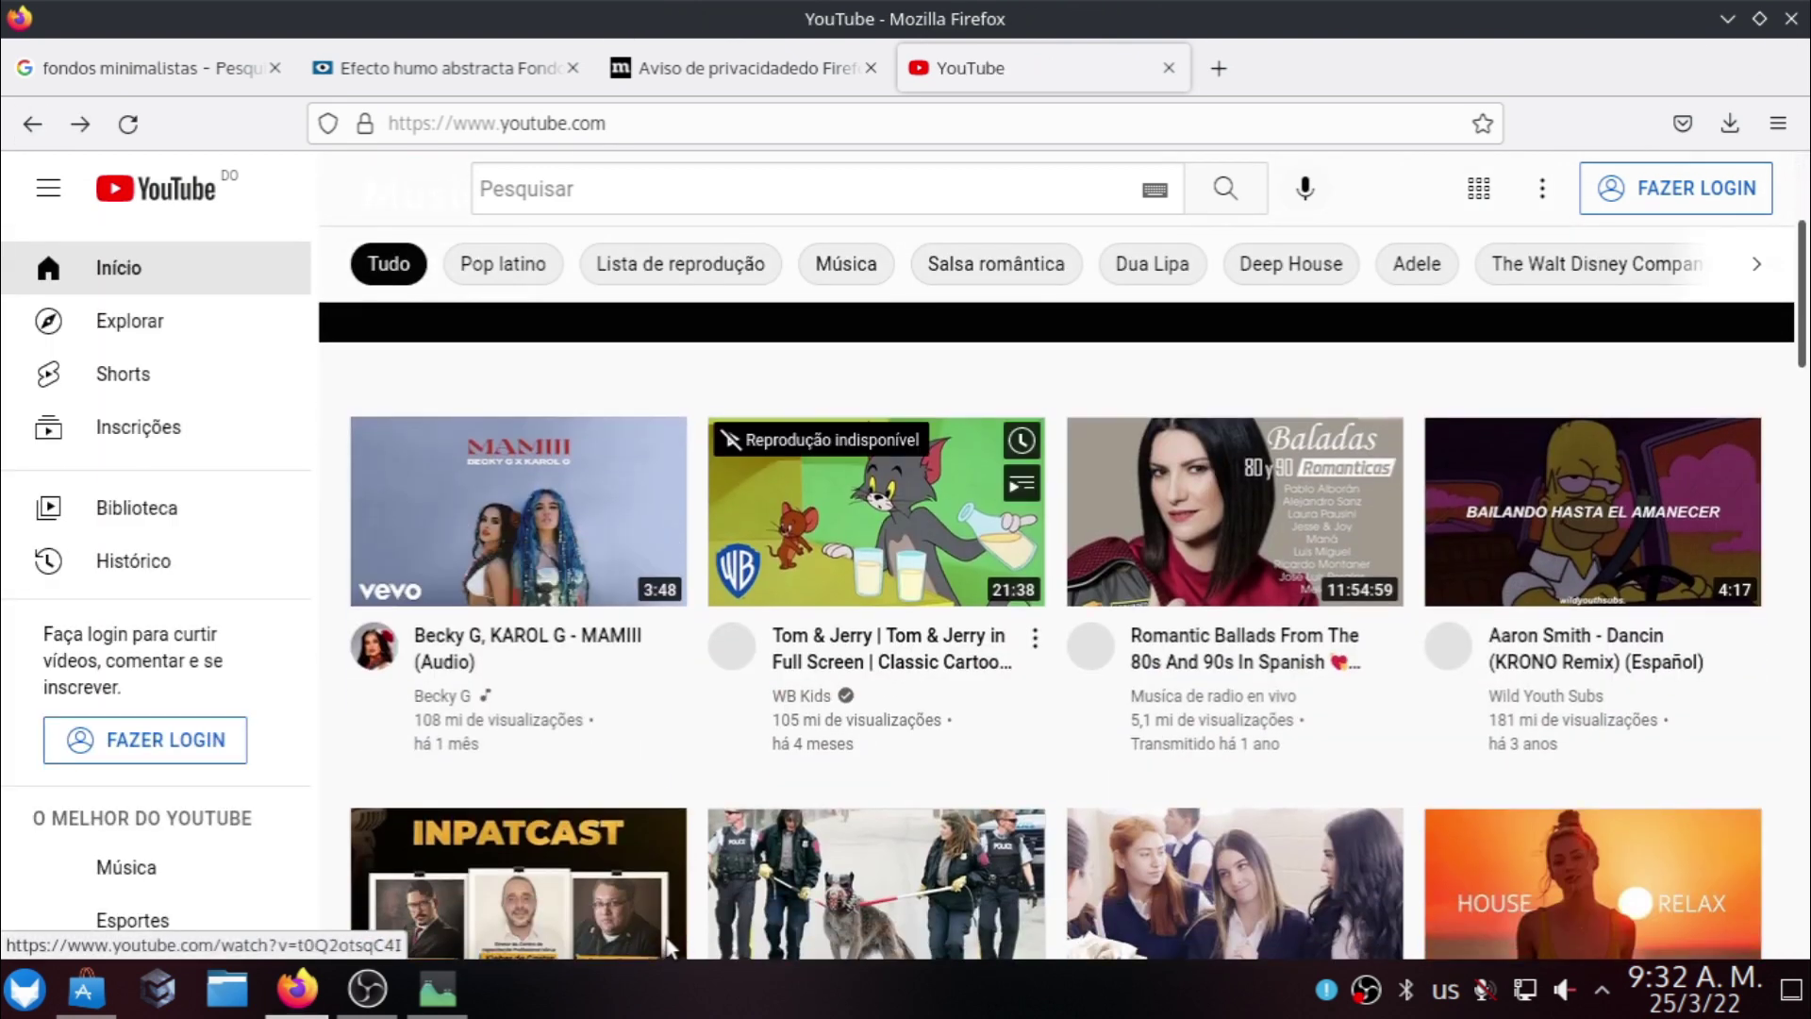
{"action": "left_click", "coordinate": [670, 947]}
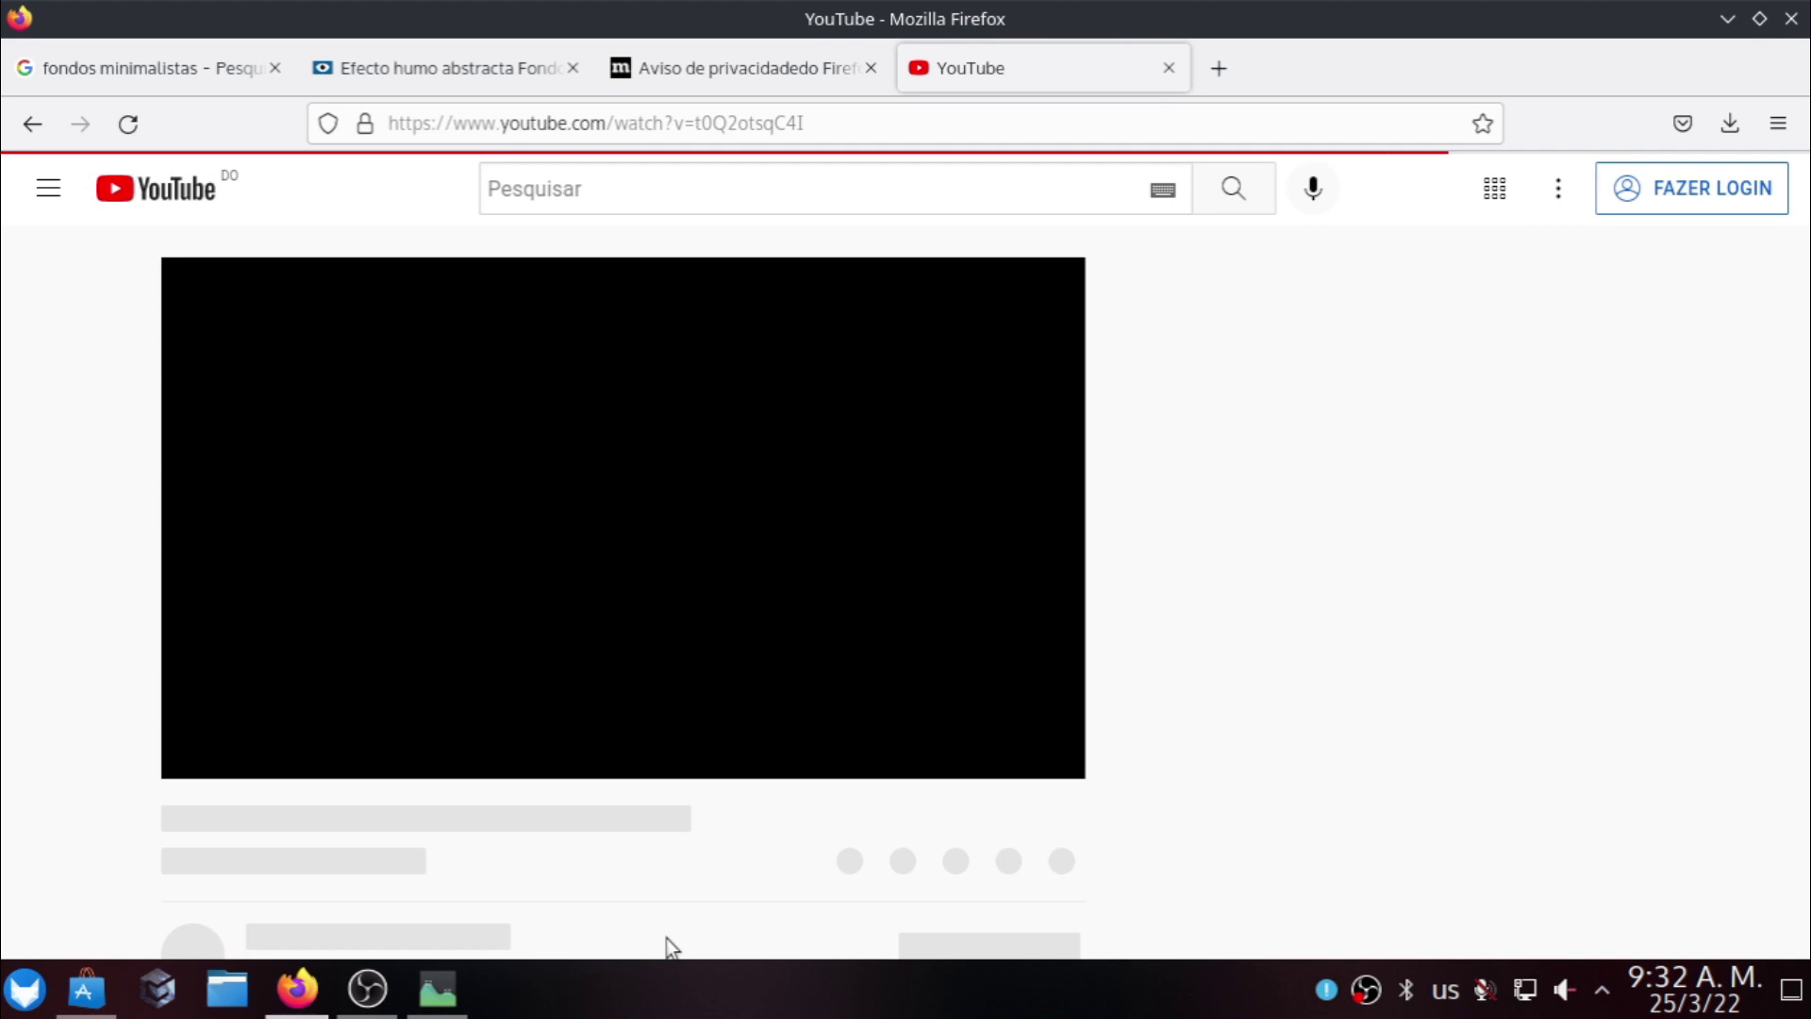
Unmute the audio and raise the system volume to 100%.
{"action": "key", "text": "XF86AudioRaiseVolume"}
{"action": "key", "text": "XF86AudioMute"}
{"action": "key", "text": "XF86AudioRaiseVolume"}
{"action": "key", "text": "XF86AudioRaiseVolume"}
{"action": "key", "text": "XF86AudioRaiseVolume"}
{"action": "key", "text": "XF86AudioRaiseVolume"}
{"action": "key", "text": "XF86AudioRaiseVolume"}
{"action": "key", "text": "XF86AudioRaiseVolume"}
{"action": "key", "text": "XF86AudioRaiseVolume"}
{"action": "key", "text": "XF86AudioRaiseVolume"}
{"action": "key", "text": "XF86AudioRaiseVolume"}
{"action": "key", "text": "XF86AudioRaiseVolume"}
{"action": "key", "text": "XF86AudioRaiseVolume"}
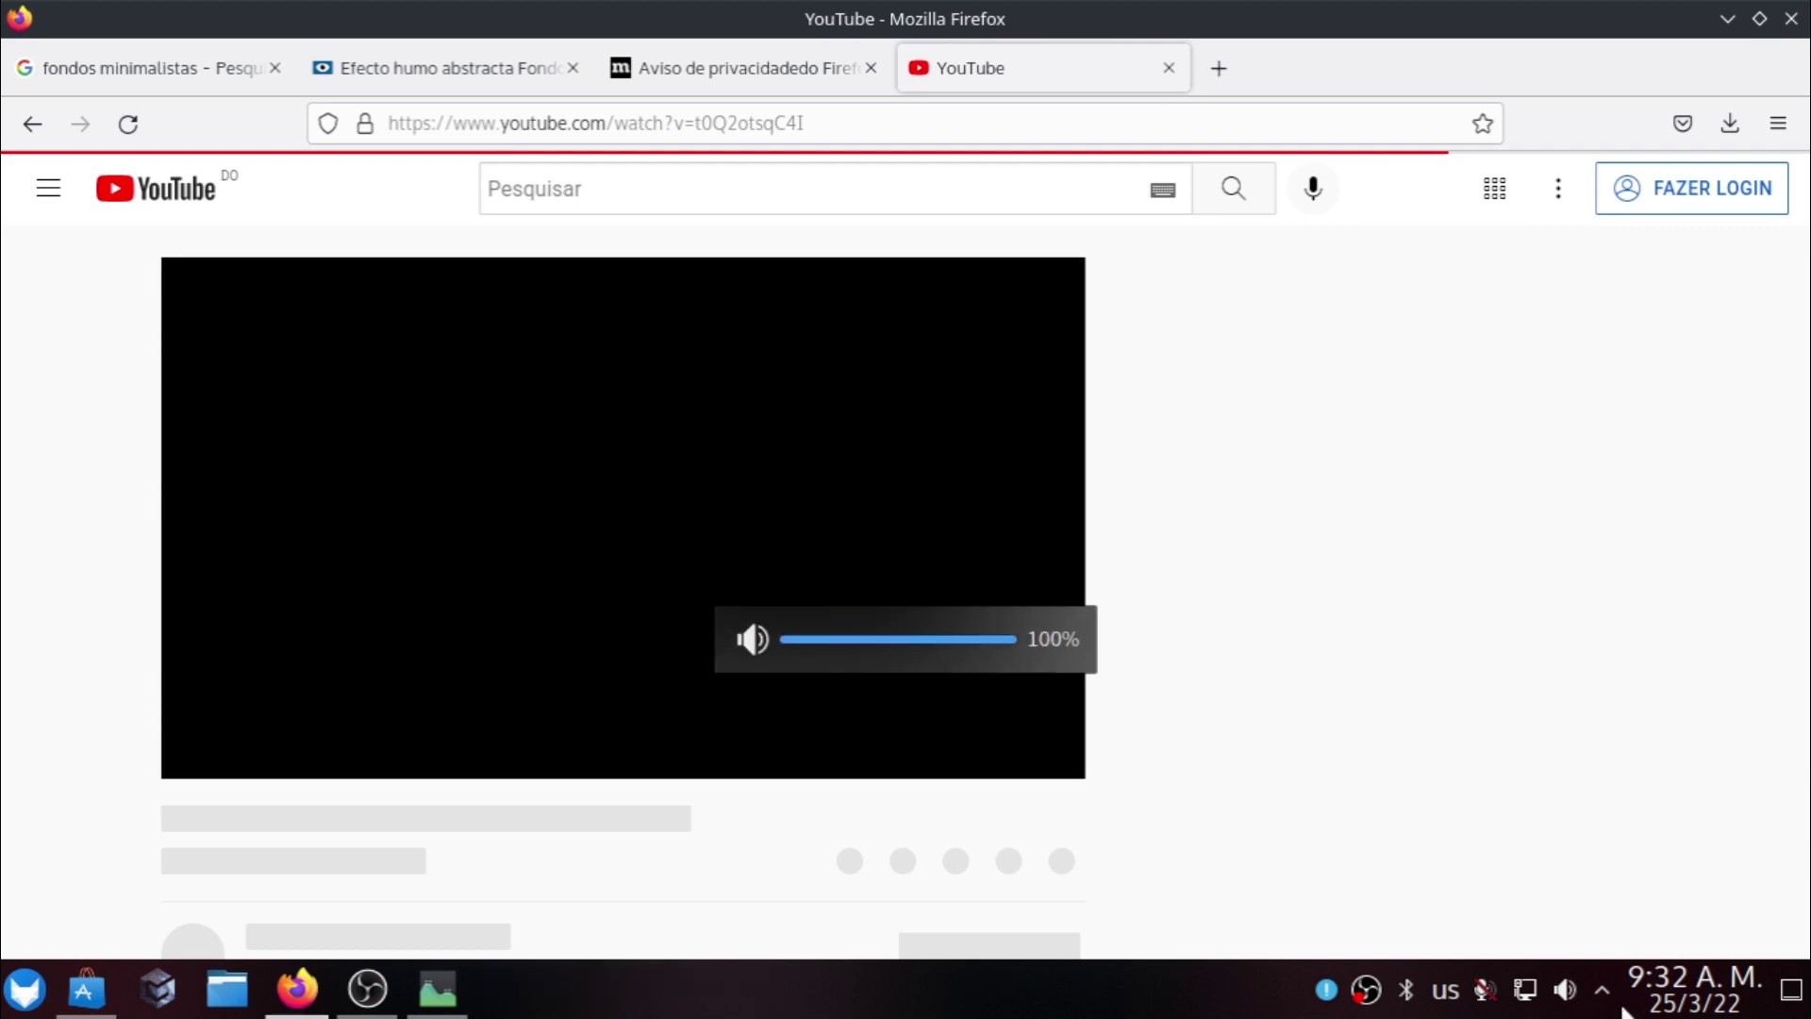
Lower the system volume all the way down until there is no audio.
{"action": "key", "text": "XF86AudioLowerVolume"}
{"action": "key", "text": "XF86AudioLowerVolume"}
{"action": "key", "text": "XF86AudioLowerVolume"}
{"action": "key", "text": "XF86AudioLowerVolume"}
{"action": "key", "text": "XF86AudioLowerVolume"}
{"action": "key", "text": "XF86AudioLowerVolume"}
{"action": "key", "text": "XF86AudioLowerVolume"}
{"action": "key", "text": "XF86AudioLowerVolume"}
{"action": "key", "text": "XF86AudioLowerVolume"}
{"action": "key", "text": "XF86AudioLowerVolume"}
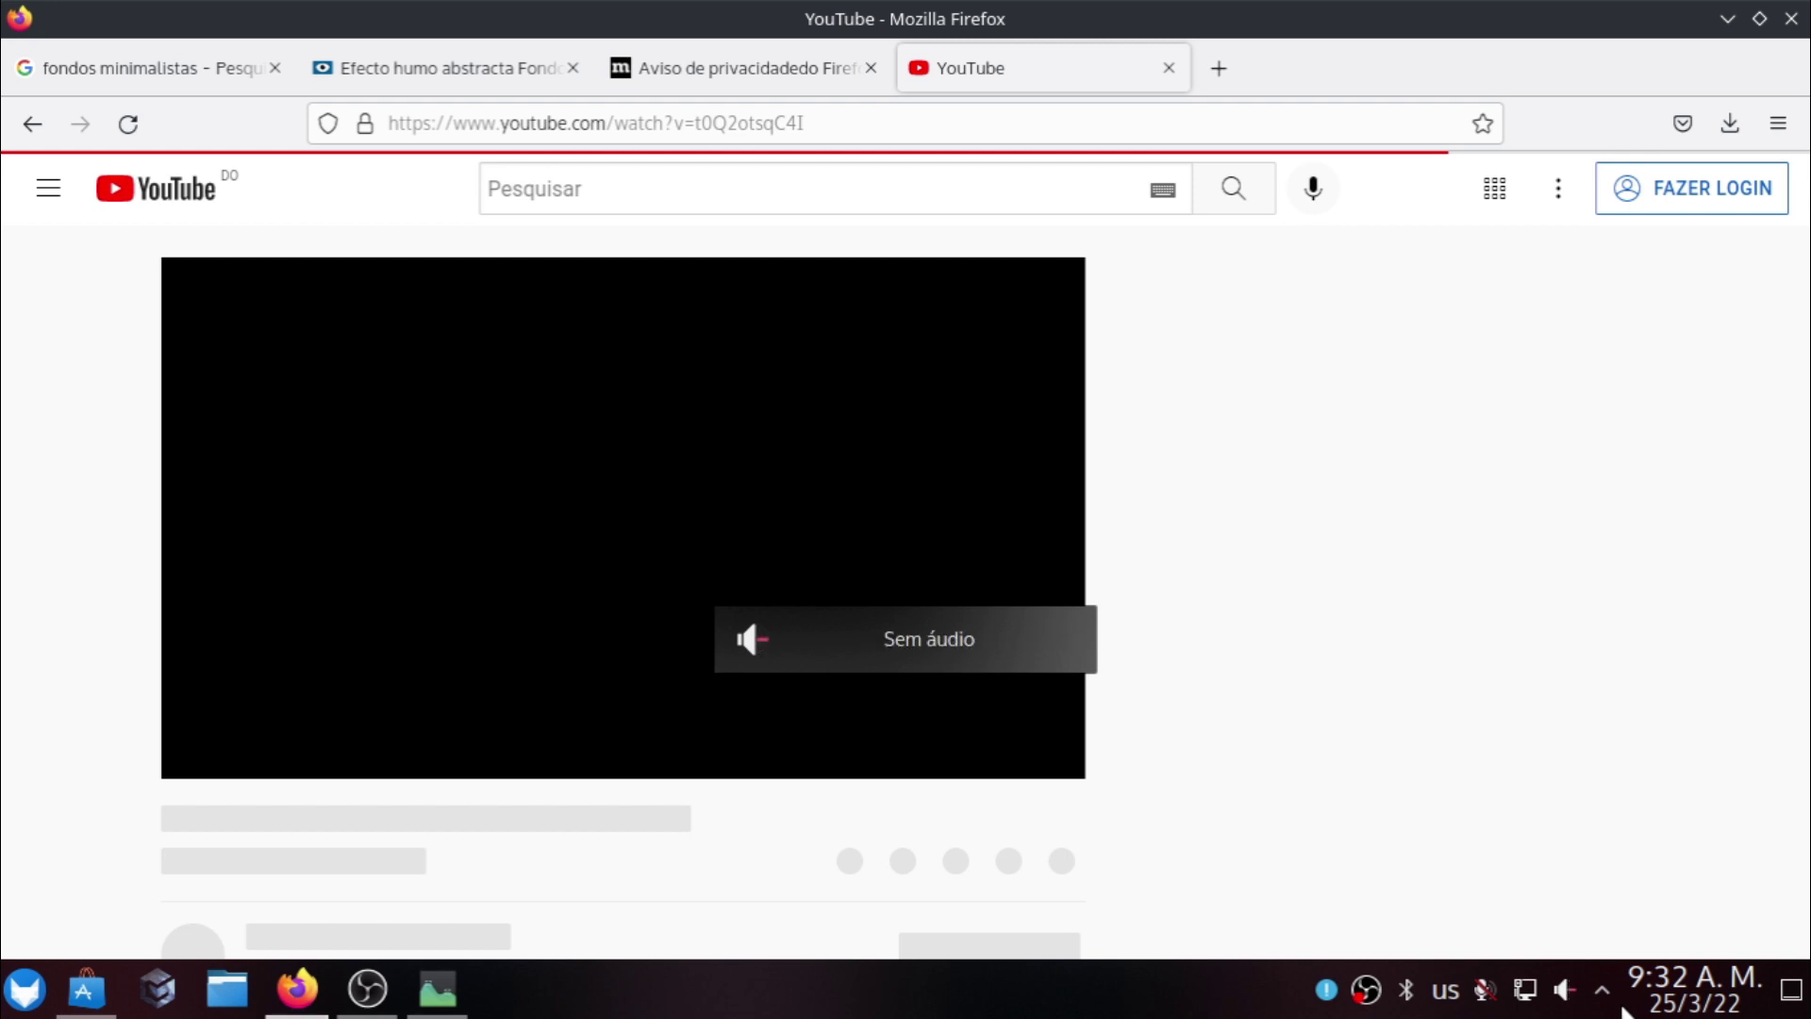
Minimise the browser, open the desktop wallpaper settings and apply the pintura-en-ondas image as the wallpaper.
{"action": "left_click", "coordinate": [1729, 17]}
{"action": "right_click", "coordinate": [732, 487]}
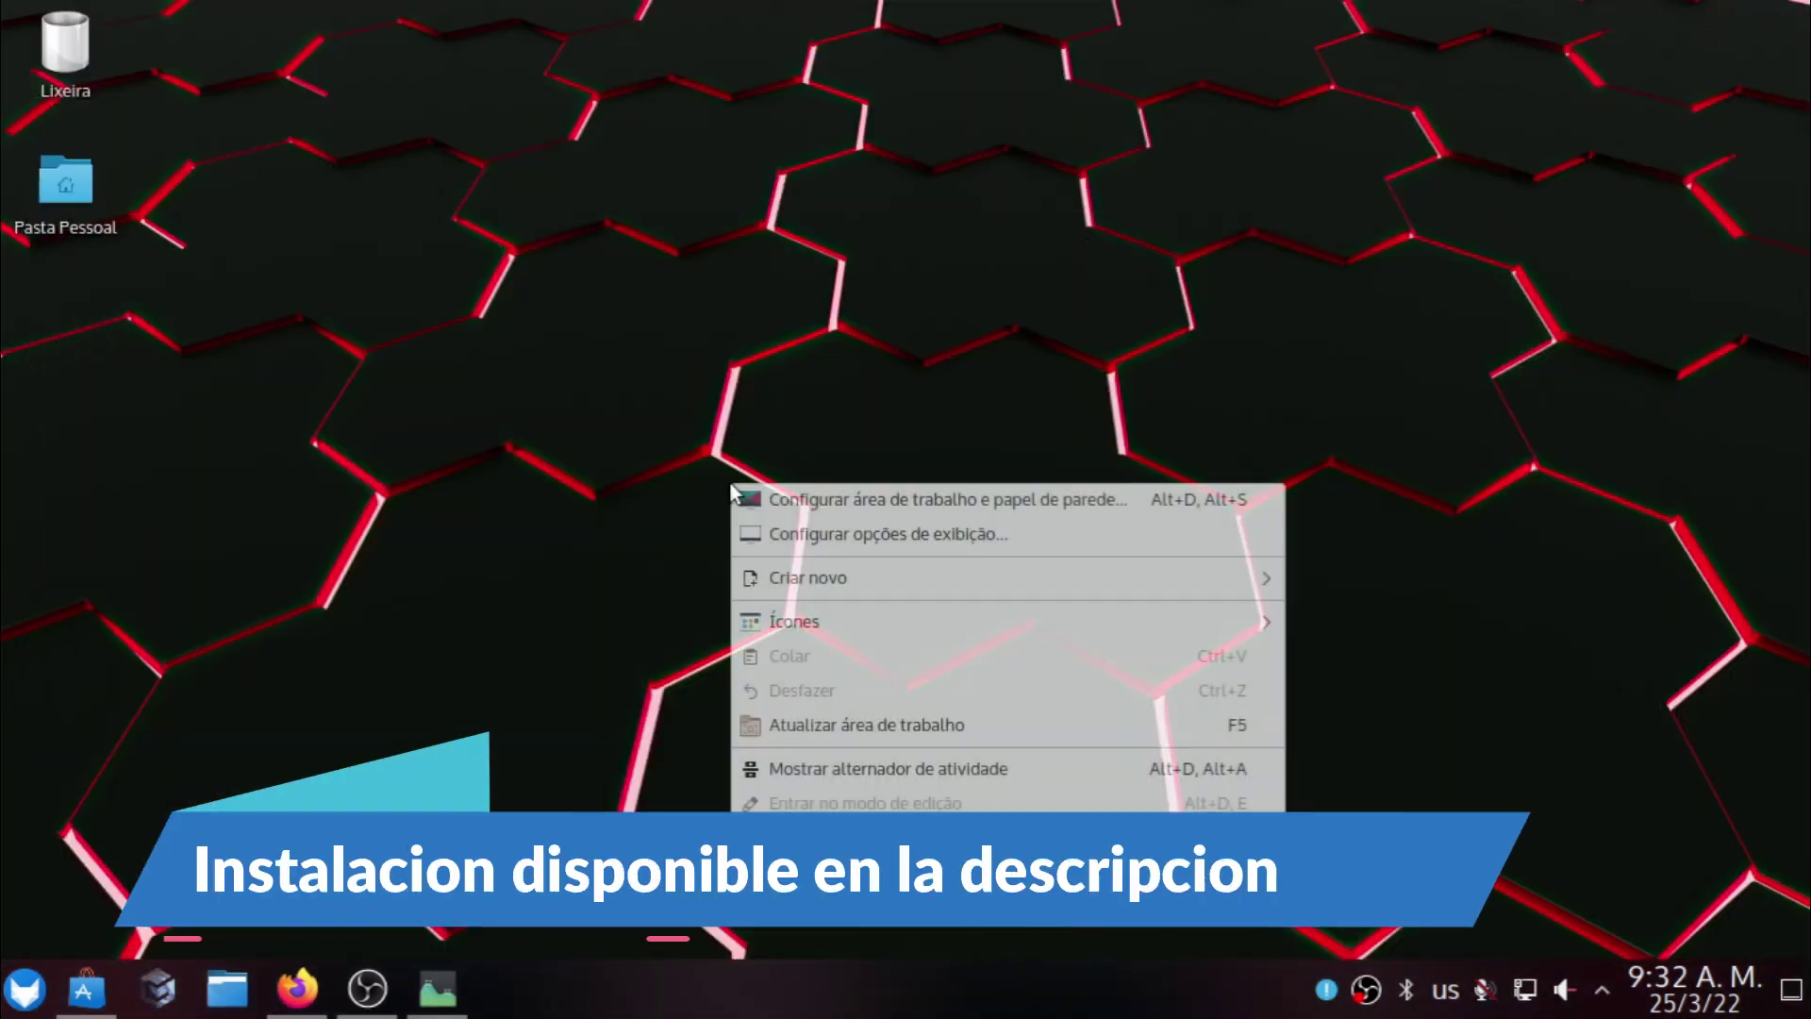
{"action": "left_click", "coordinate": [773, 502]}
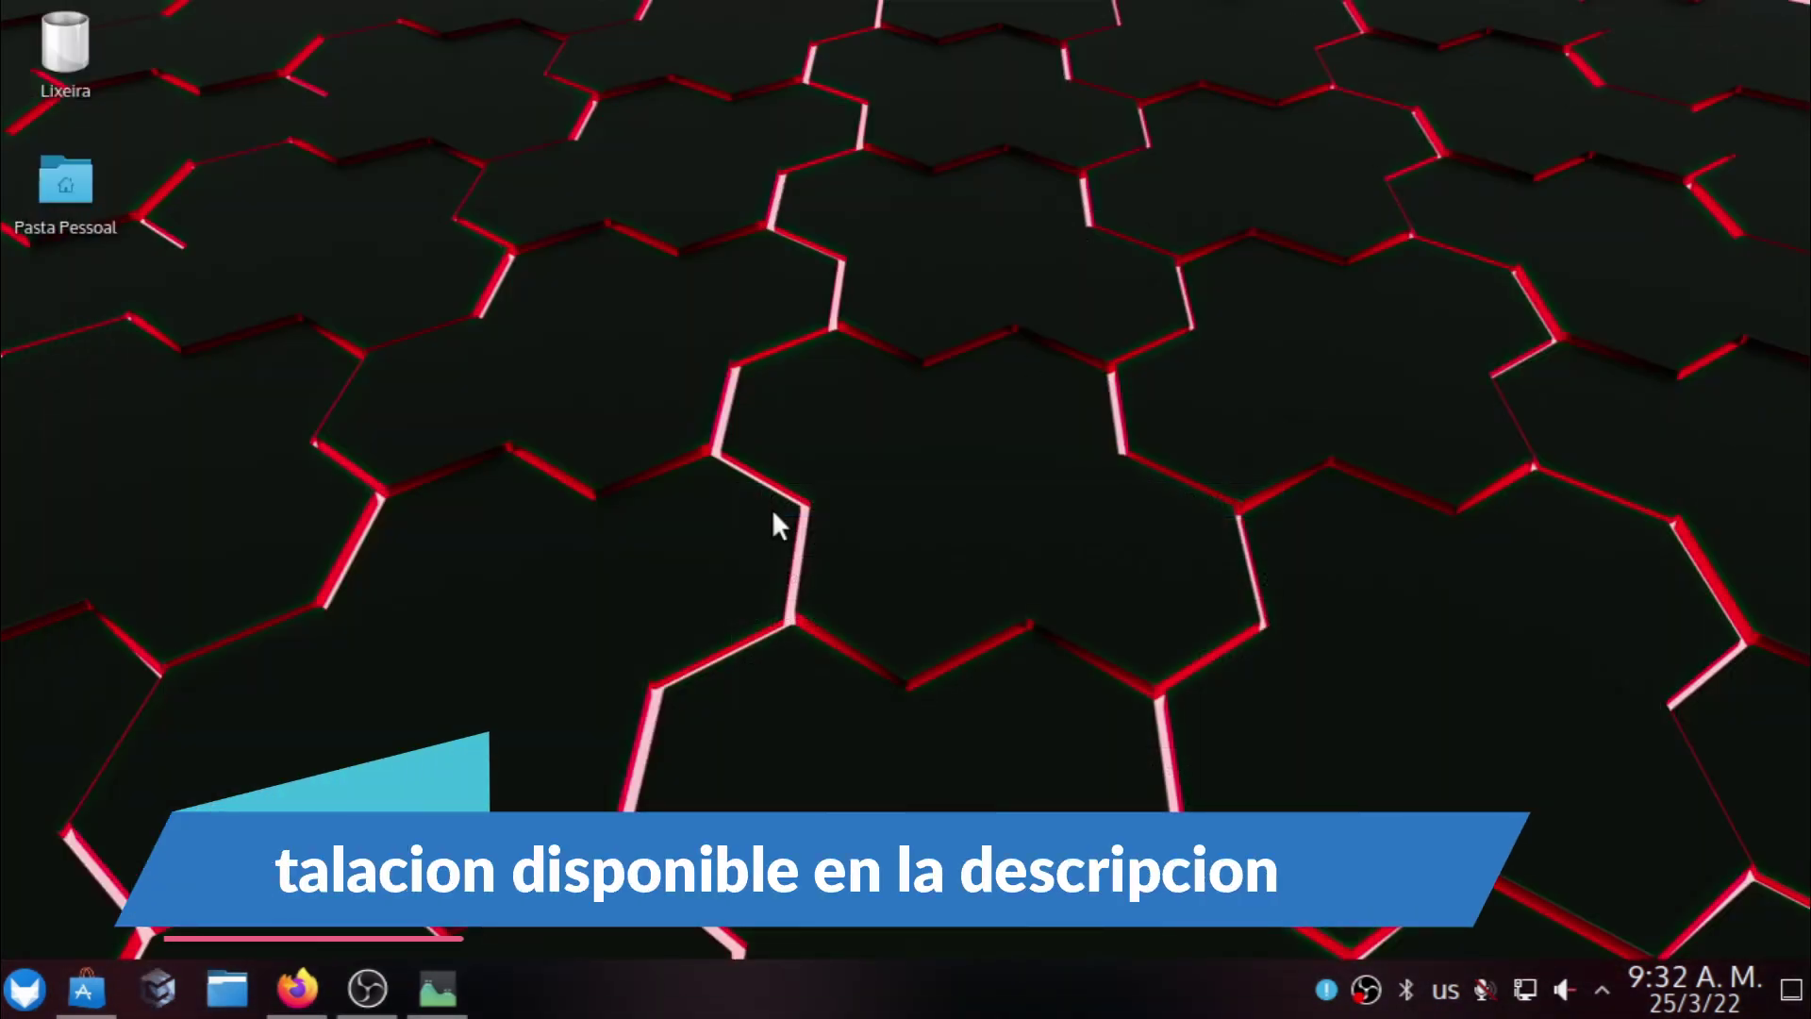
{"action": "scroll", "coordinate": [779, 524], "scroll_direction": "down", "scroll_amount": 2}
{"action": "scroll", "coordinate": [779, 524], "scroll_direction": "up", "scroll_amount": 2}
{"action": "scroll", "coordinate": [779, 525], "scroll_direction": "down", "scroll_amount": 2}
{"action": "key", "text": "Down"}
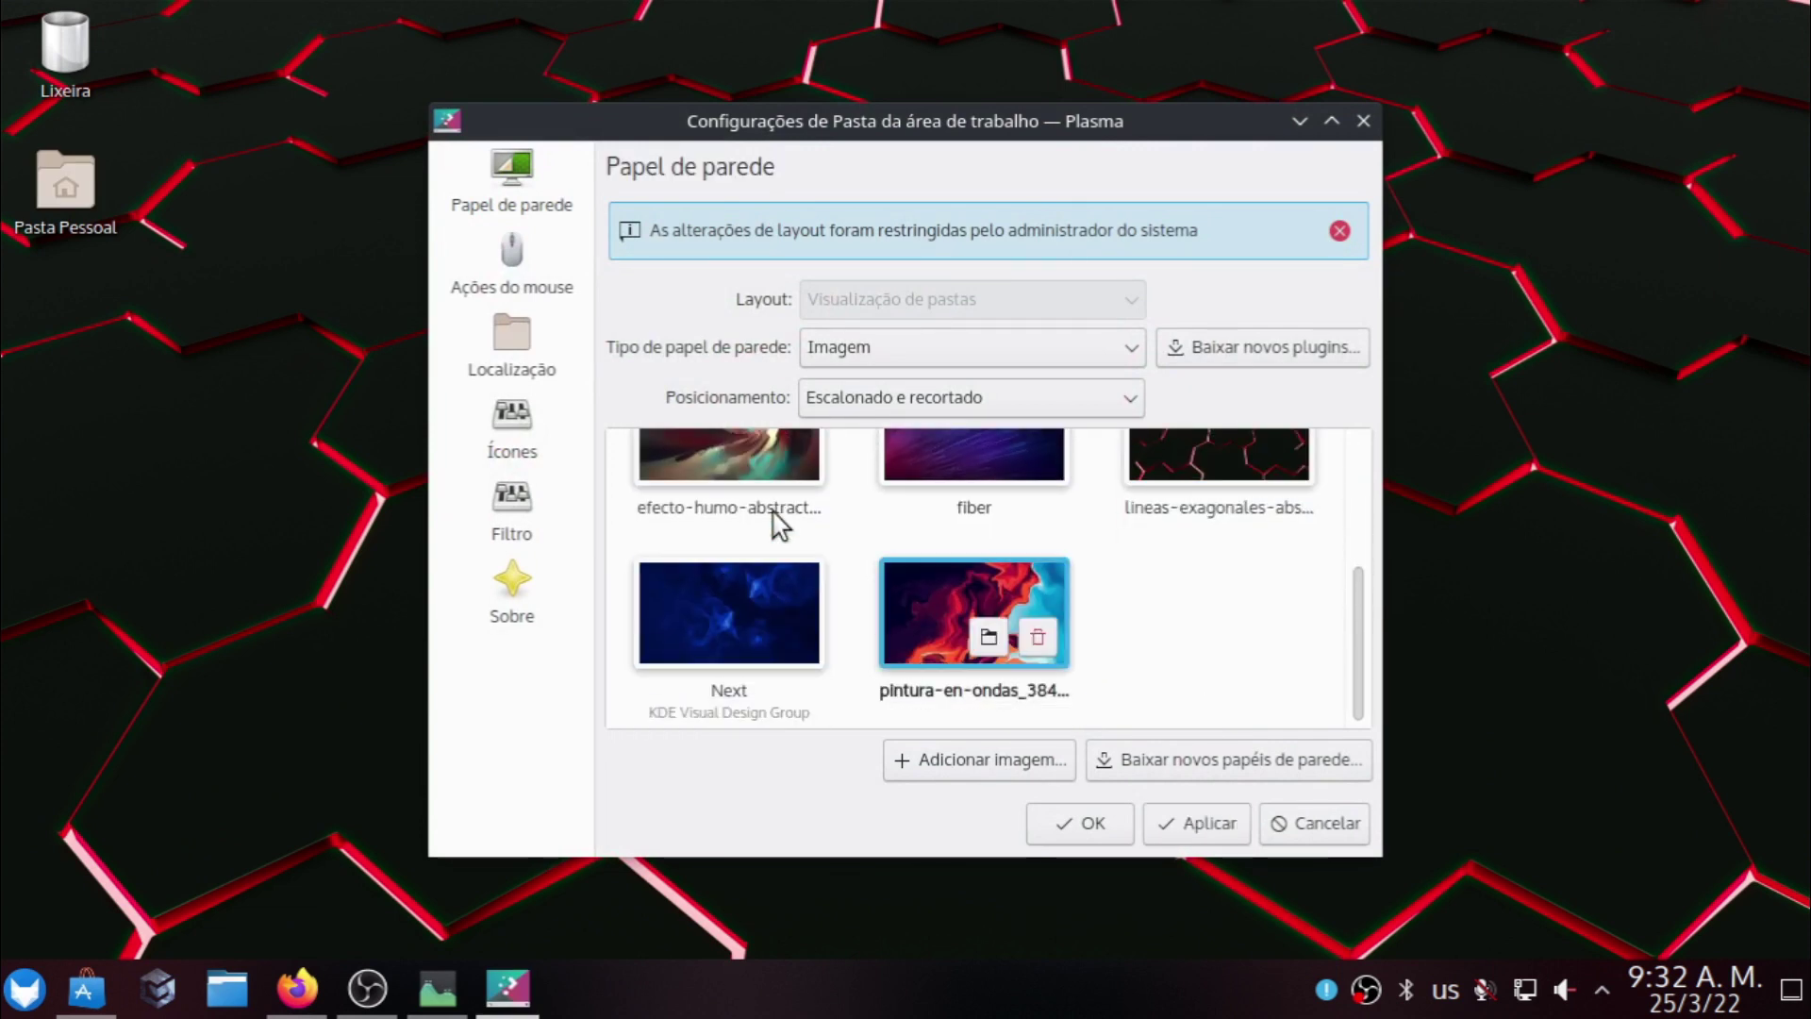
{"action": "key", "text": "alt+a"}
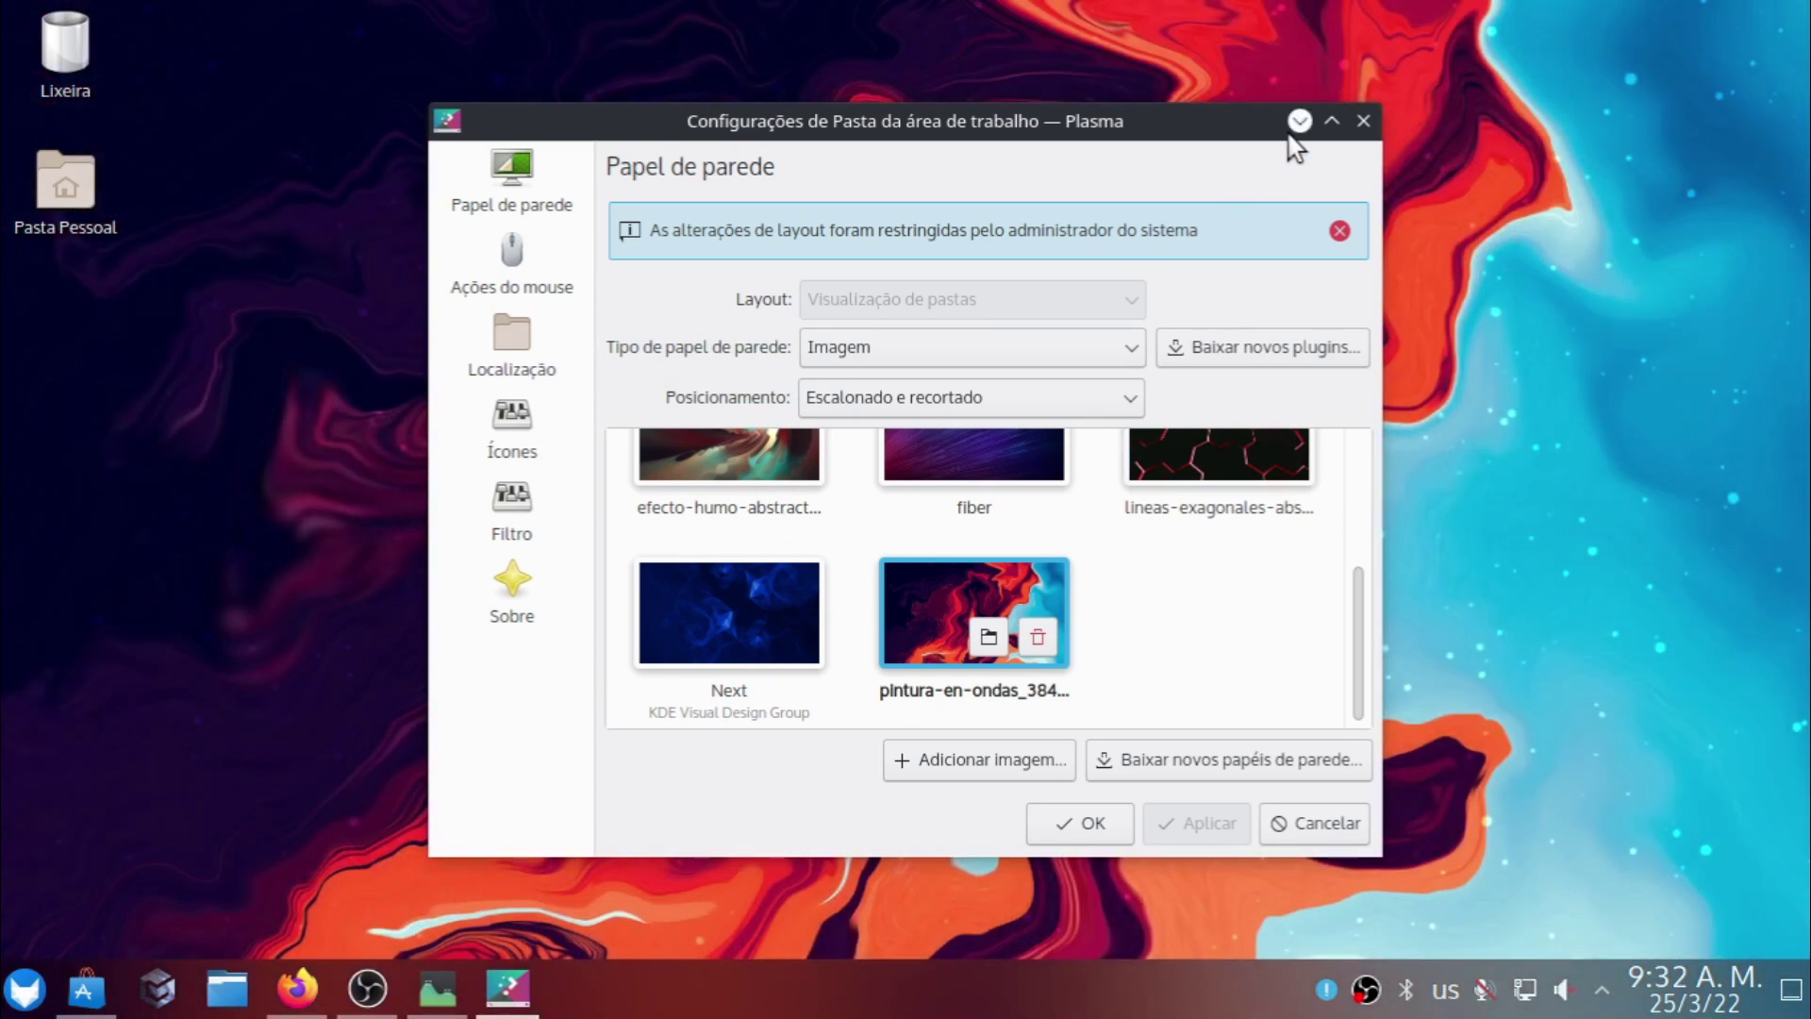
Minimise the wallpaper settings, capture the full screen with Spectacle, save the image as i.png in Imagens, and minimise Spectacle.
{"action": "left_click", "coordinate": [1298, 122]}
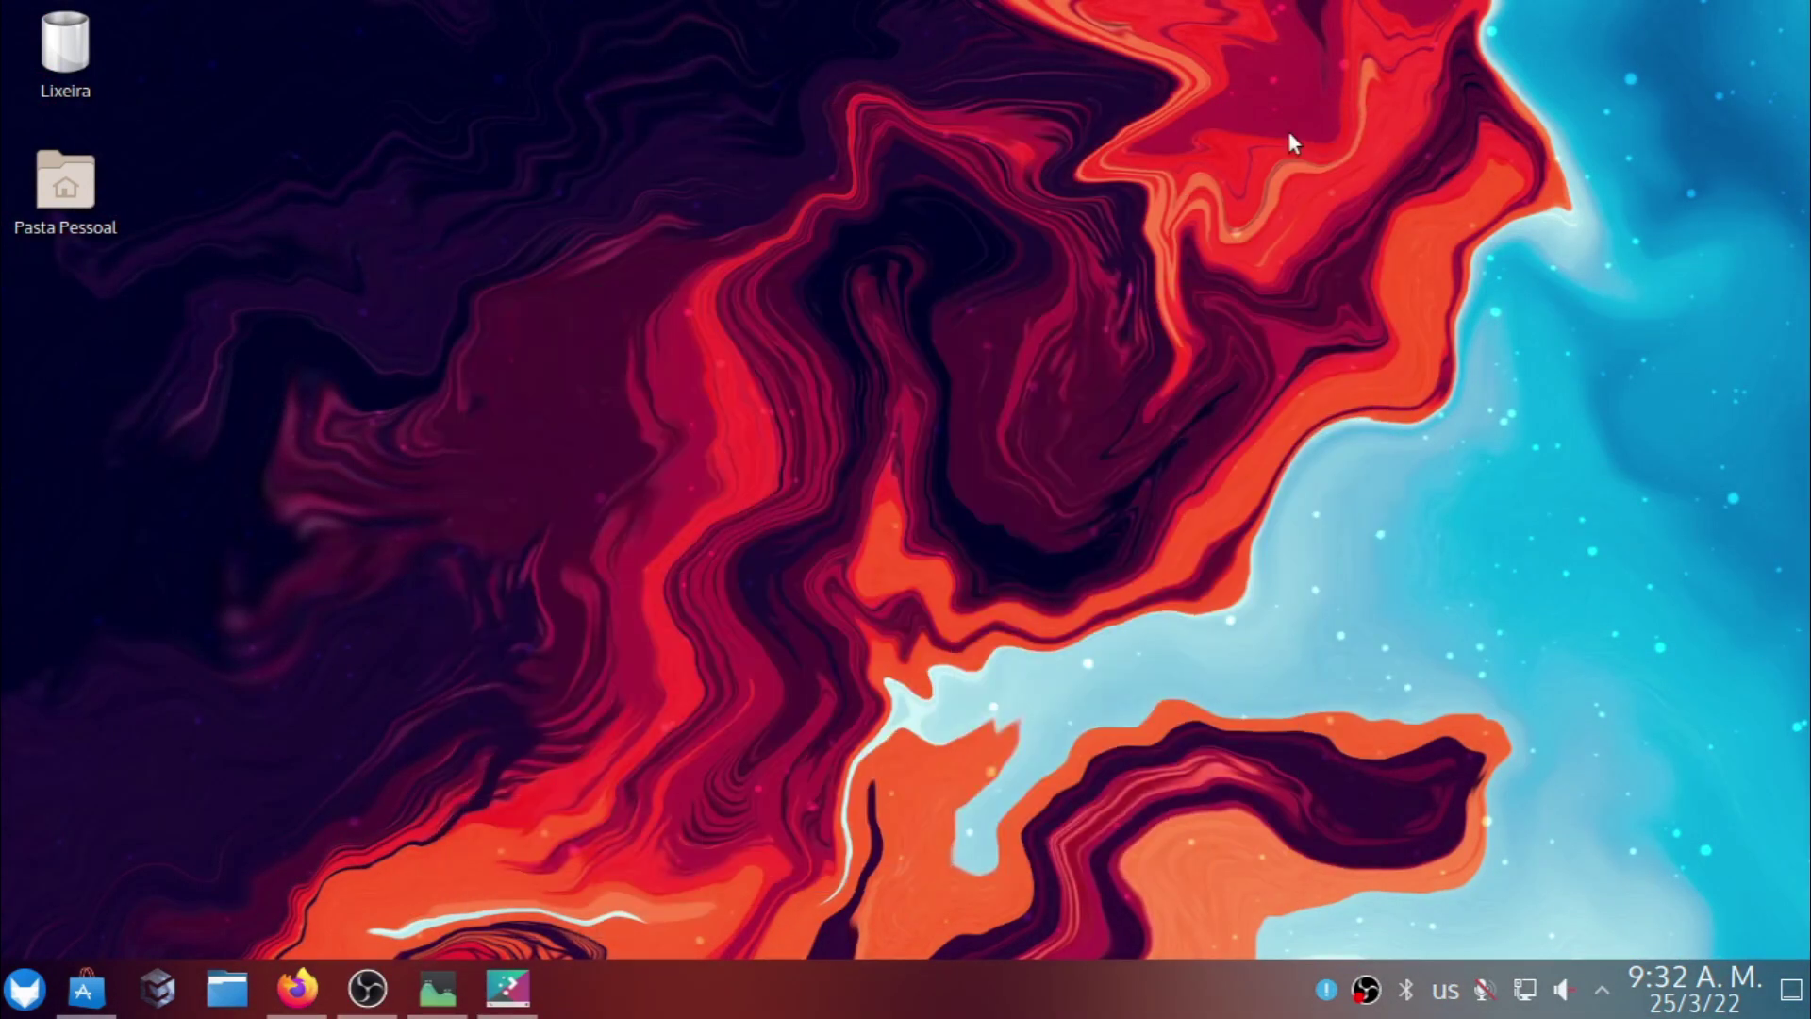
{"action": "key", "text": "Print"}
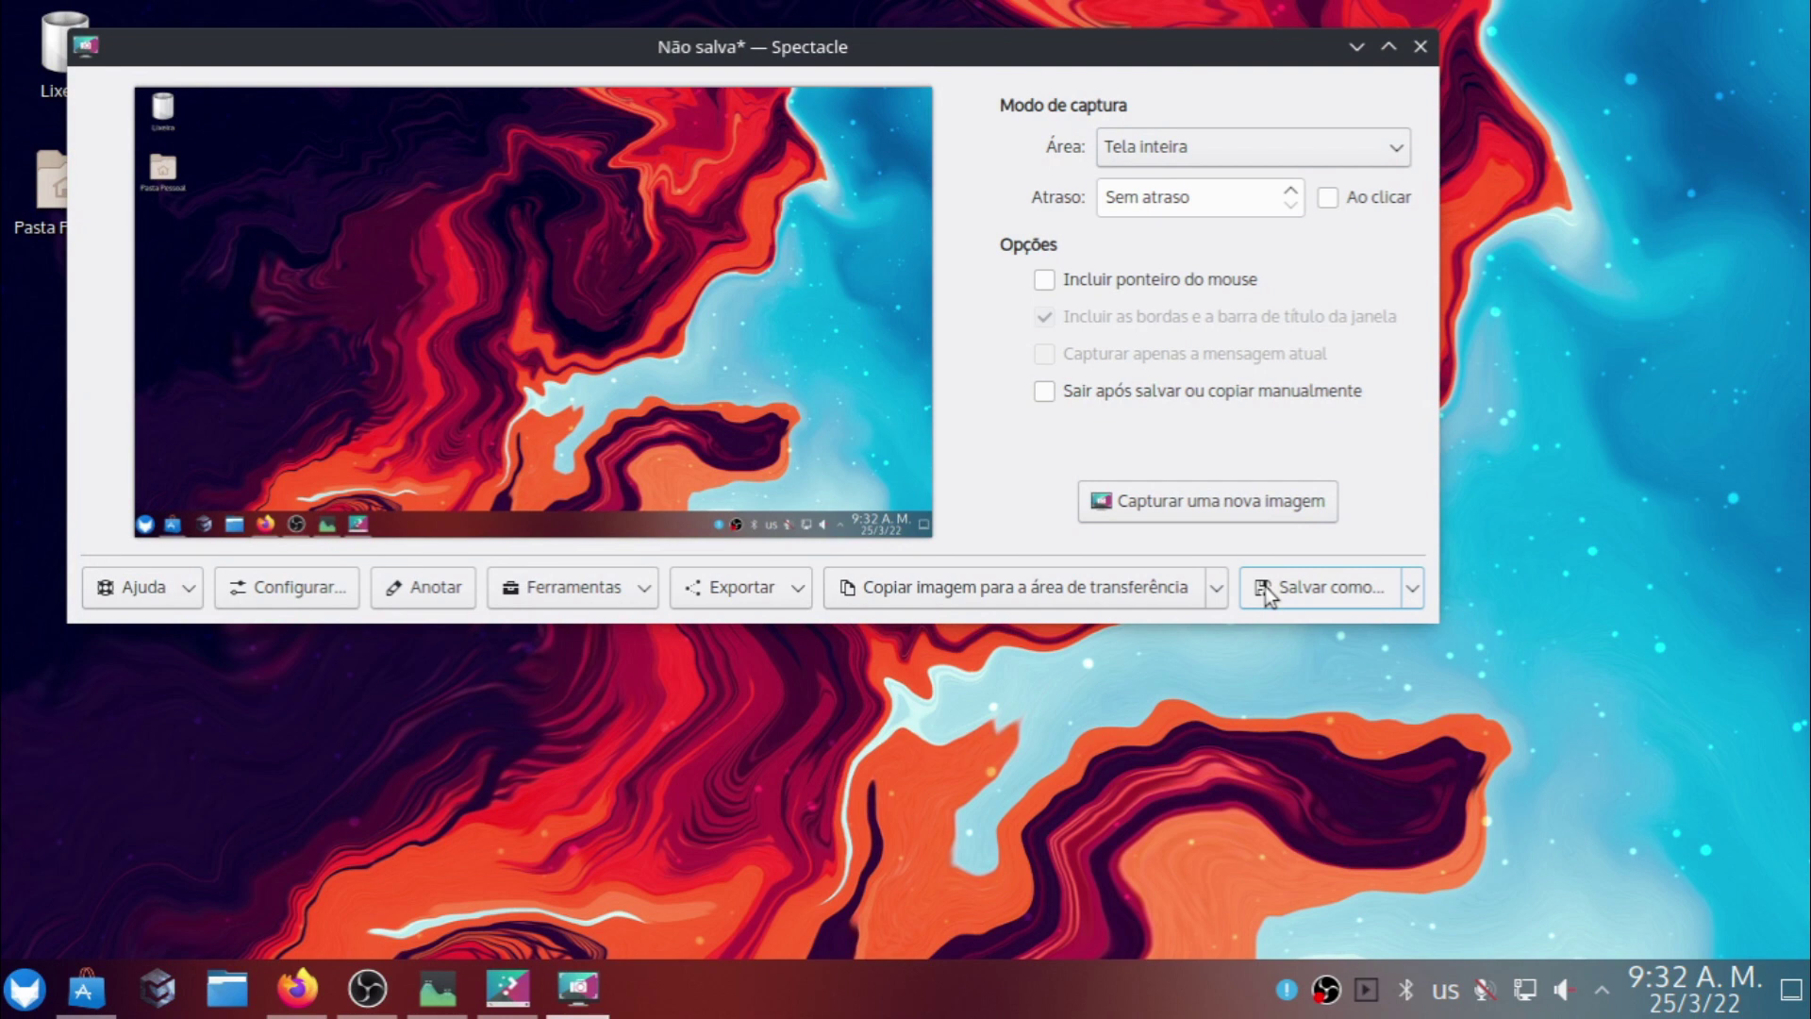
{"action": "left_click", "coordinate": [1293, 587]}
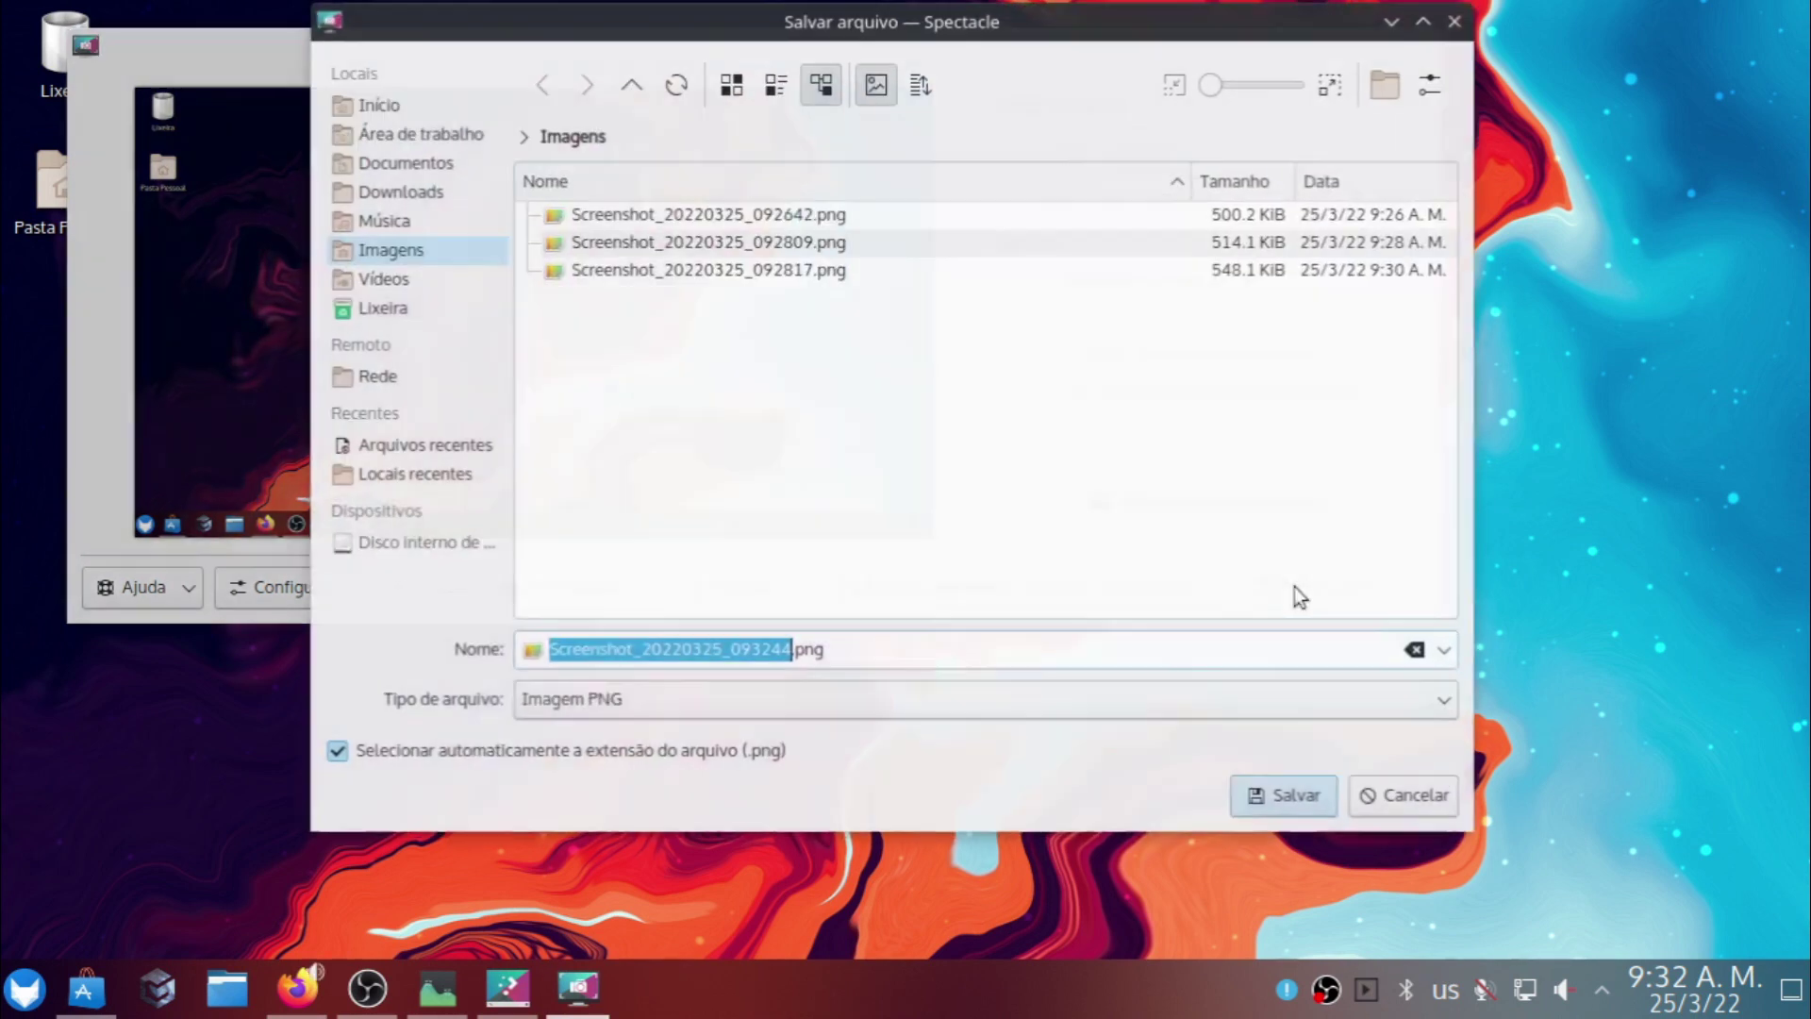
{"action": "key", "text": "BackSpace"}
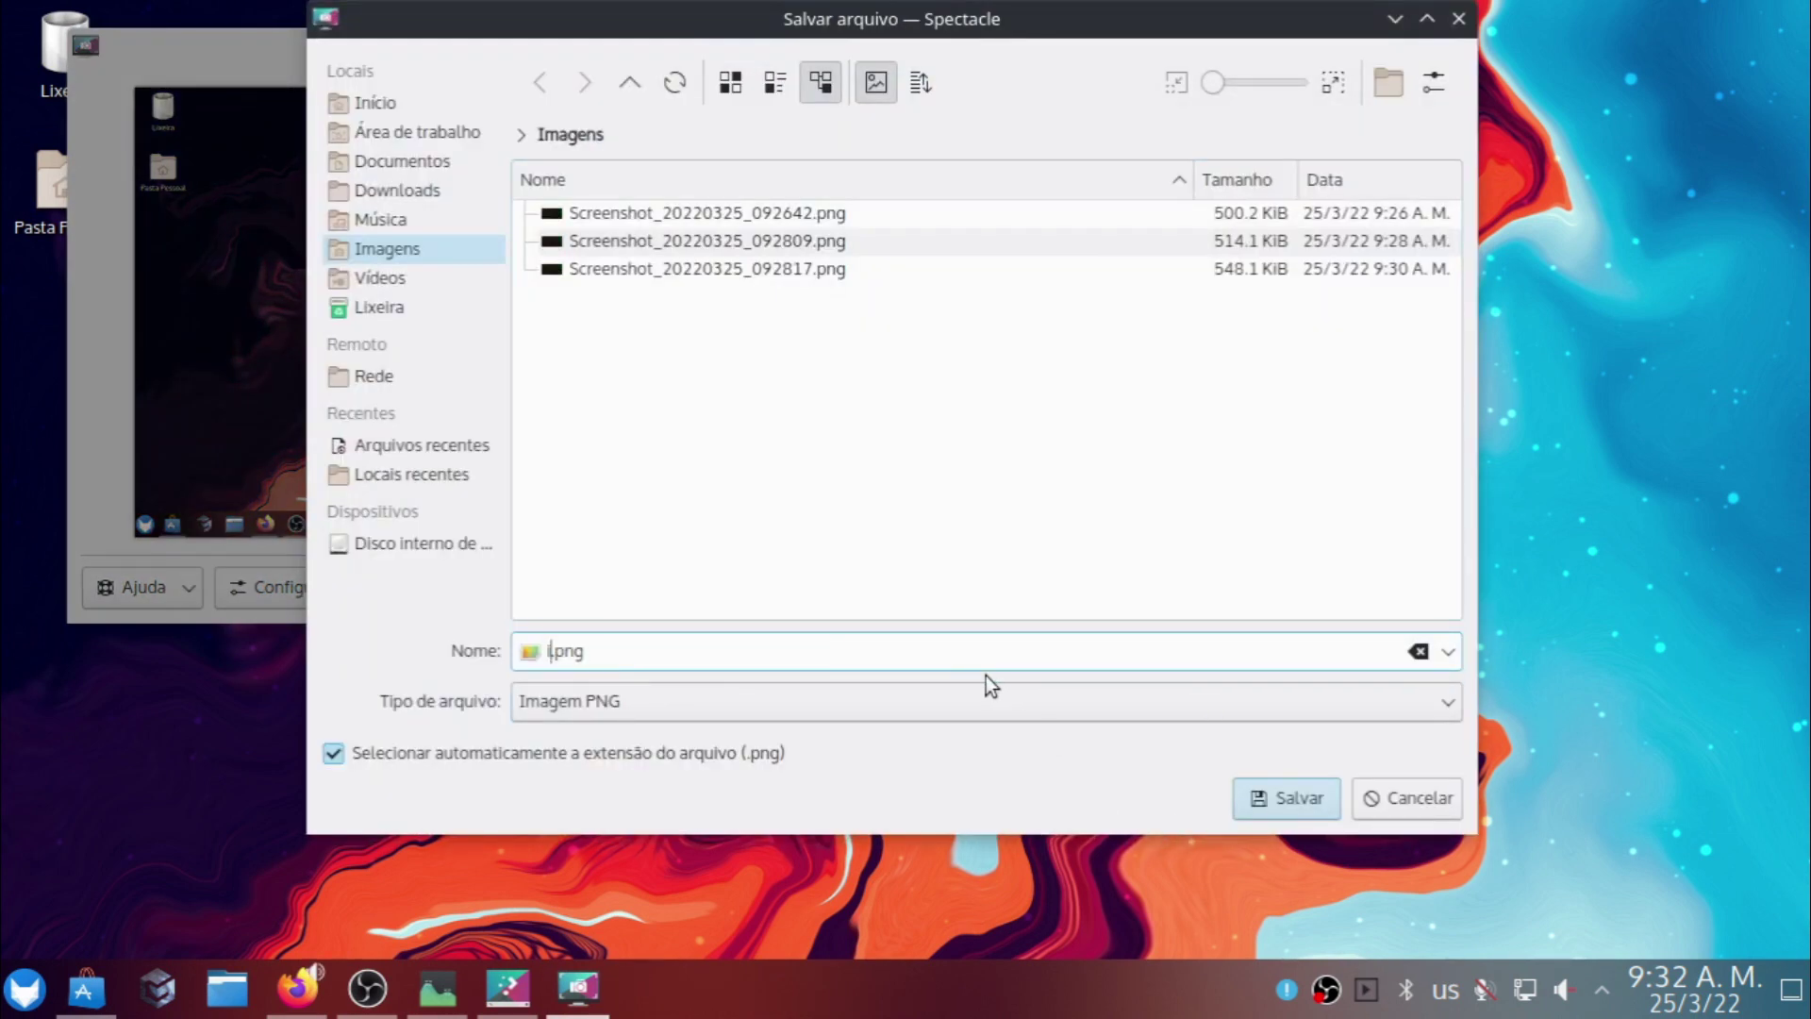
{"action": "left_click", "coordinate": [1288, 804]}
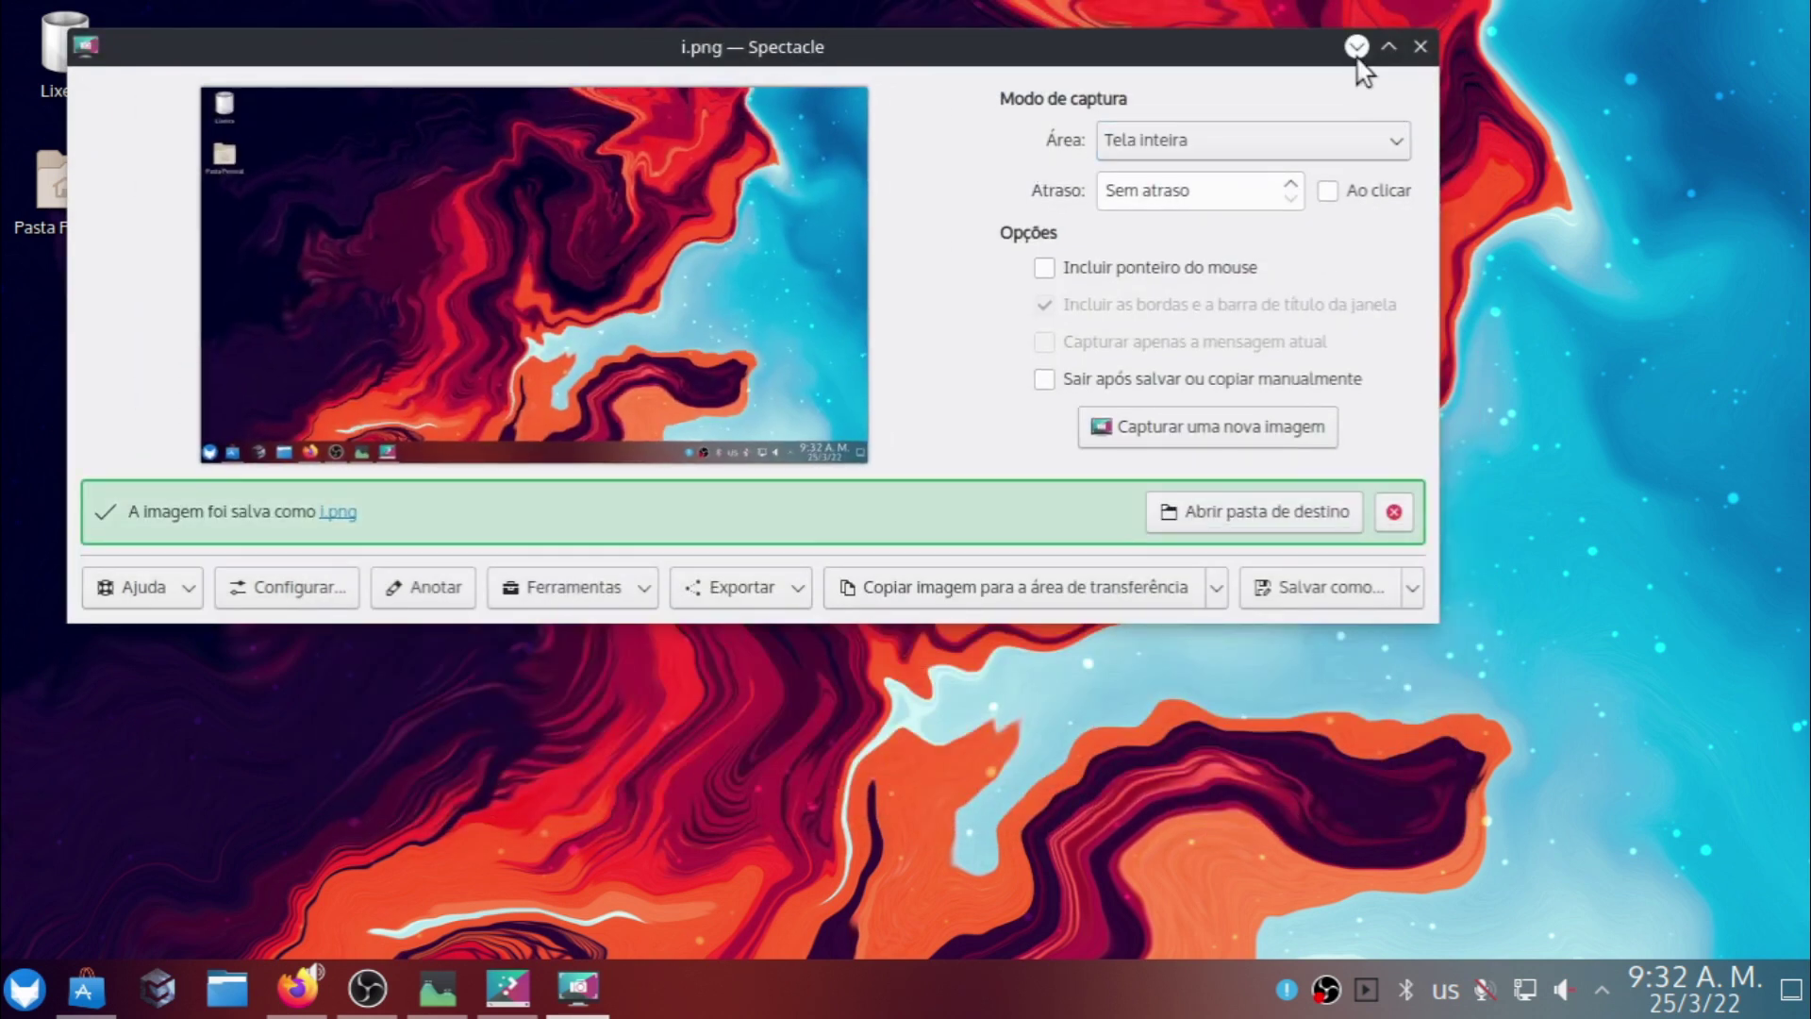
{"action": "left_click", "coordinate": [1357, 55]}
Reopen the desktop wallpaper settings, apply the efecto-humo-abstract image as the wallpaper and minimise the settings window.
{"action": "right_click", "coordinate": [1017, 604]}
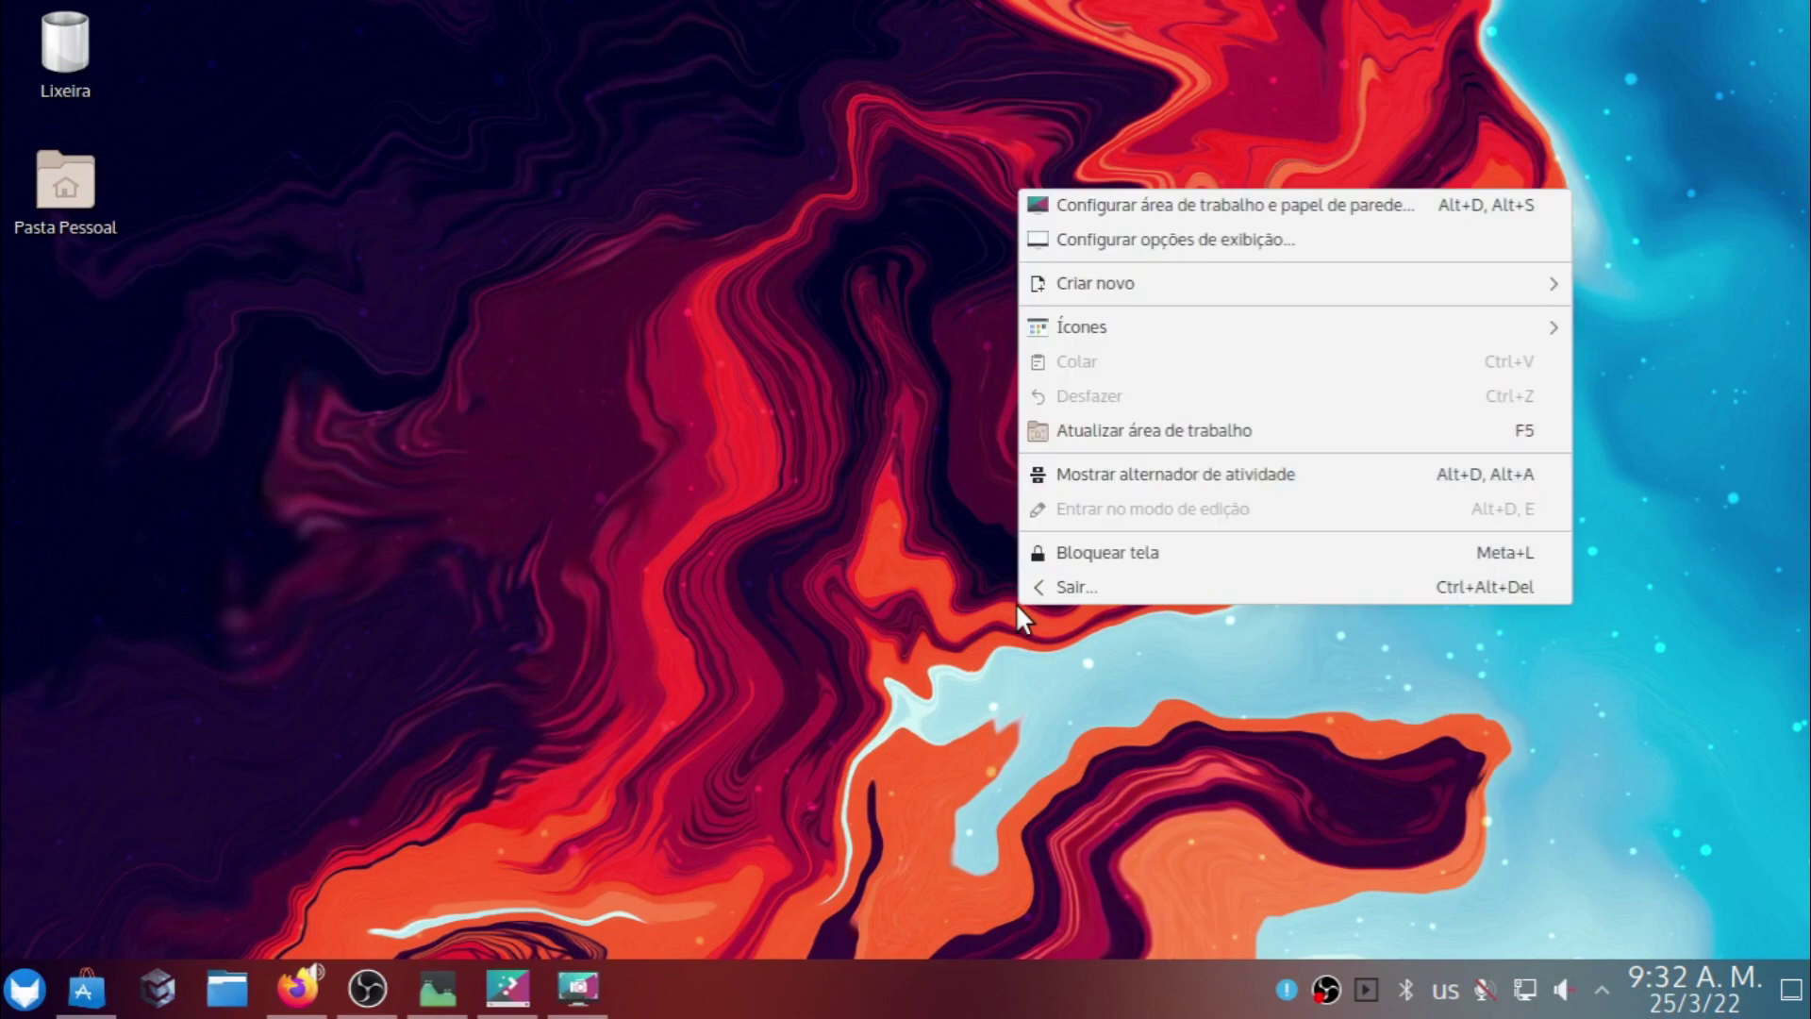
{"action": "left_click", "coordinate": [1164, 208]}
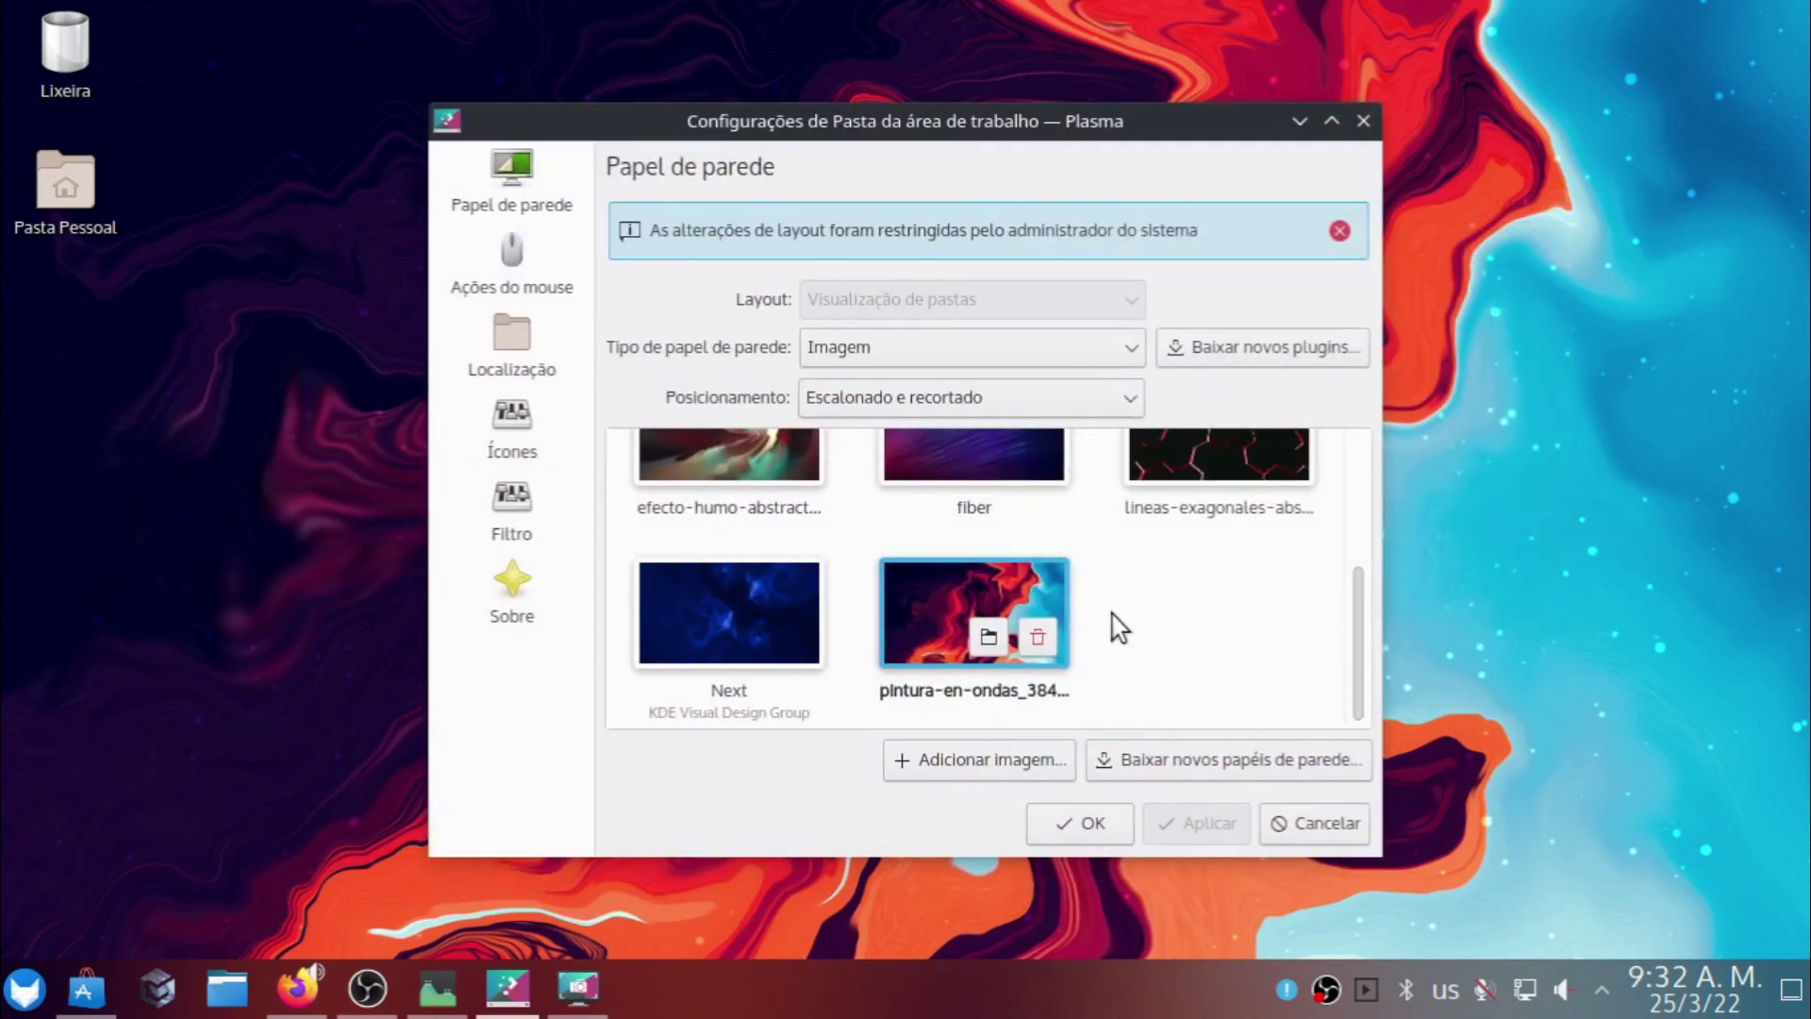
{"action": "scroll", "coordinate": [1118, 627], "scroll_direction": "up", "scroll_amount": 3}
{"action": "scroll", "coordinate": [1108, 663], "scroll_direction": "down", "scroll_amount": 2}
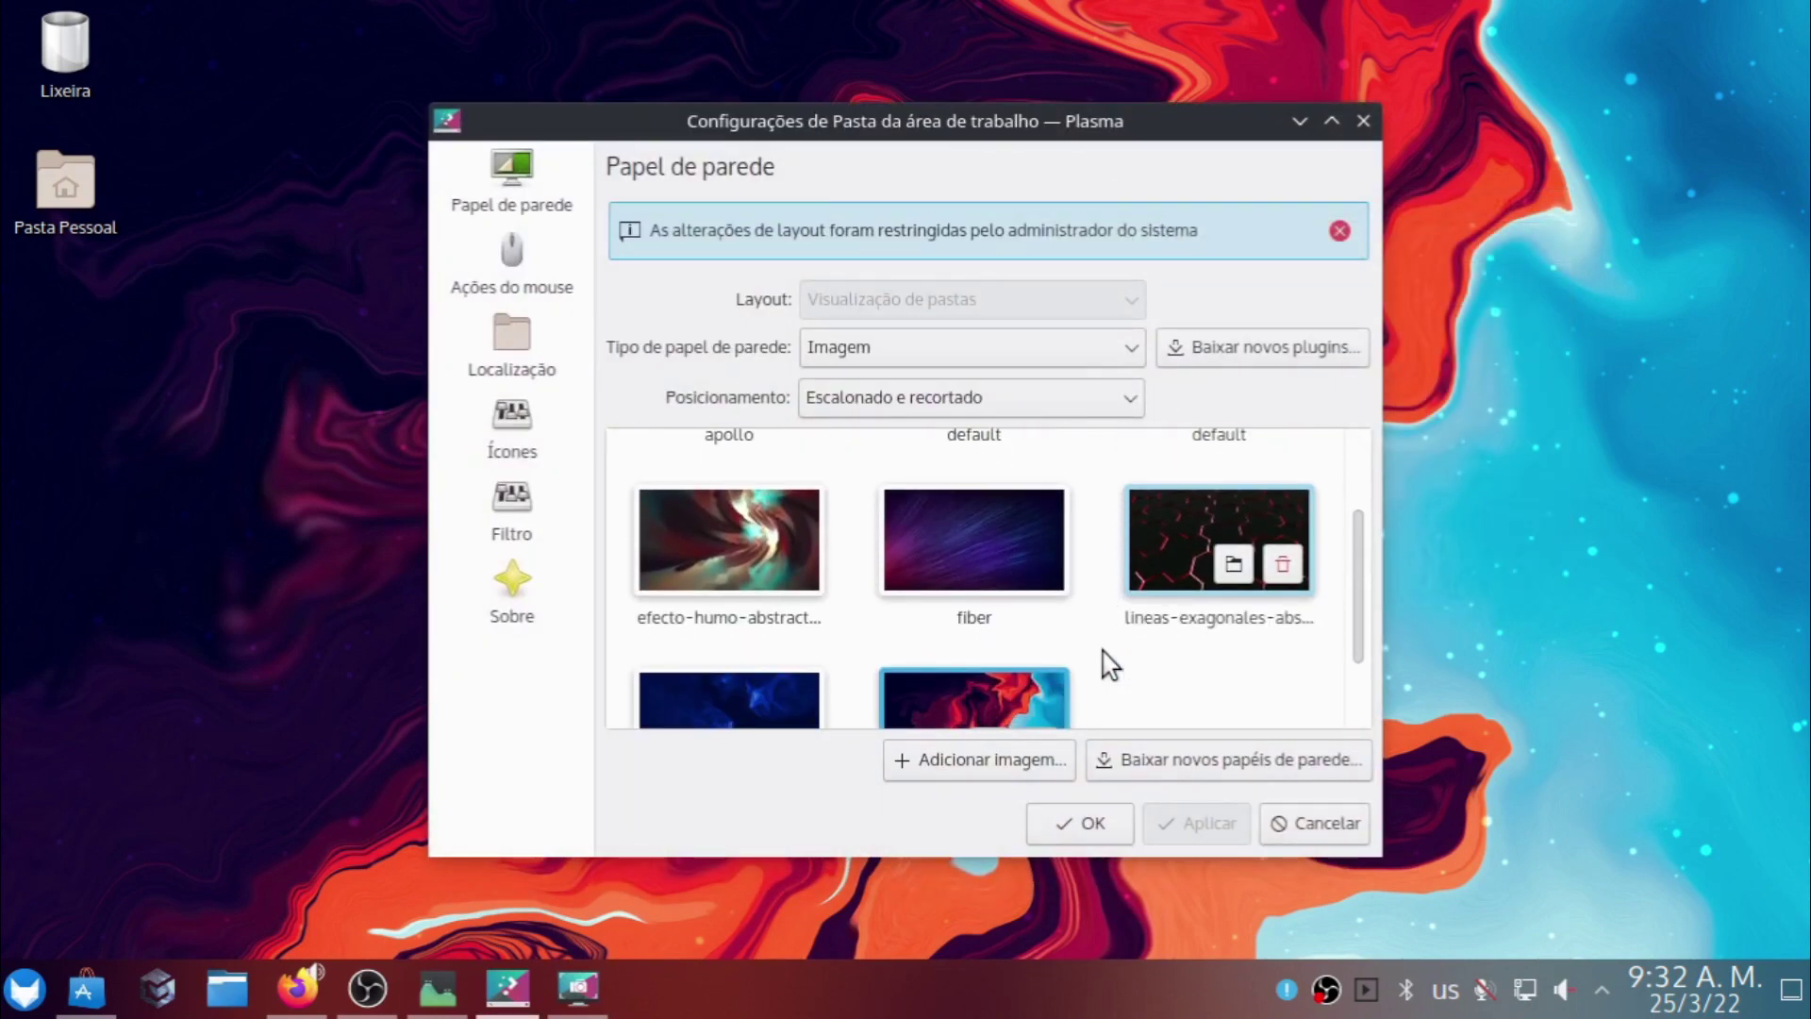
{"action": "left_click", "coordinate": [728, 555]}
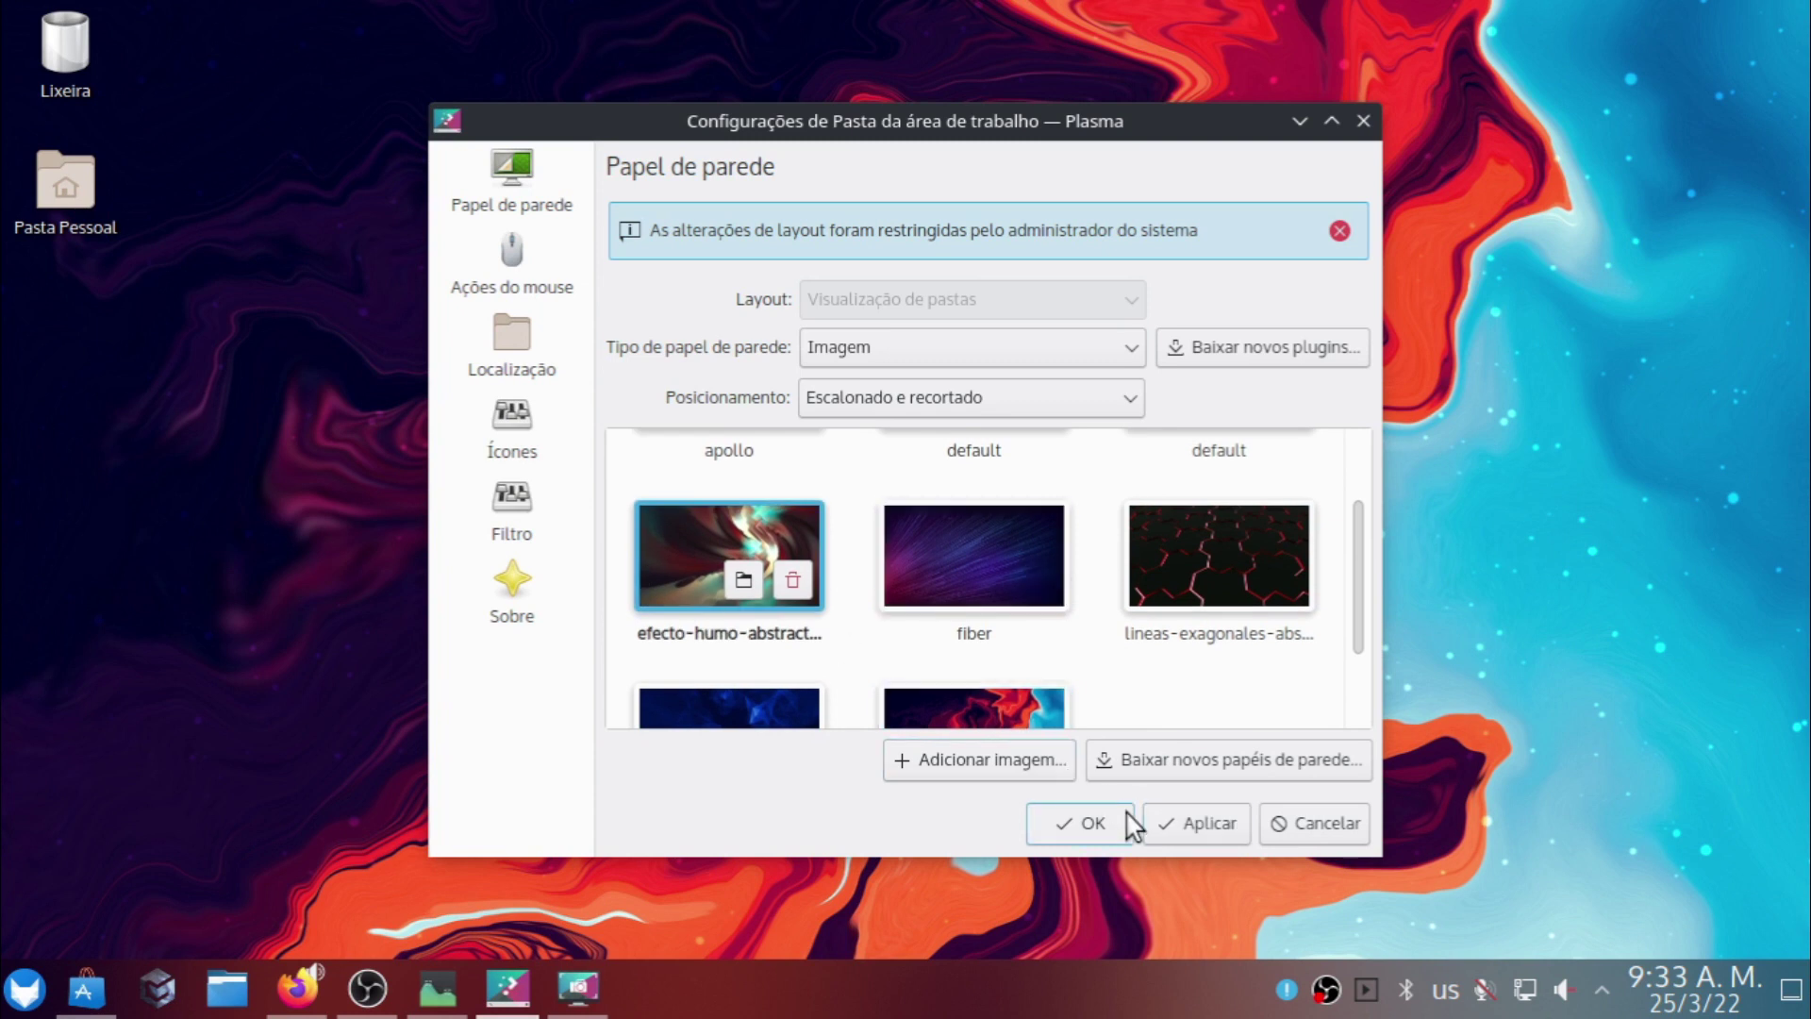
{"action": "left_click", "coordinate": [1161, 831]}
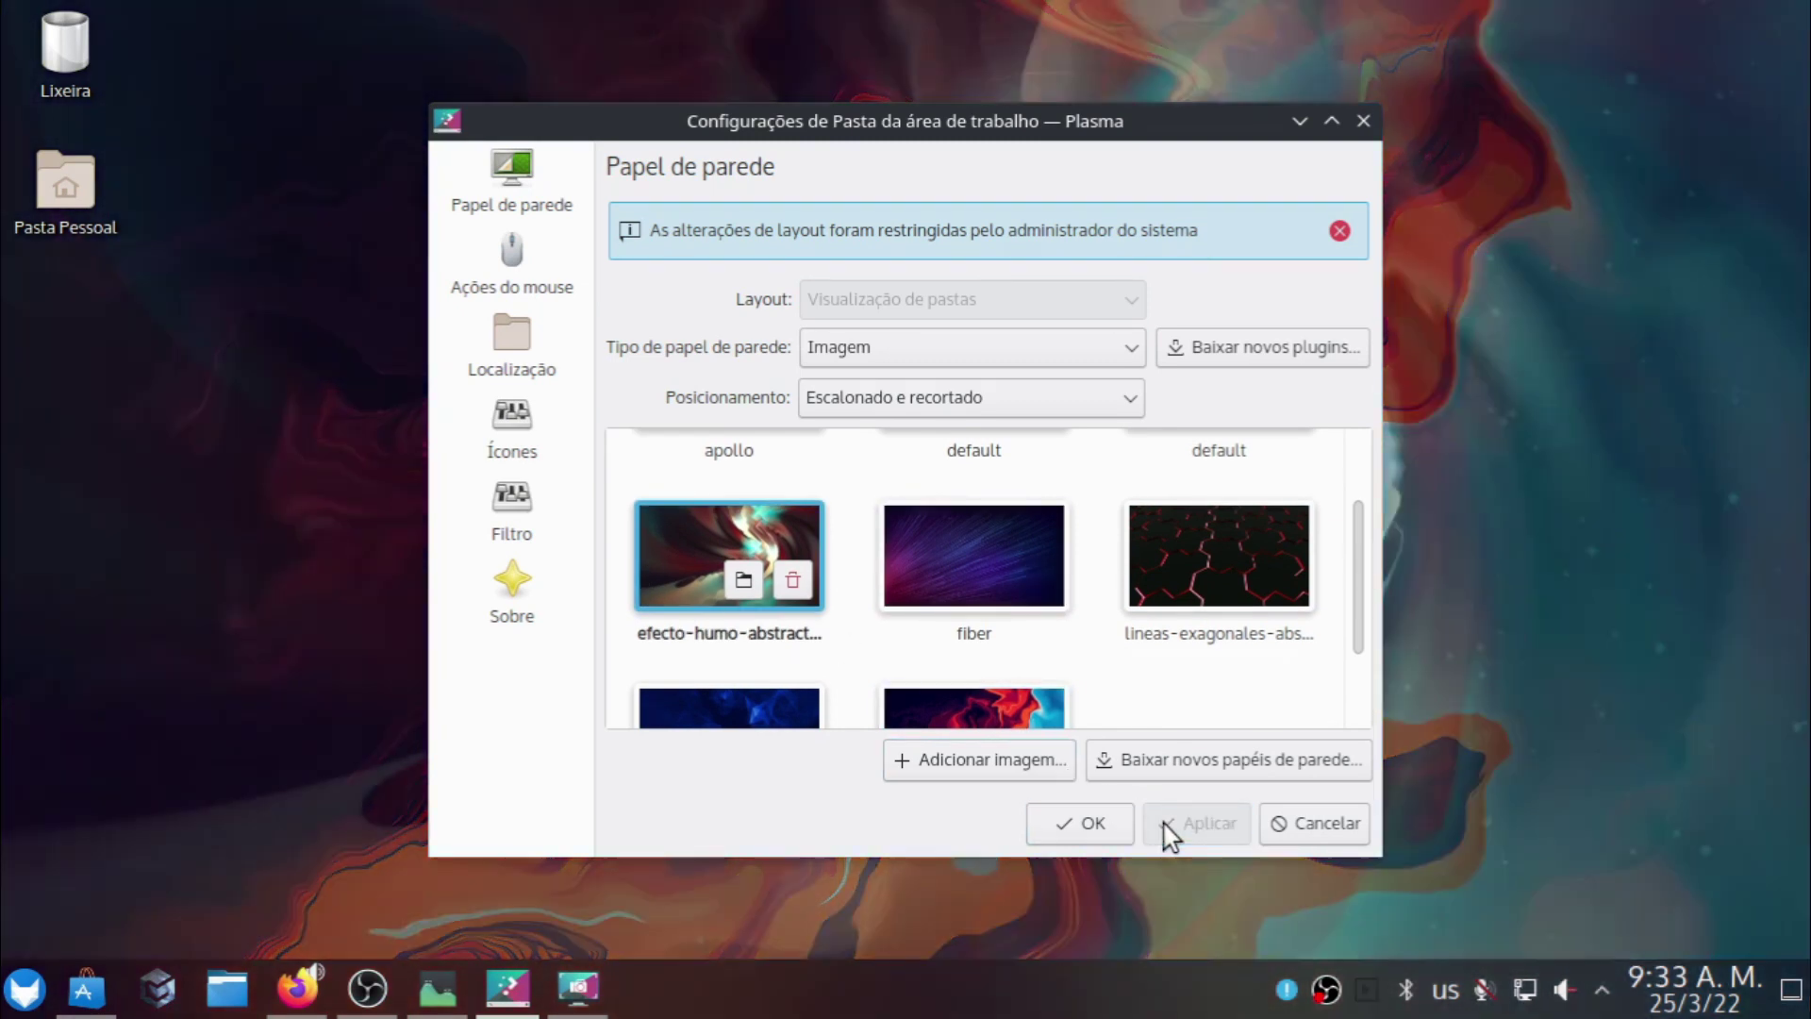
{"action": "left_click", "coordinate": [1300, 121]}
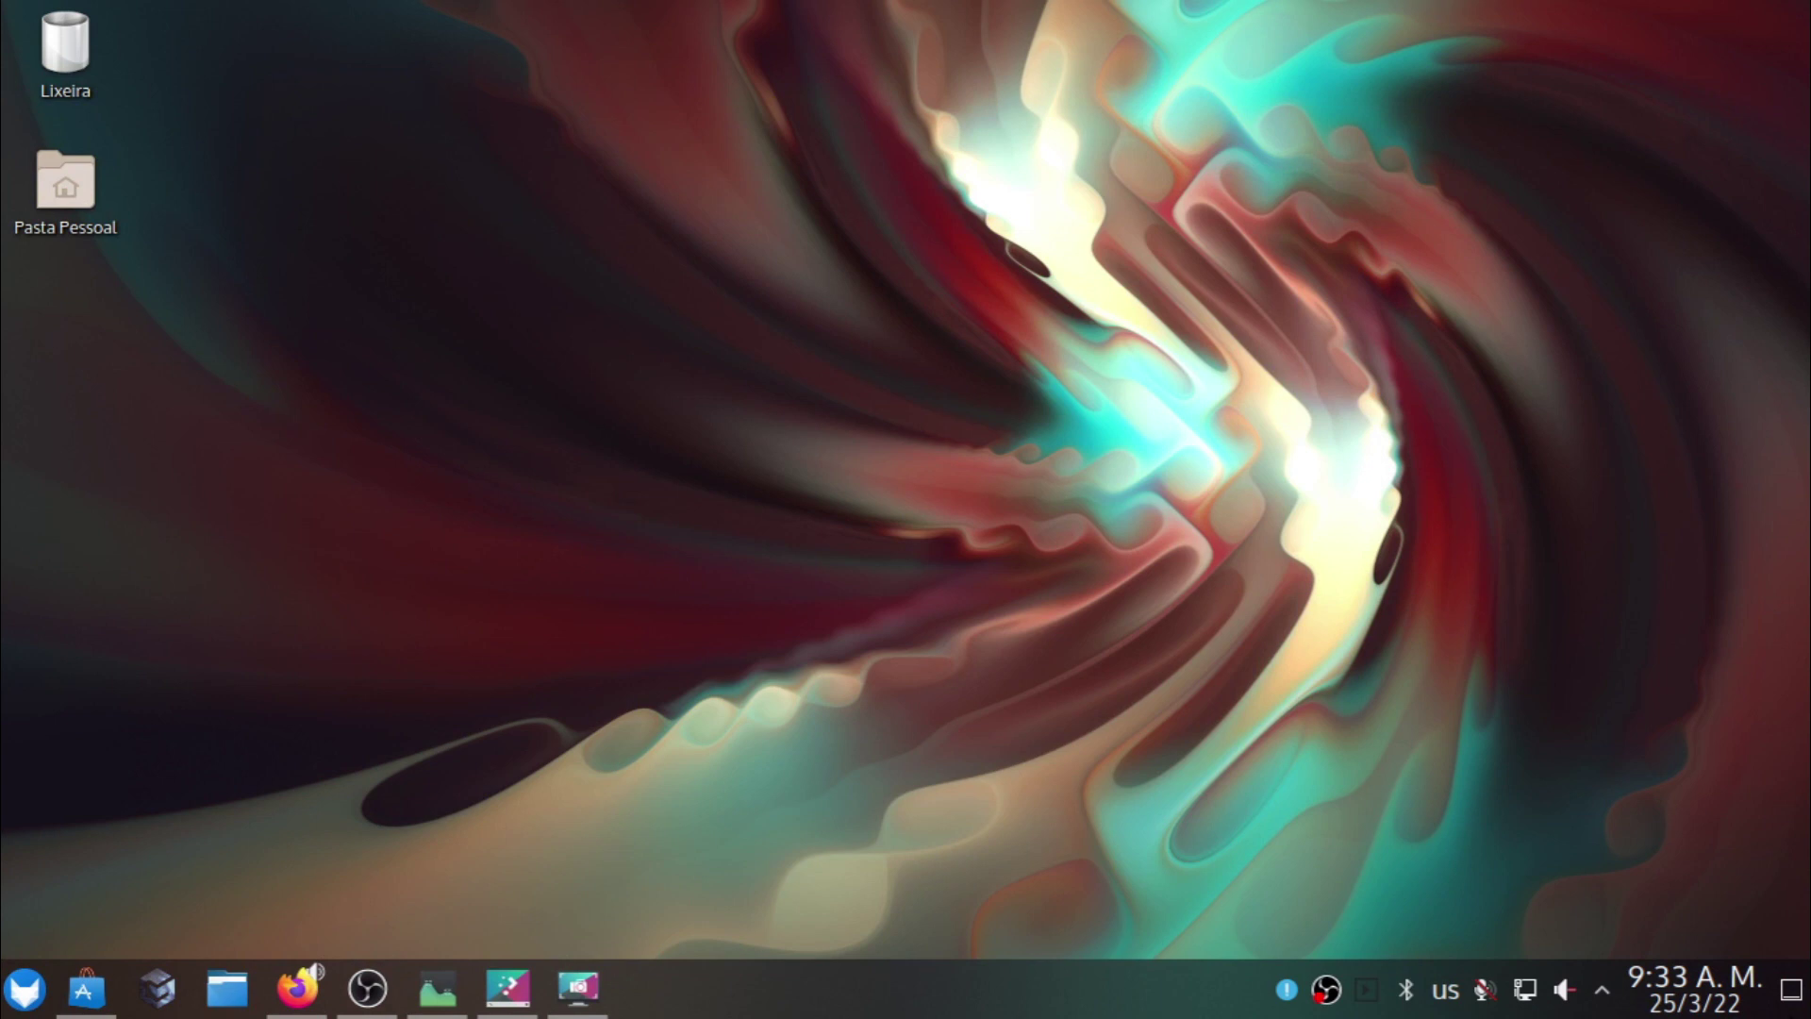
Search the application launcher for "libr" and start LibreOffice.
{"action": "key", "text": "super"}
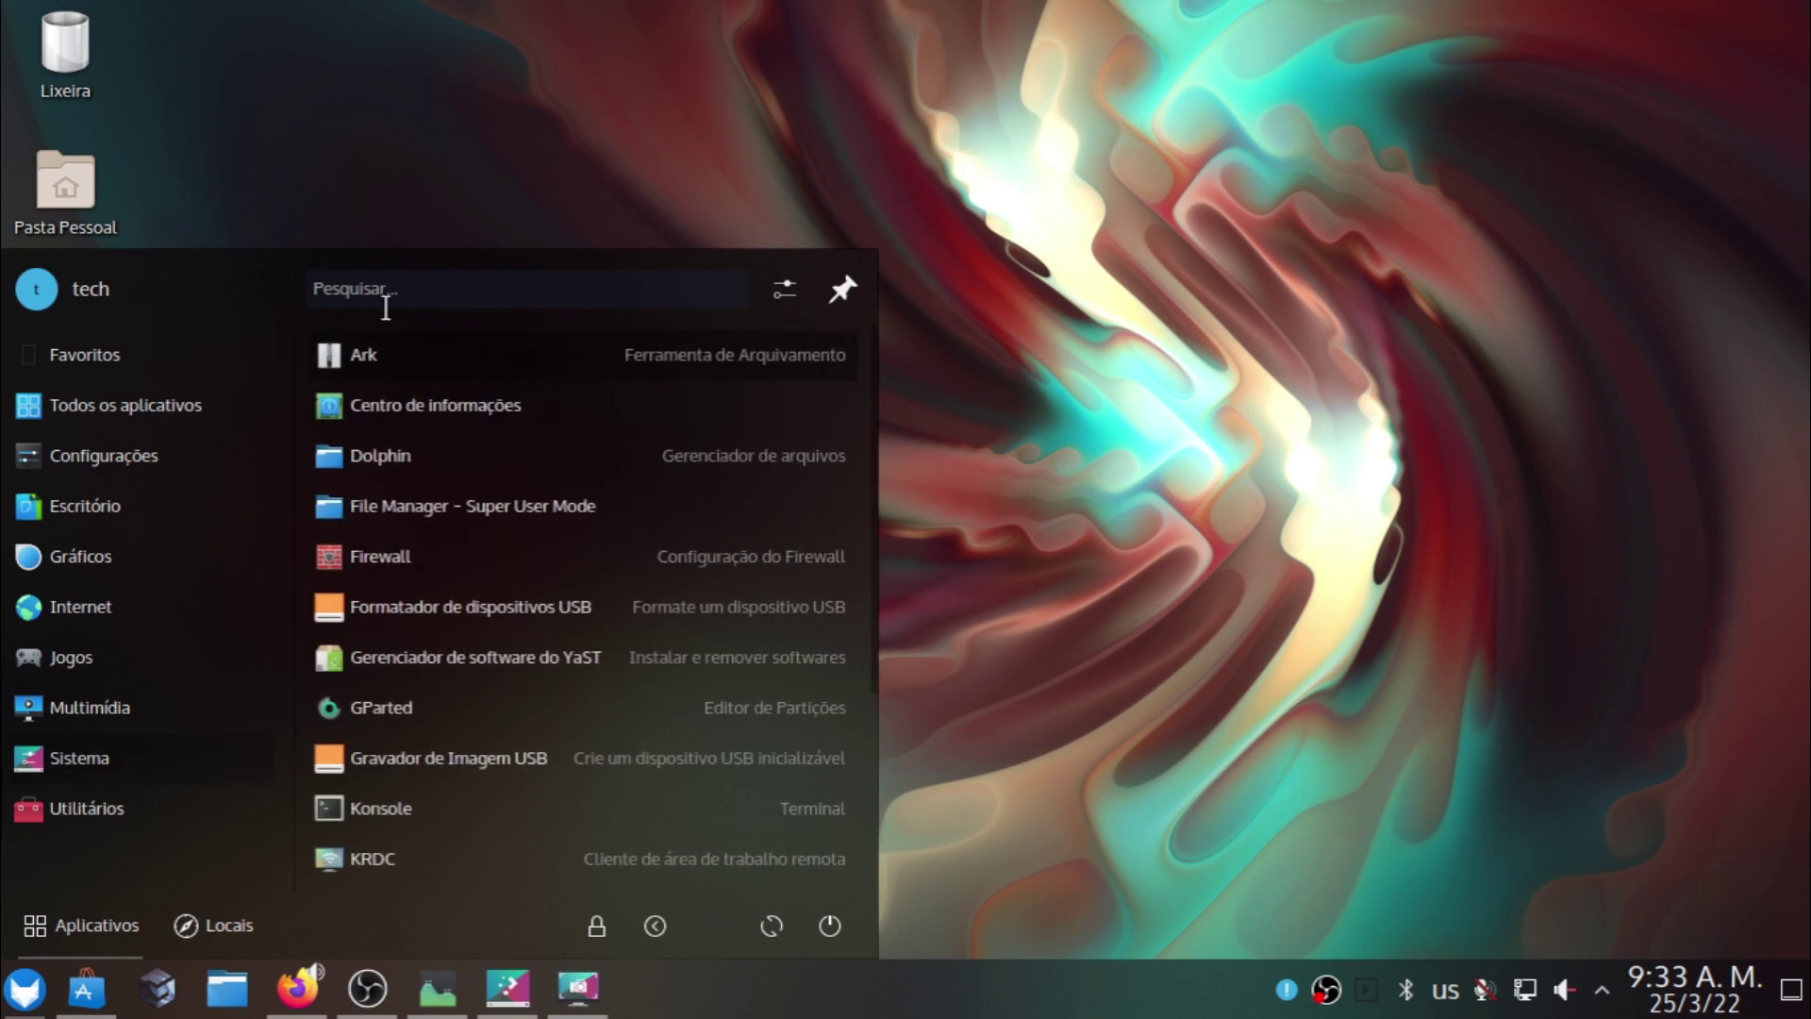
{"action": "mouse_move", "coordinate": [149, 389]}
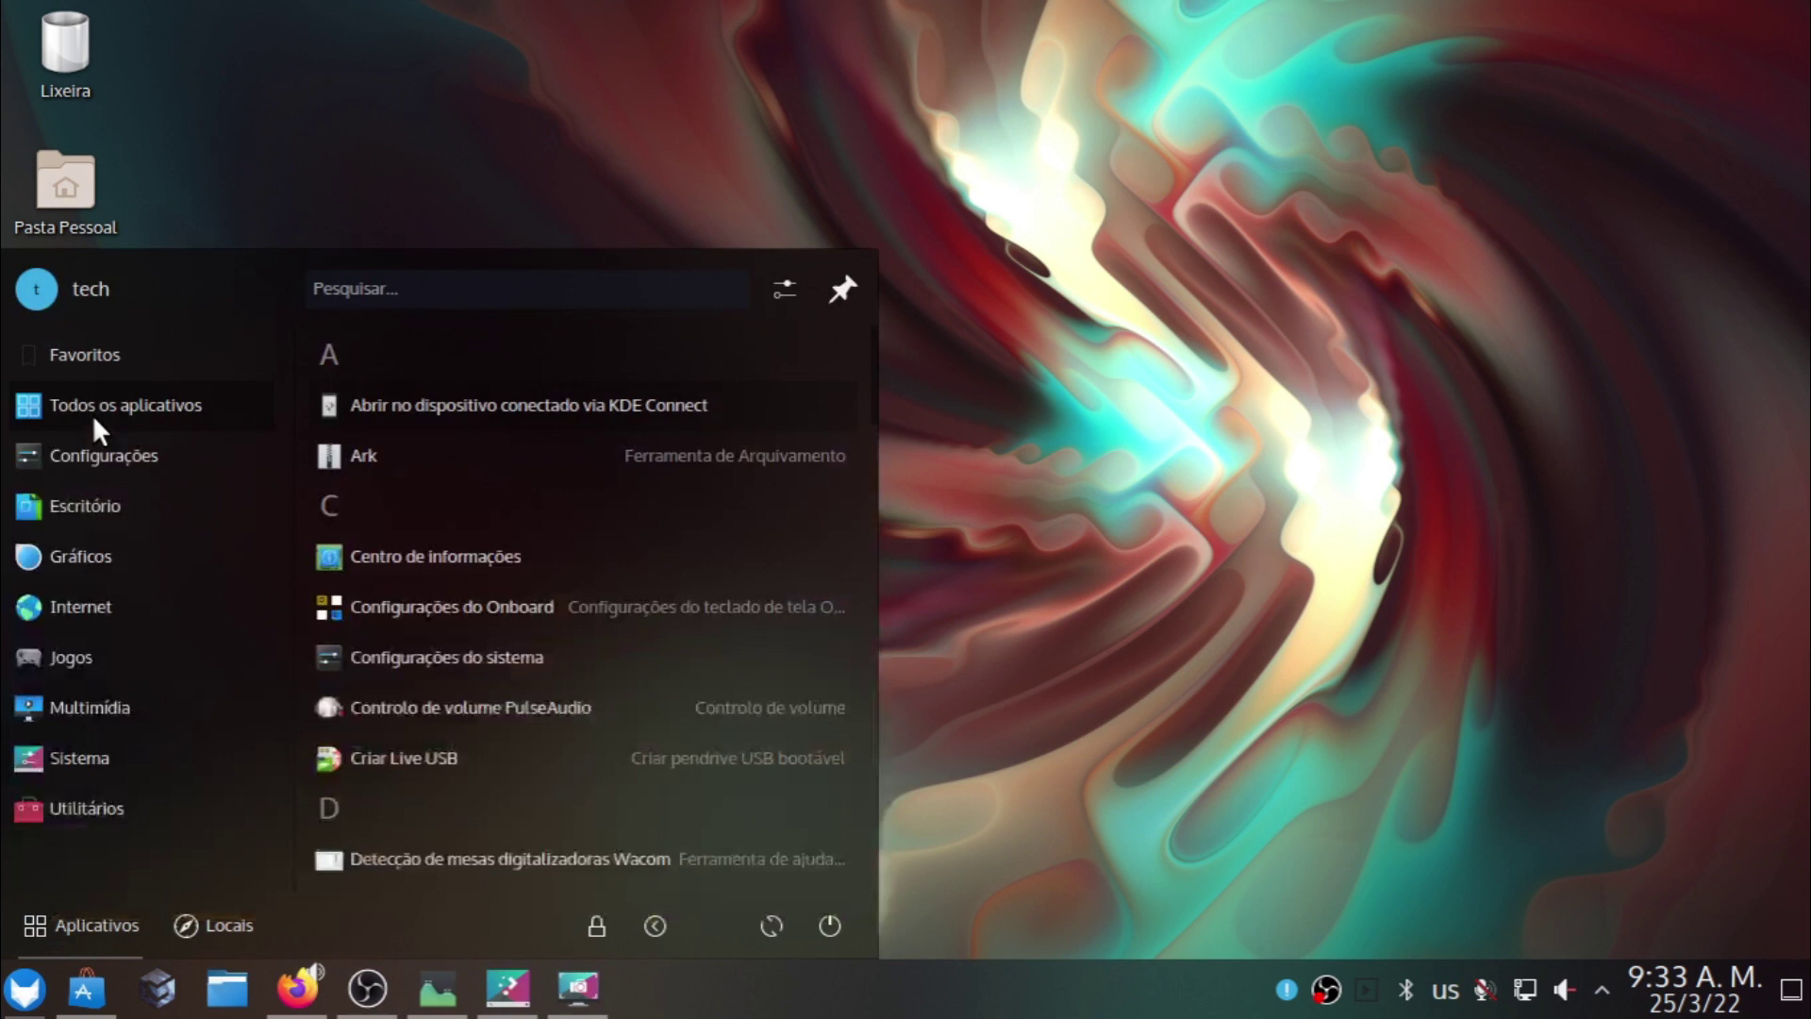
{"action": "left_click", "coordinate": [399, 285]}
{"action": "type", "text": "libr"}
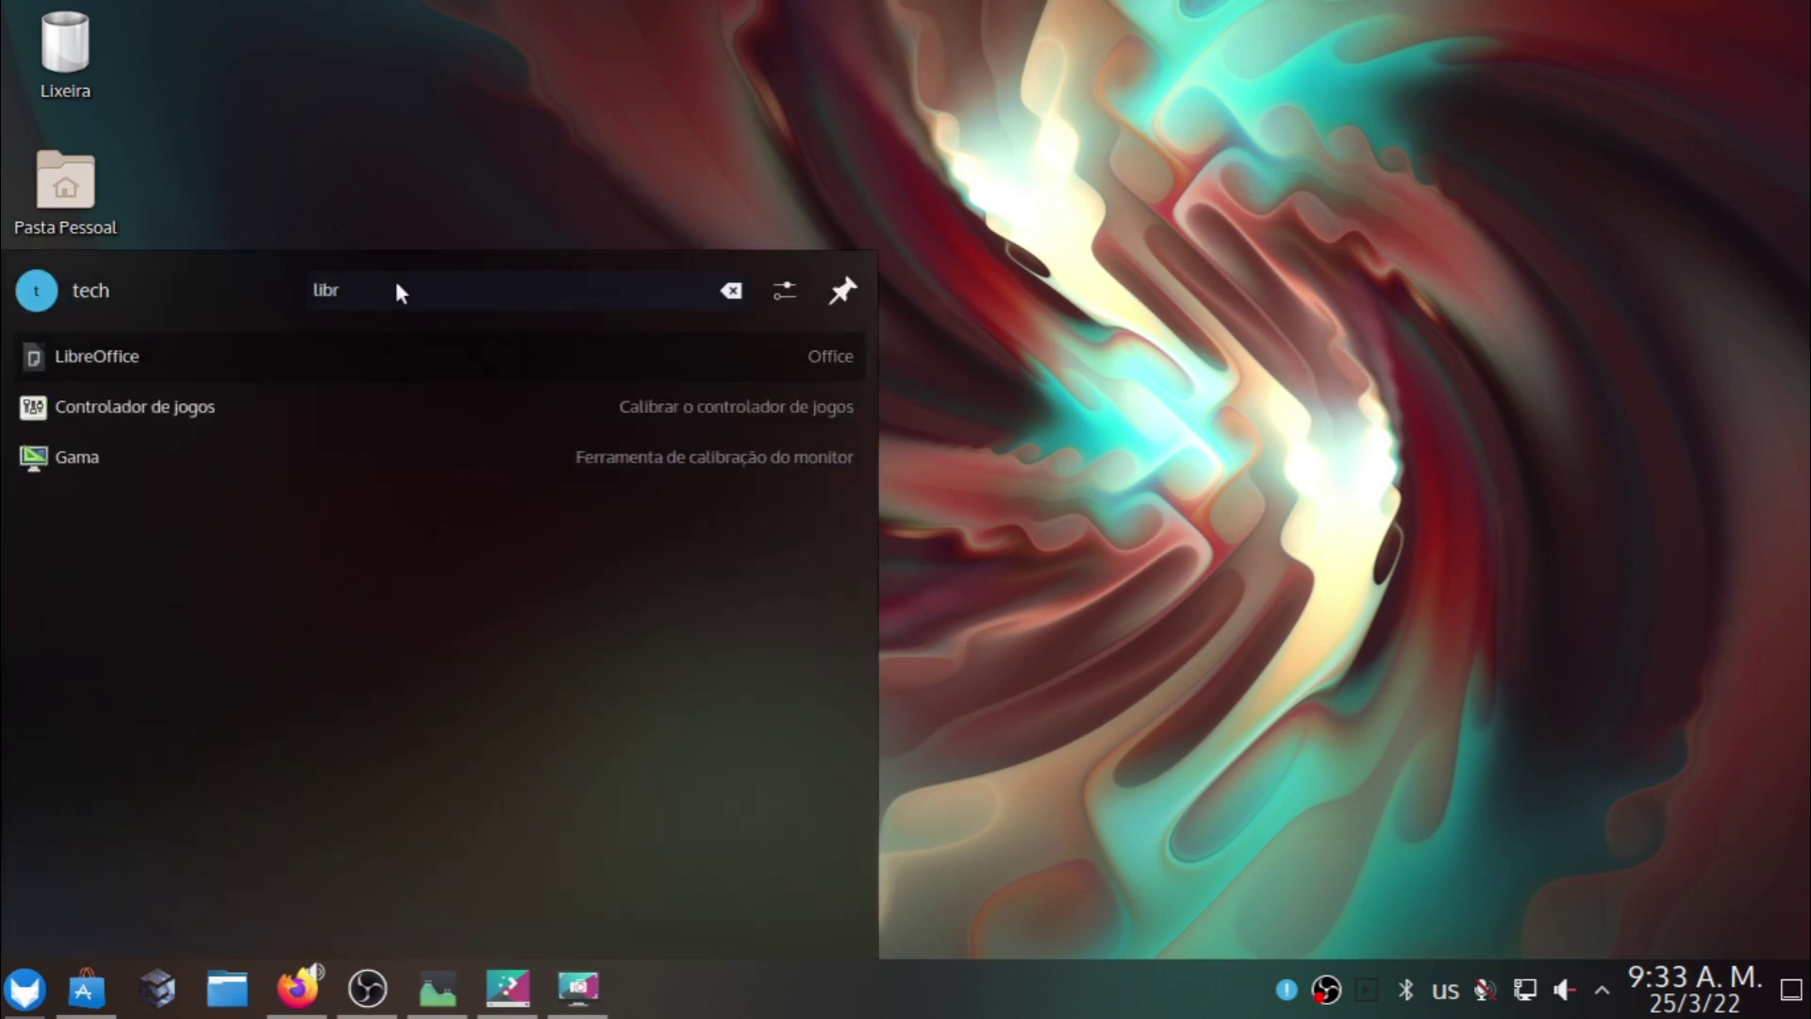
{"action": "key", "text": "Return"}
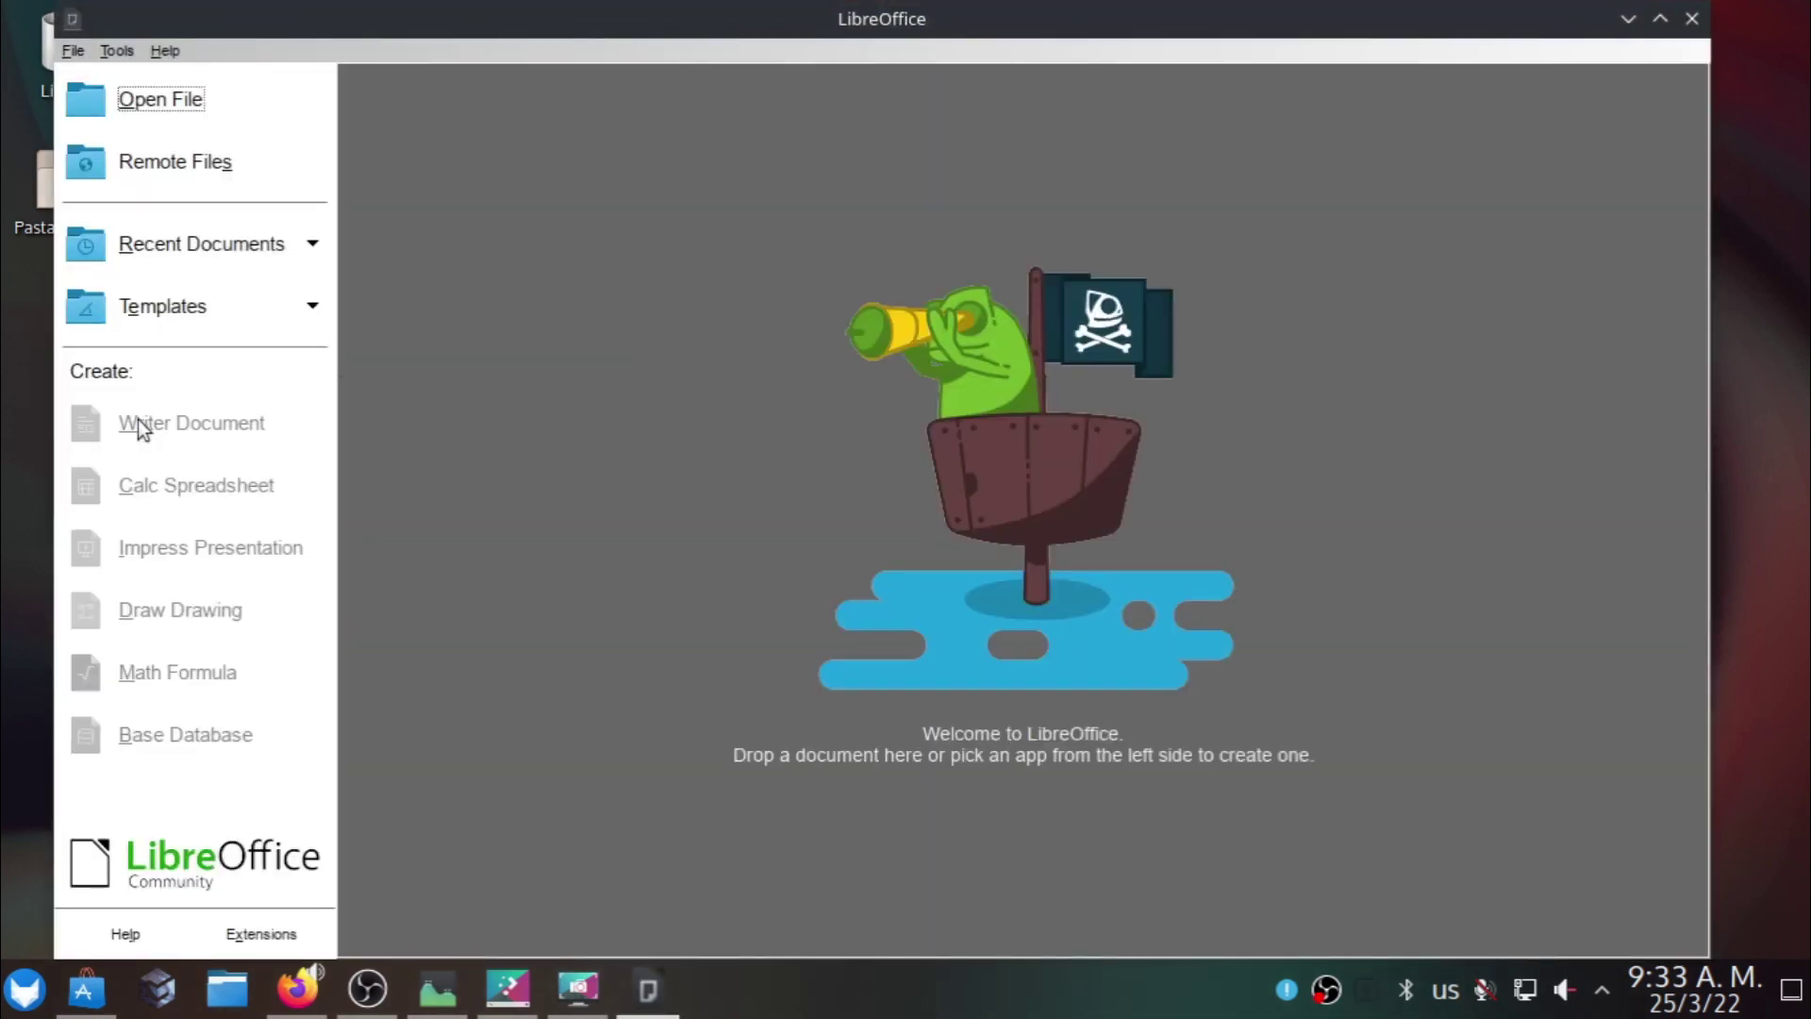
View the Open File dialog in LibreOffice, close it without choosing a file and exit LibreOffice.
{"action": "left_click", "coordinate": [144, 94]}
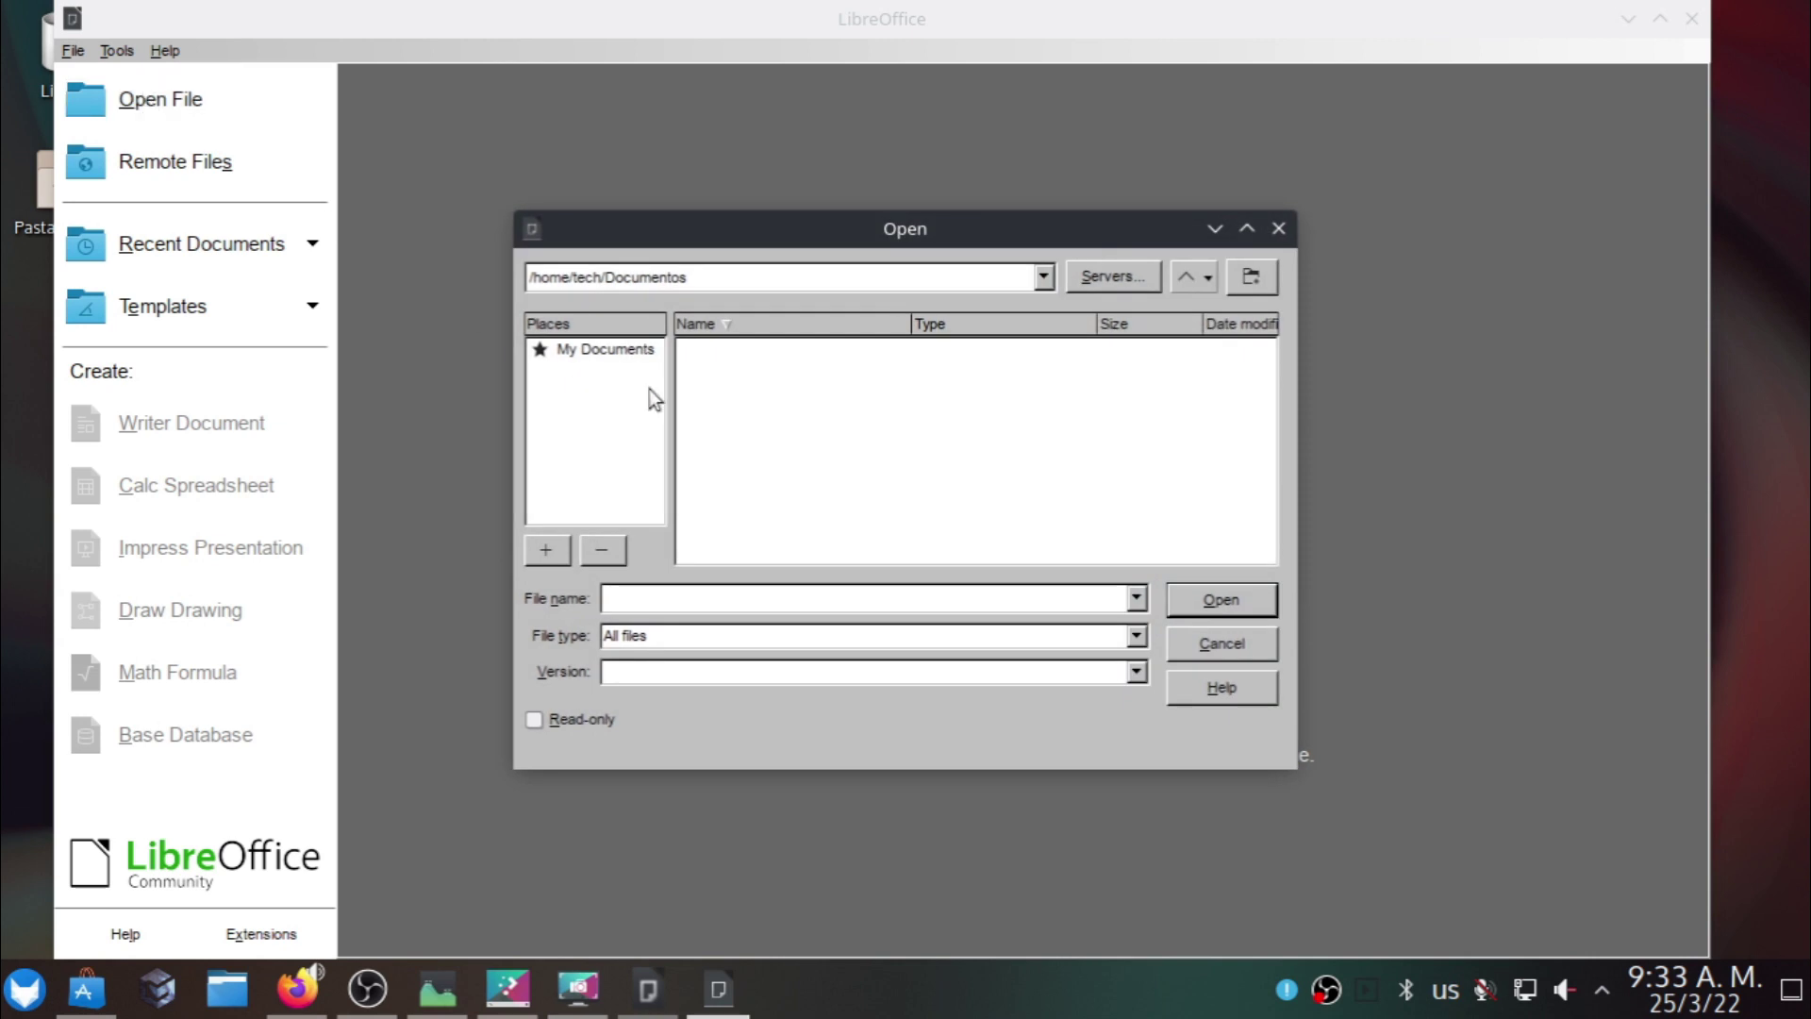
{"action": "left_click", "coordinate": [1278, 228]}
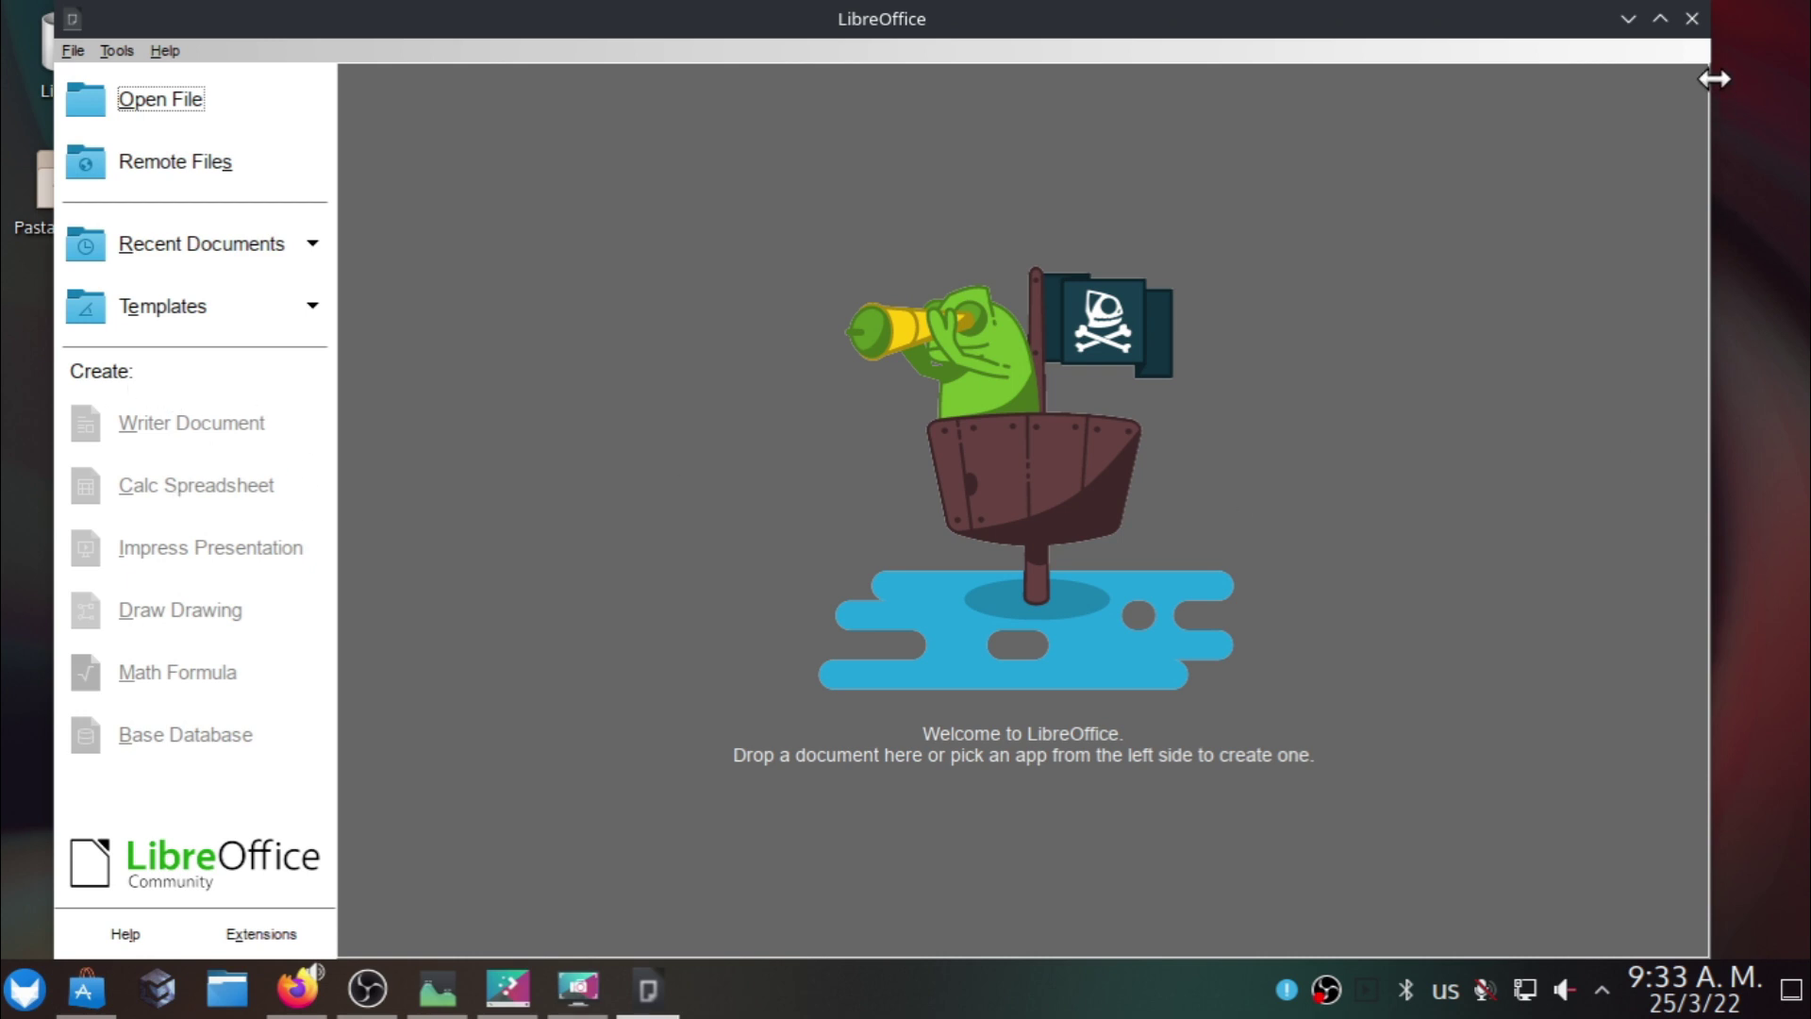
{"action": "left_click", "coordinate": [1692, 19]}
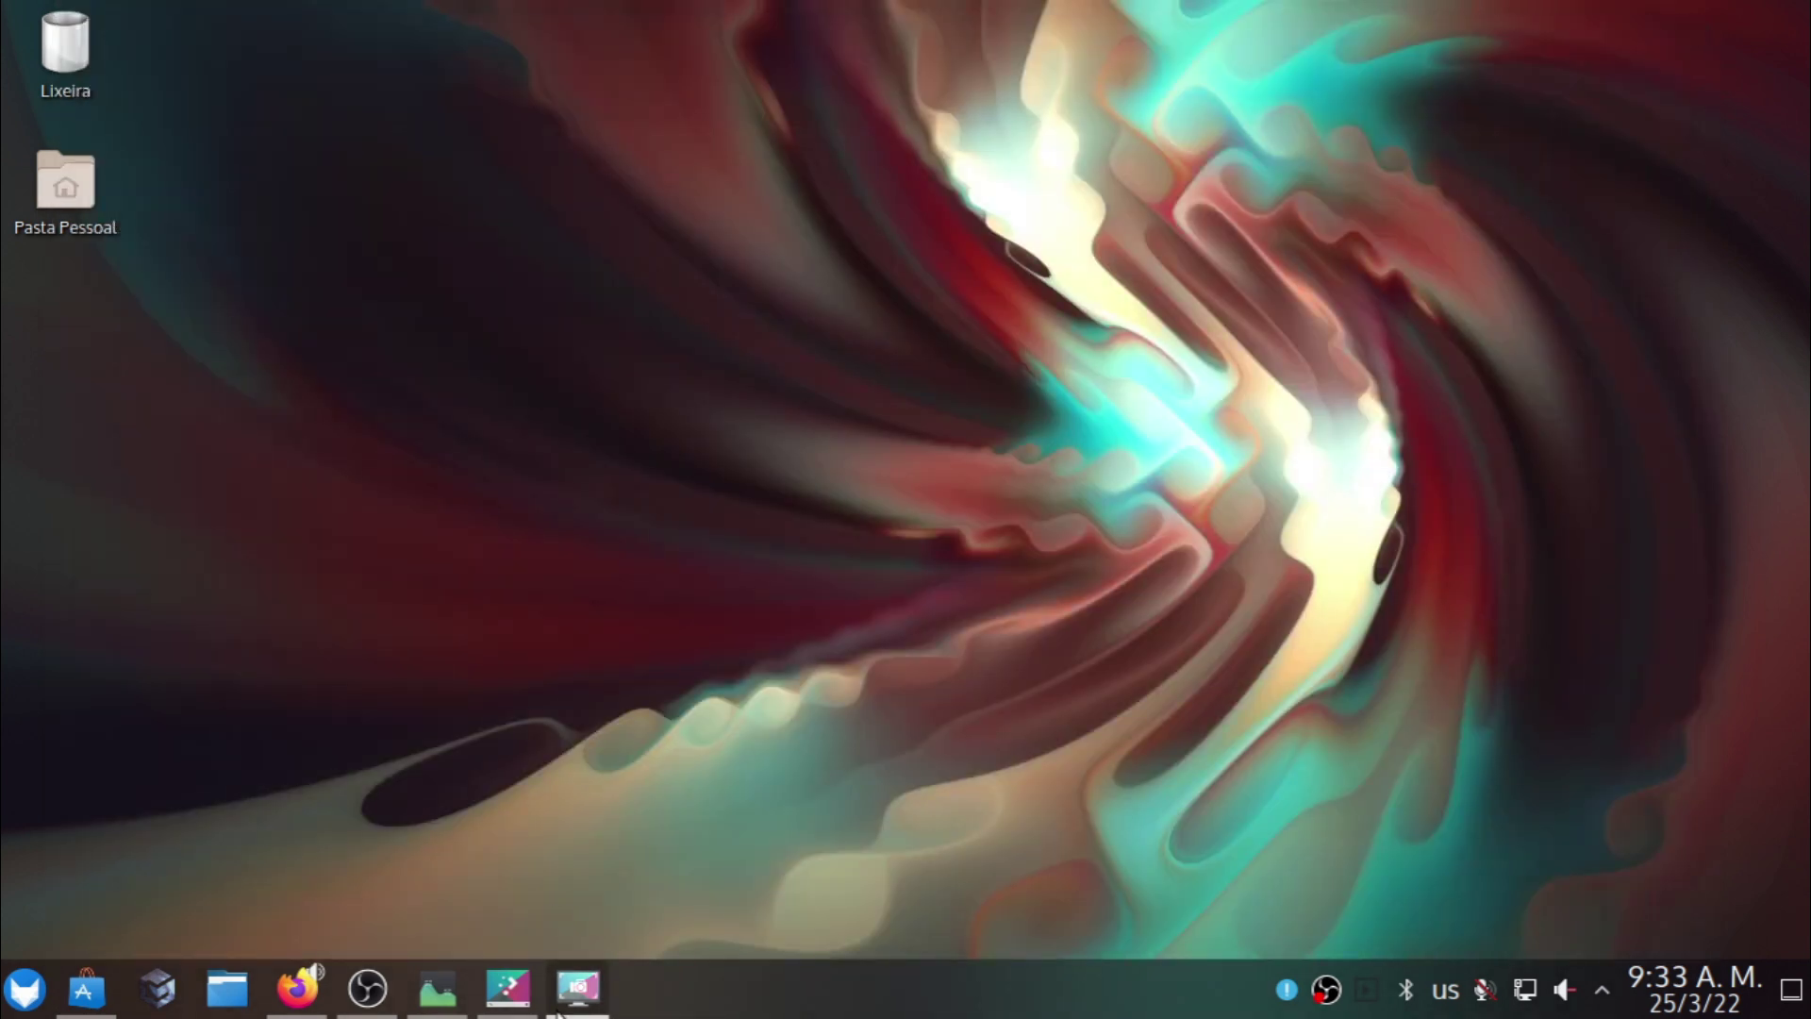
{"action": "left_click", "coordinate": [574, 989]}
{"action": "left_click", "coordinate": [559, 1008]}
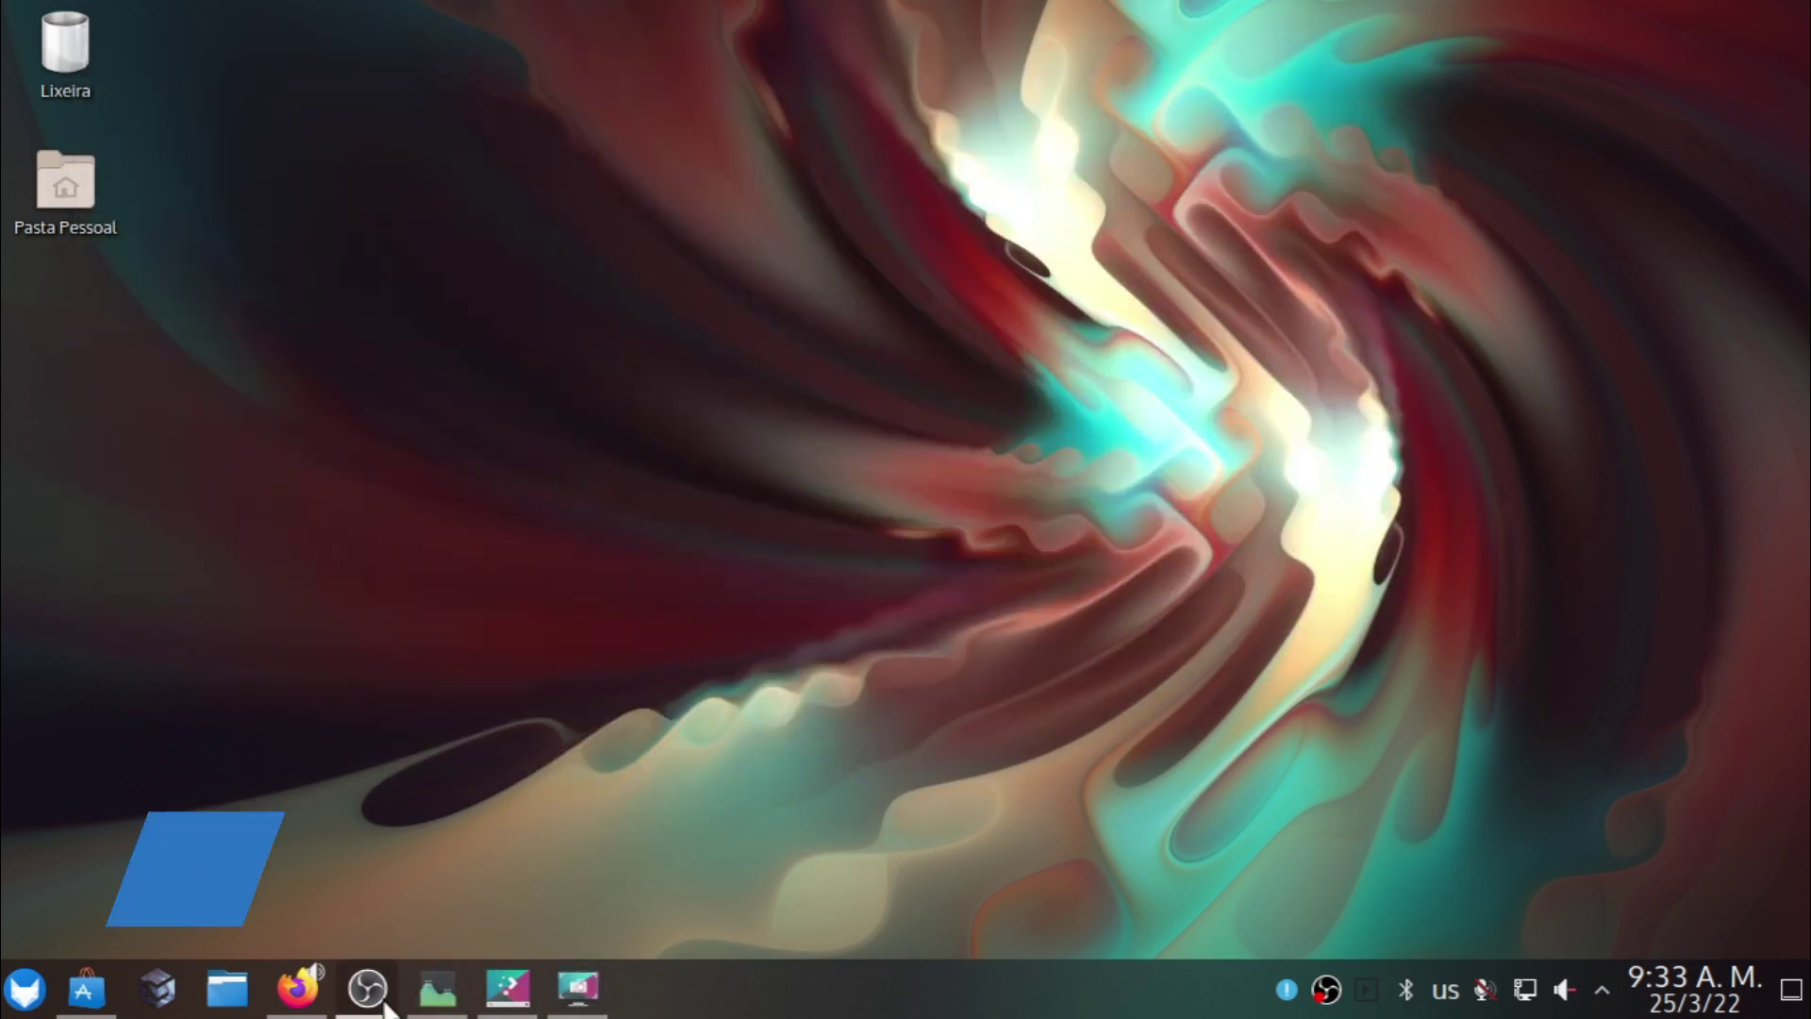
{"action": "left_click", "coordinate": [368, 987]}
{"action": "left_click", "coordinate": [425, 993]}
{"action": "left_click", "coordinate": [424, 993]}
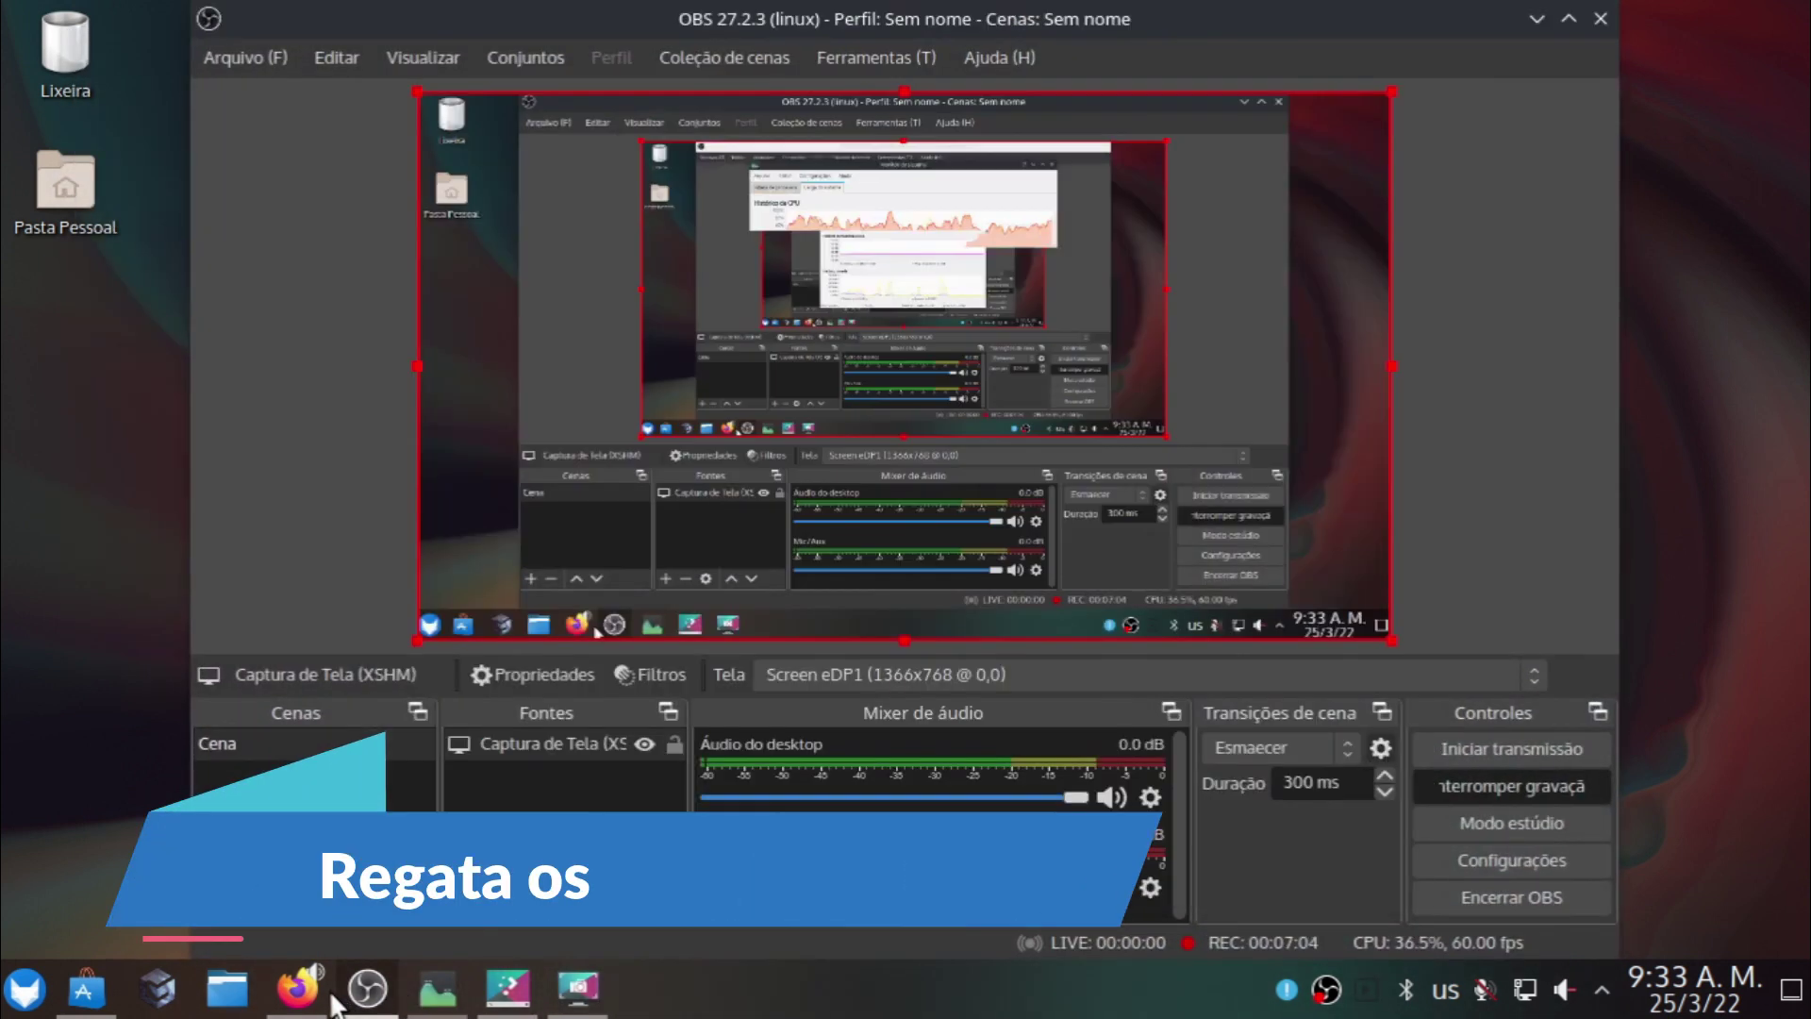
{"action": "left_click", "coordinate": [296, 999]}
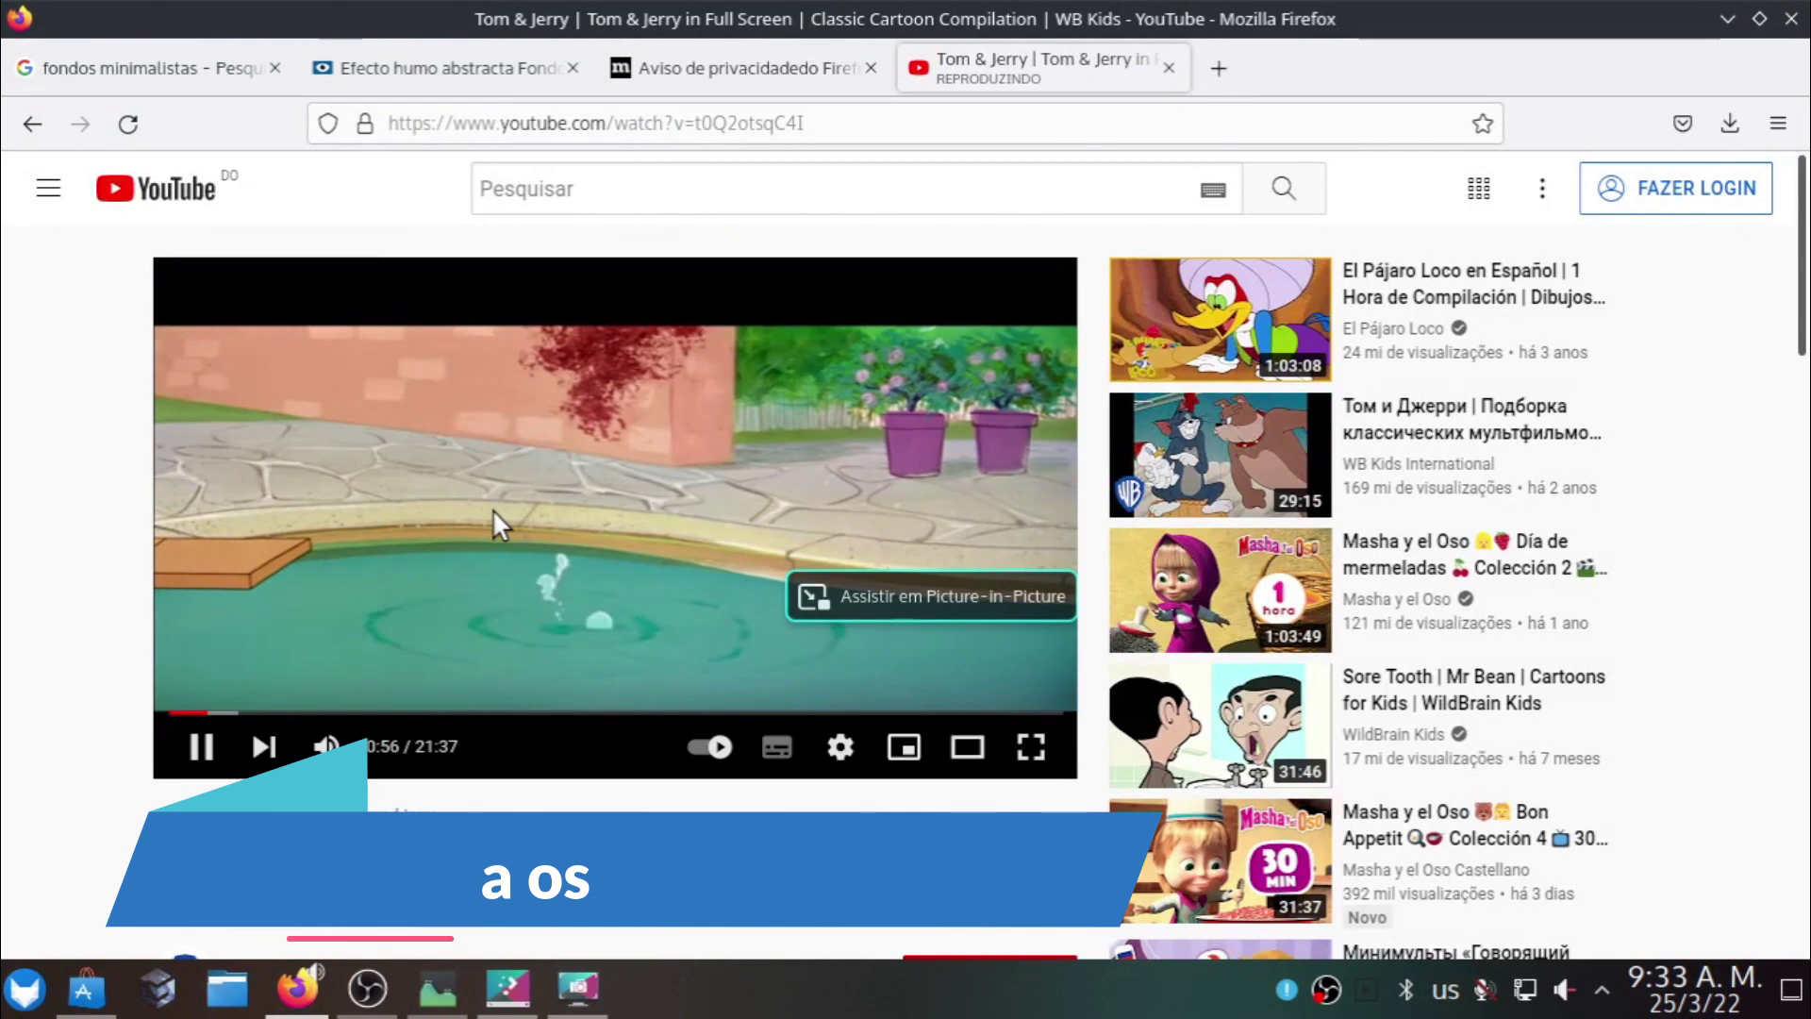
{"action": "left_click", "coordinate": [589, 121]}
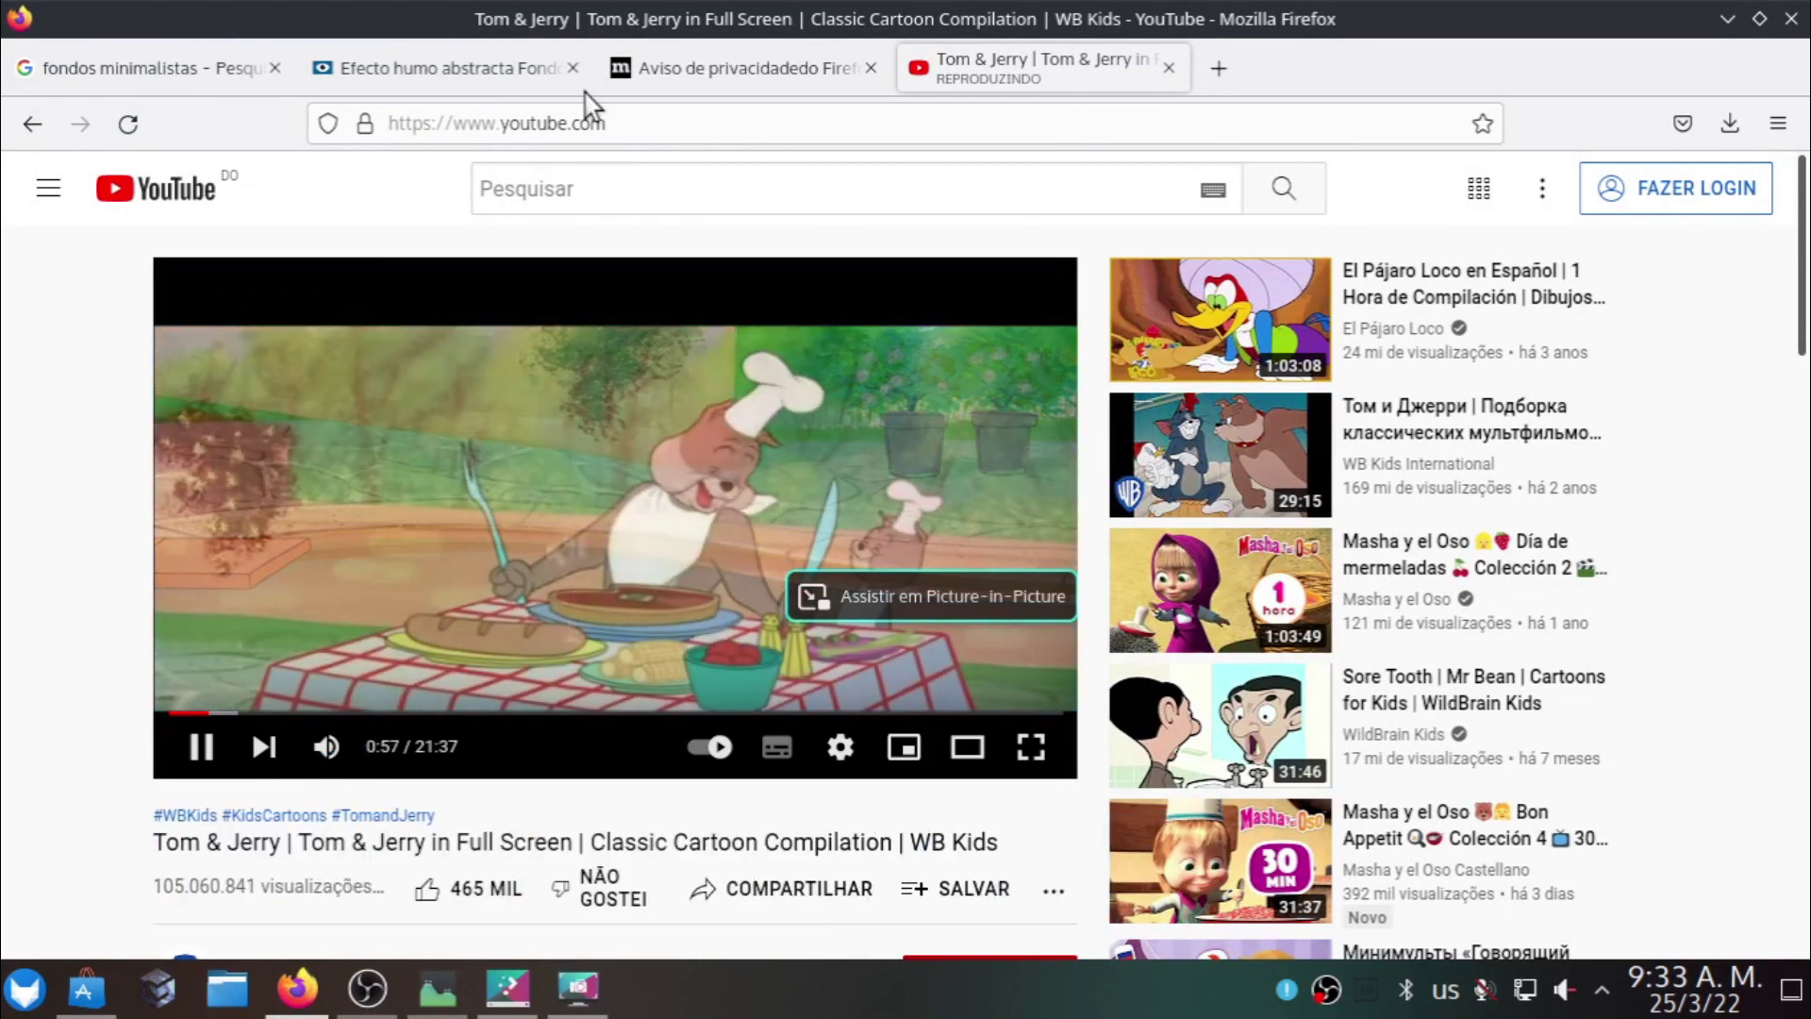
{"action": "key", "text": "Return"}
{"action": "scroll", "coordinate": [408, 708], "scroll_direction": "down", "scroll_amount": 15}
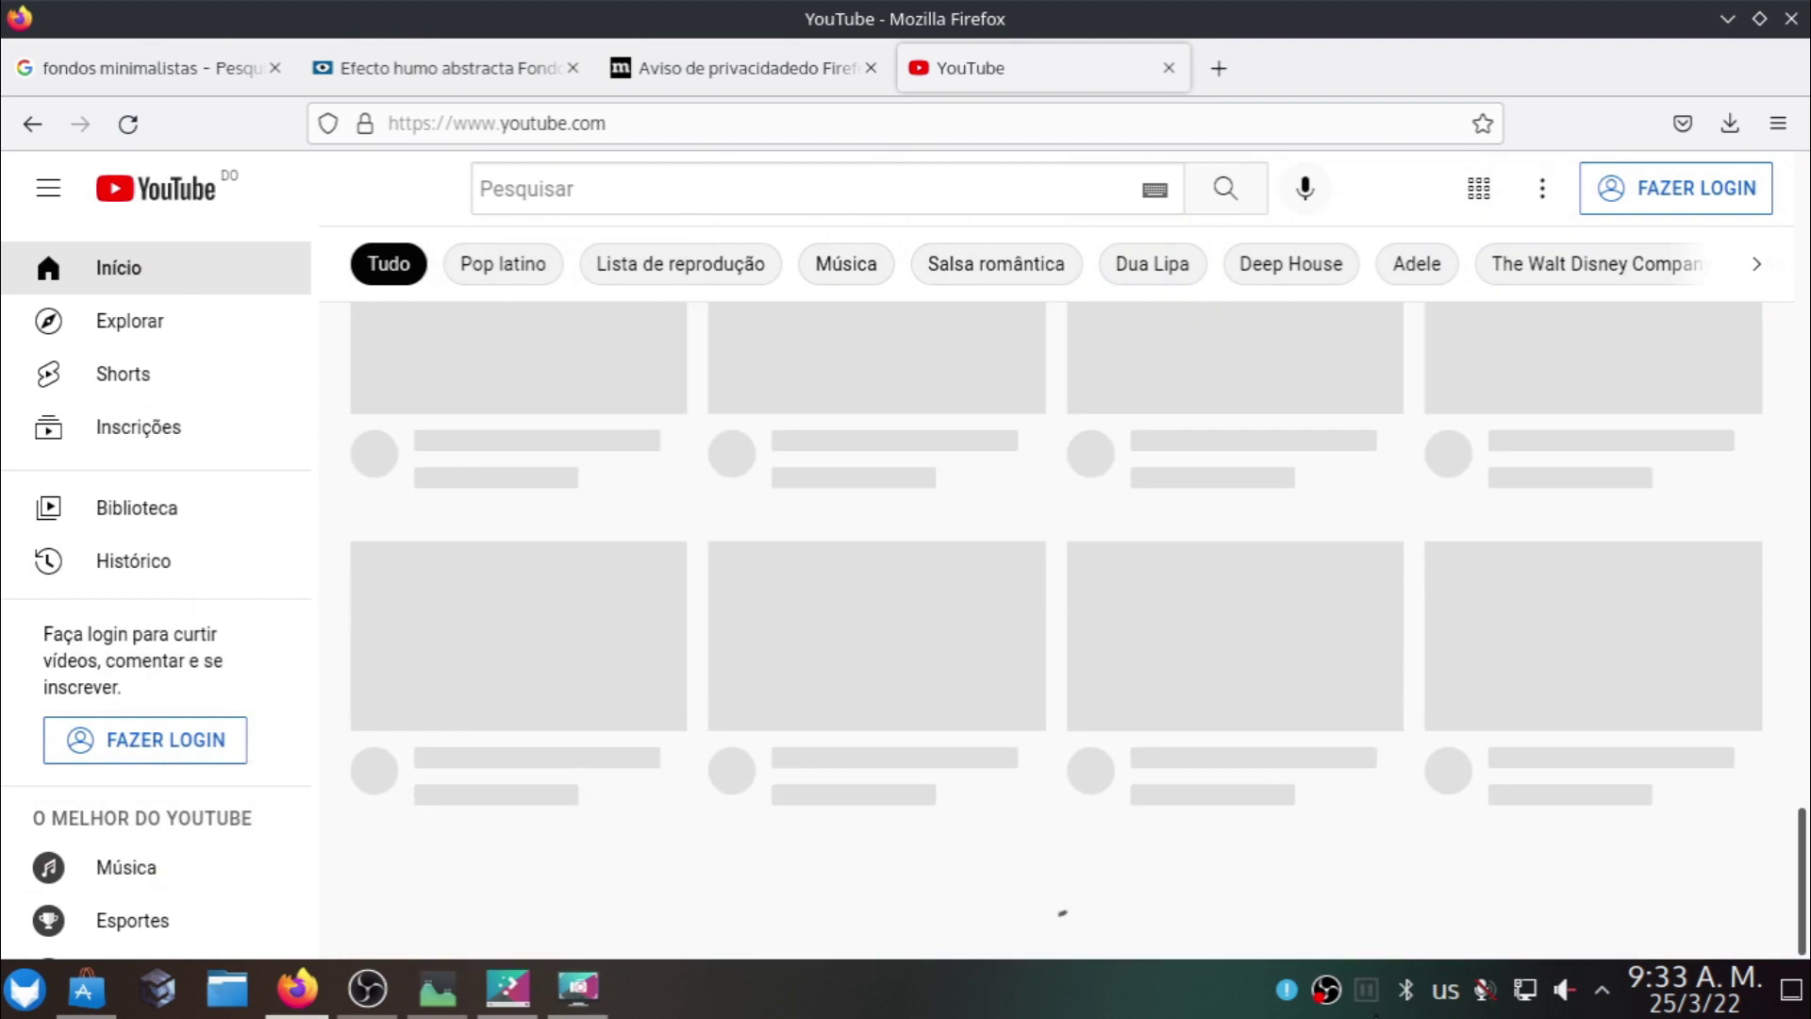
Minimise the Firefox and OBS windows and close the system monitor.
{"action": "left_click", "coordinate": [1728, 17]}
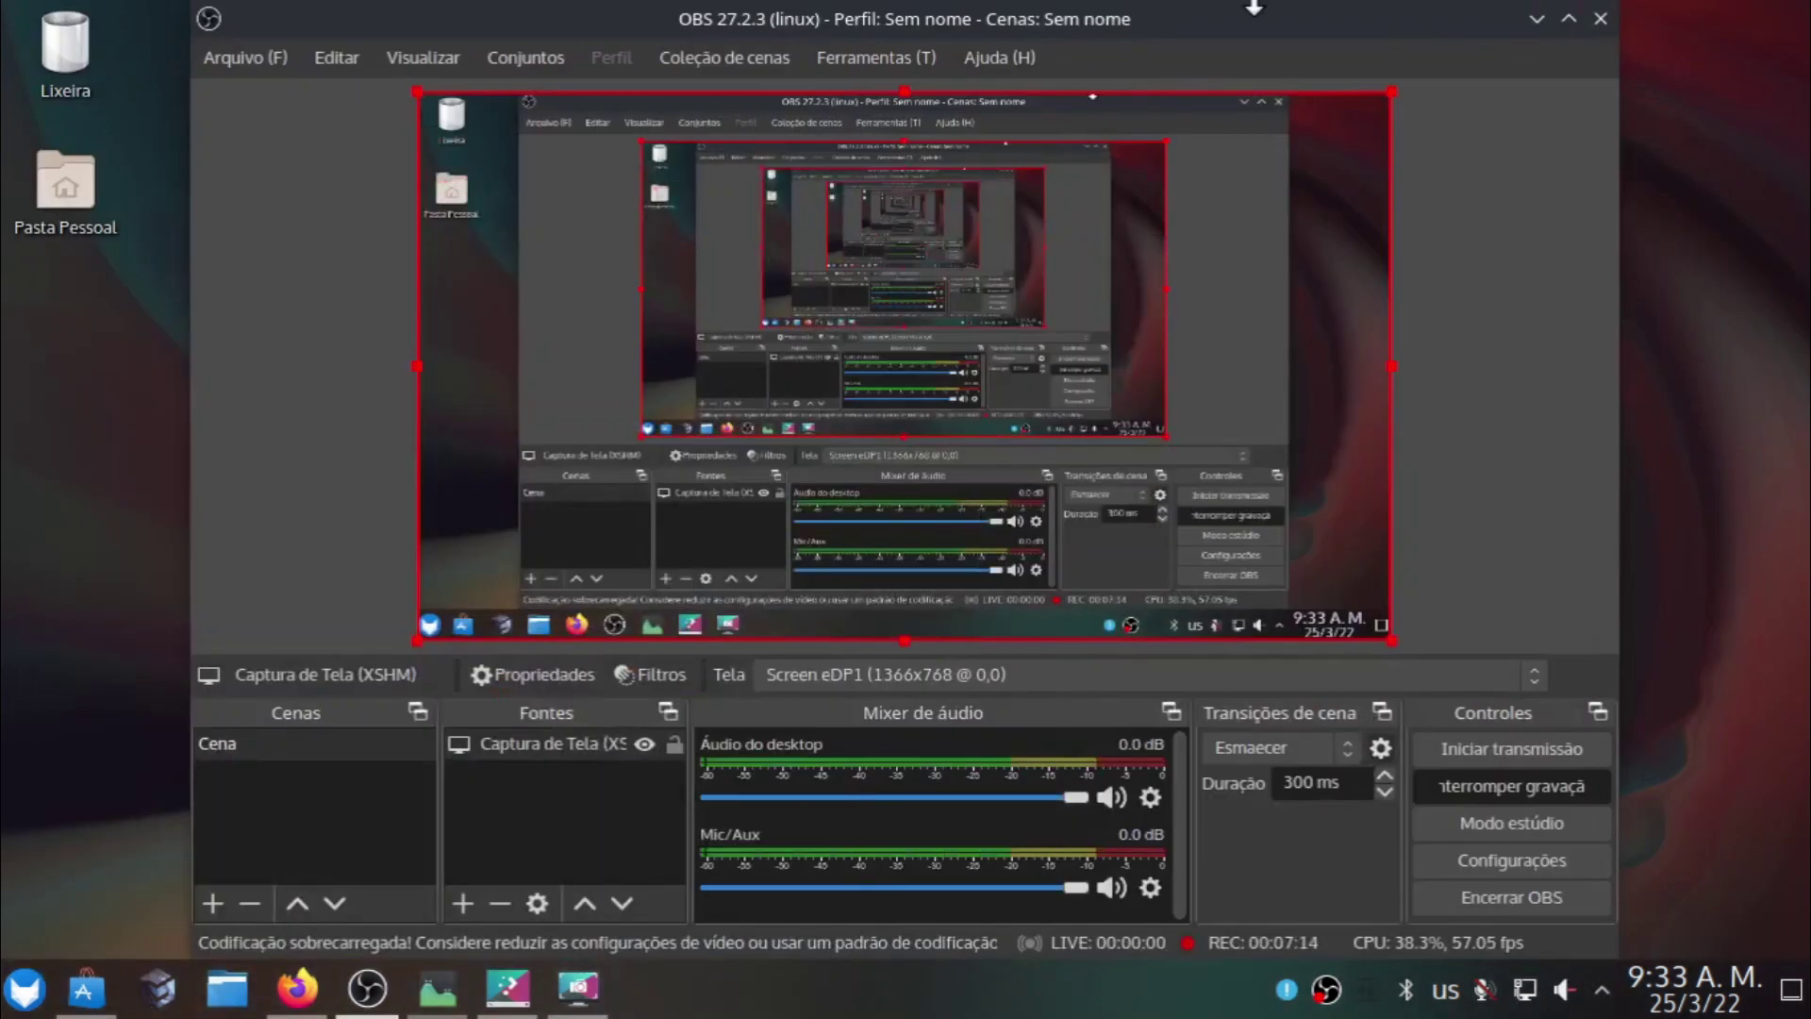
{"action": "left_click", "coordinate": [1537, 19]}
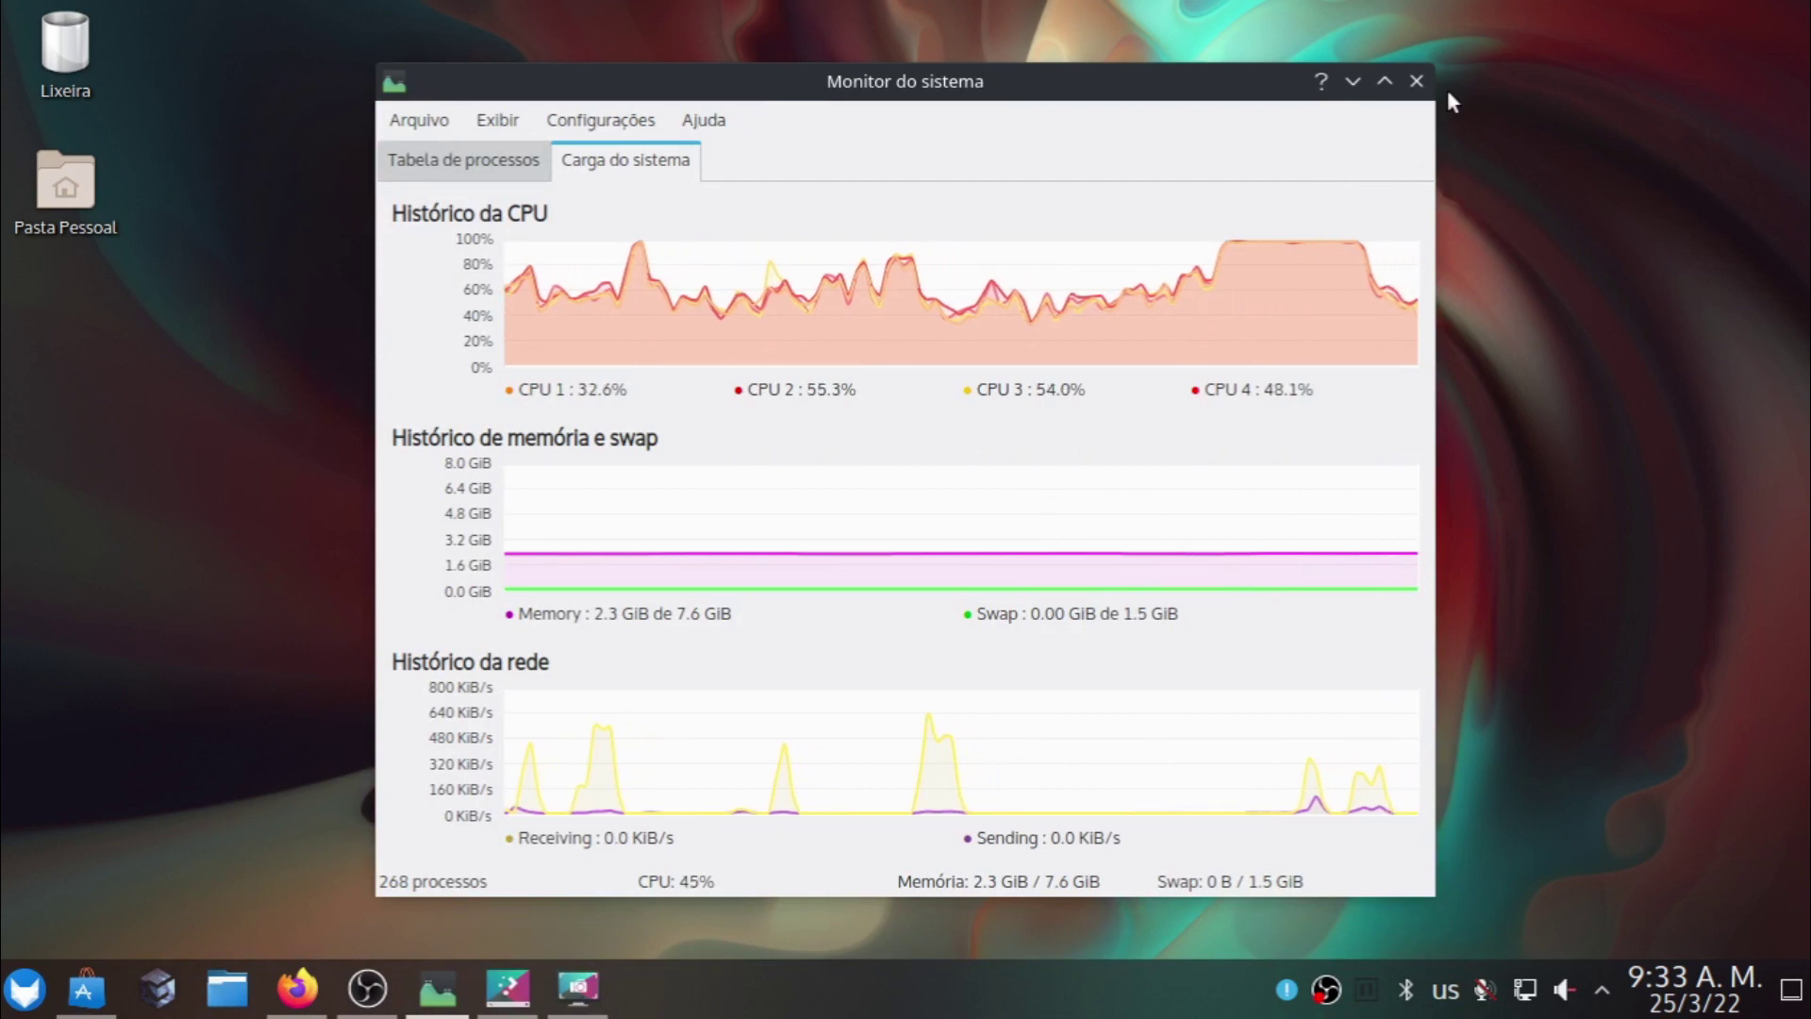
{"action": "left_click", "coordinate": [1417, 81]}
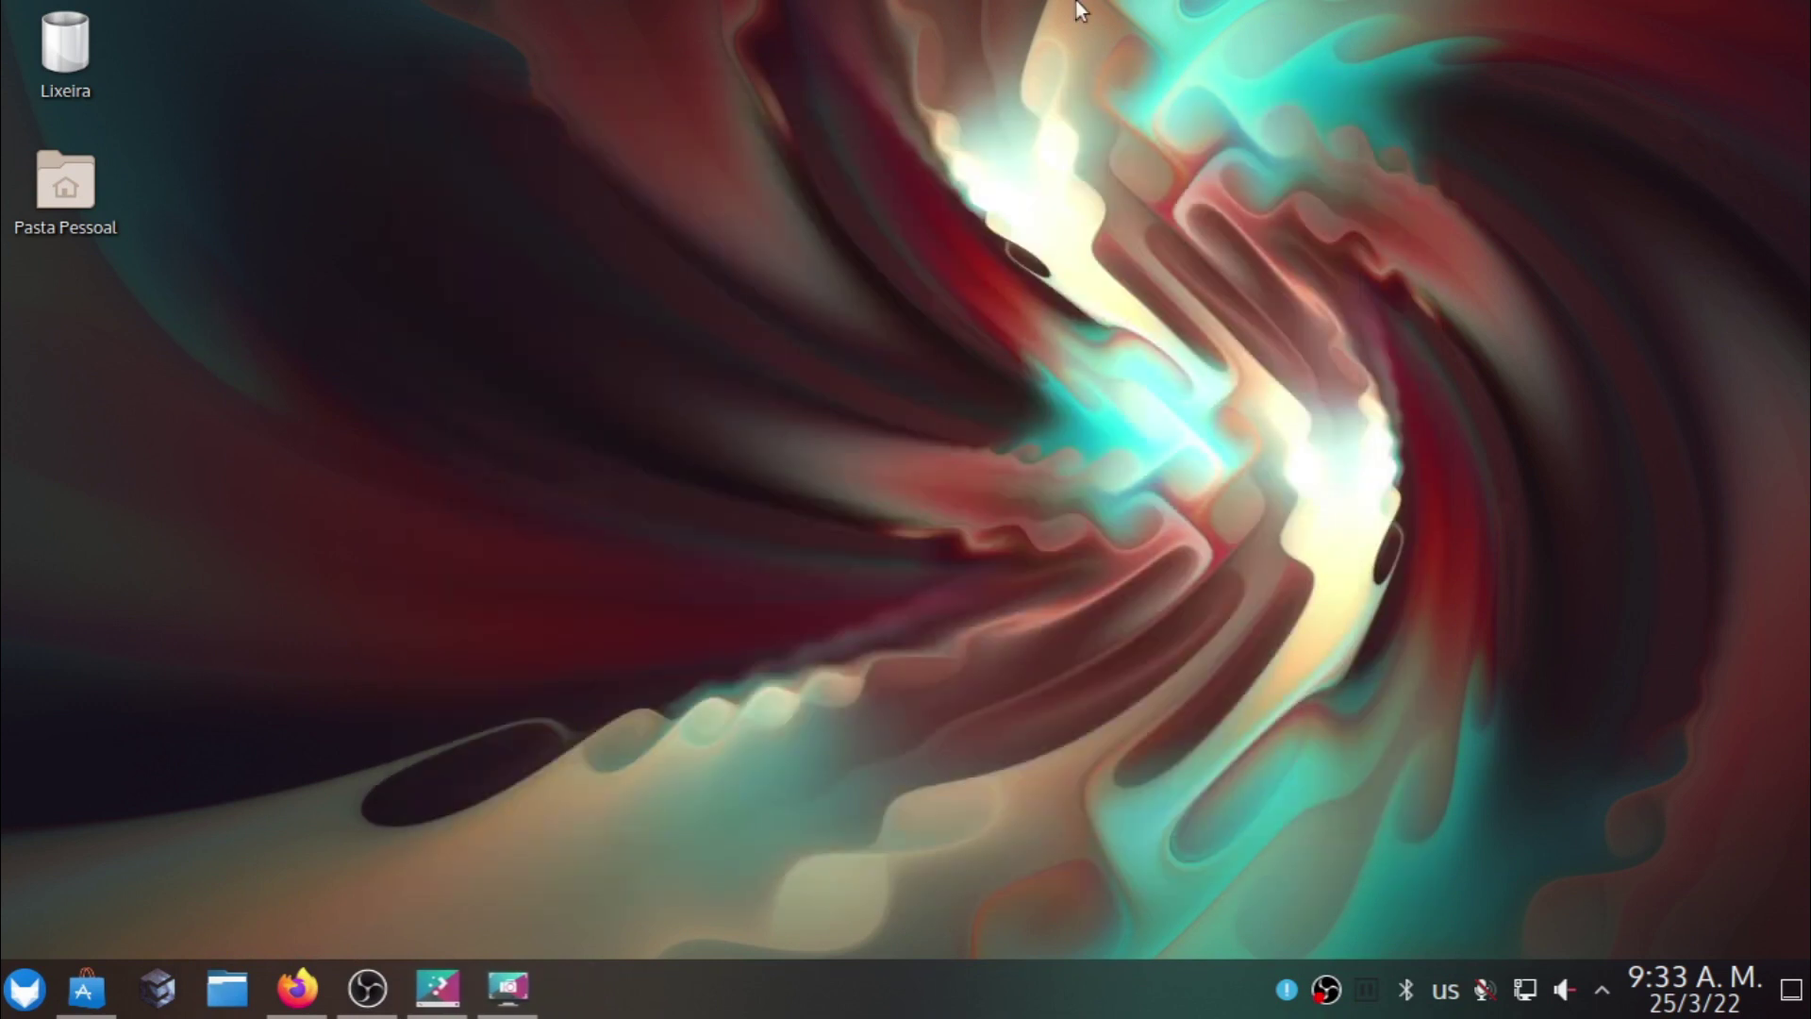
Open the desktop wallpaper settings again, apply the apollo image as the wallpaper and minimise the settings window.
{"action": "right_click", "coordinate": [1039, 366]}
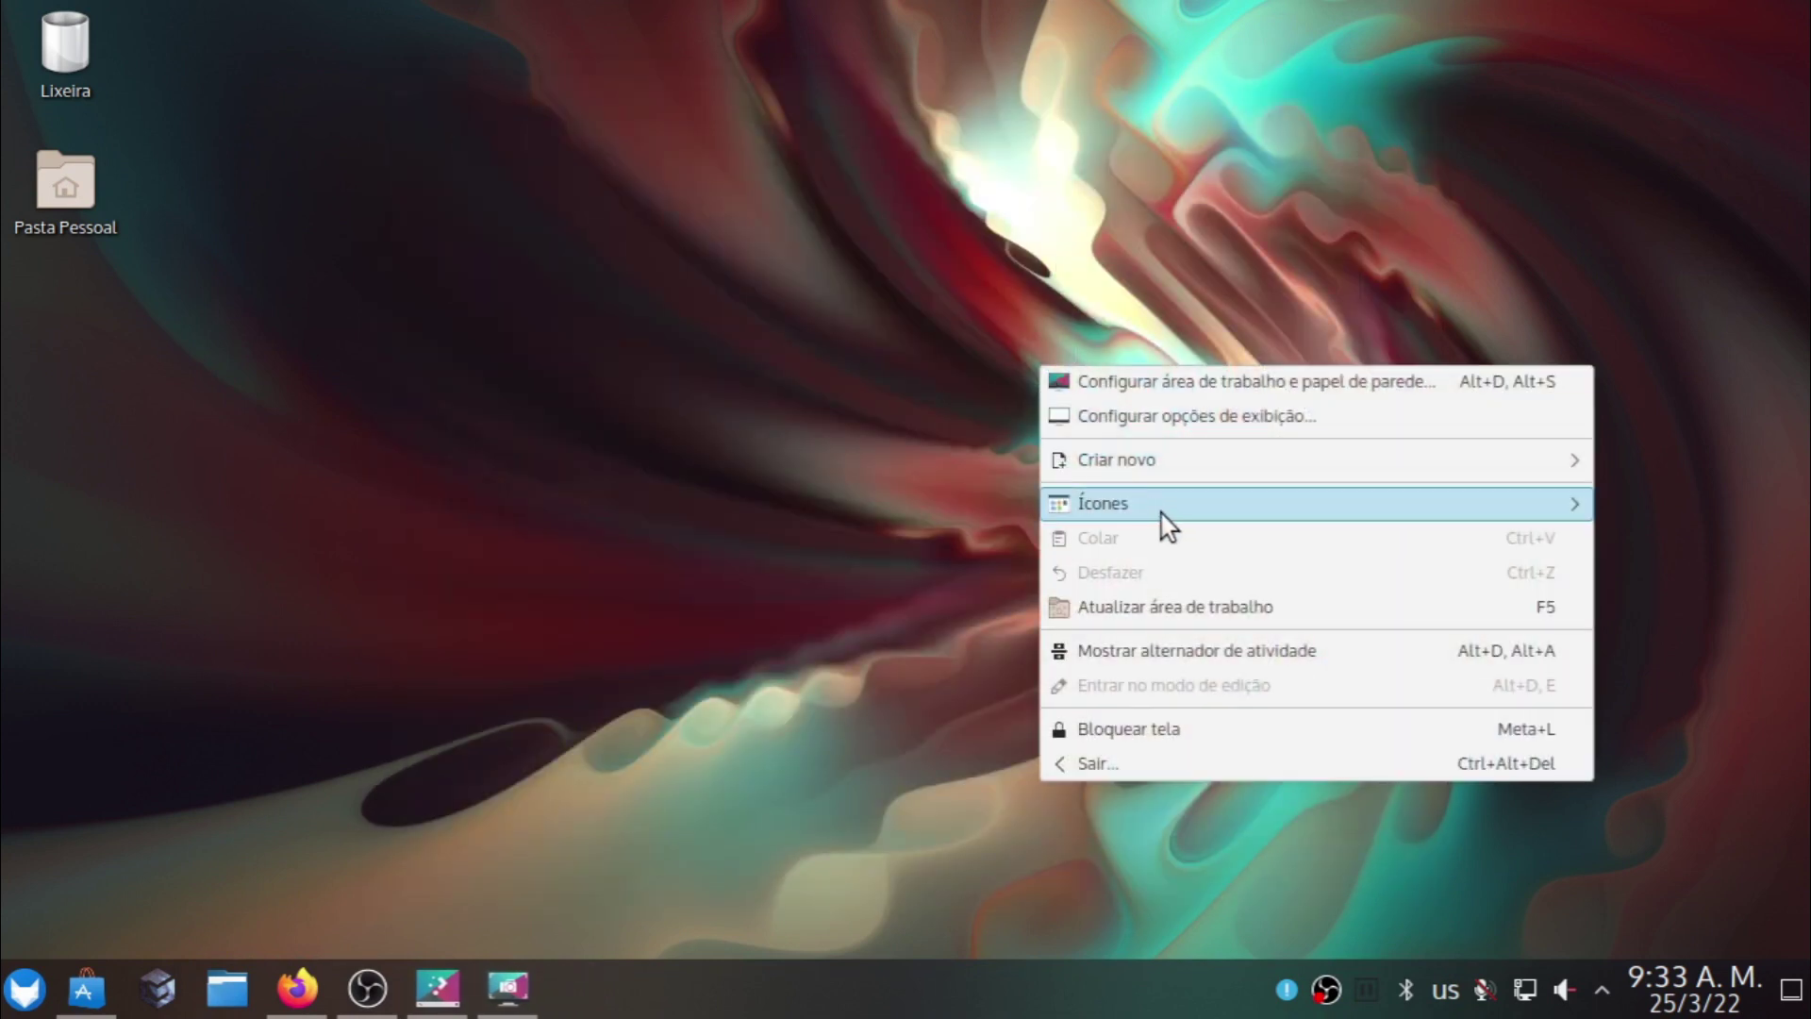
{"action": "left_click", "coordinate": [1149, 393]}
{"action": "left_click_drag", "start_coordinate": [1163, 140], "coordinate": [1095, 173]}
{"action": "scroll", "coordinate": [1014, 564], "scroll_direction": "down", "scroll_amount": 1}
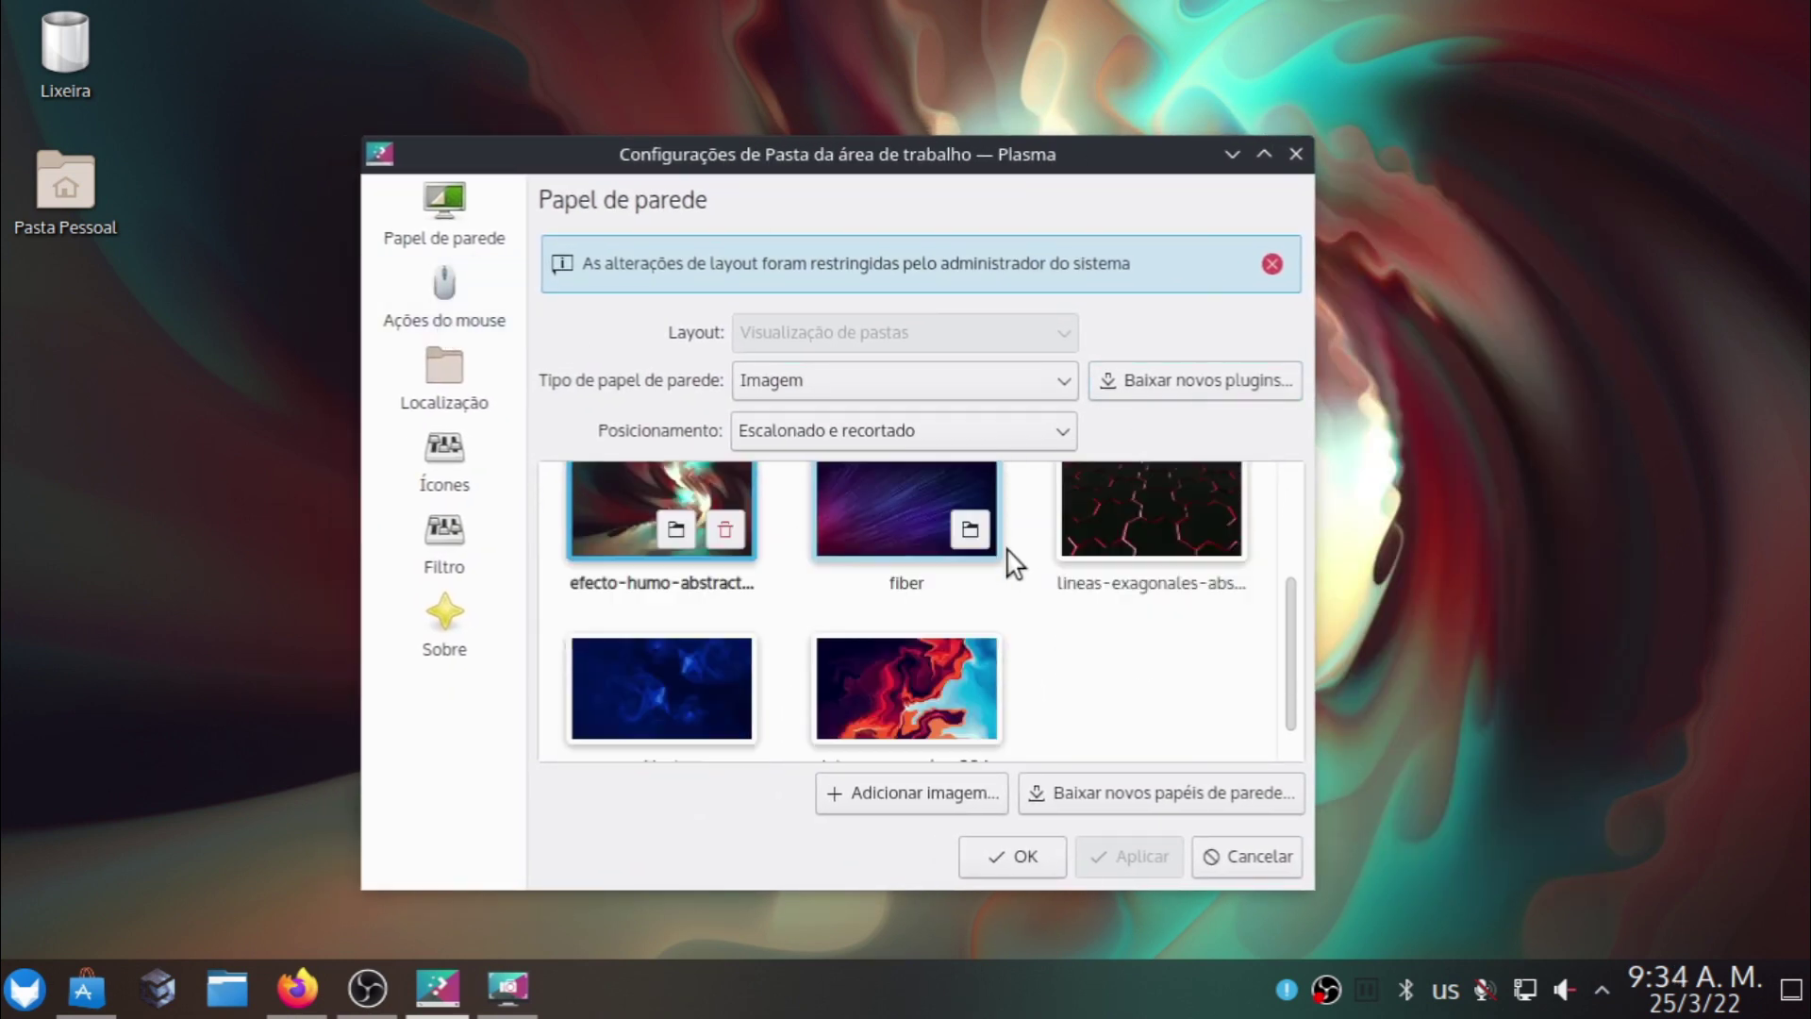
{"action": "scroll", "coordinate": [1014, 564], "scroll_direction": "up", "scroll_amount": 1}
{"action": "left_click", "coordinate": [670, 542]}
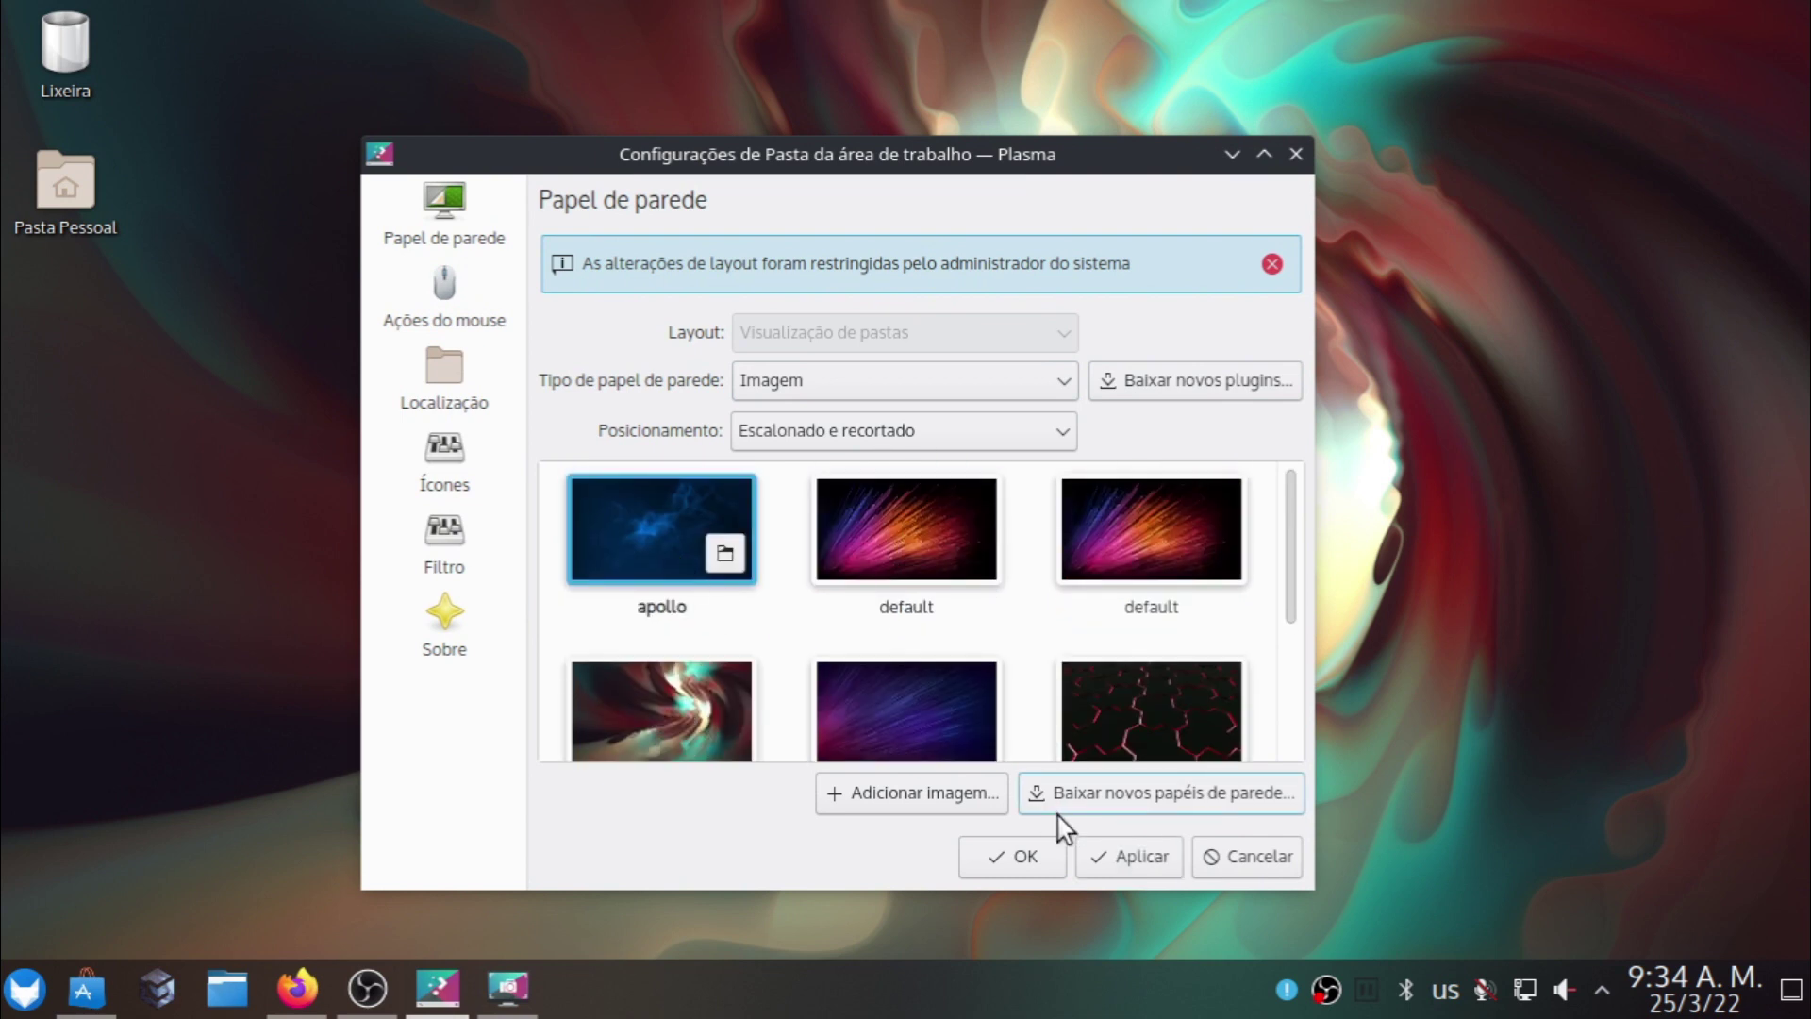
{"action": "left_click", "coordinate": [1115, 854]}
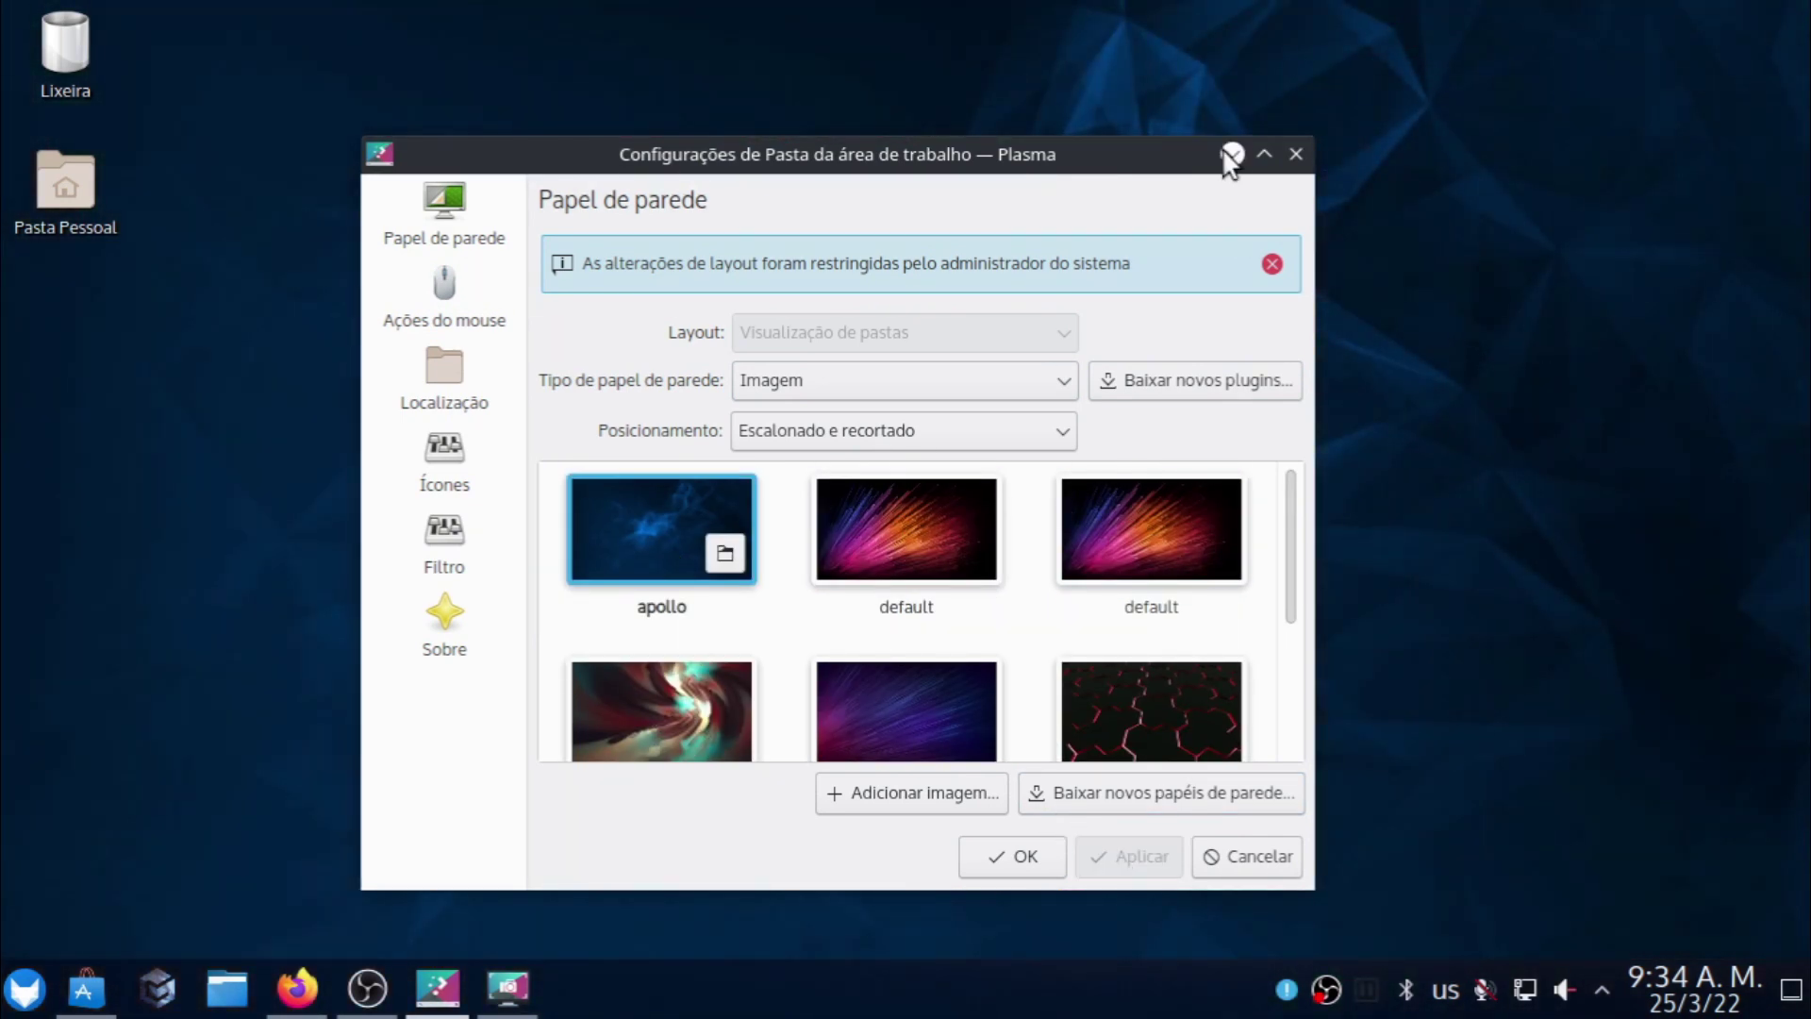
{"action": "left_click", "coordinate": [1230, 154]}
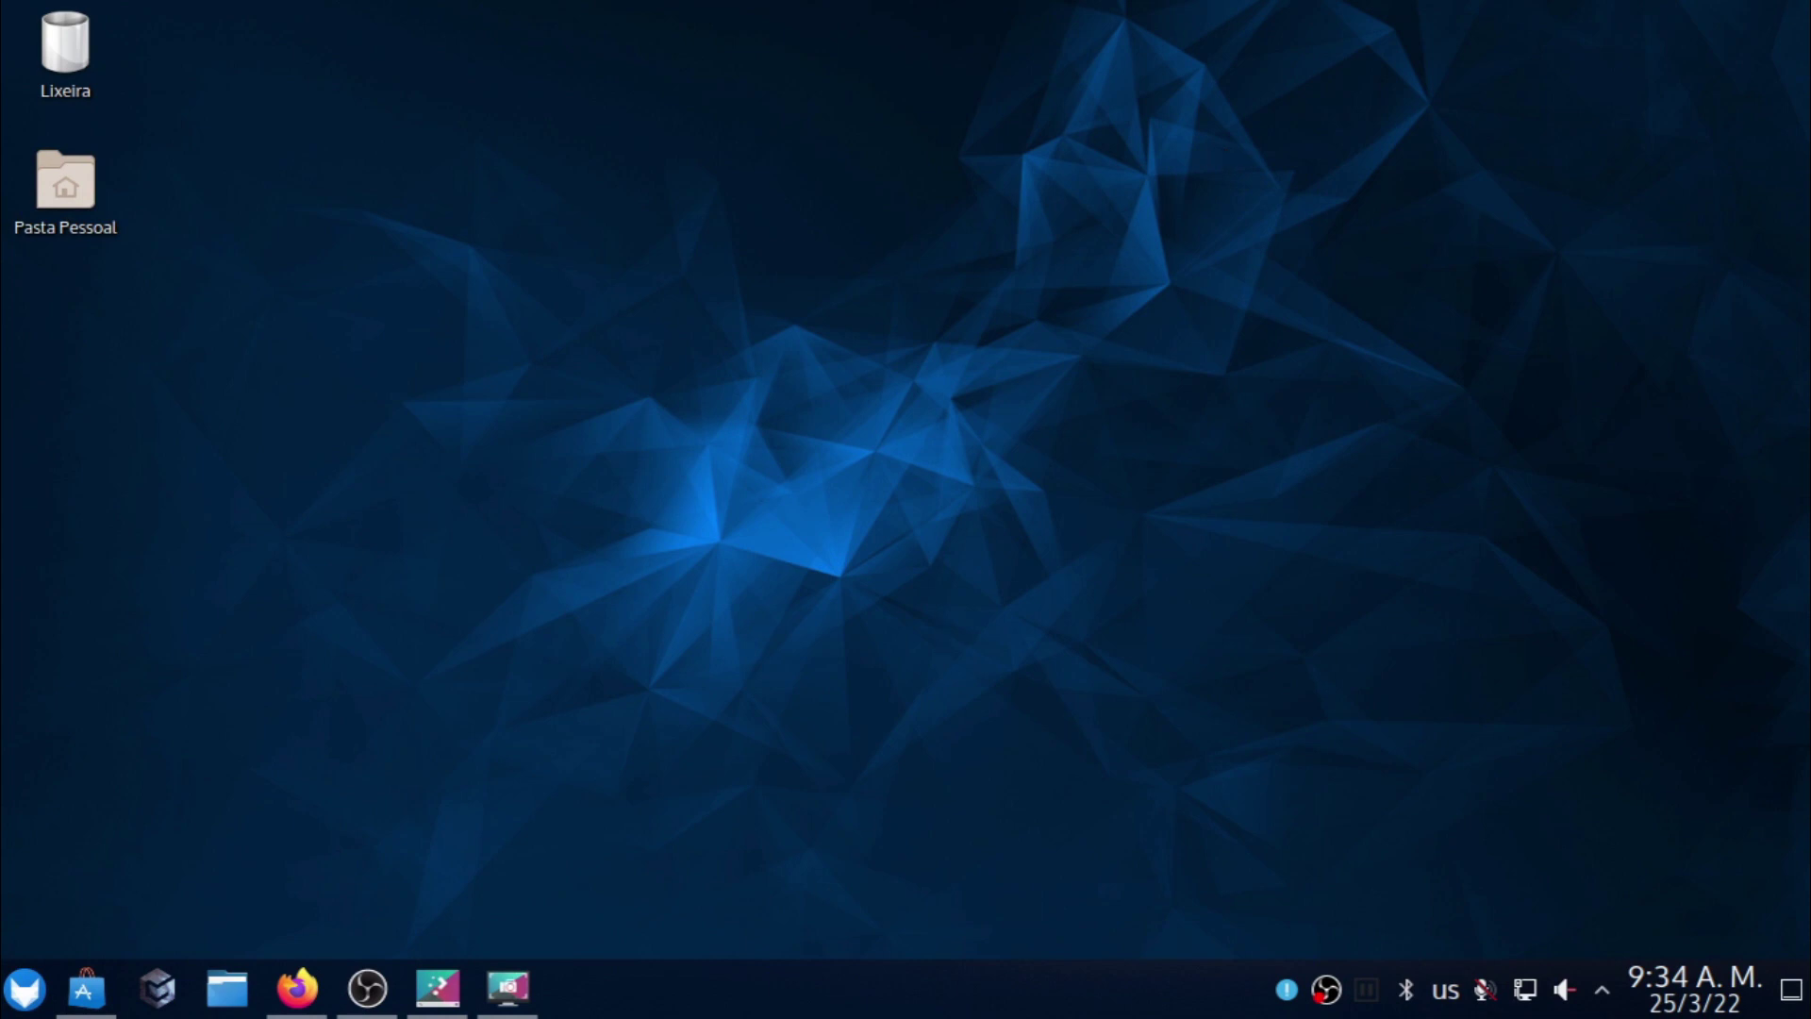
Save a Spectacle capture of the full desktop to Imagens as PNG under the suggested name, and switch to OBS.
{"action": "right_click", "coordinate": [508, 995]}
{"action": "left_click", "coordinate": [509, 998]}
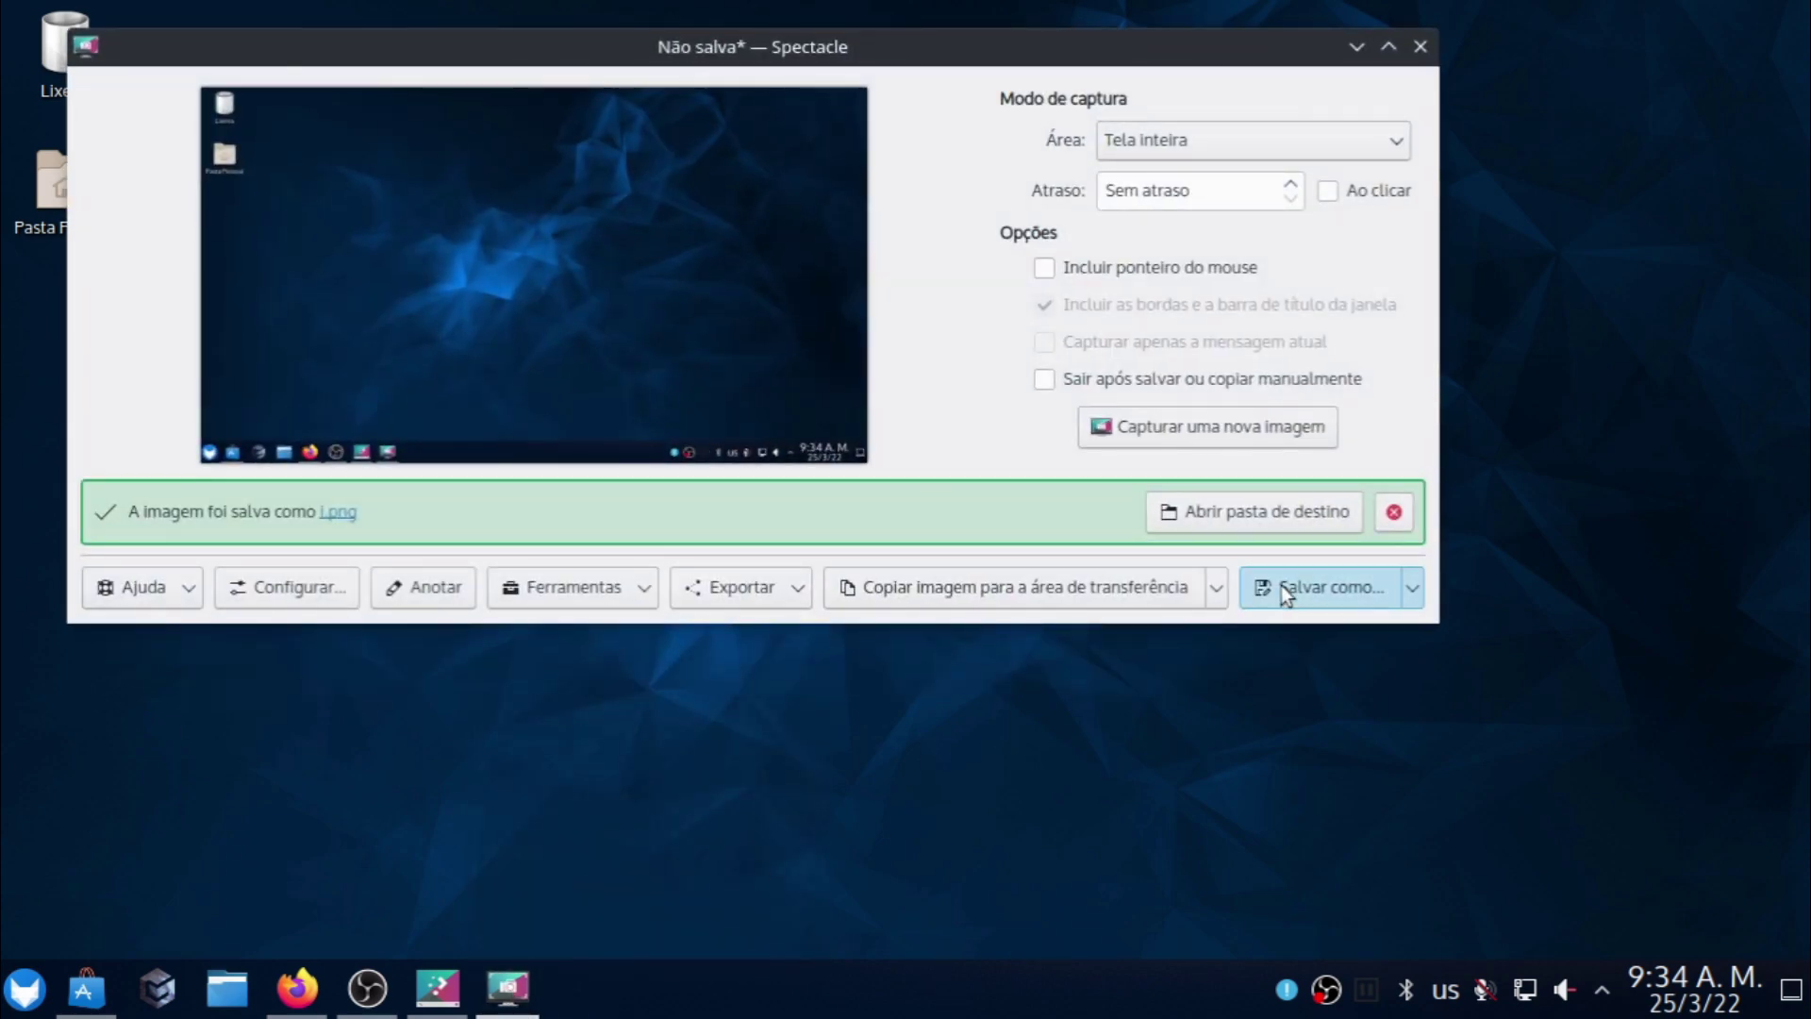
{"action": "left_click", "coordinate": [1281, 585]}
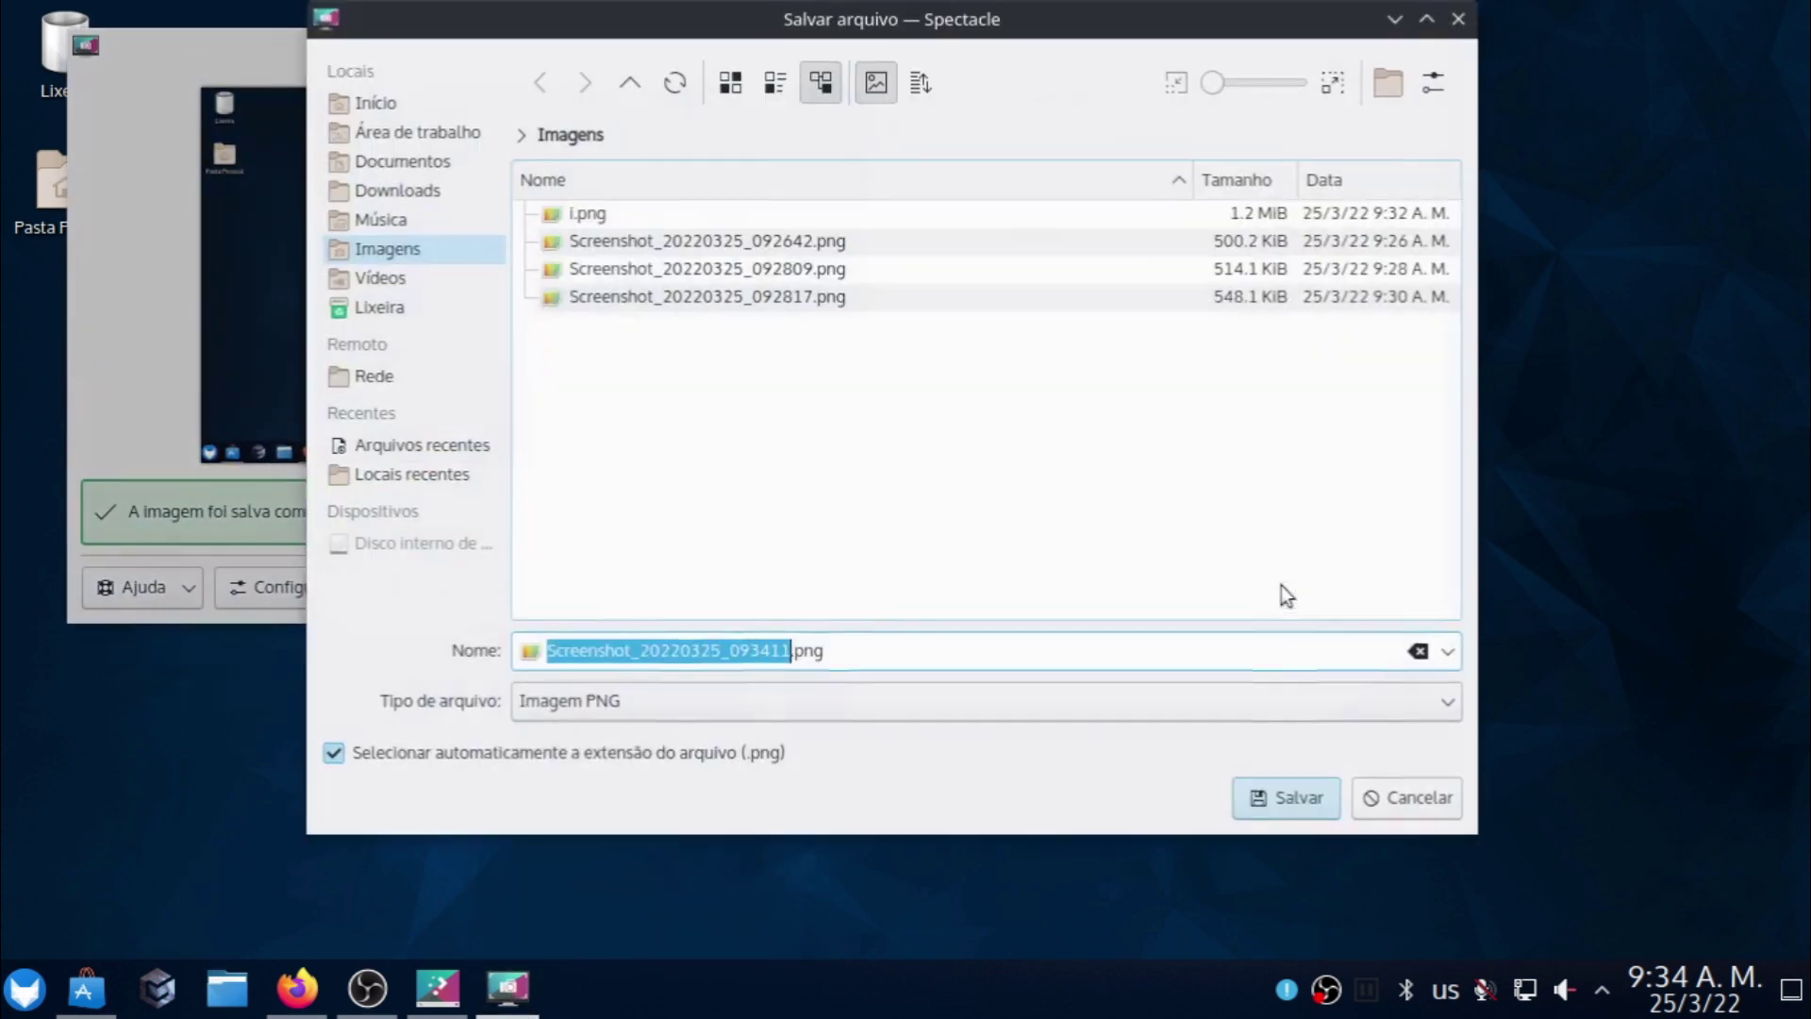
{"action": "left_click", "coordinate": [1293, 801]}
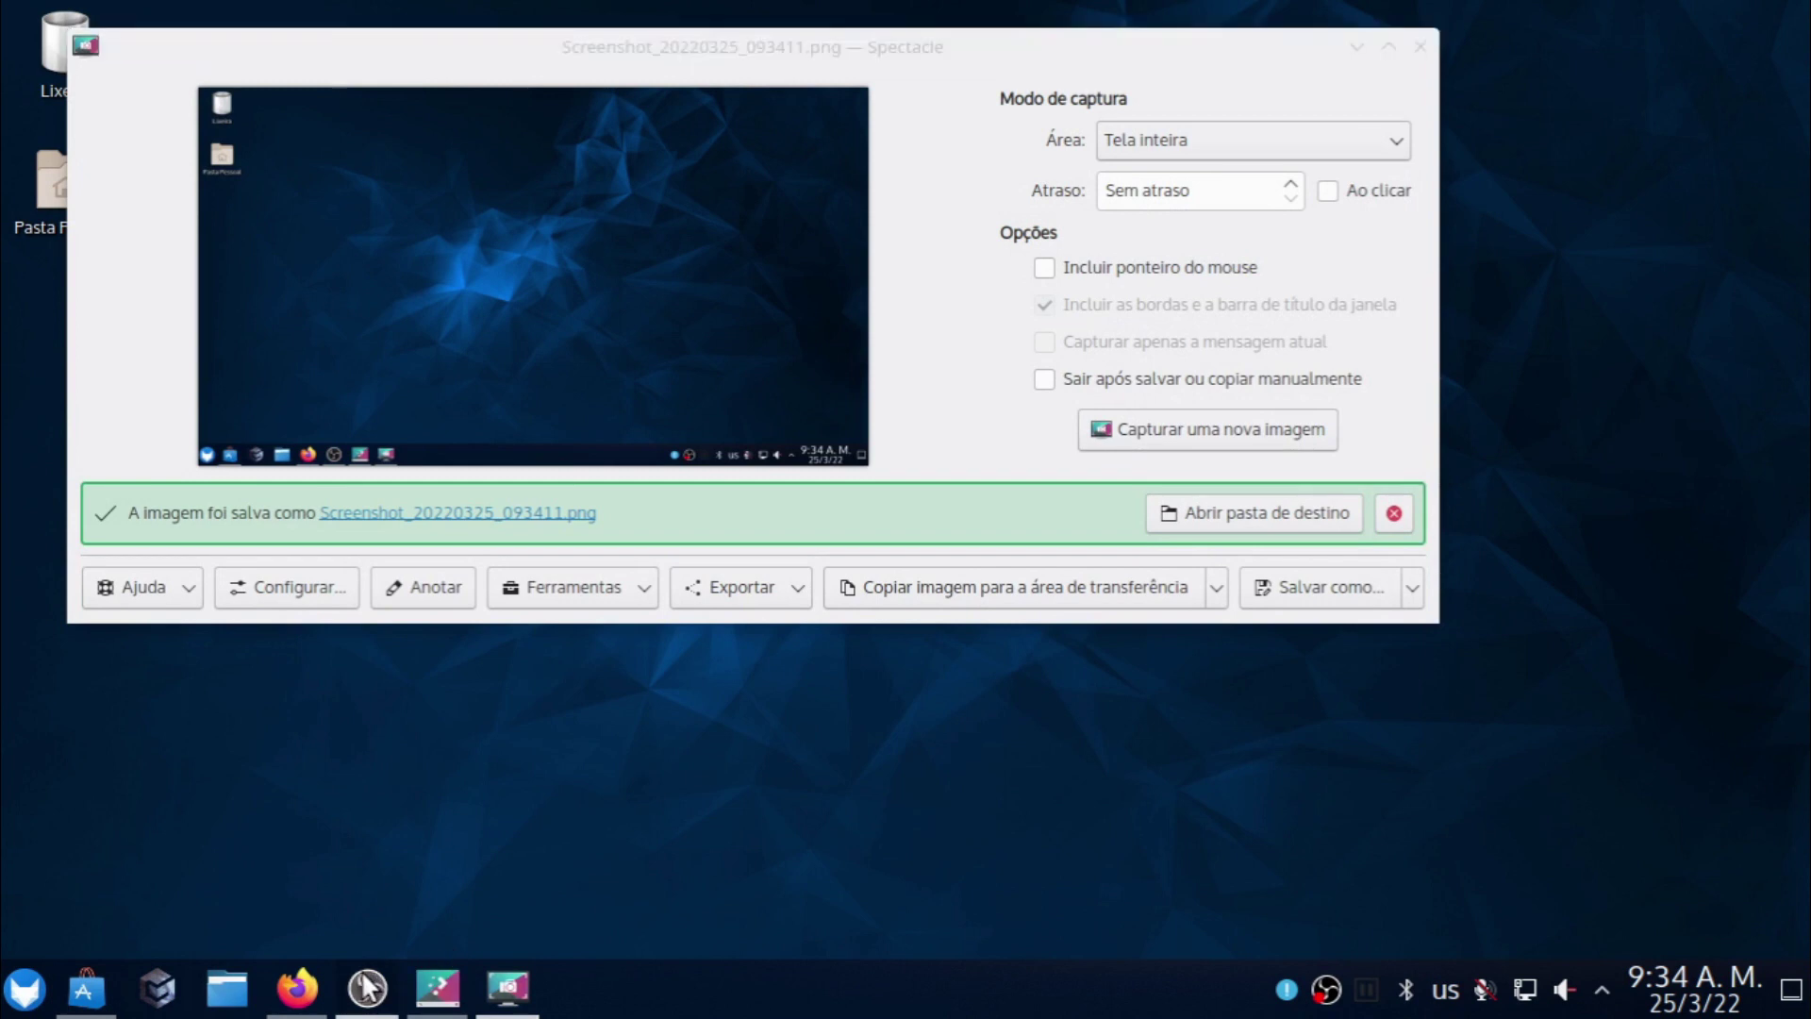
{"action": "left_click", "coordinate": [386, 987]}
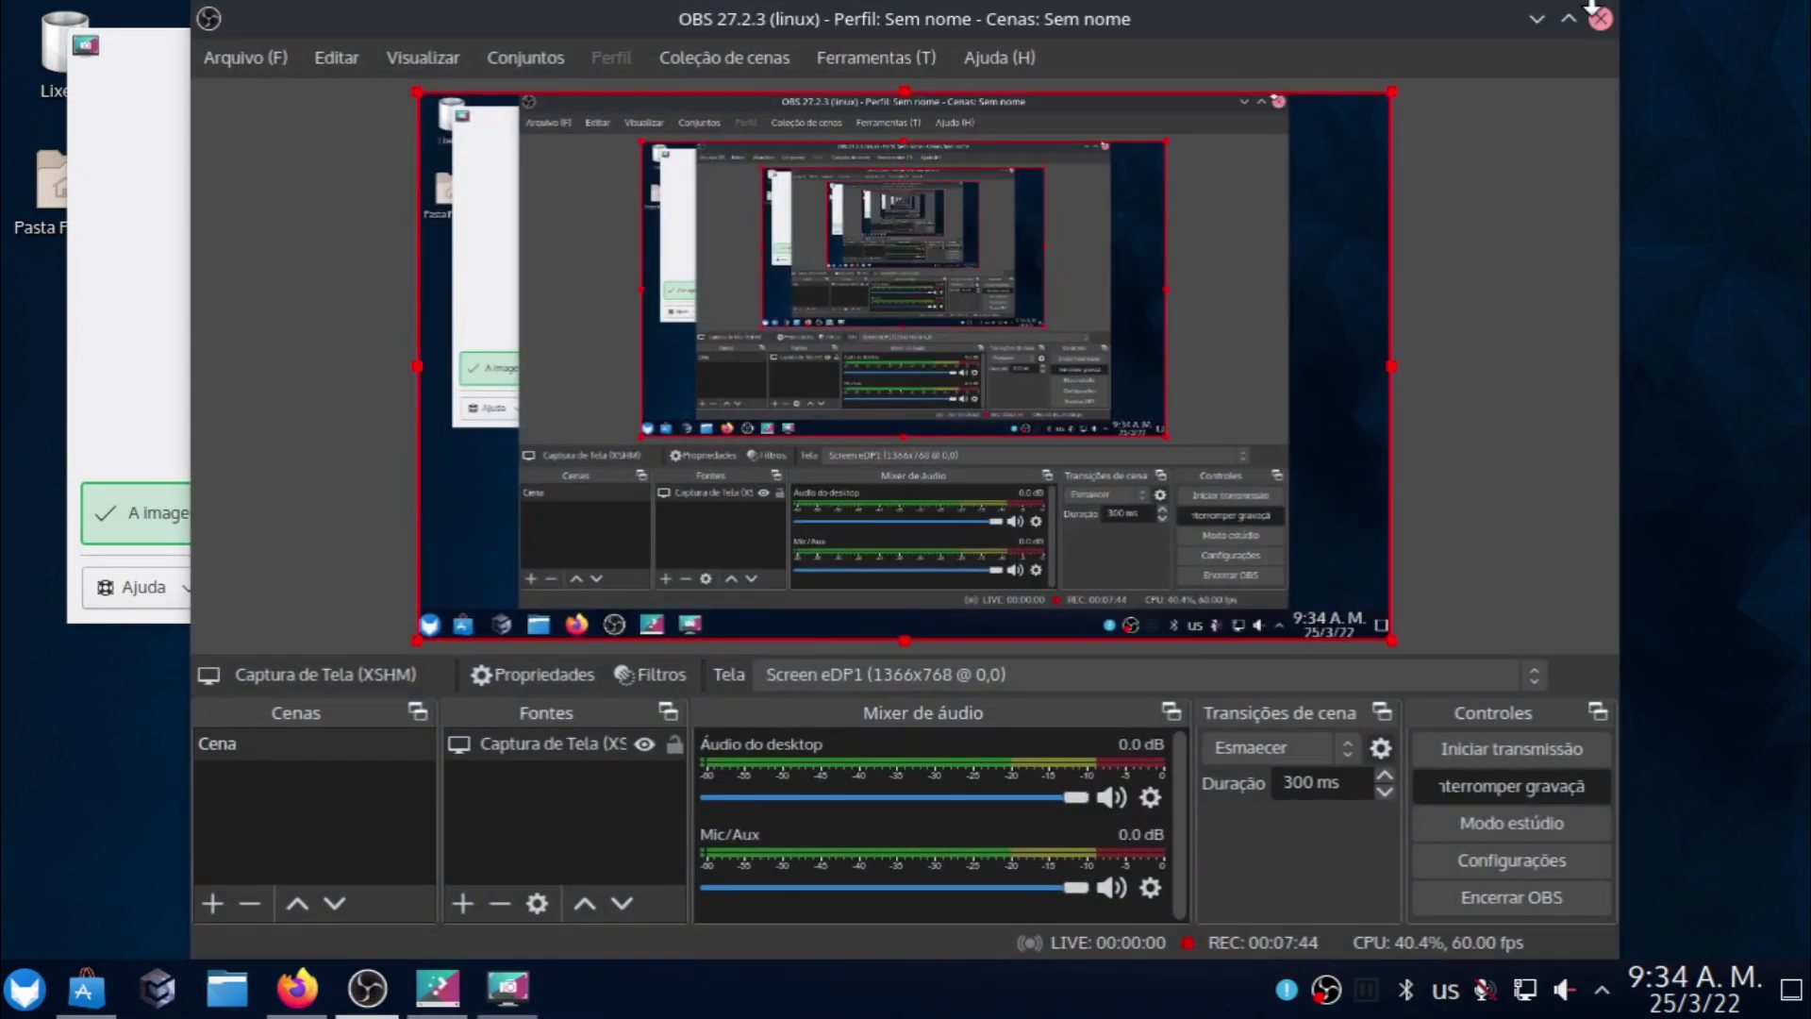
Minimise the OBS and Spectacle windows and launch Regata OS Game Access.
{"action": "left_click", "coordinate": [1538, 17]}
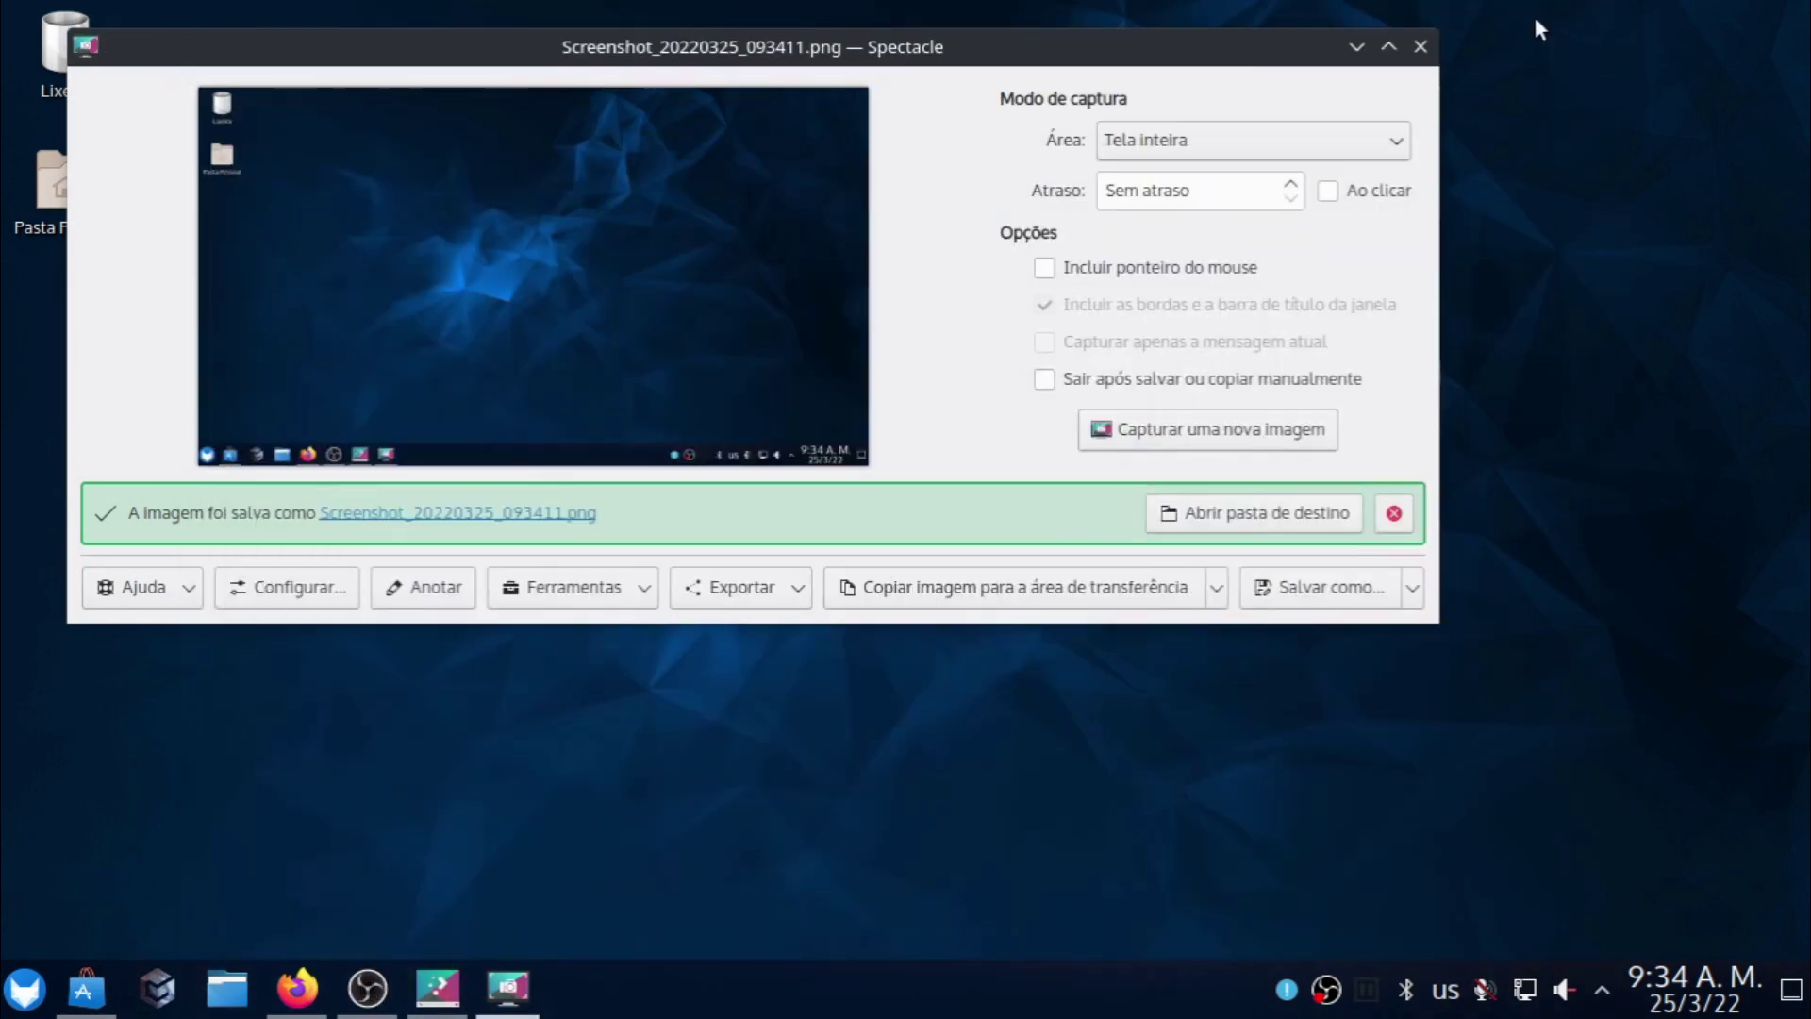
{"action": "left_click", "coordinate": [1357, 46]}
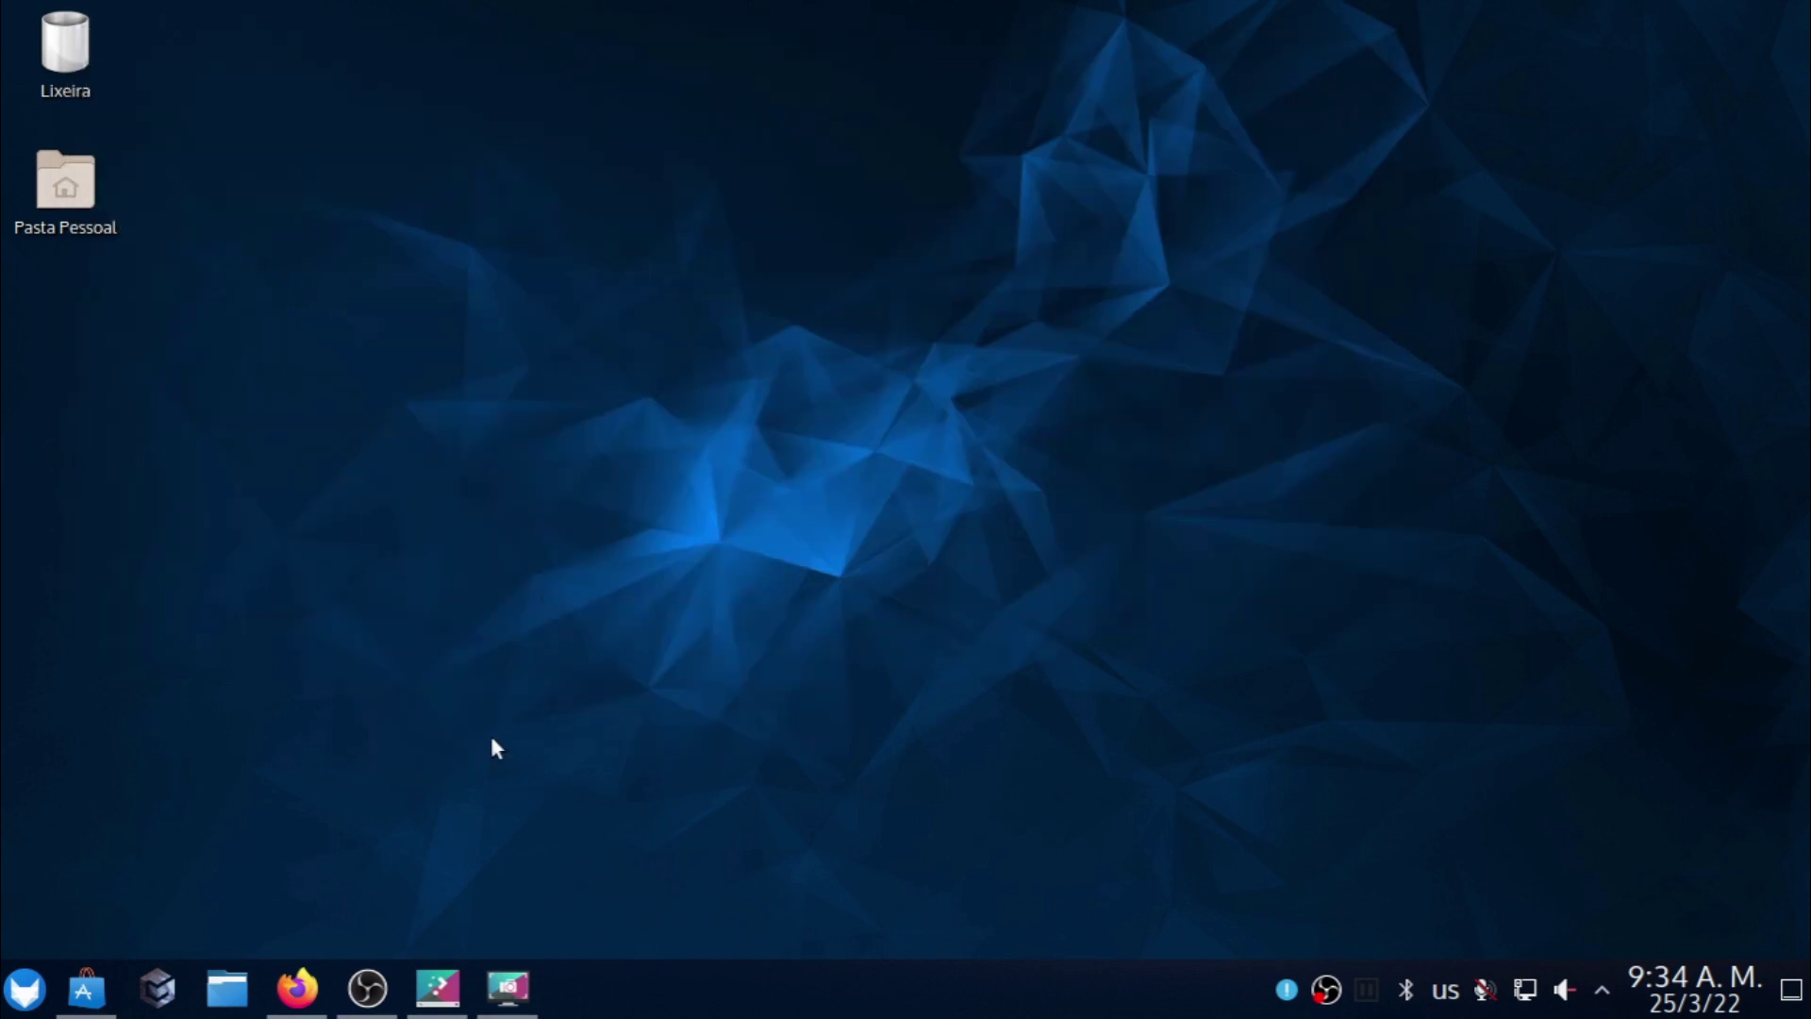
{"action": "left_click", "coordinate": [149, 983]}
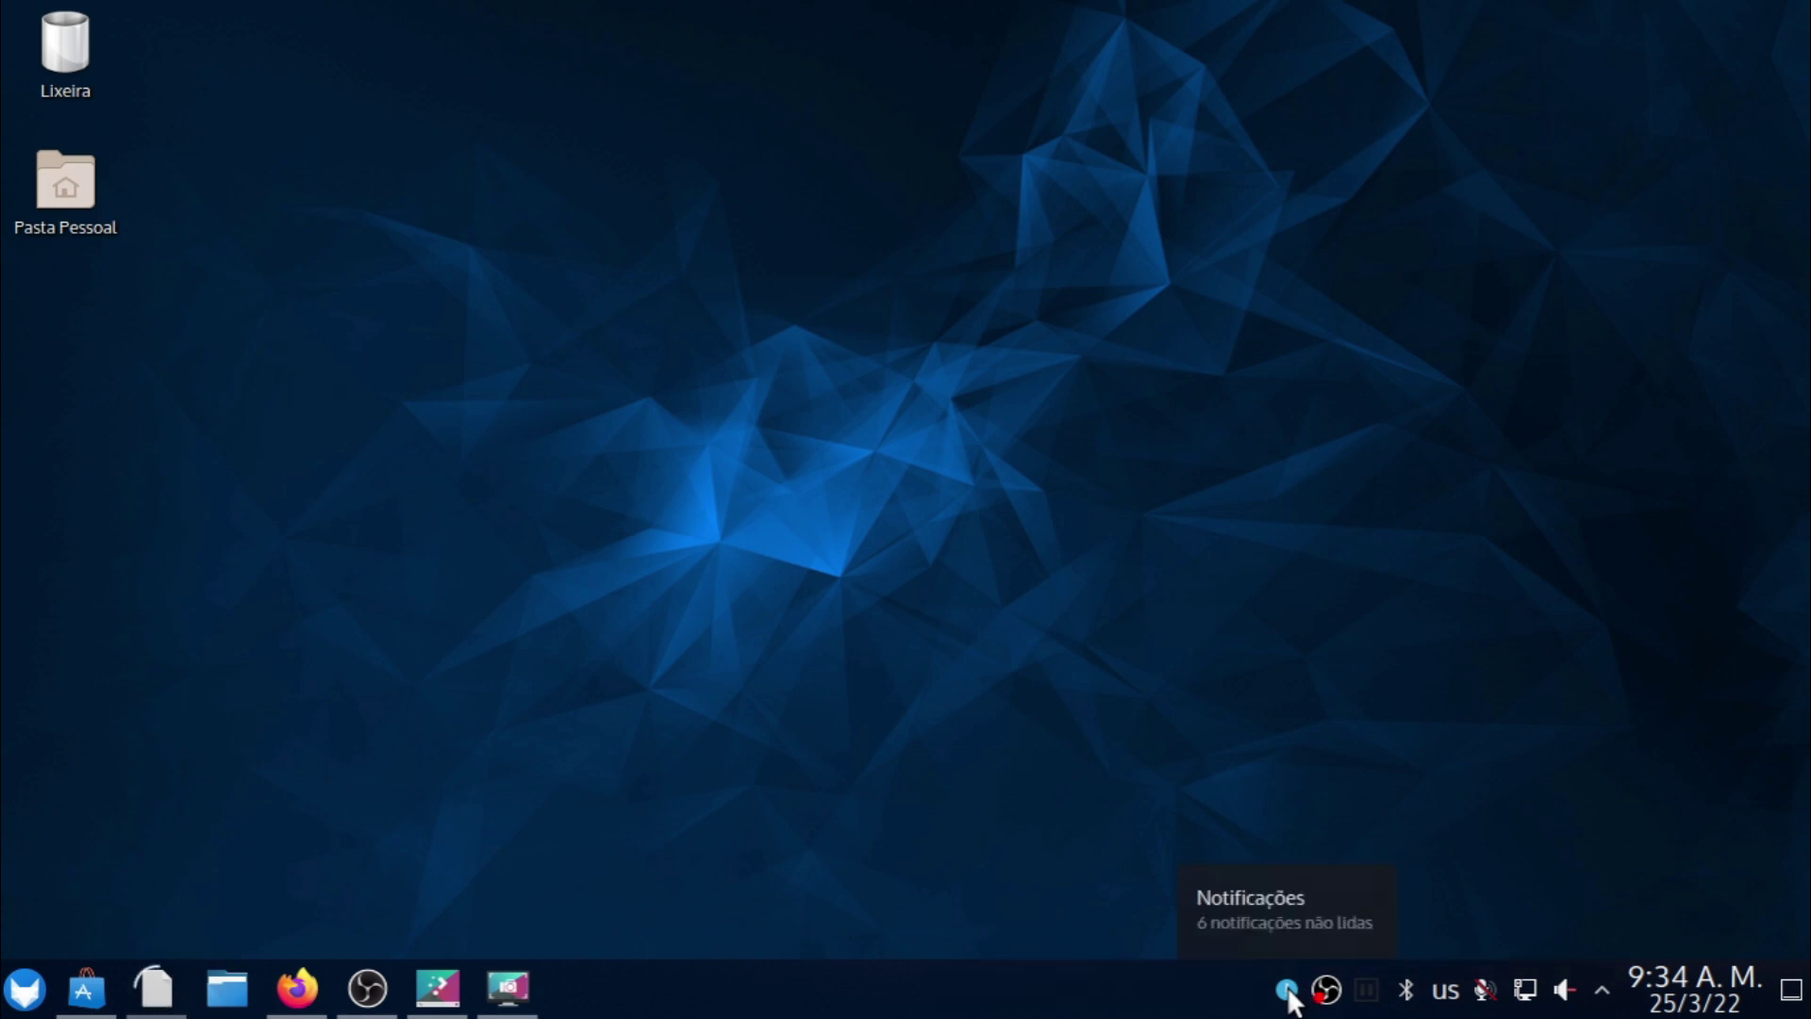
Bring up the Regata OS Store, and look through the Game Access home page's featured banners and Para você section.
{"action": "left_click", "coordinate": [86, 989]}
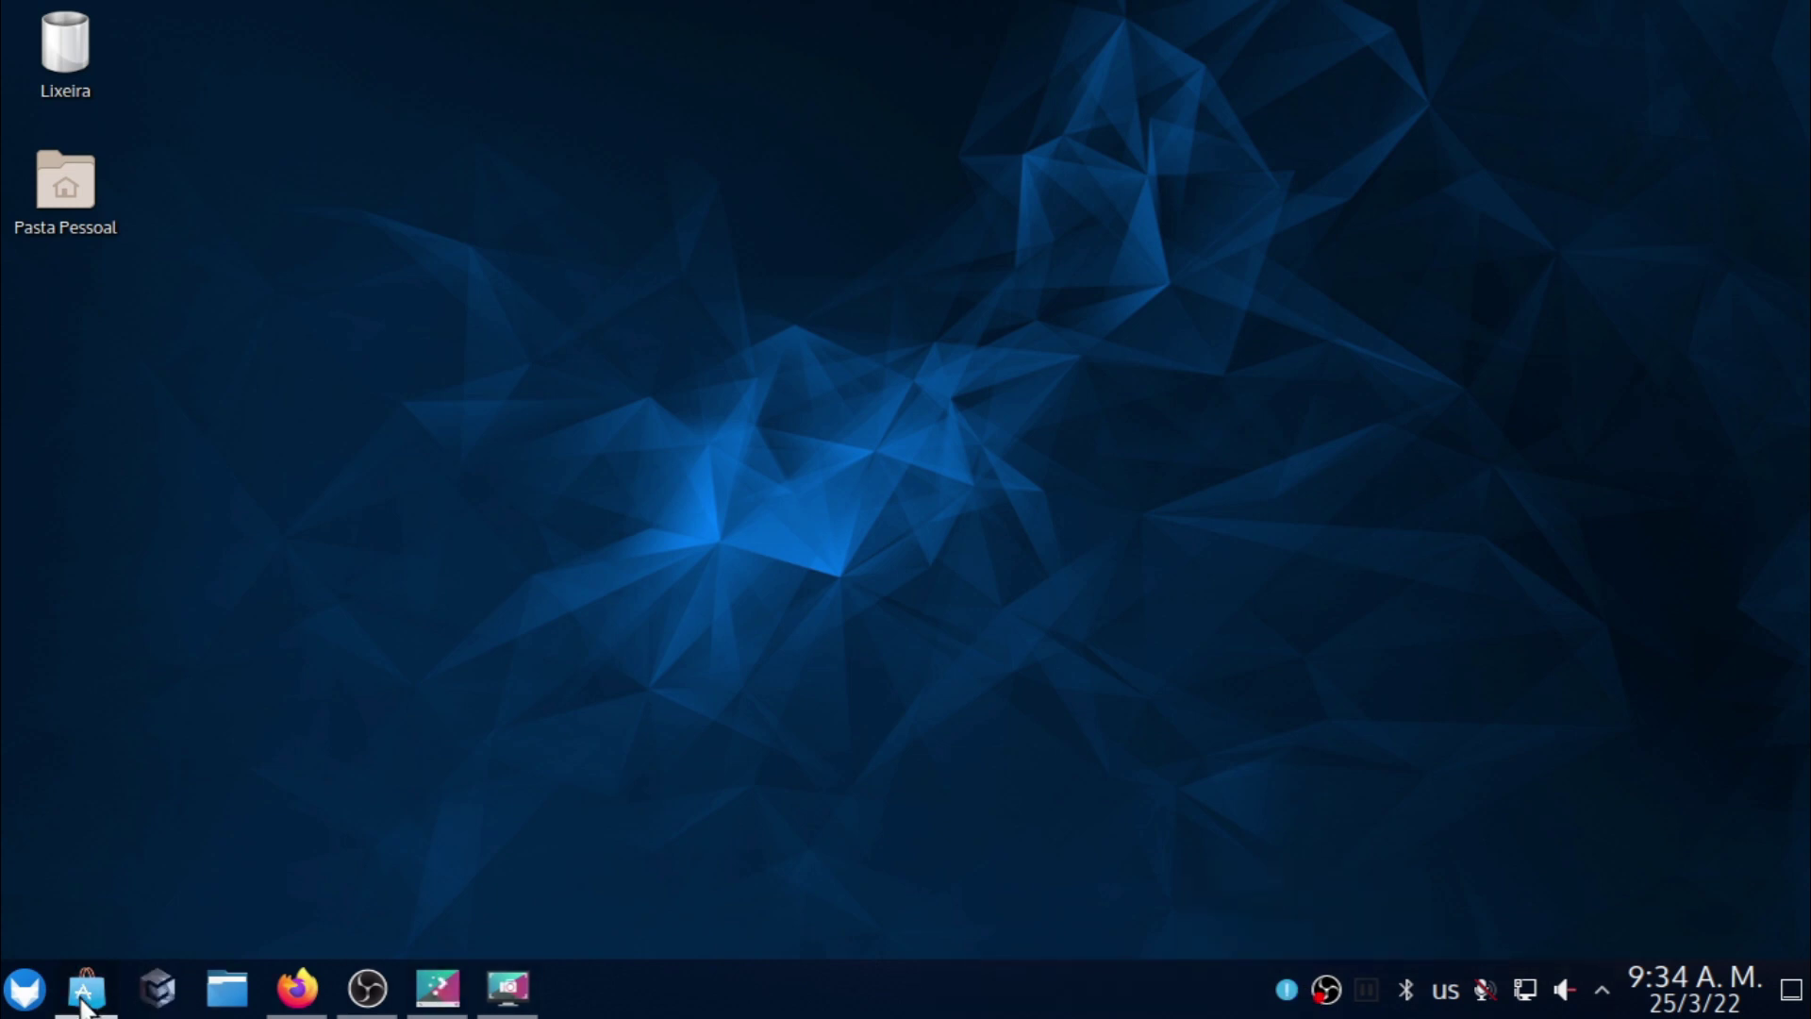
{"action": "scroll", "coordinate": [874, 884], "scroll_direction": "down", "scroll_amount": 5}
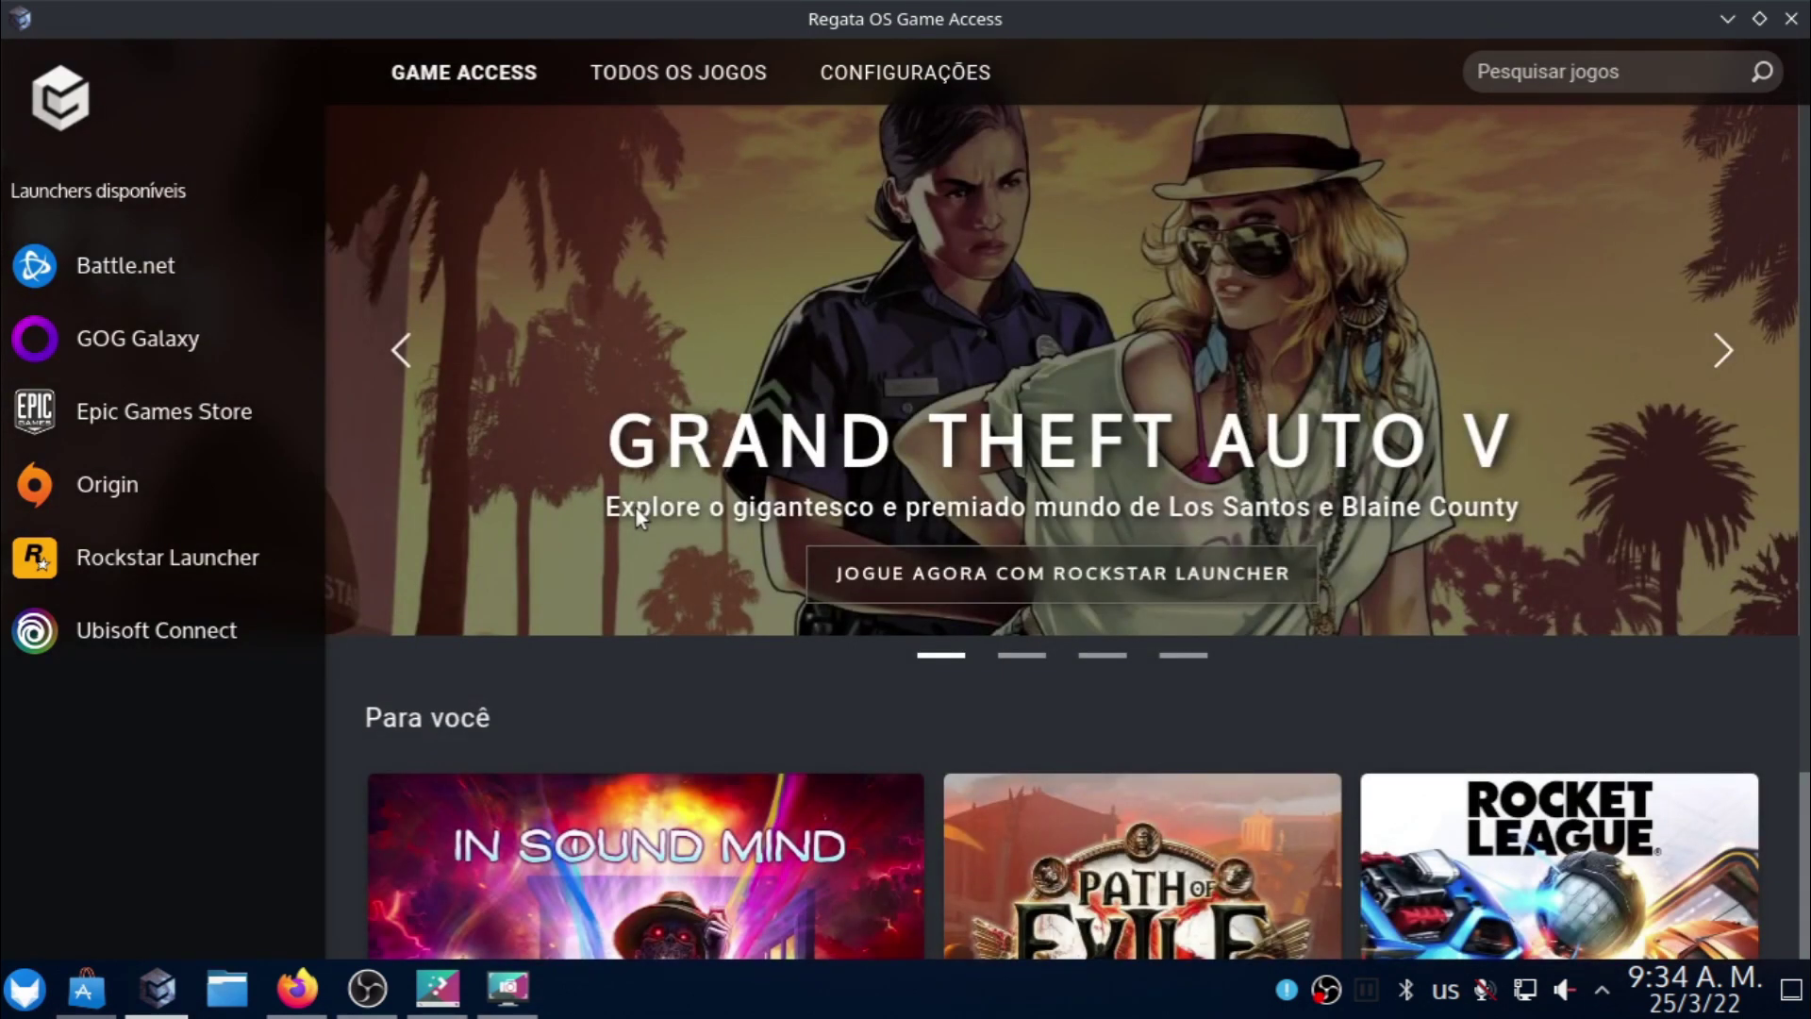
{"action": "scroll", "coordinate": [1544, 581], "scroll_direction": "down", "scroll_amount": 2}
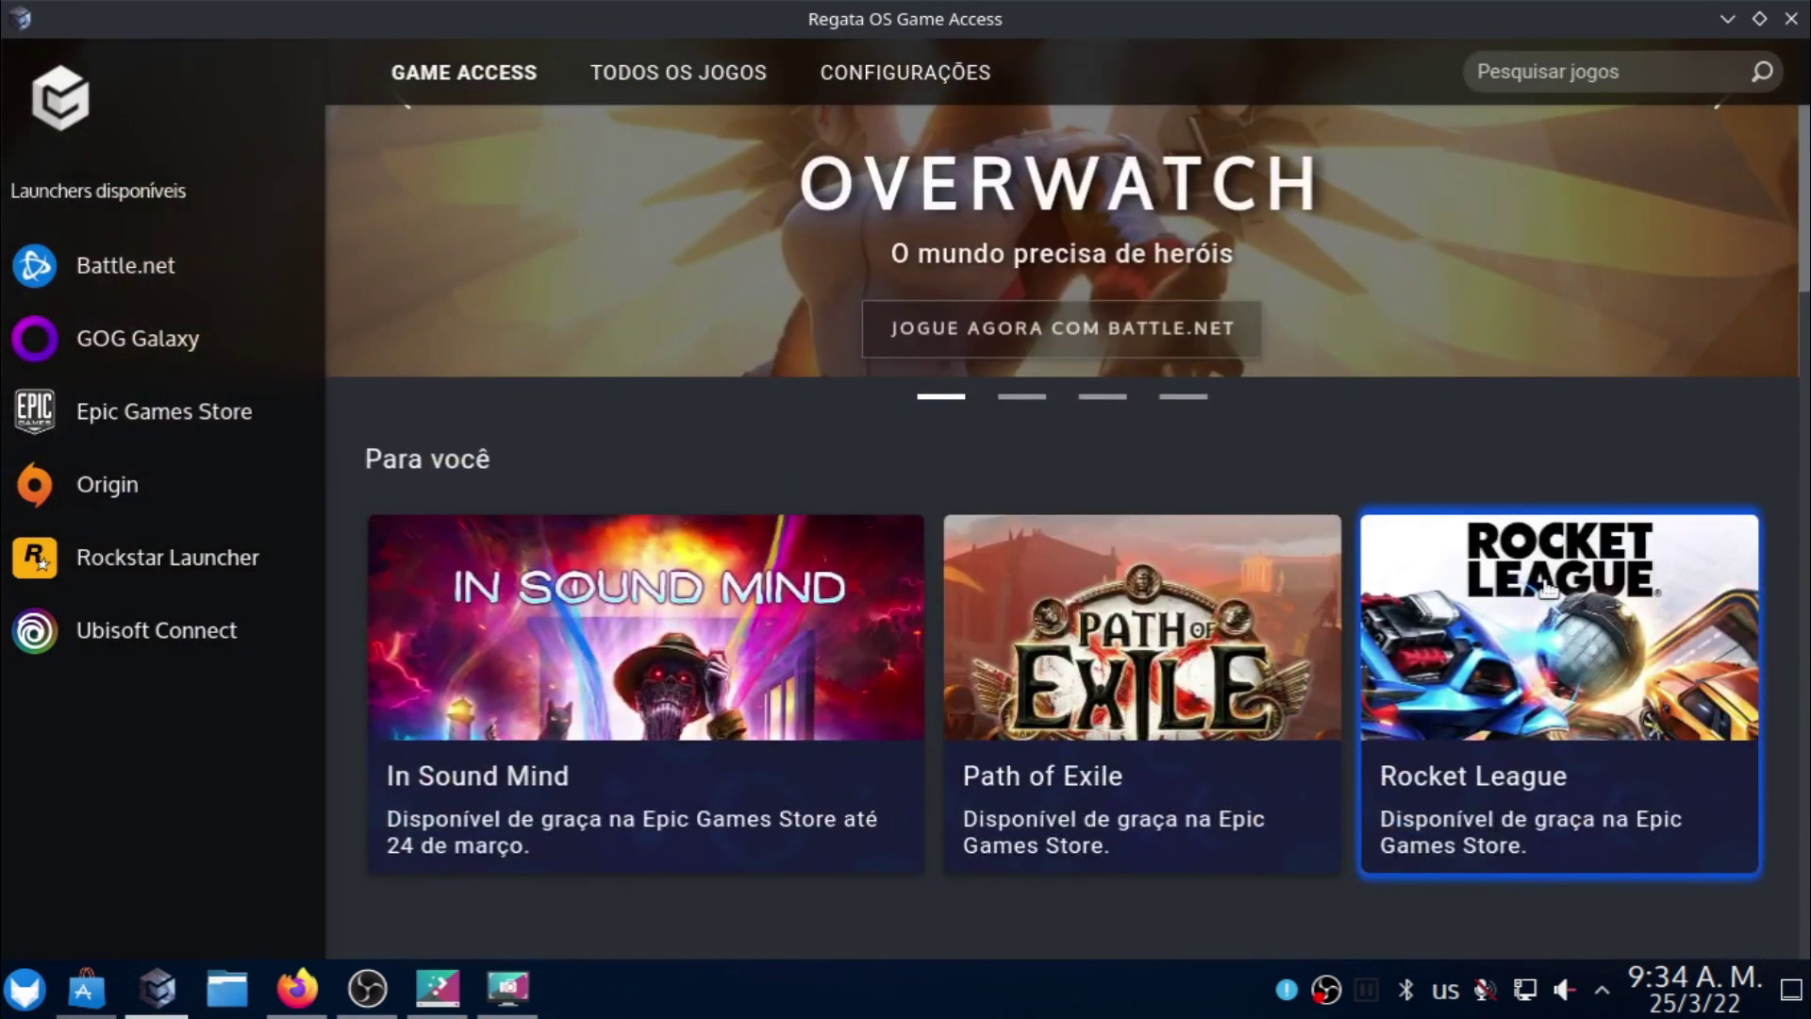
{"action": "scroll", "coordinate": [1544, 588], "scroll_direction": "up", "scroll_amount": 2}
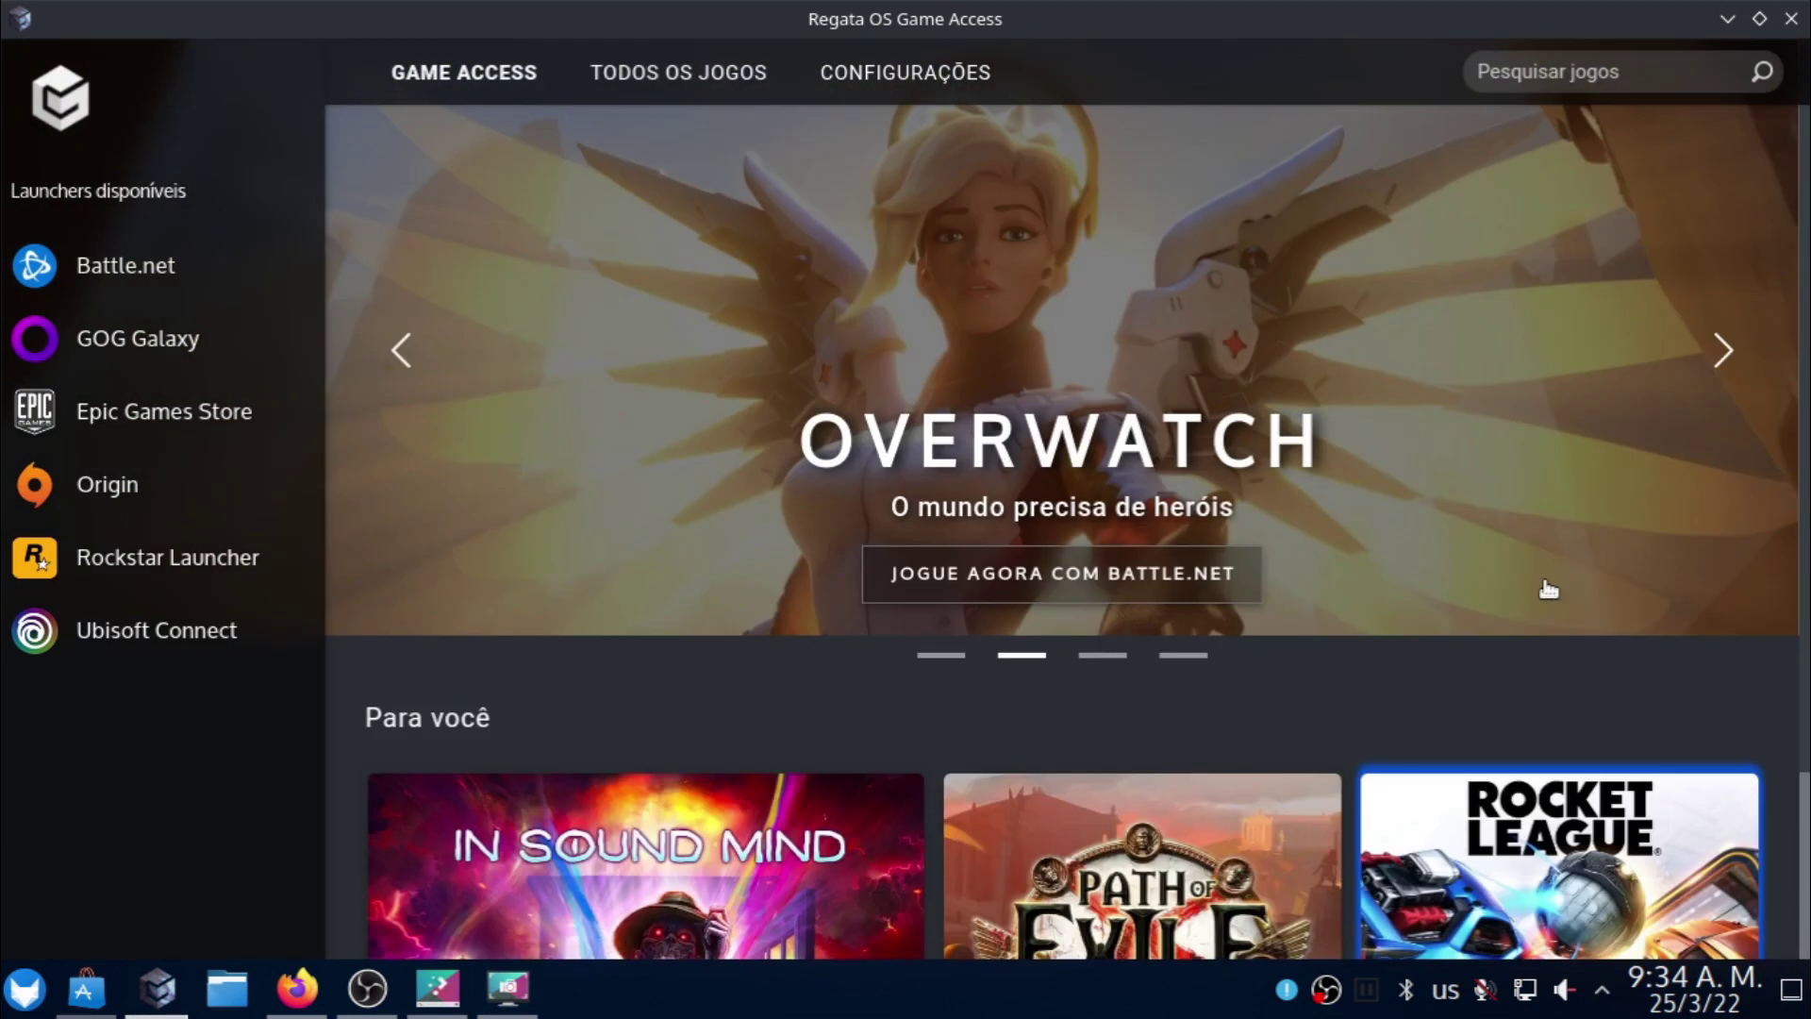
{"action": "left_click", "coordinate": [1719, 368]}
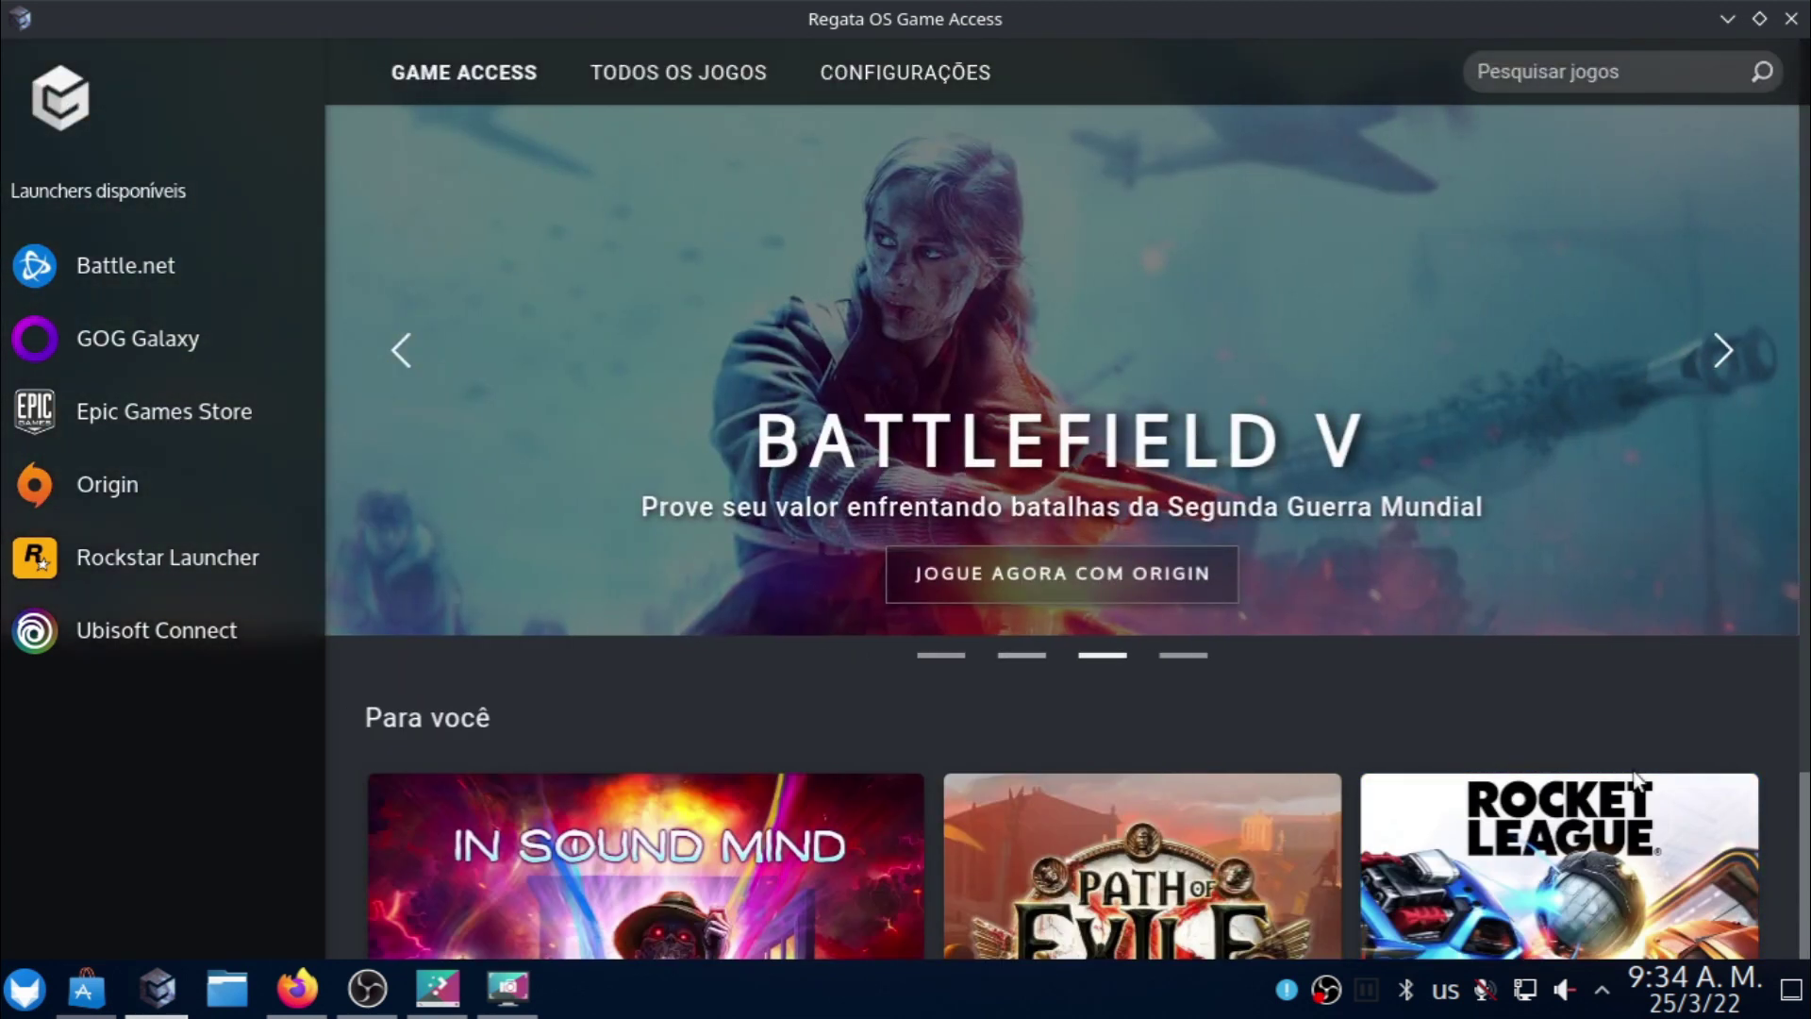
{"action": "scroll", "coordinate": [865, 693], "scroll_direction": "down", "scroll_amount": 2}
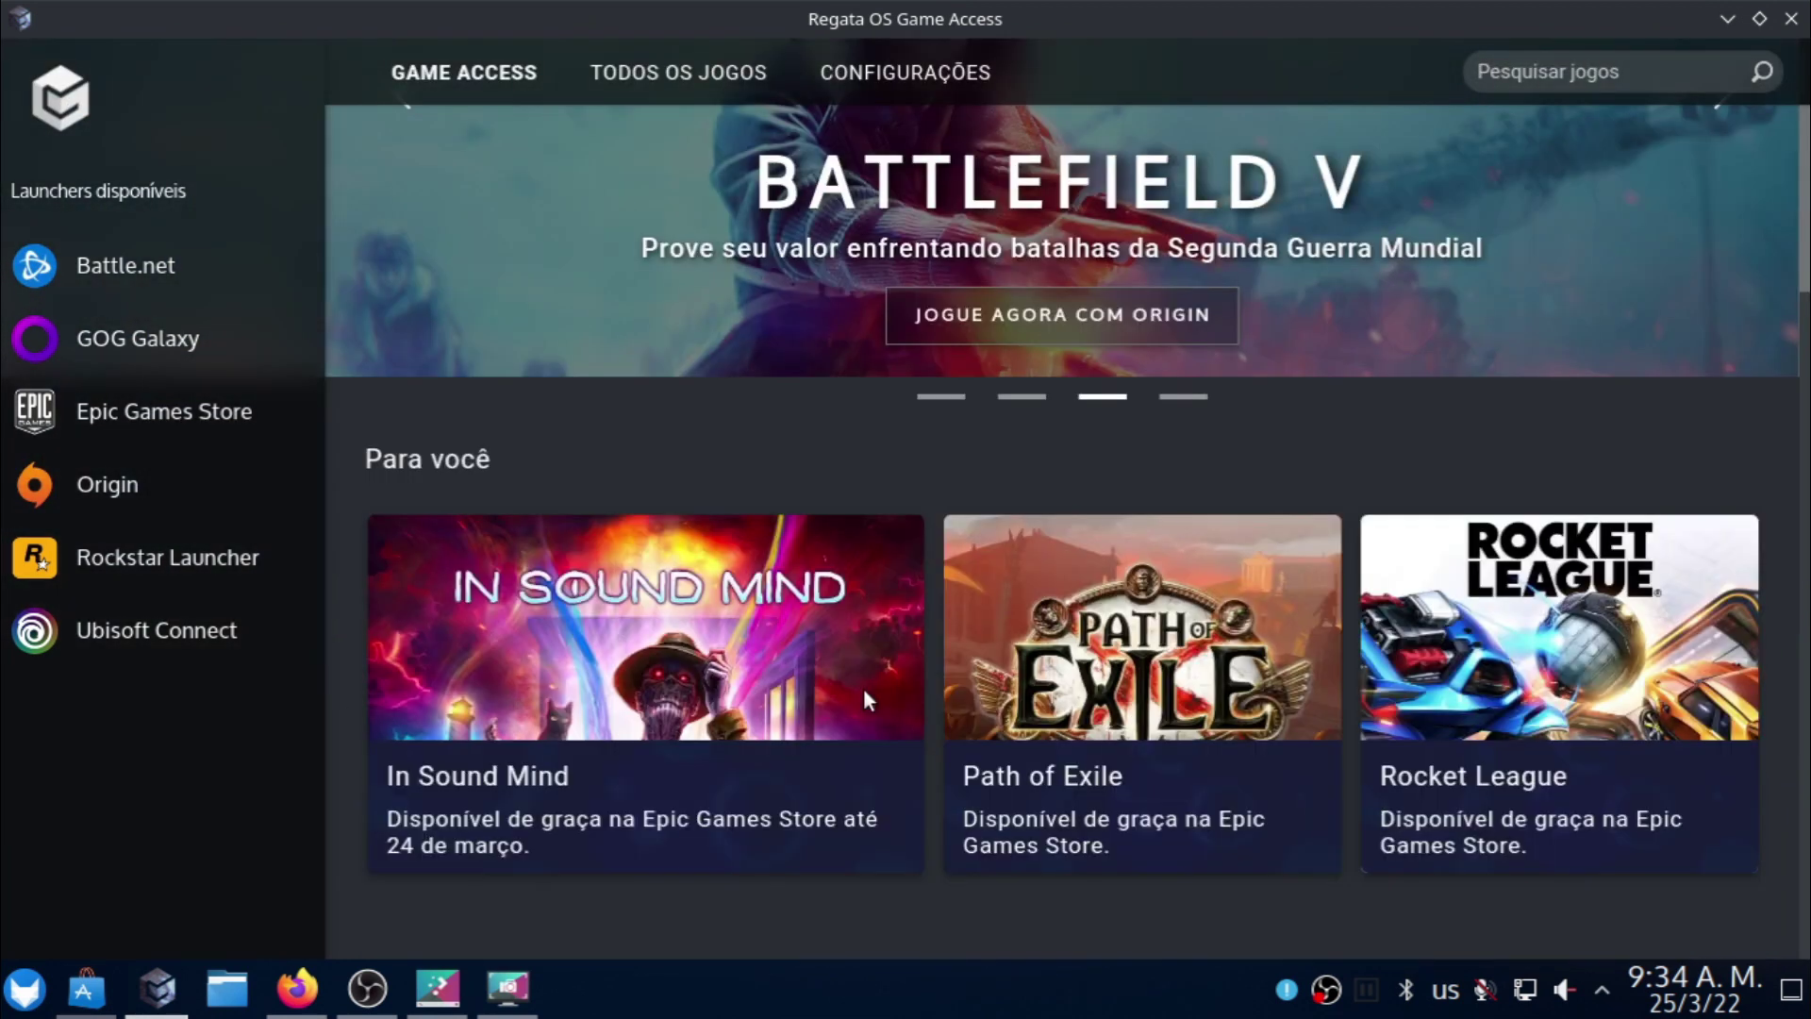
View the Epic Games Store, GOG Galaxy and Rockstar Launcher pages in Game Access.
{"action": "left_click", "coordinate": [167, 412]}
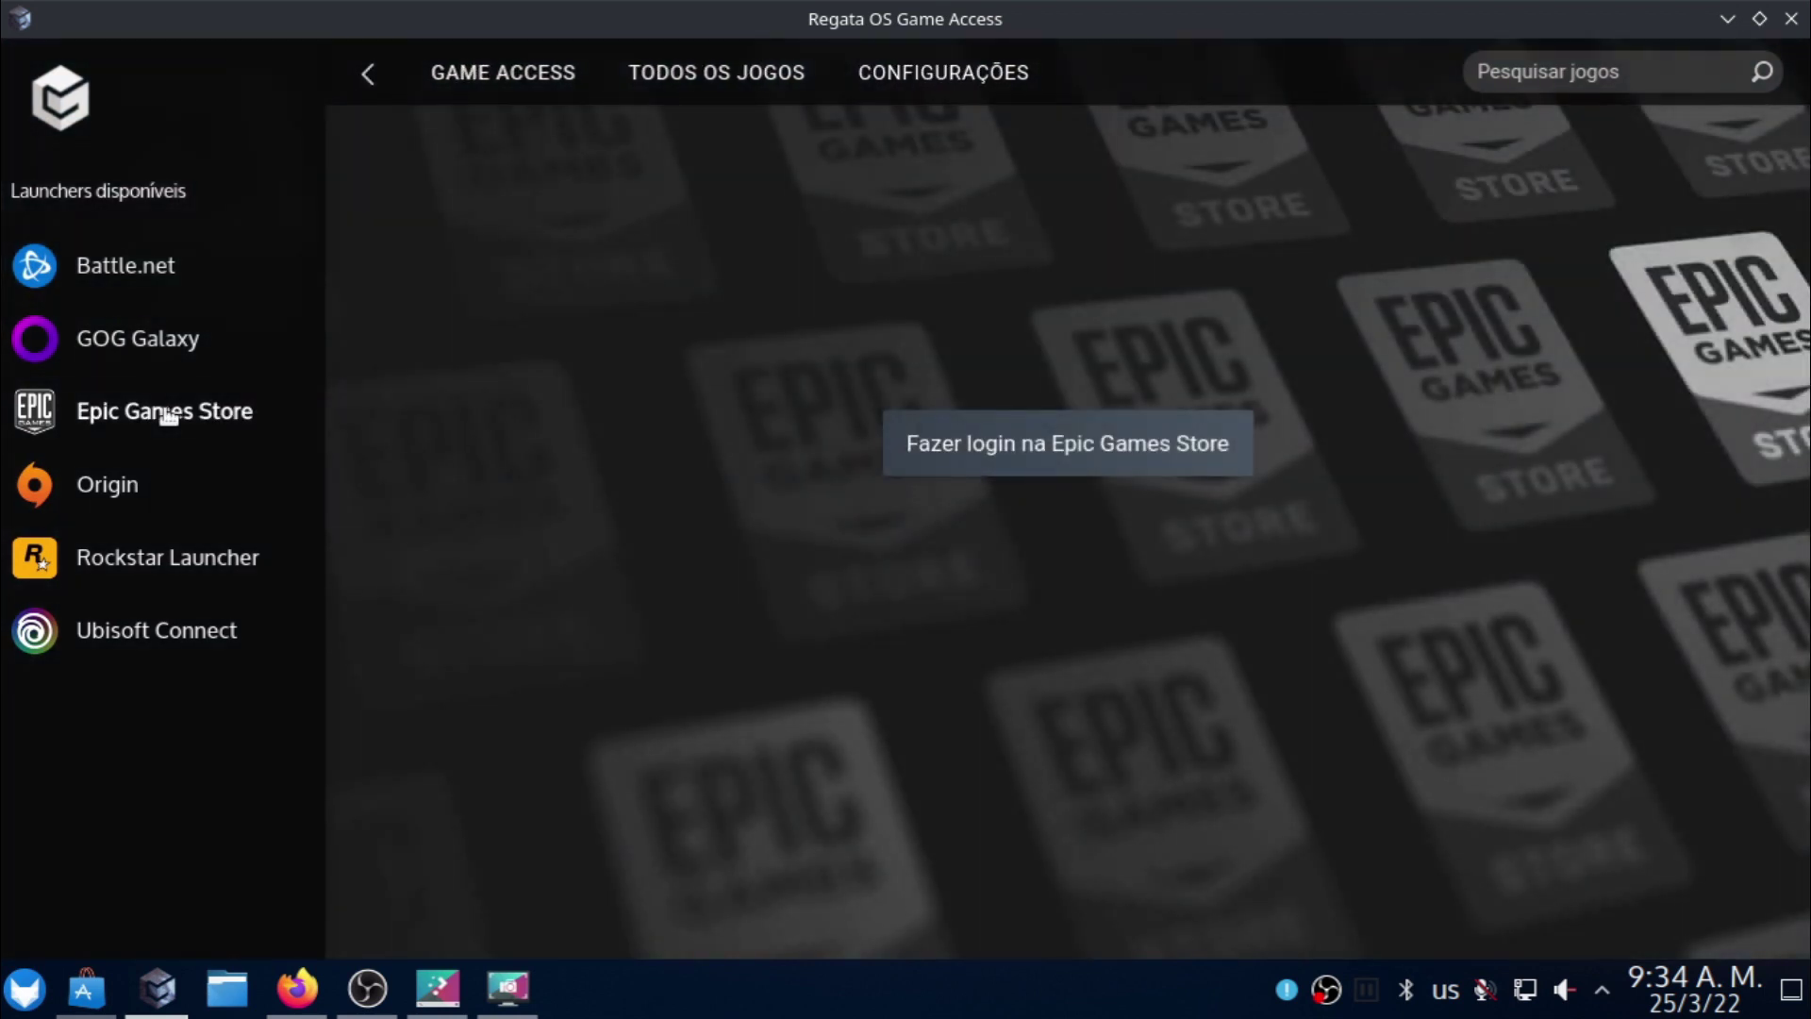
{"action": "left_click", "coordinate": [173, 361]}
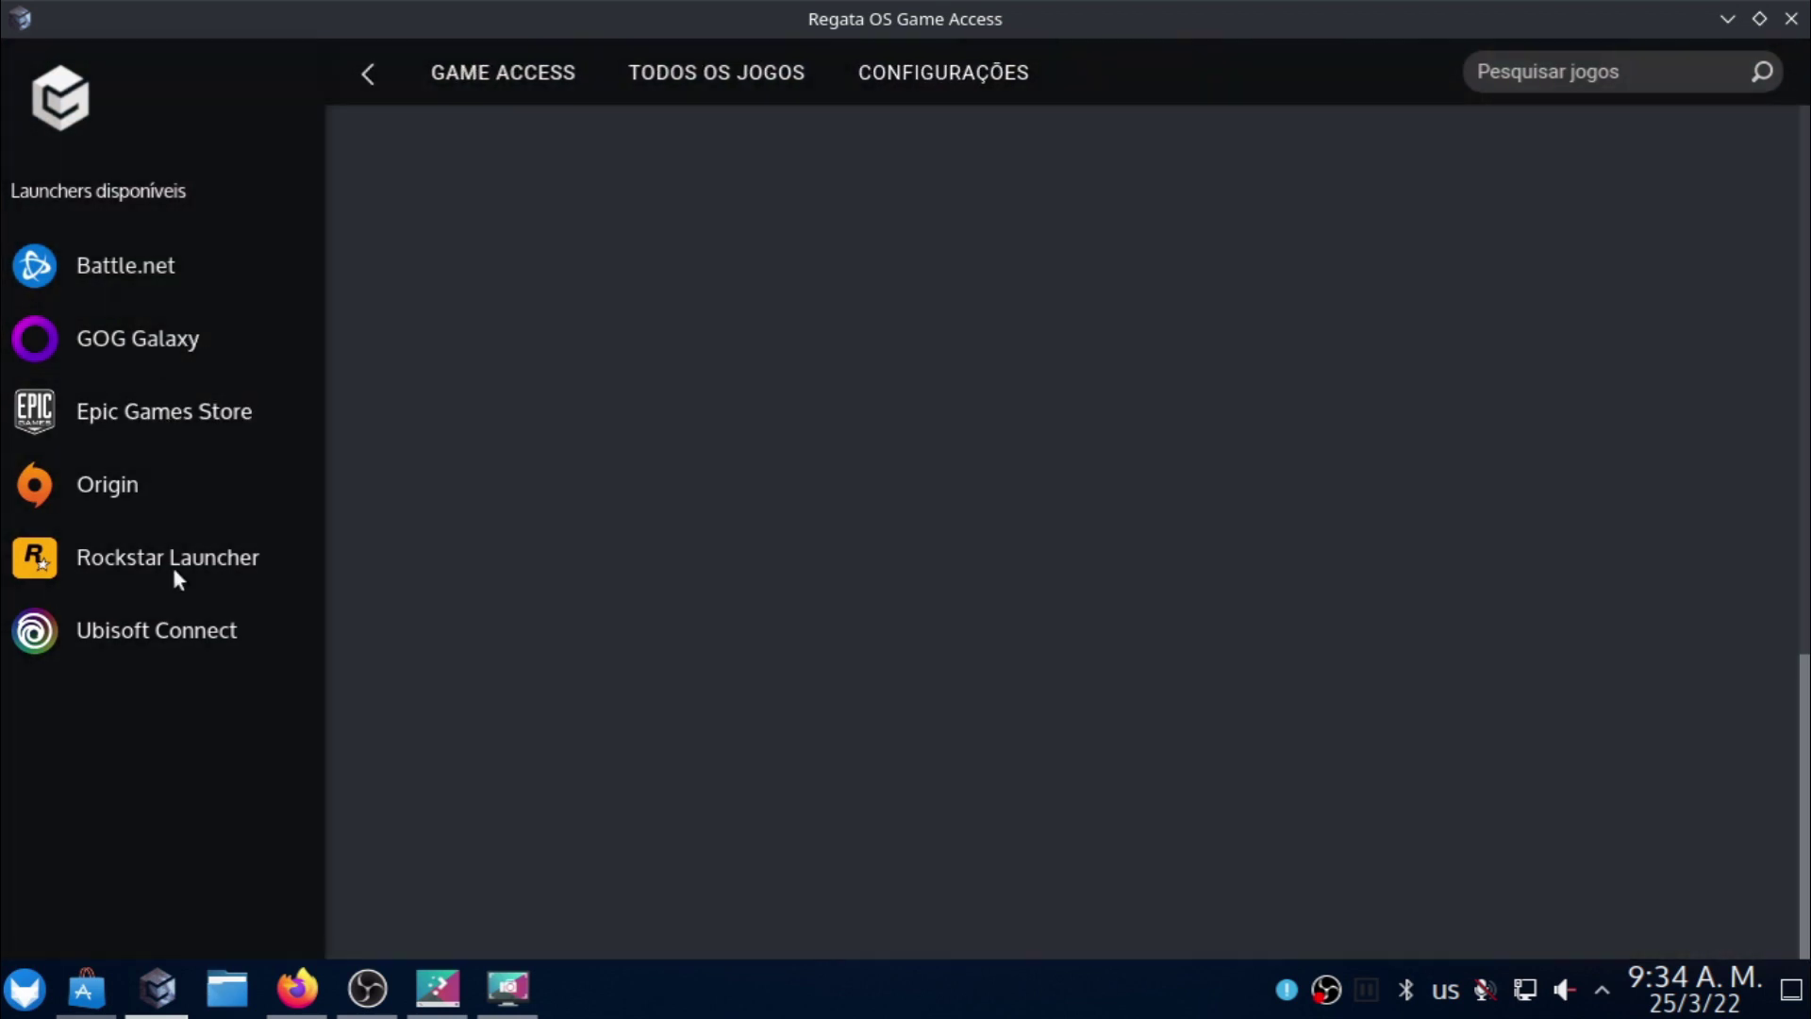
{"action": "left_click", "coordinate": [175, 572]}
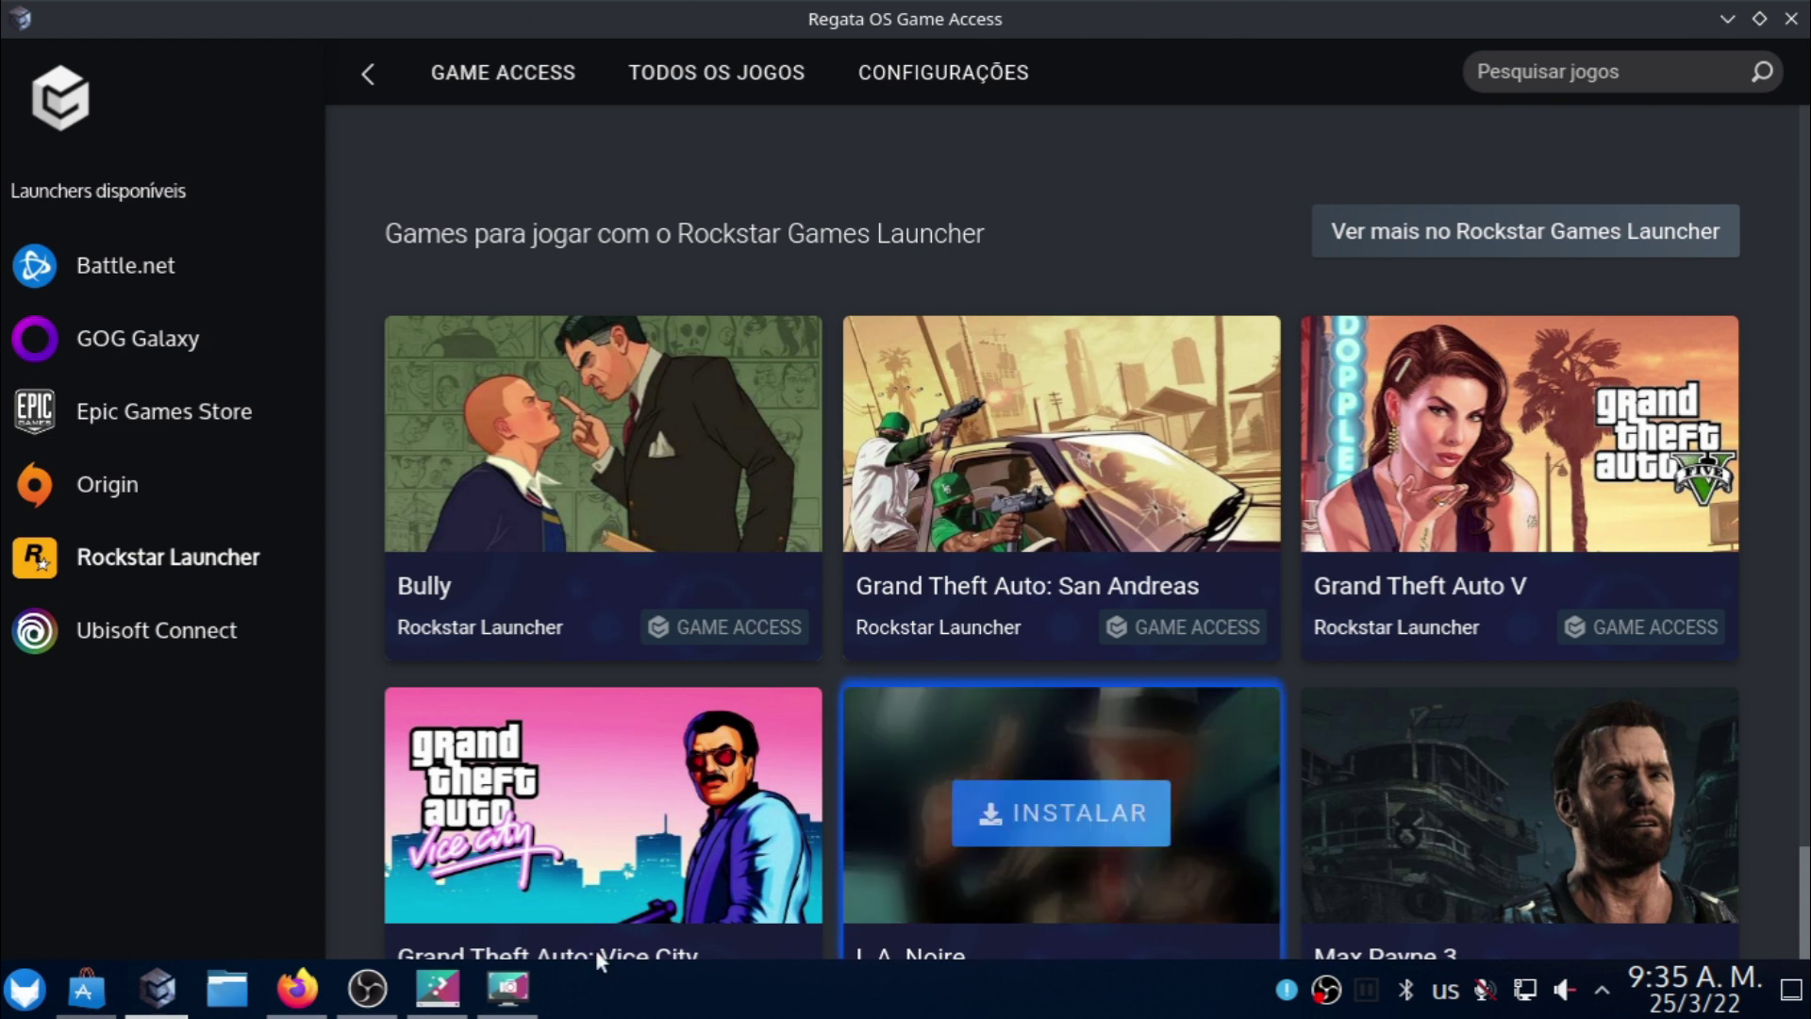
Capture the full screen with the Rockstar Launcher games, save it to Imagens as PNG under the suggested name, and minimise Spectacle.
{"action": "left_click", "coordinate": [508, 987]}
{"action": "left_click", "coordinate": [1296, 512]}
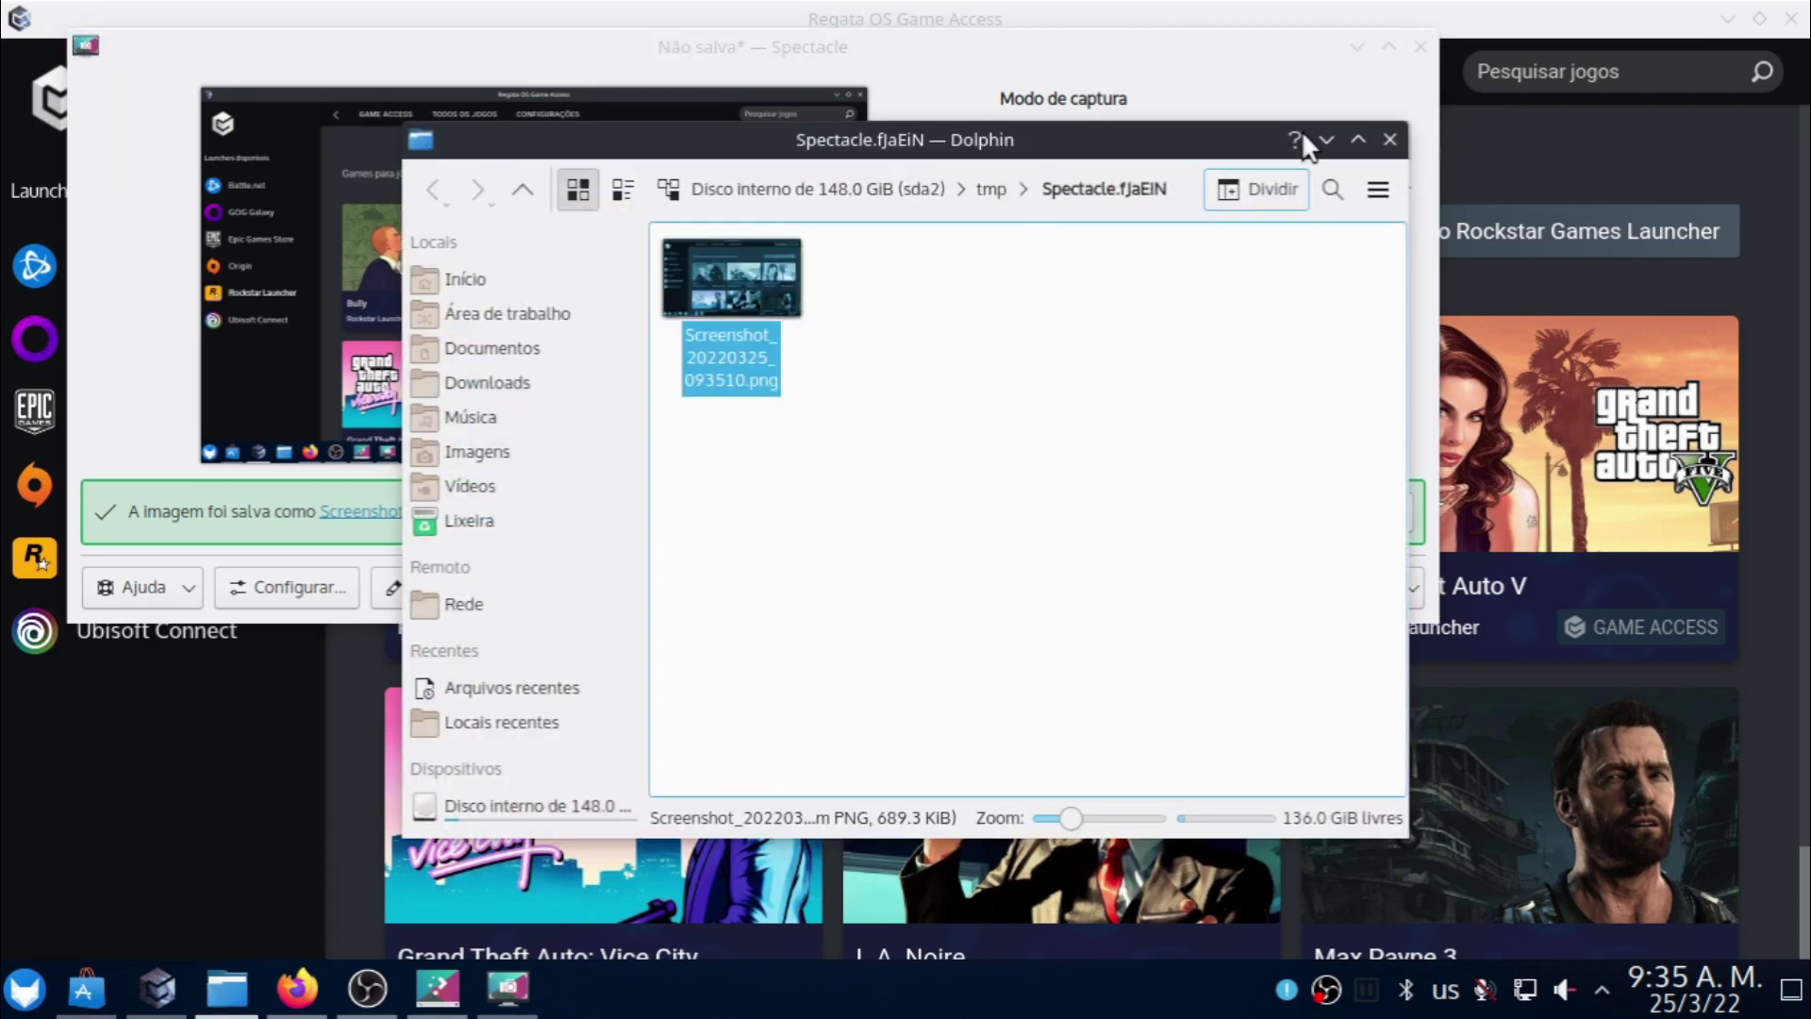
{"action": "left_click", "coordinate": [1376, 138]}
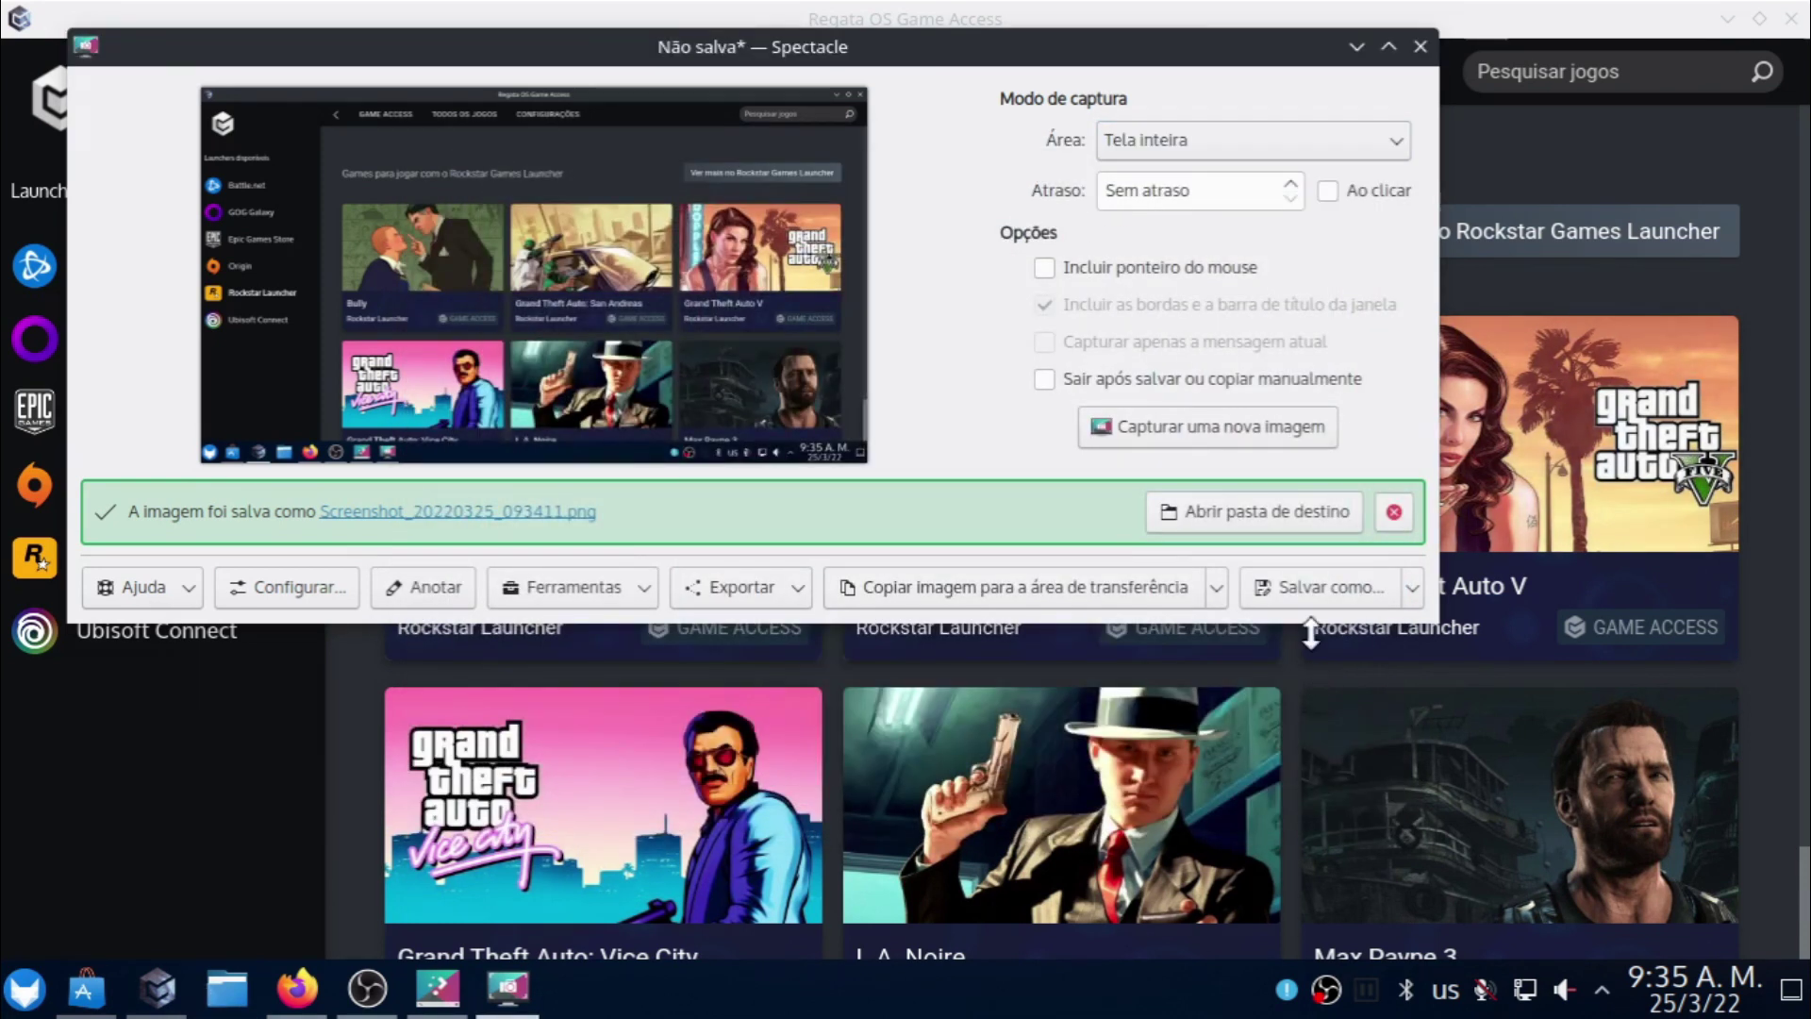
{"action": "left_click", "coordinate": [1311, 597]}
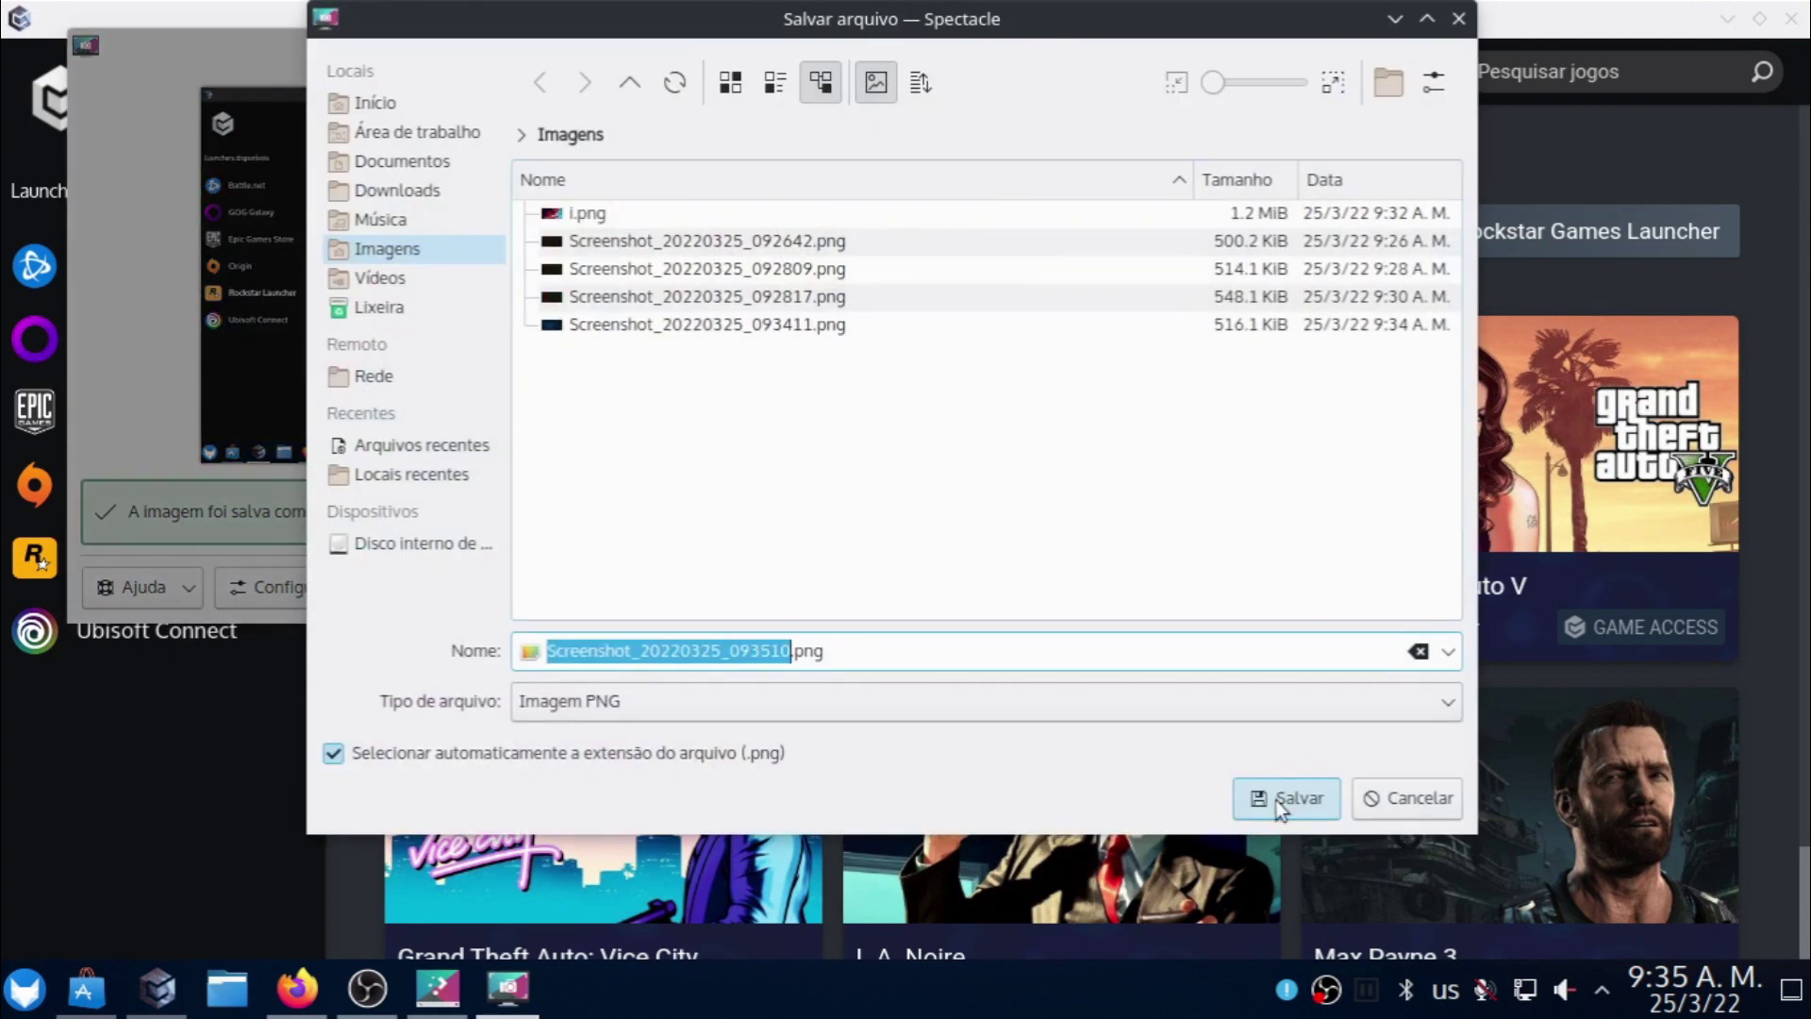
{"action": "left_click", "coordinate": [1278, 797]}
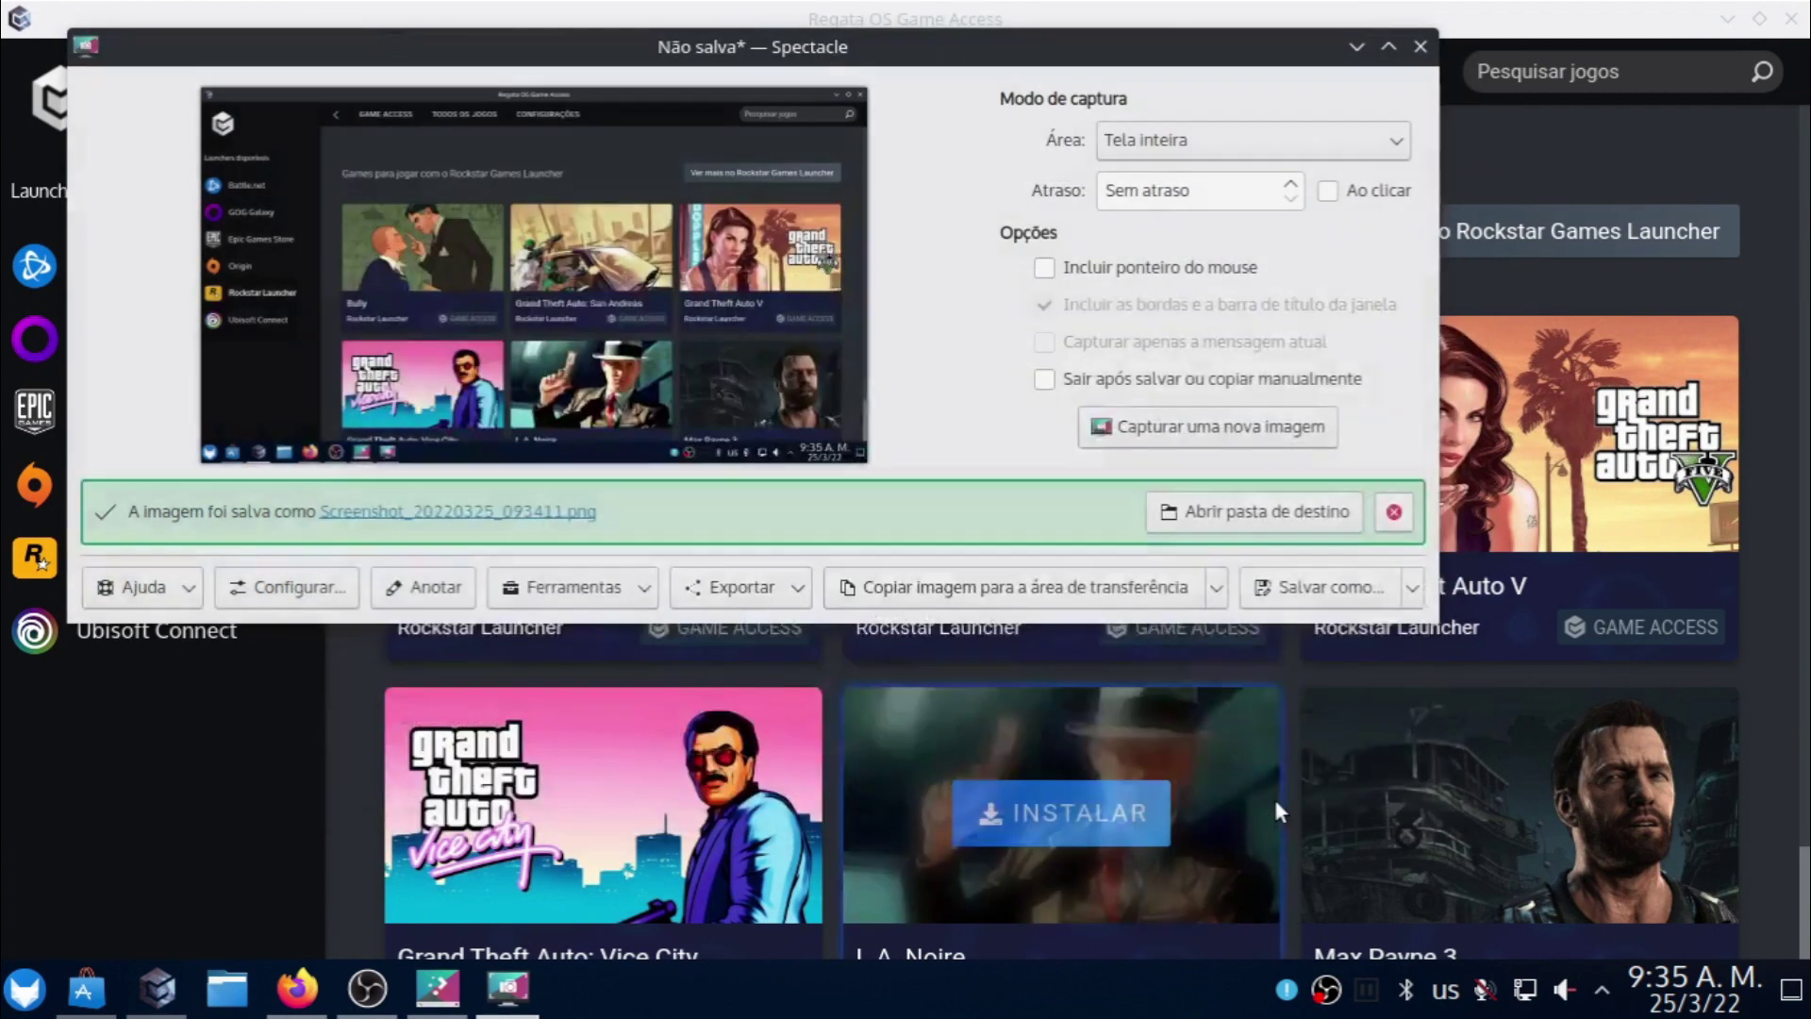
{"action": "left_click", "coordinate": [1357, 46]}
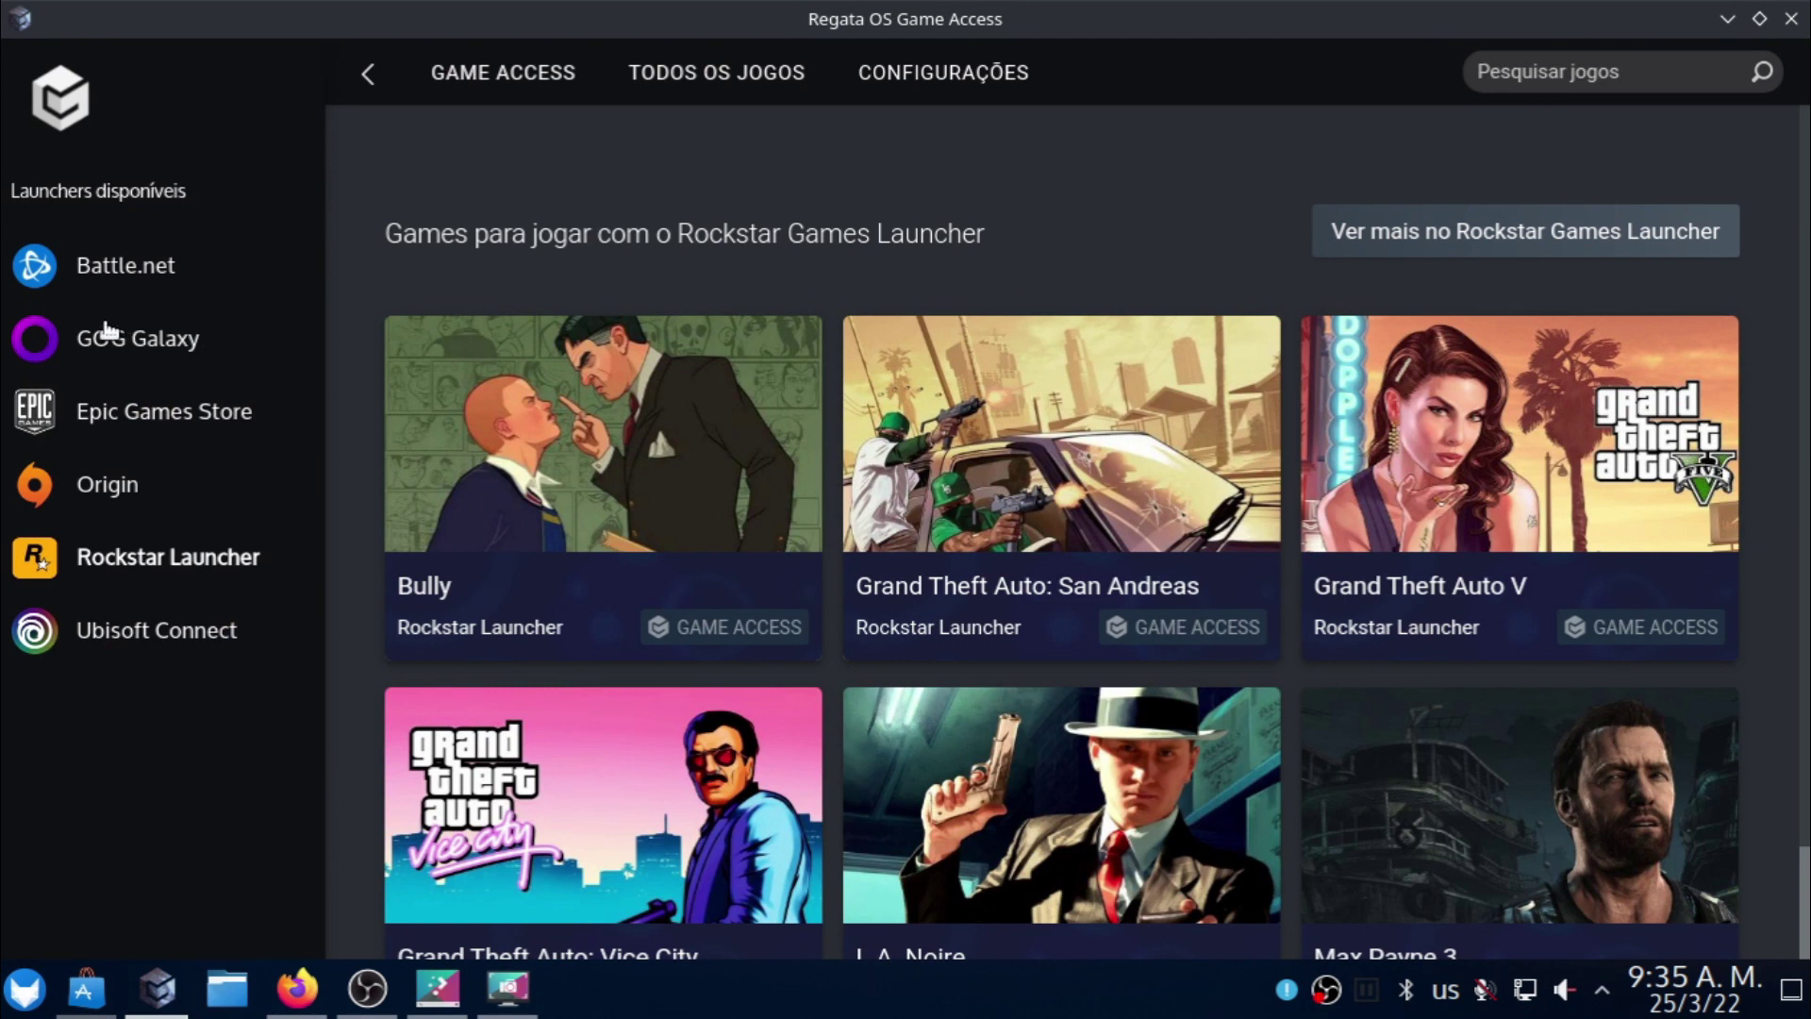
Browse the game pages of GOG Galaxy, Battle.net, Epic Games Store, Rockstar Launcher and Ubisoft Connect.
{"action": "left_click", "coordinate": [85, 343]}
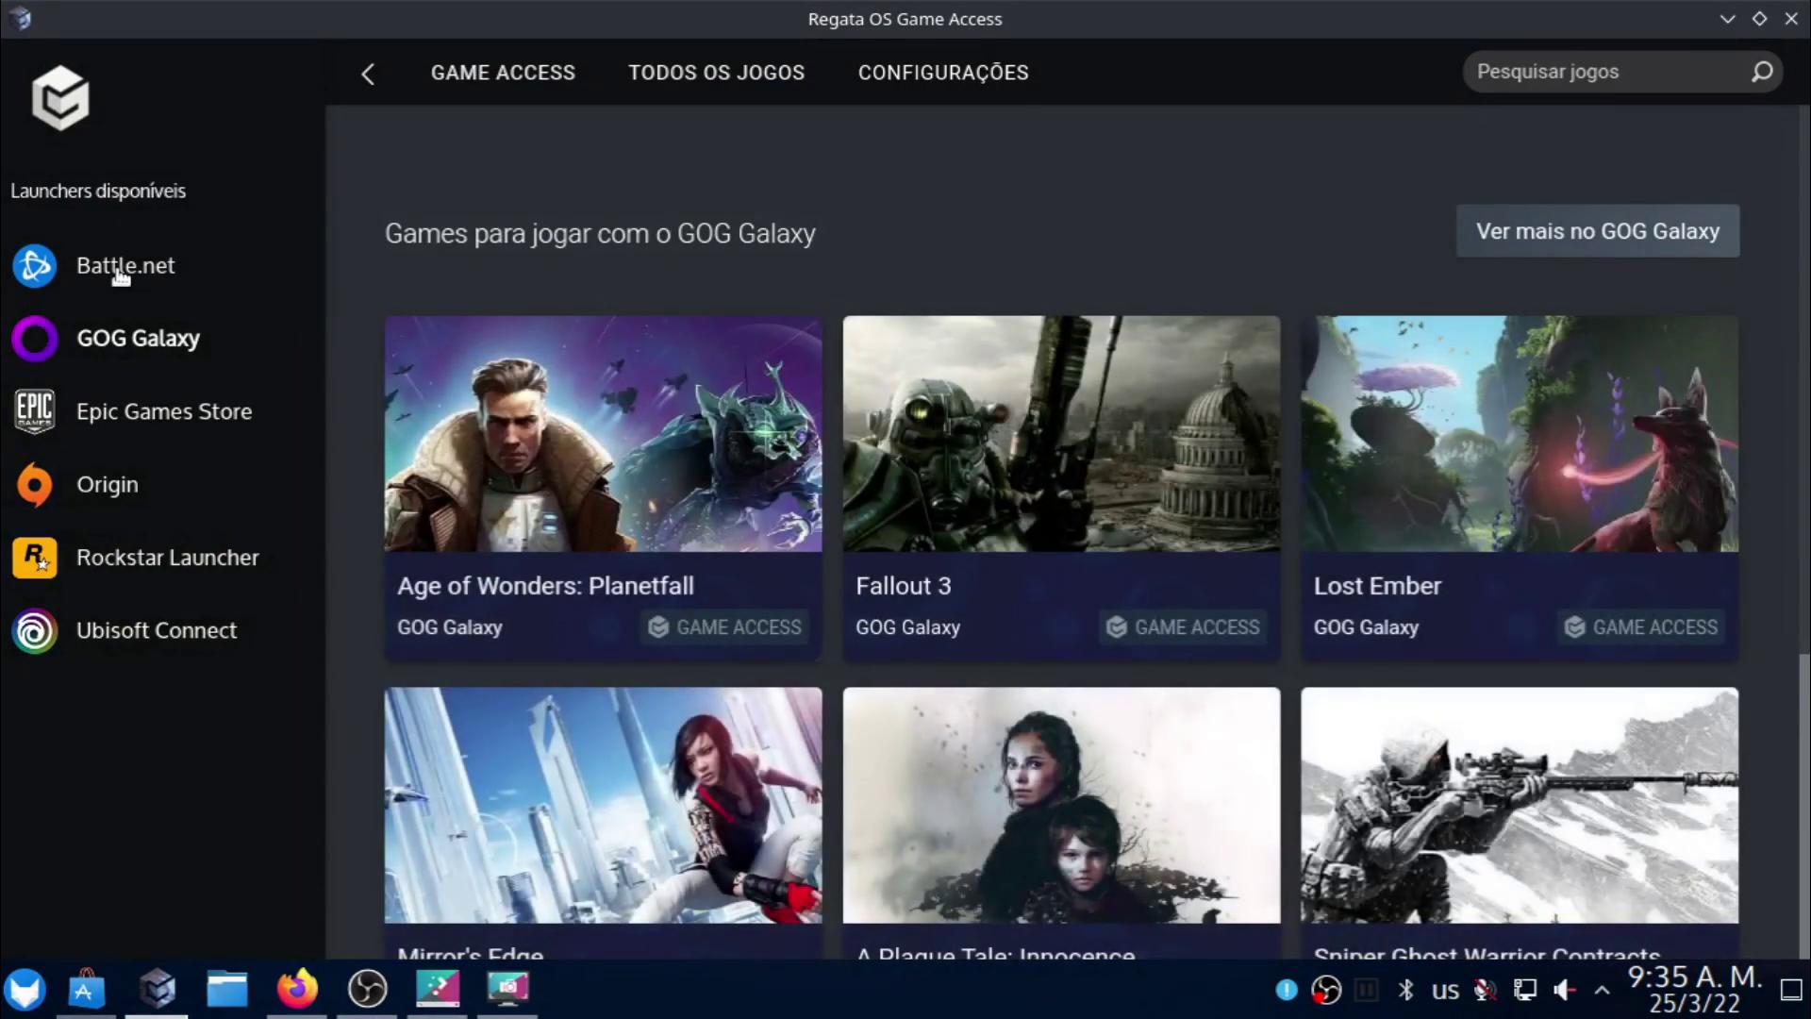
{"action": "left_click", "coordinate": [120, 273]}
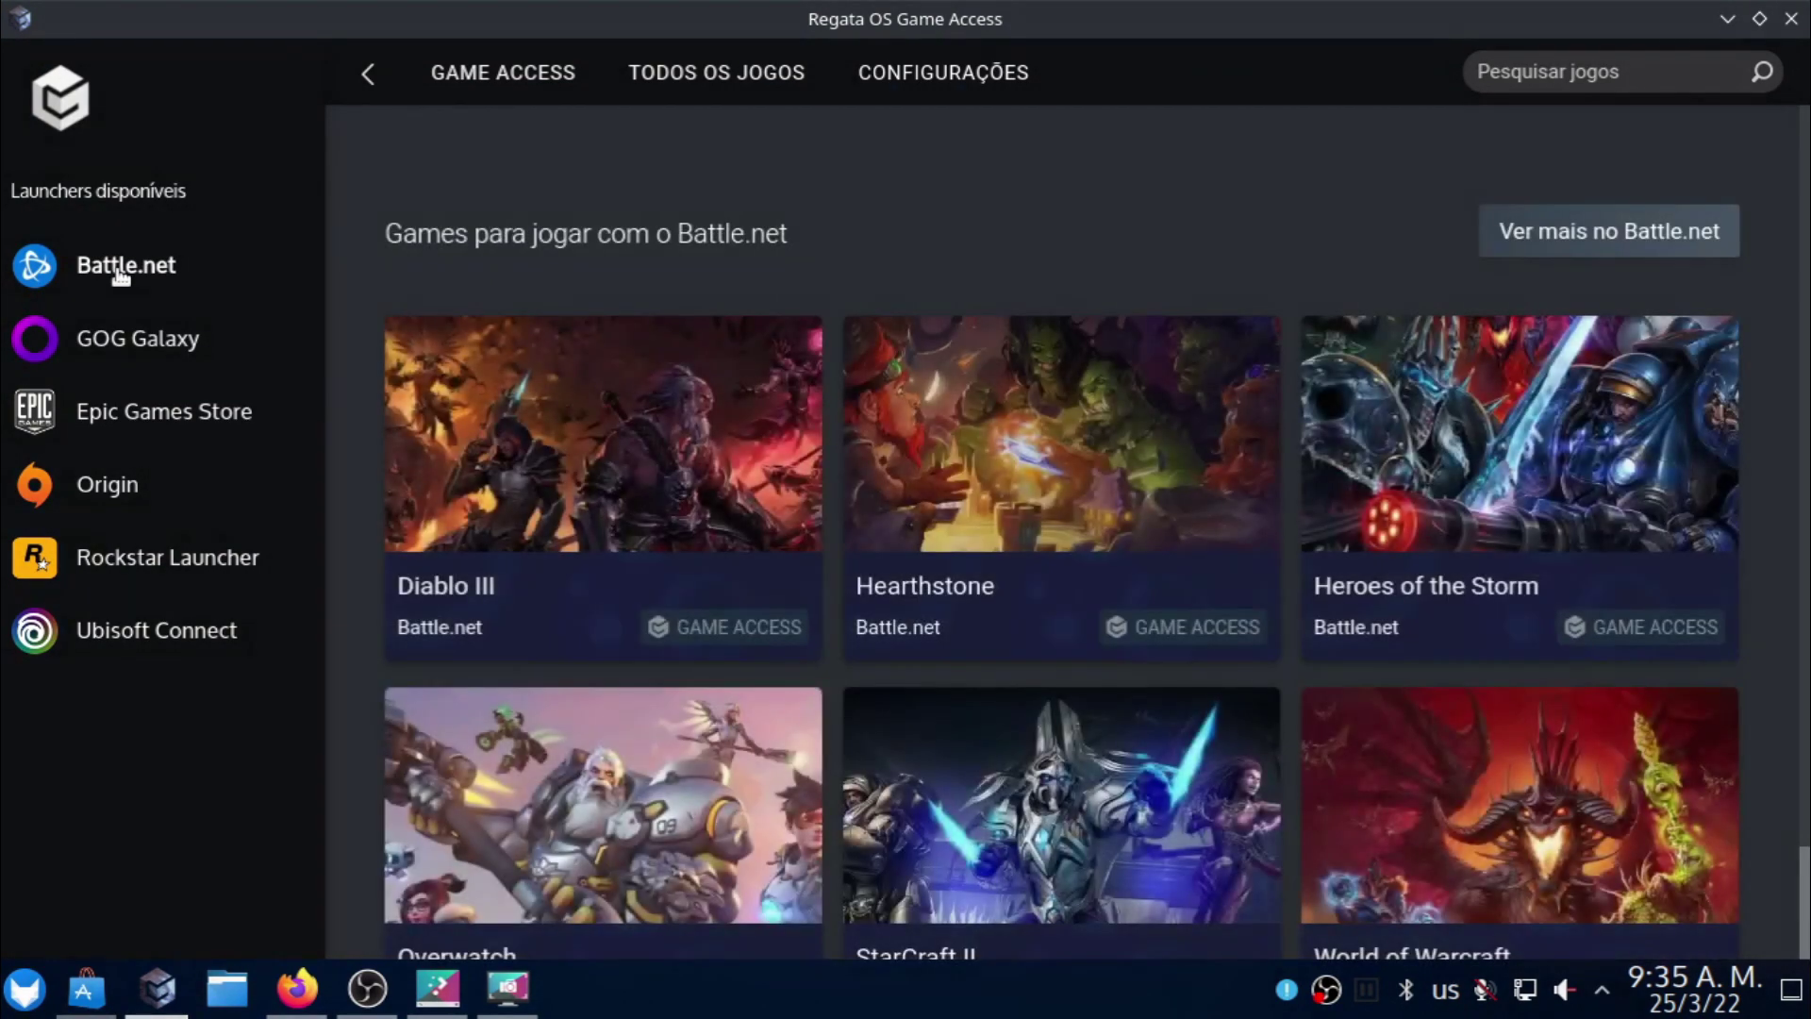
{"action": "scroll", "coordinate": [760, 794], "scroll_direction": "down", "scroll_amount": 2}
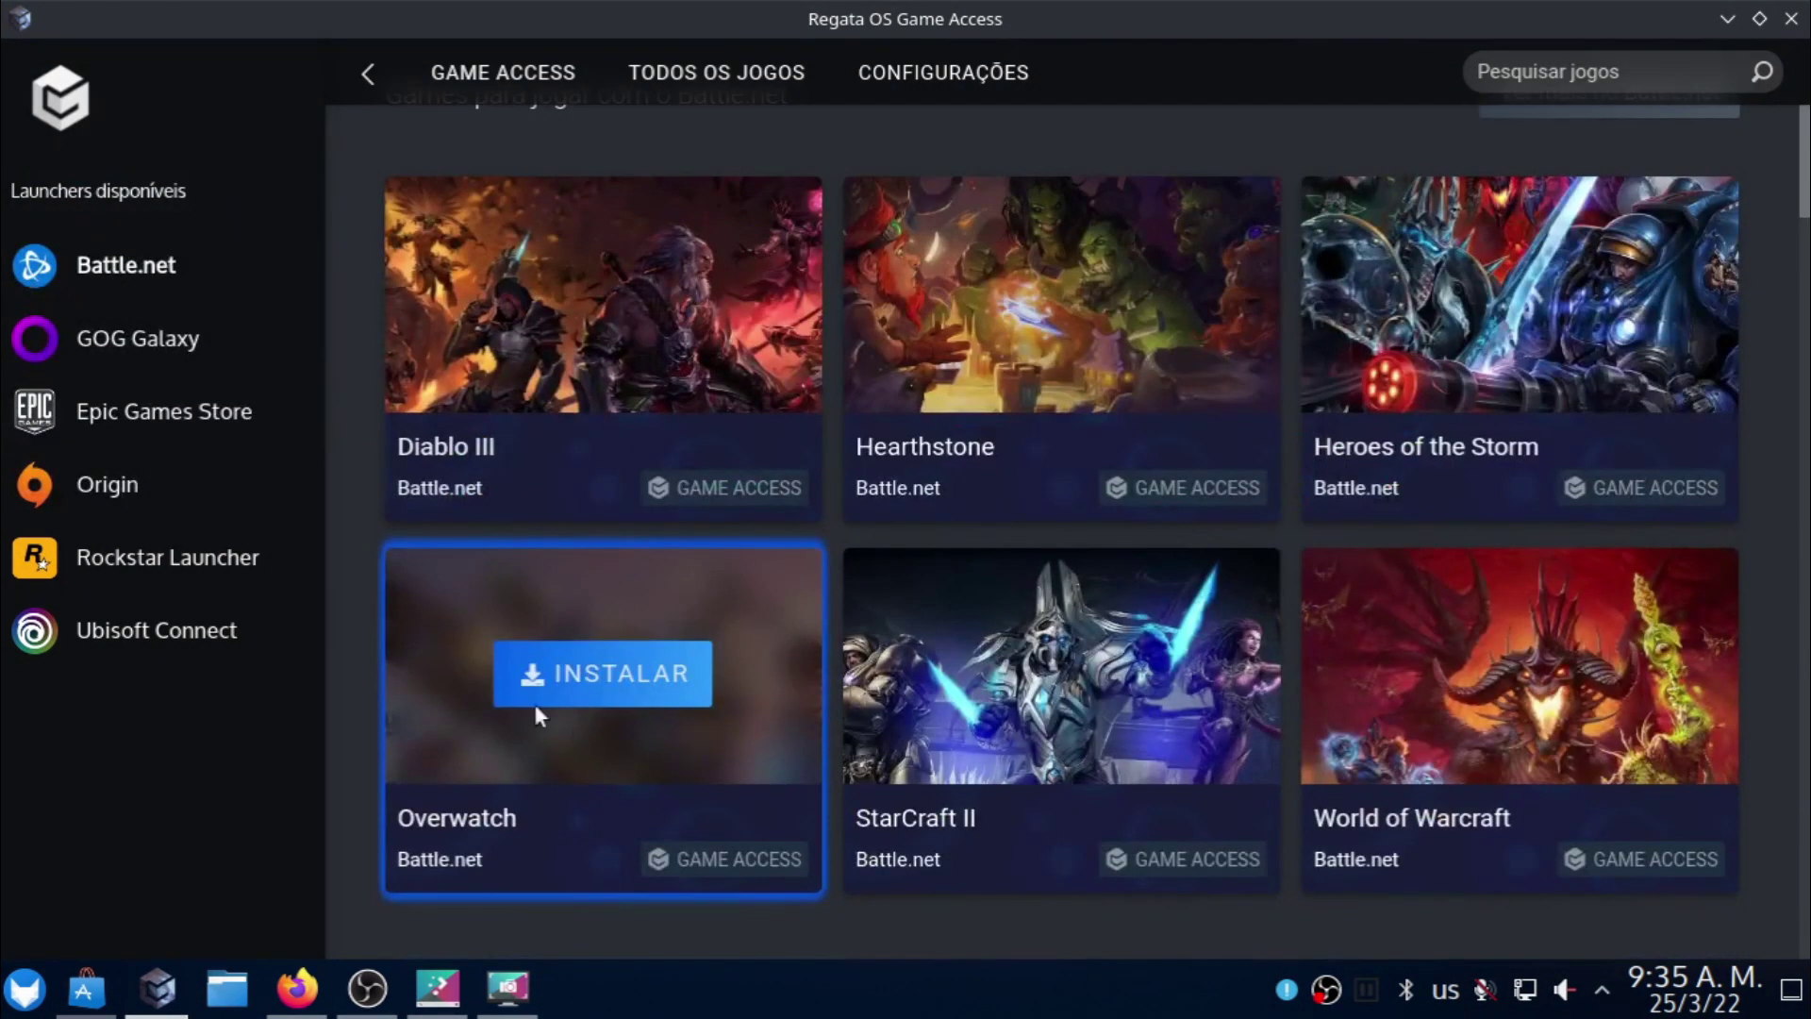
{"action": "left_click", "coordinate": [208, 418]}
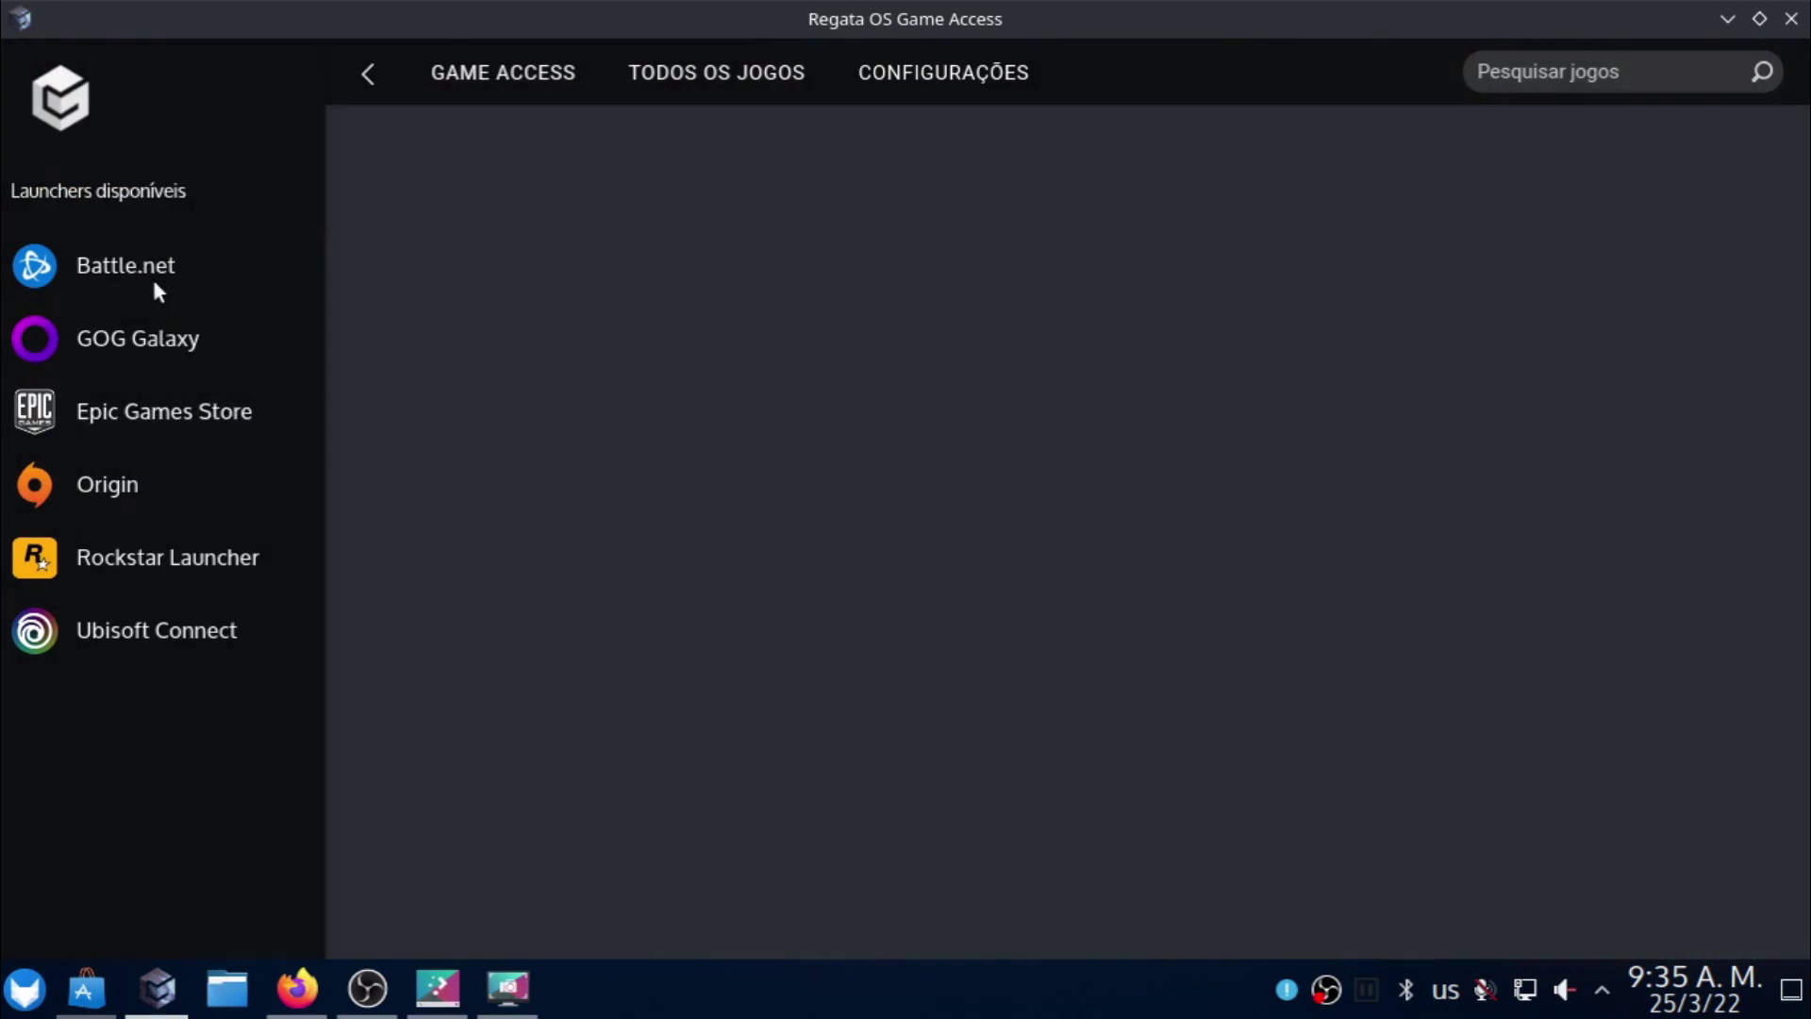
{"action": "left_click", "coordinate": [157, 360]}
{"action": "left_click", "coordinate": [157, 566]}
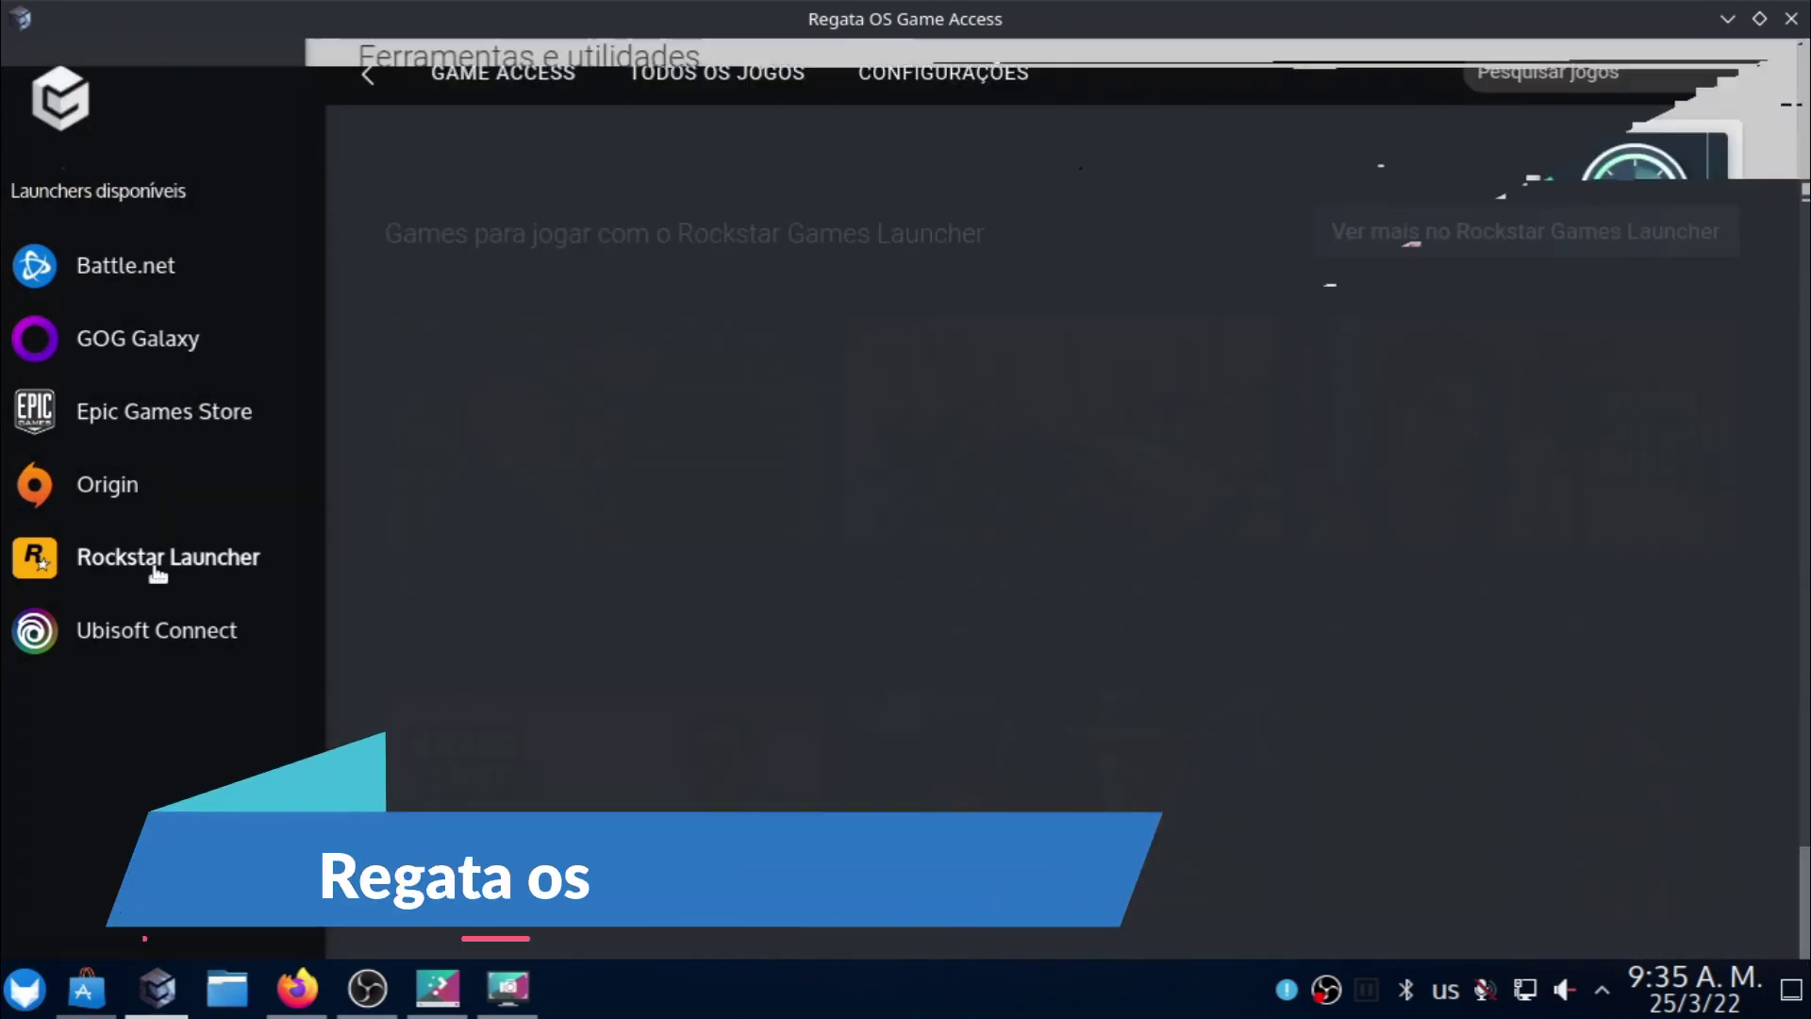
{"action": "left_click", "coordinate": [121, 641]}
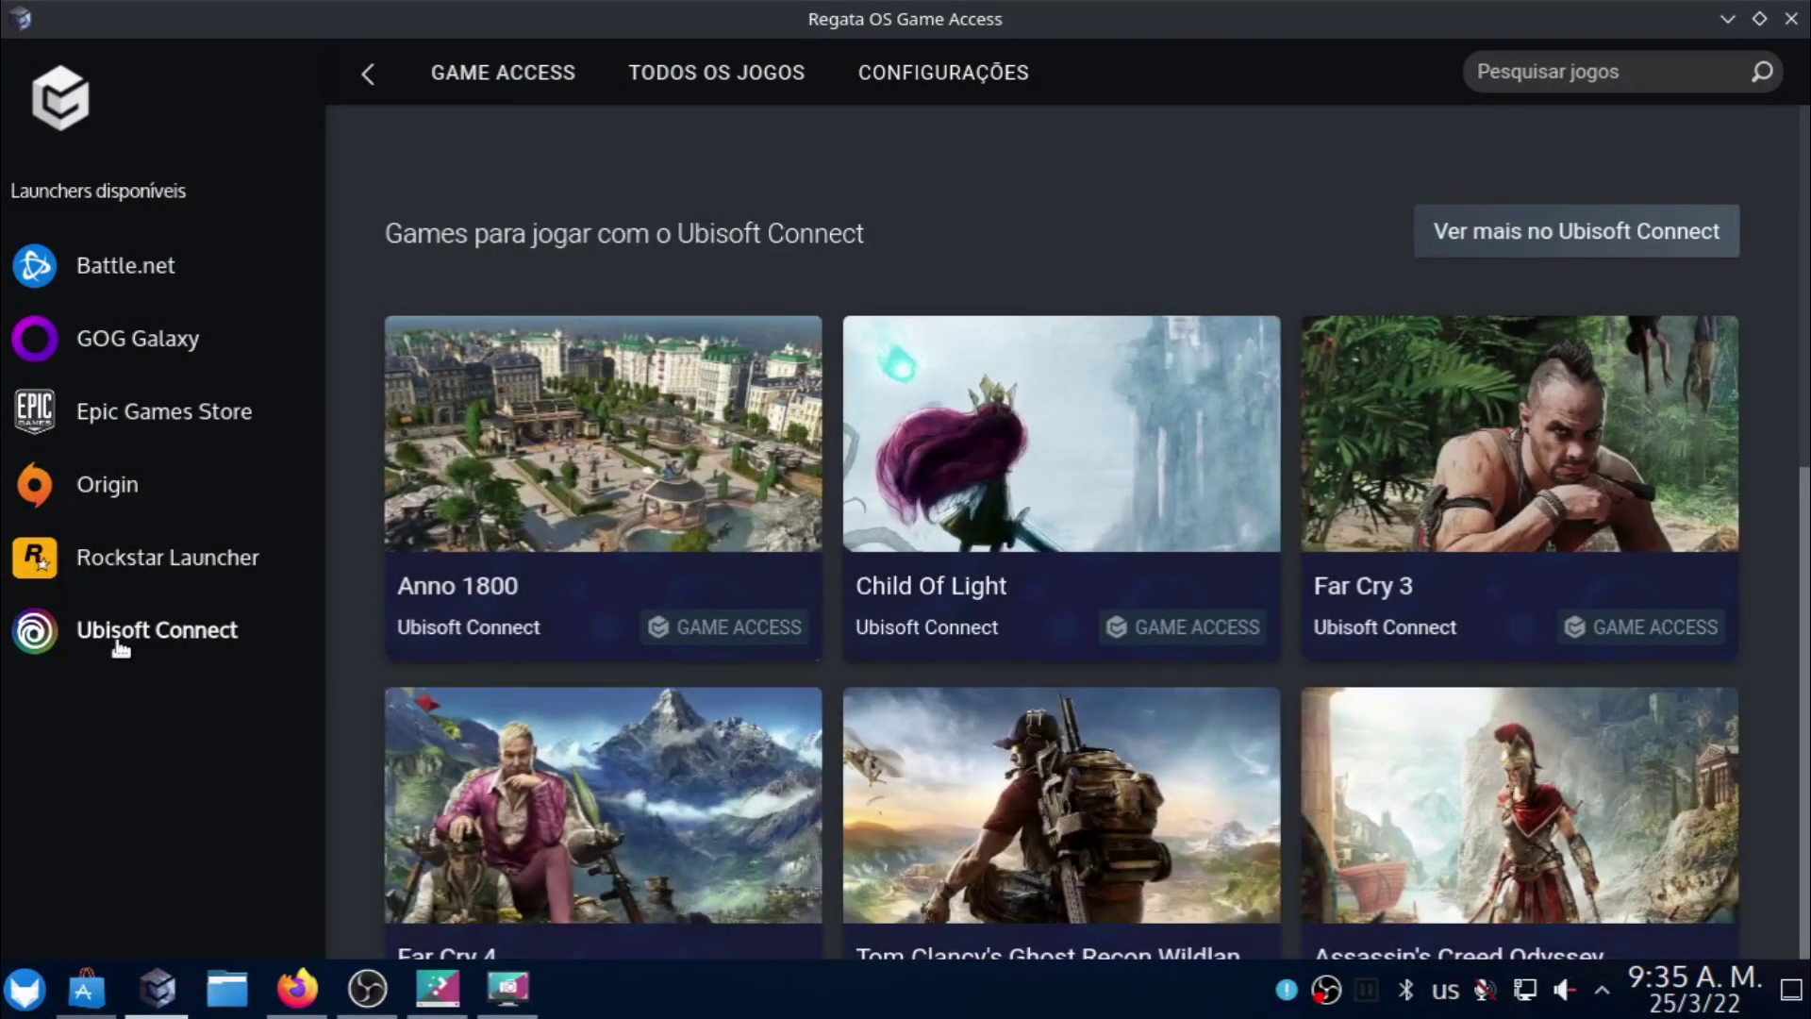
Capture the full screen with the Ubisoft Connect games, save it to Imagens as PNG under the suggested name, and minimise Spectacle.
{"action": "key", "text": "Print"}
{"action": "left_click", "coordinate": [1307, 530]}
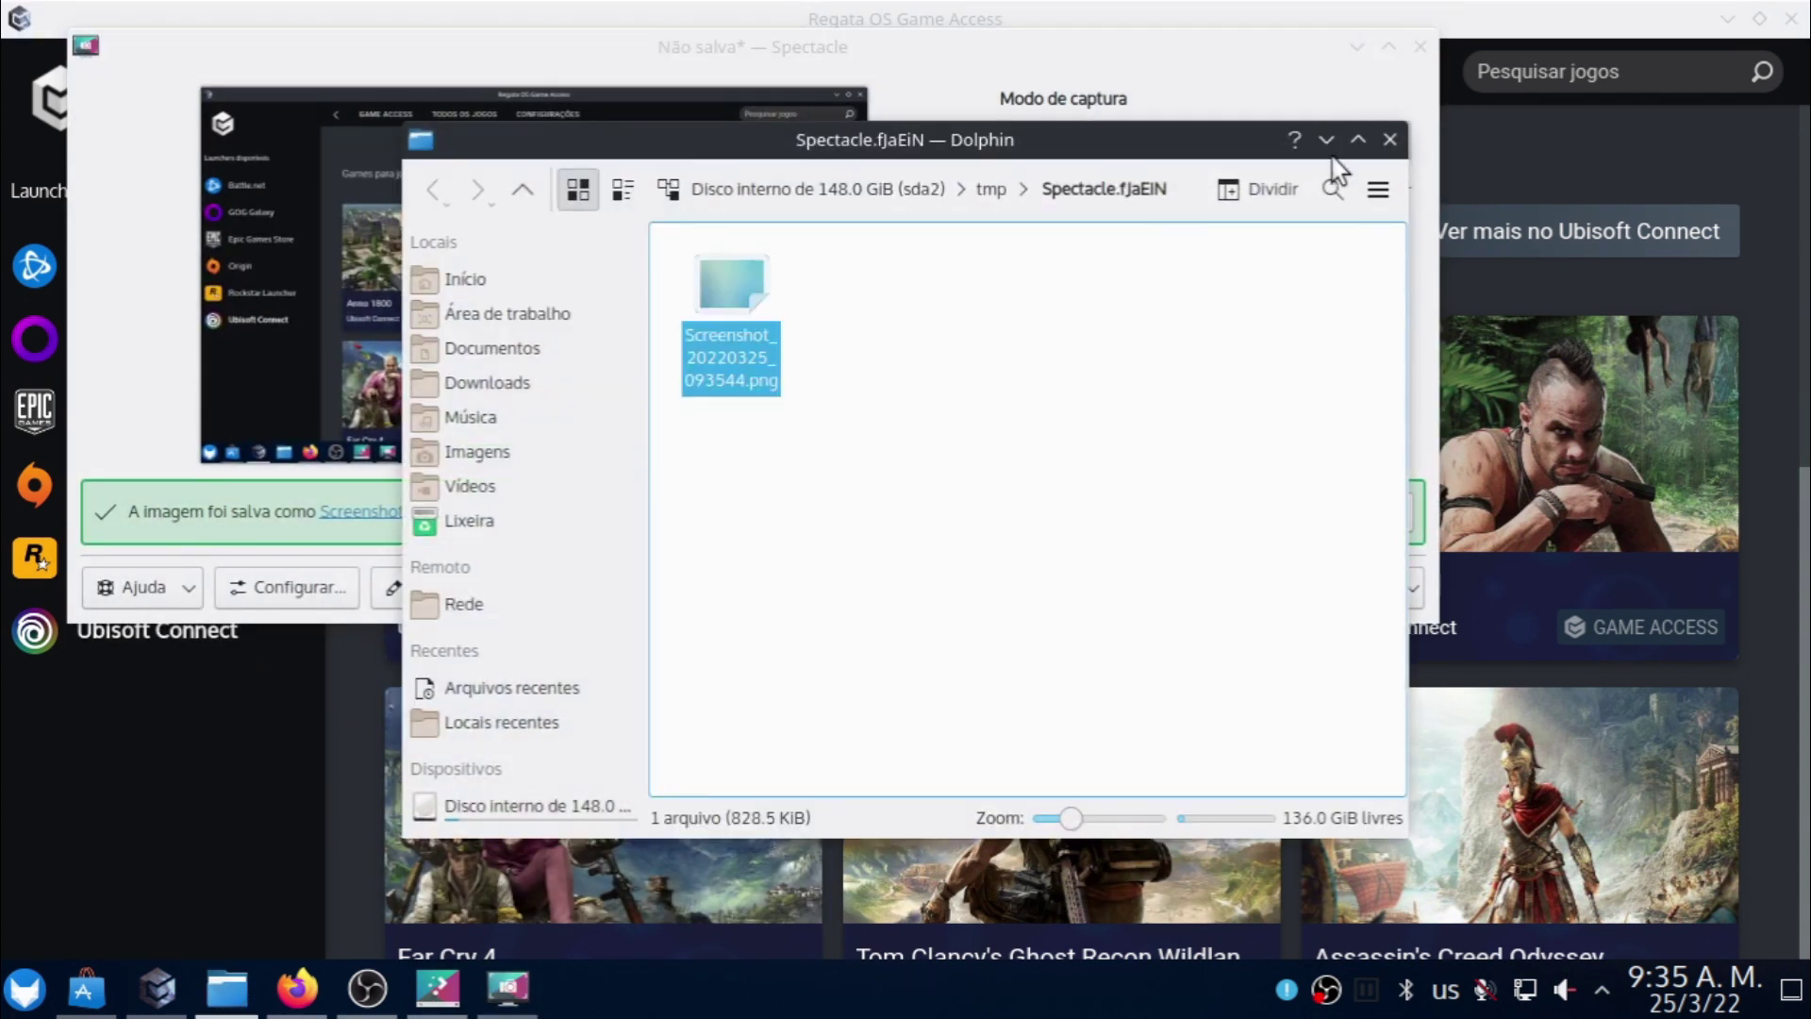
{"action": "left_click", "coordinate": [1389, 138]}
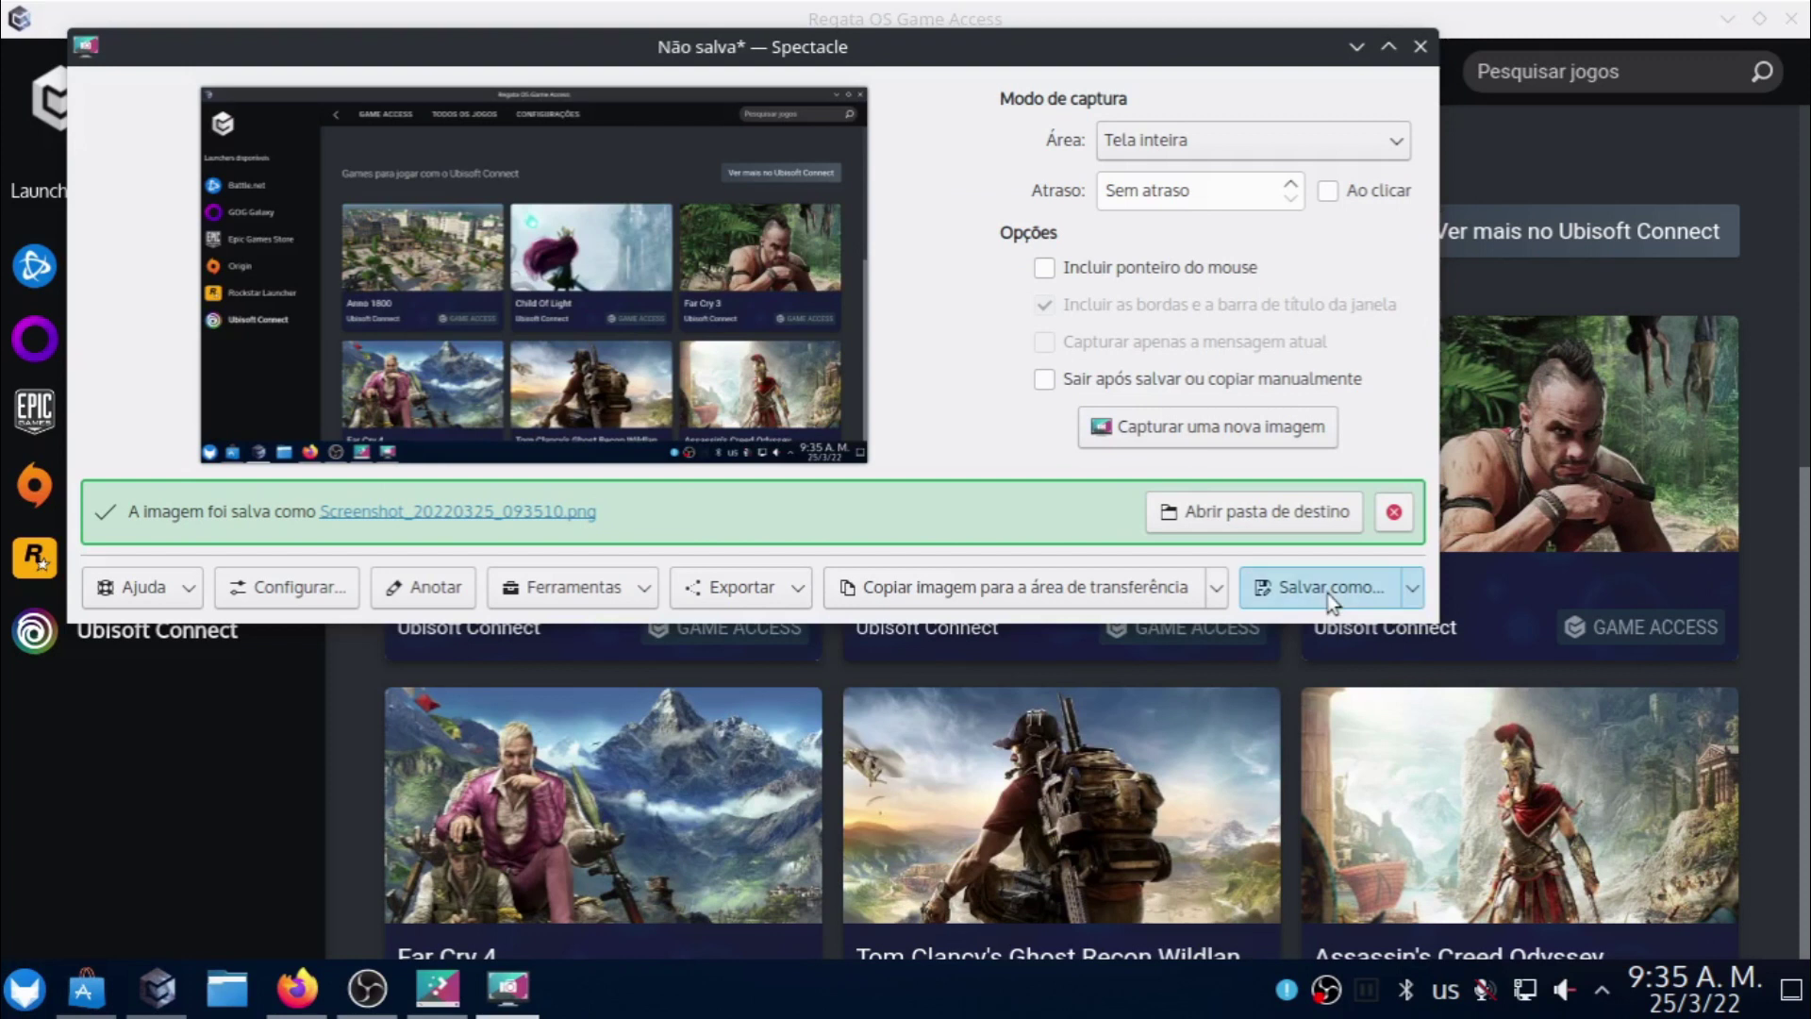
{"action": "left_click", "coordinate": [1327, 592]}
{"action": "left_click", "coordinate": [1265, 802]}
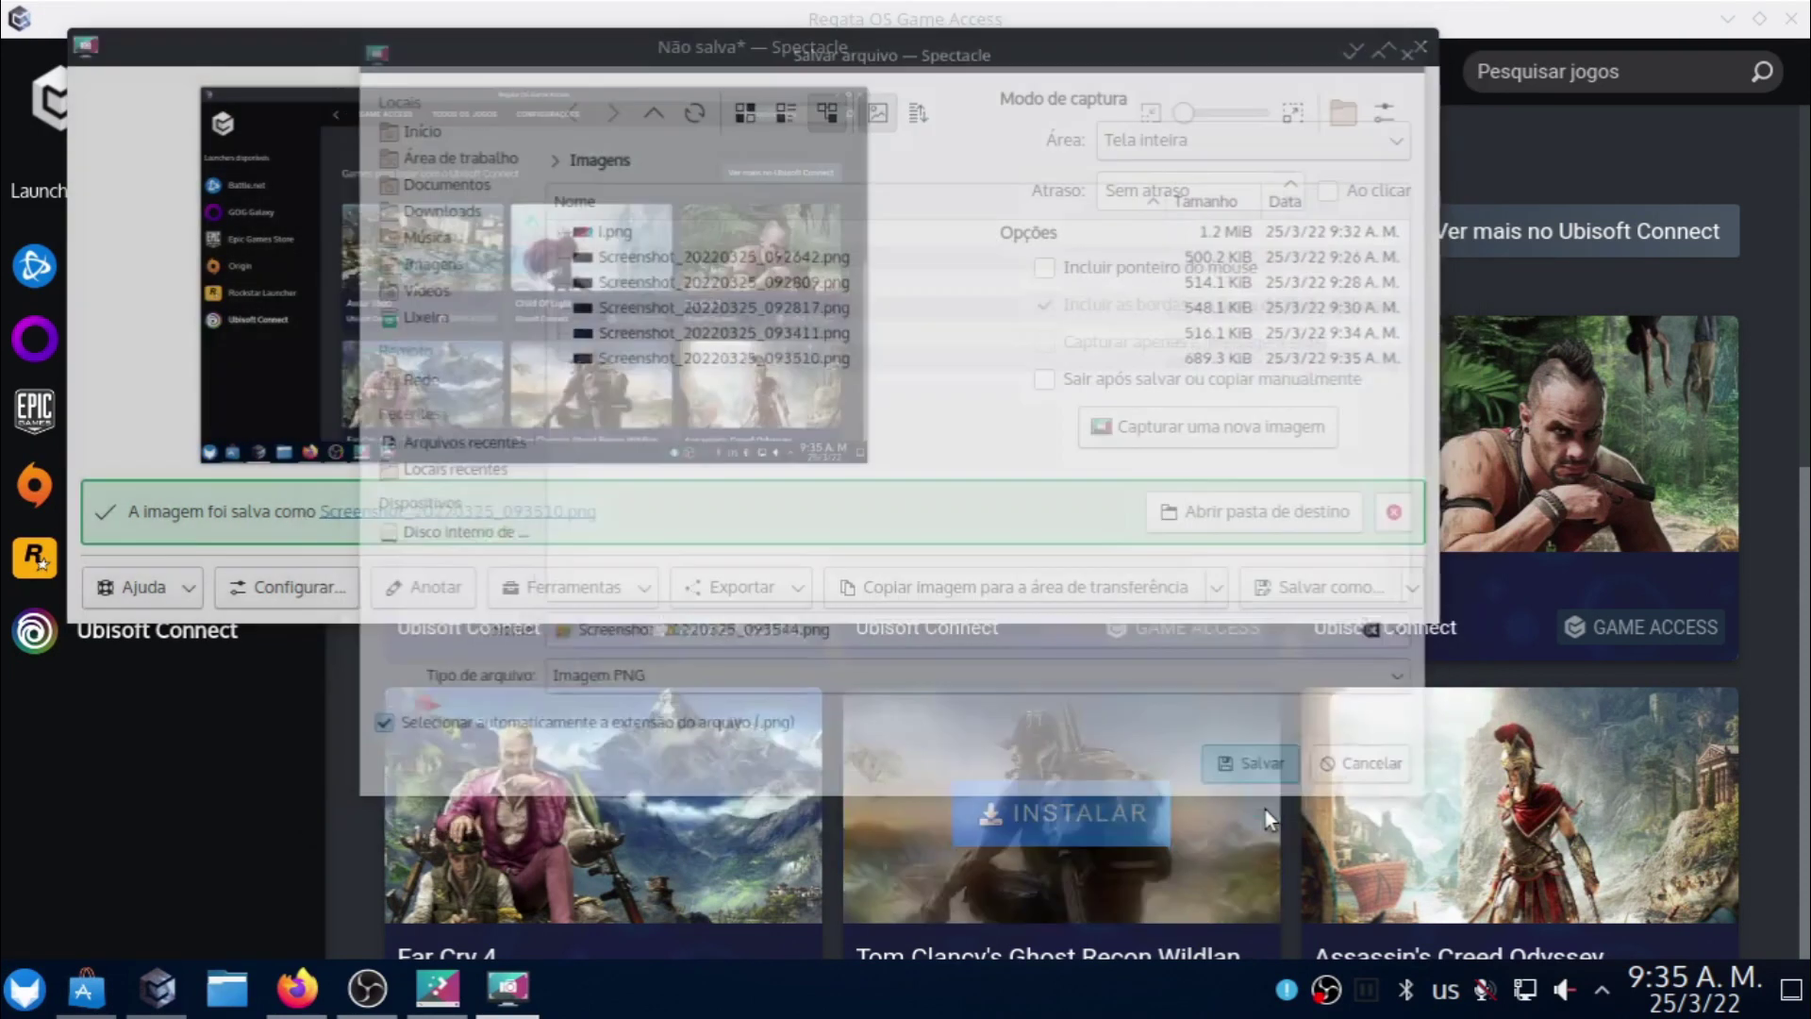
{"action": "left_click", "coordinate": [1355, 46]}
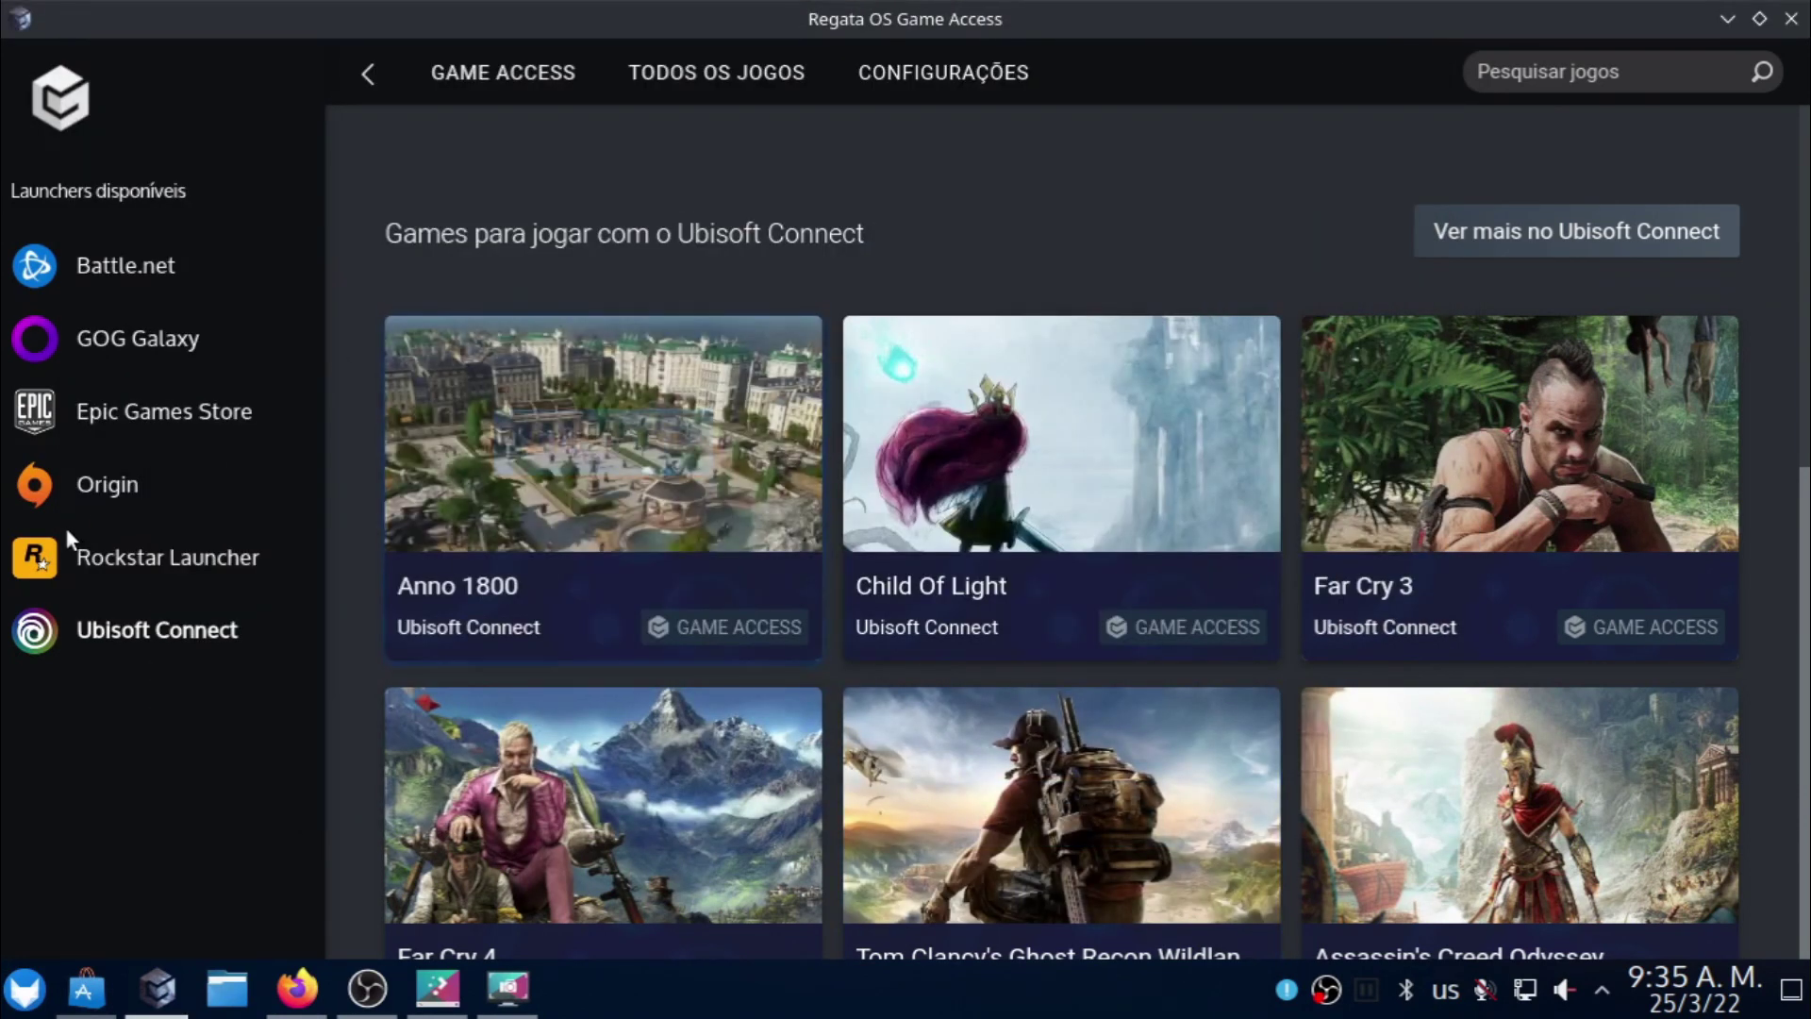
Look over the Rockstar Launcher games, and minimise the Game Access and Regata OS Store windows.
{"action": "left_click", "coordinate": [78, 555]}
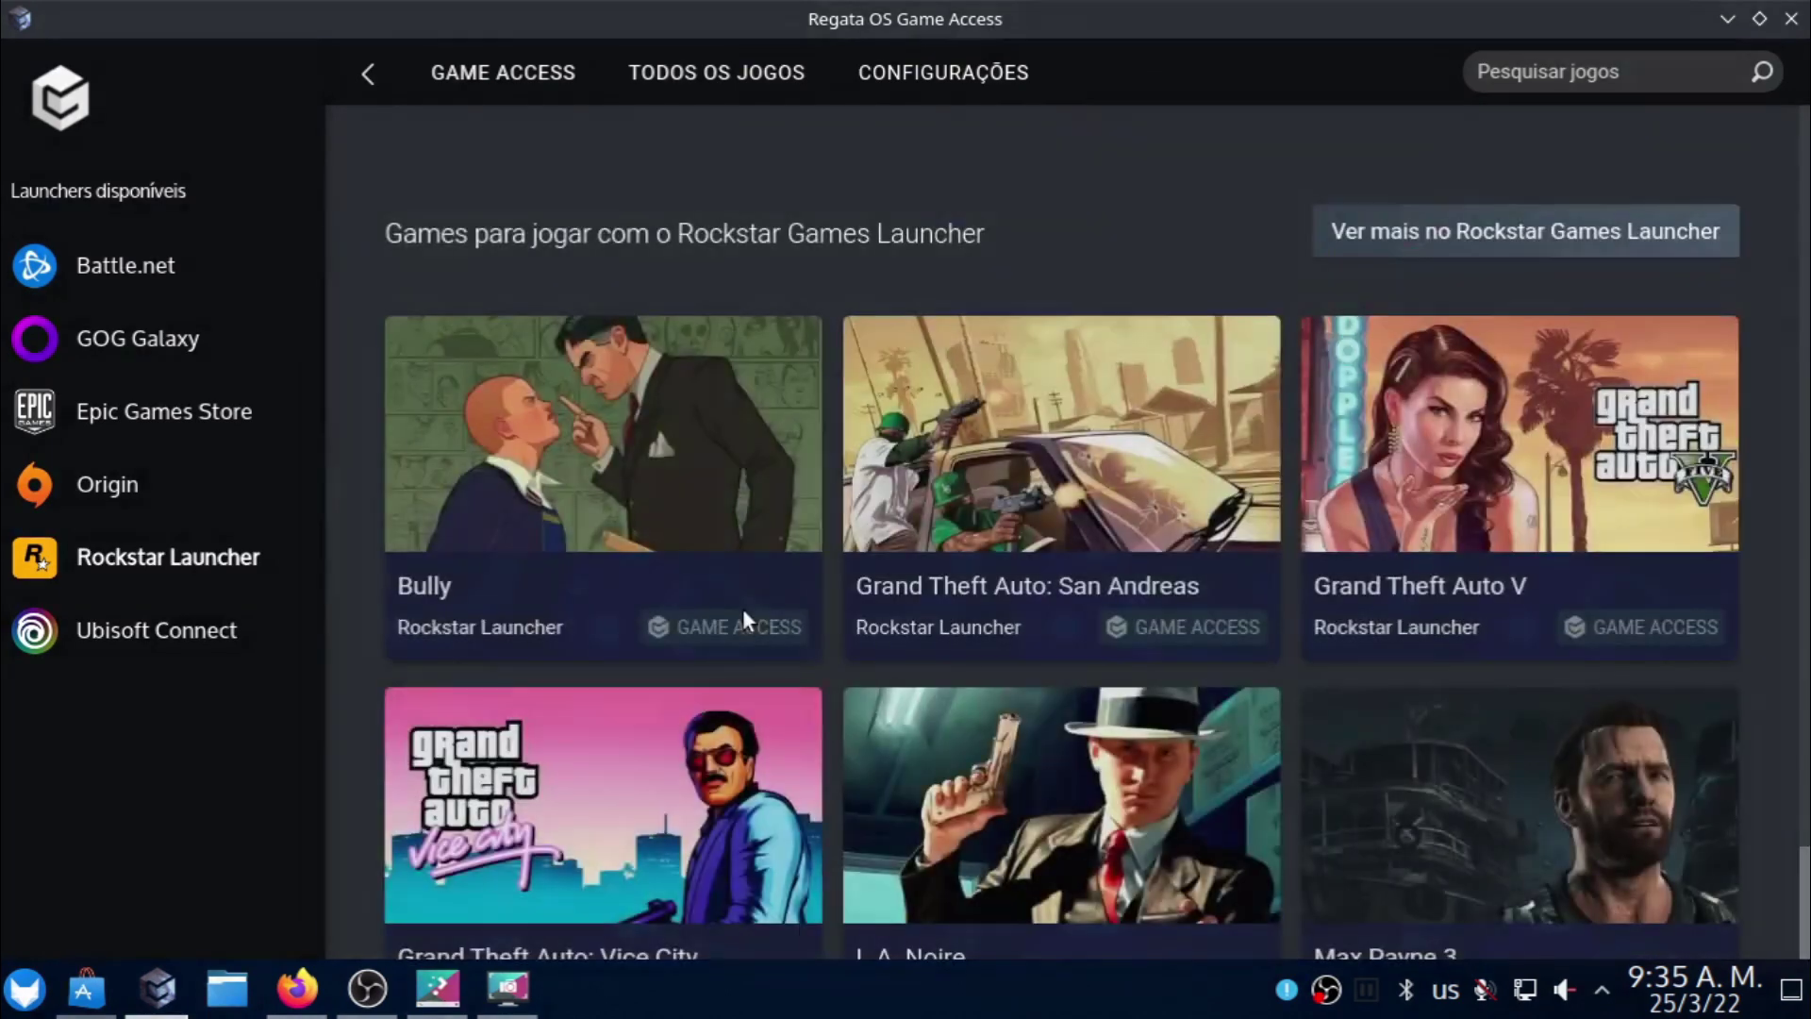
{"action": "scroll", "coordinate": [744, 609], "scroll_direction": "down", "scroll_amount": 2}
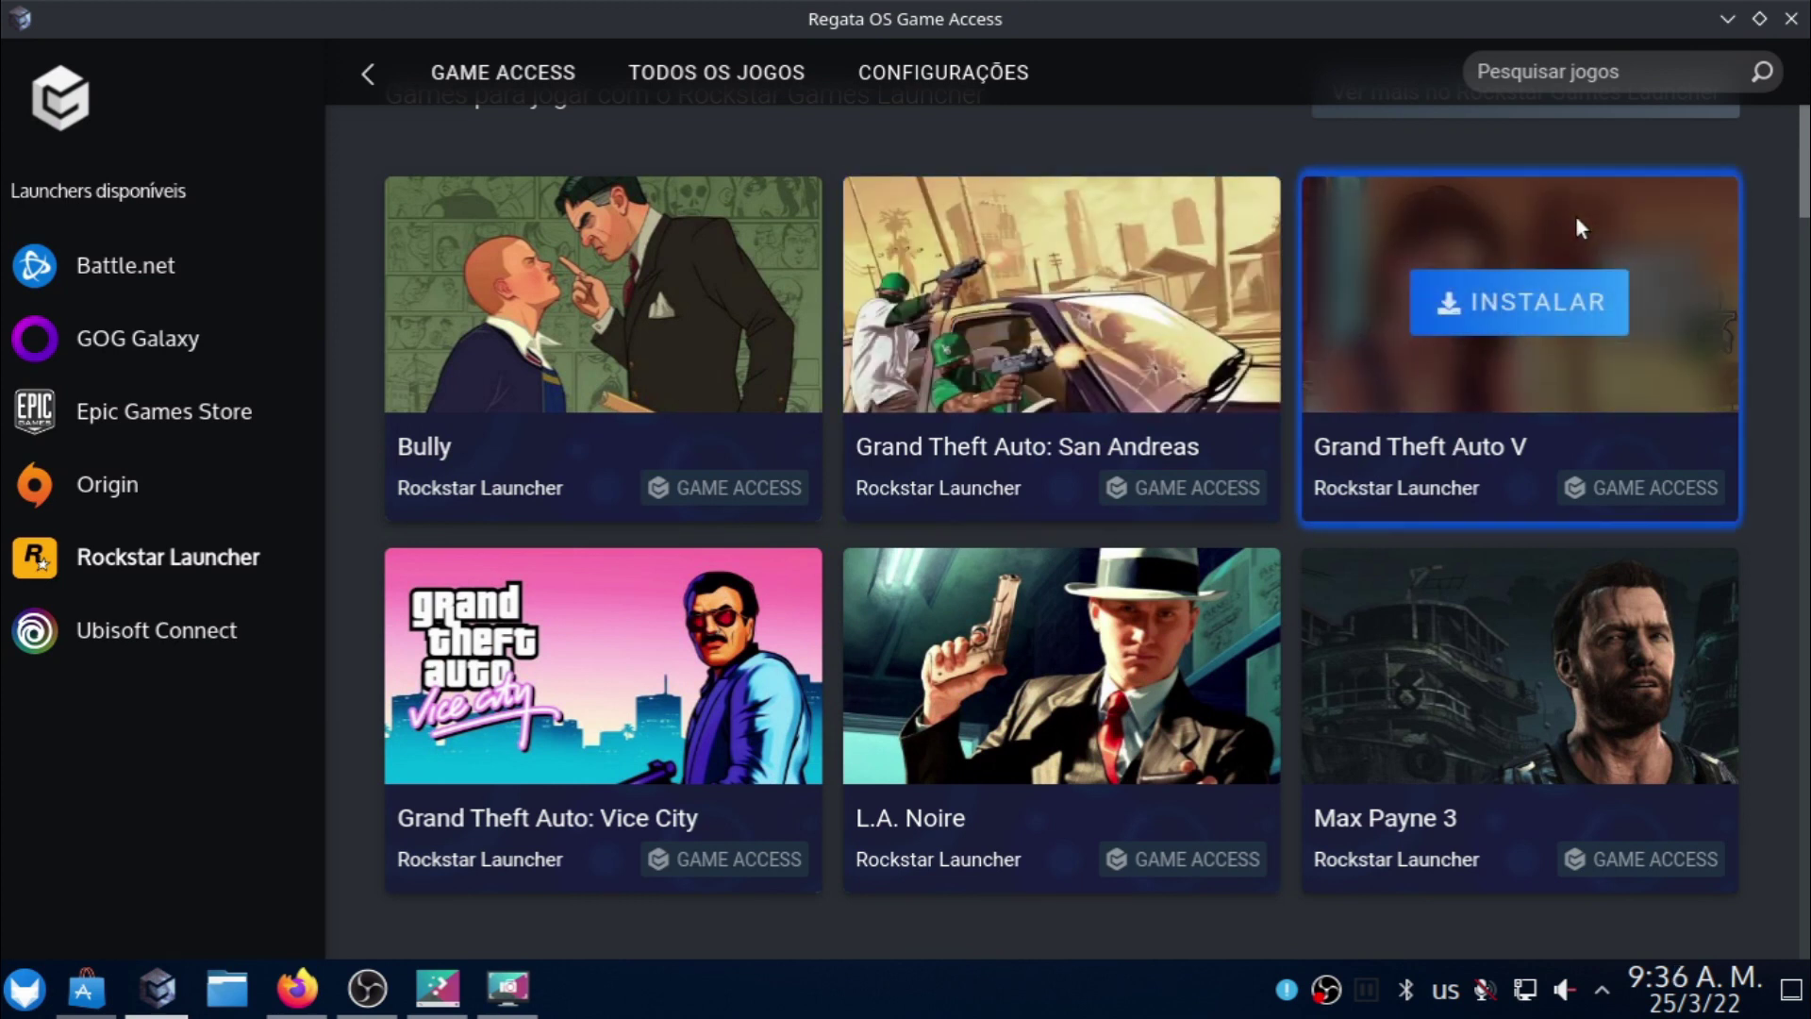
{"action": "left_click", "coordinate": [1731, 22]}
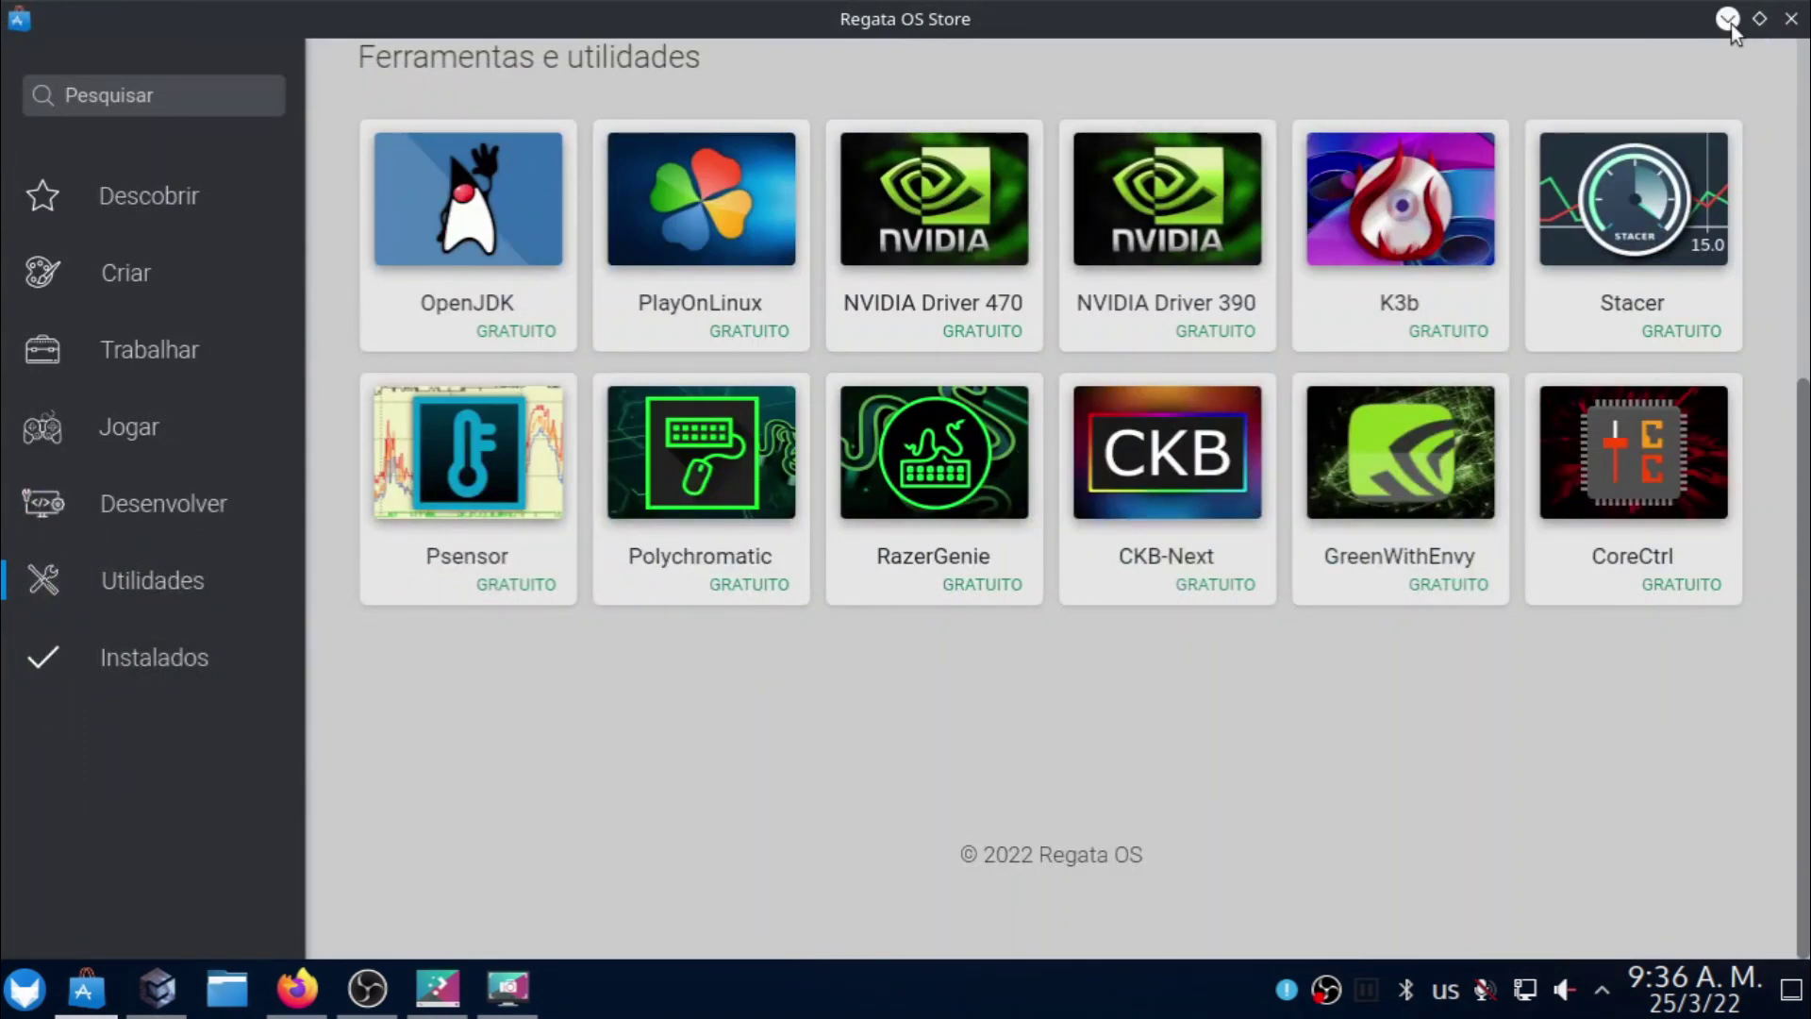
{"action": "left_click", "coordinate": [1729, 21]}
Switch to OBS and view the available scene transitions.
{"action": "left_click", "coordinate": [368, 988]}
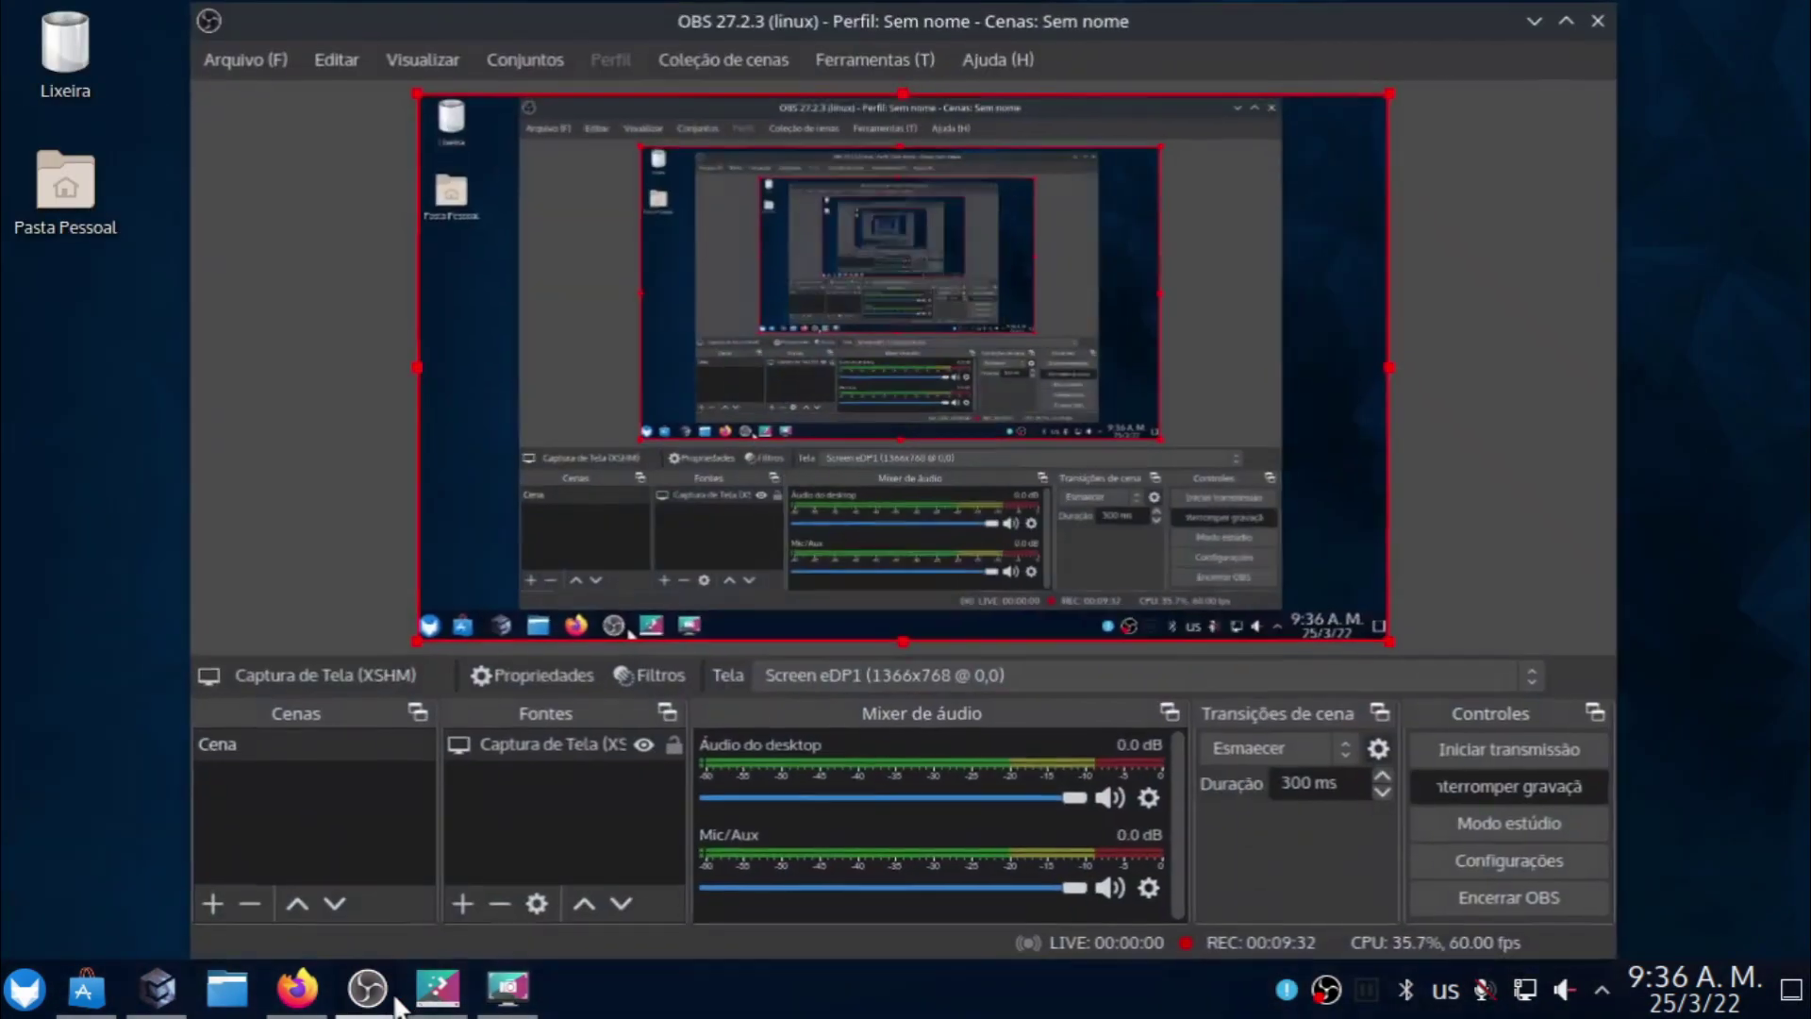
{"action": "left_click", "coordinate": [1236, 747]}
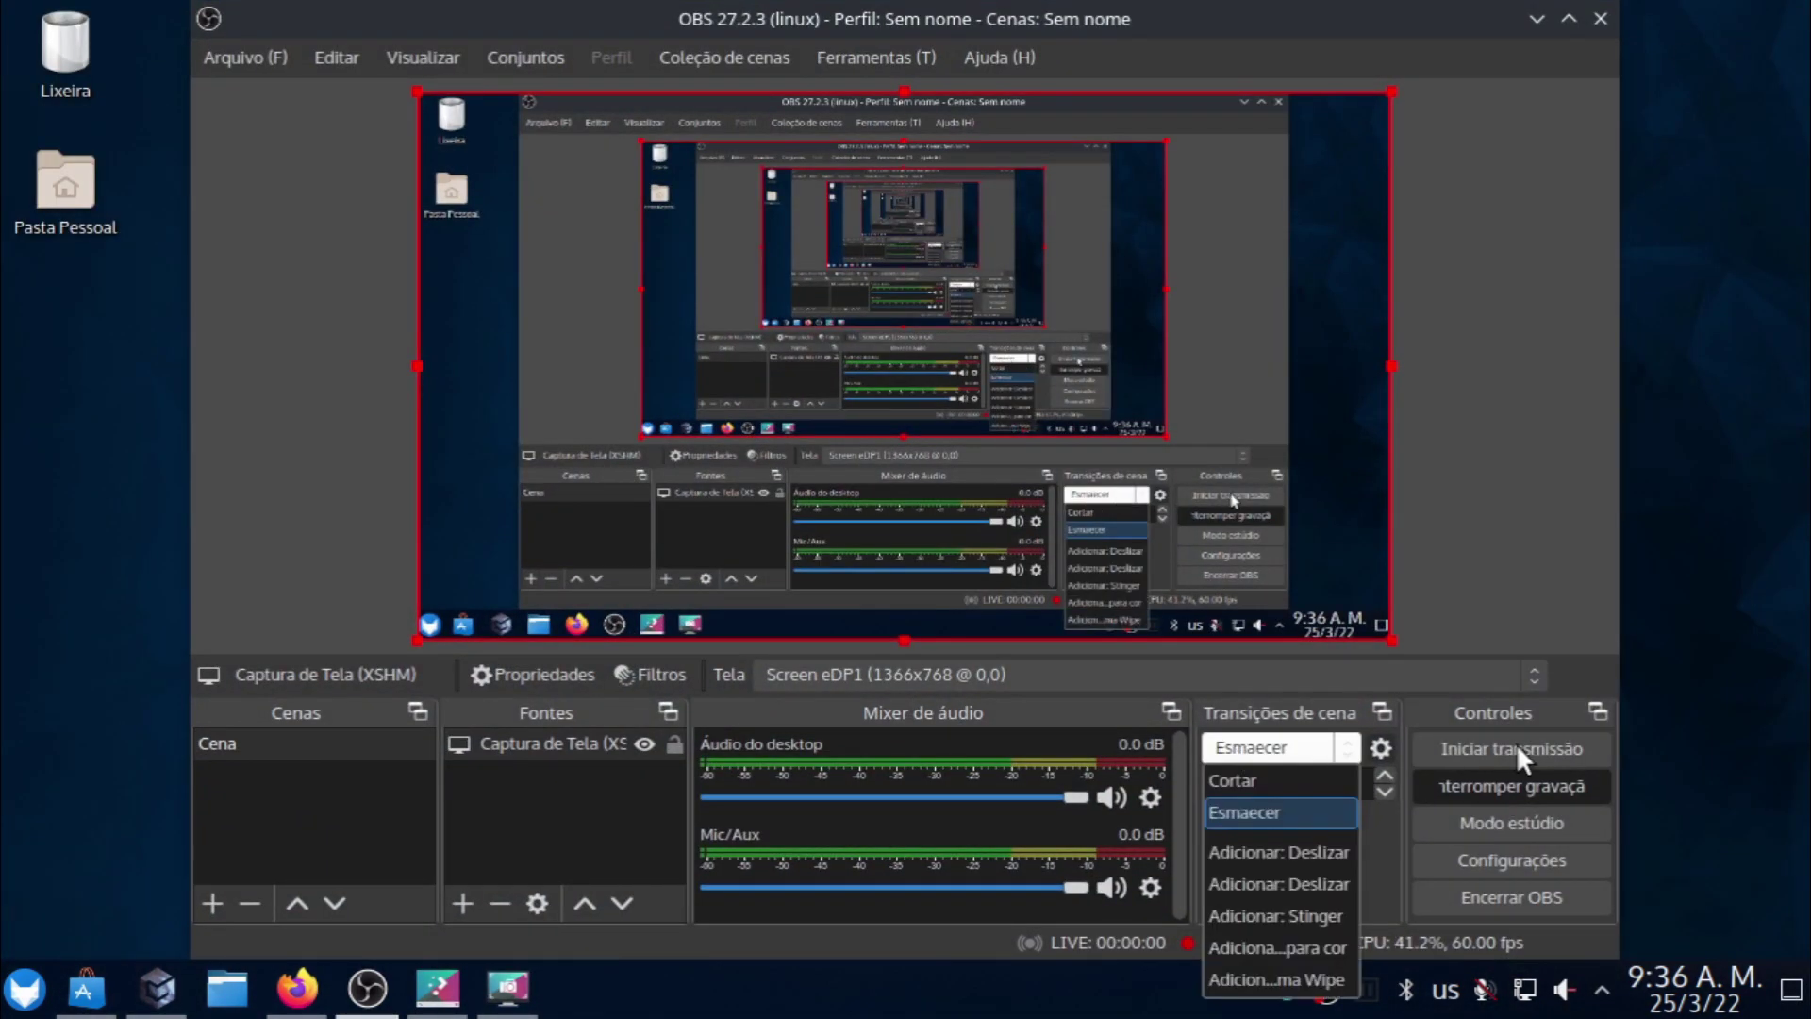
{"action": "left_click", "coordinate": [1454, 543]}
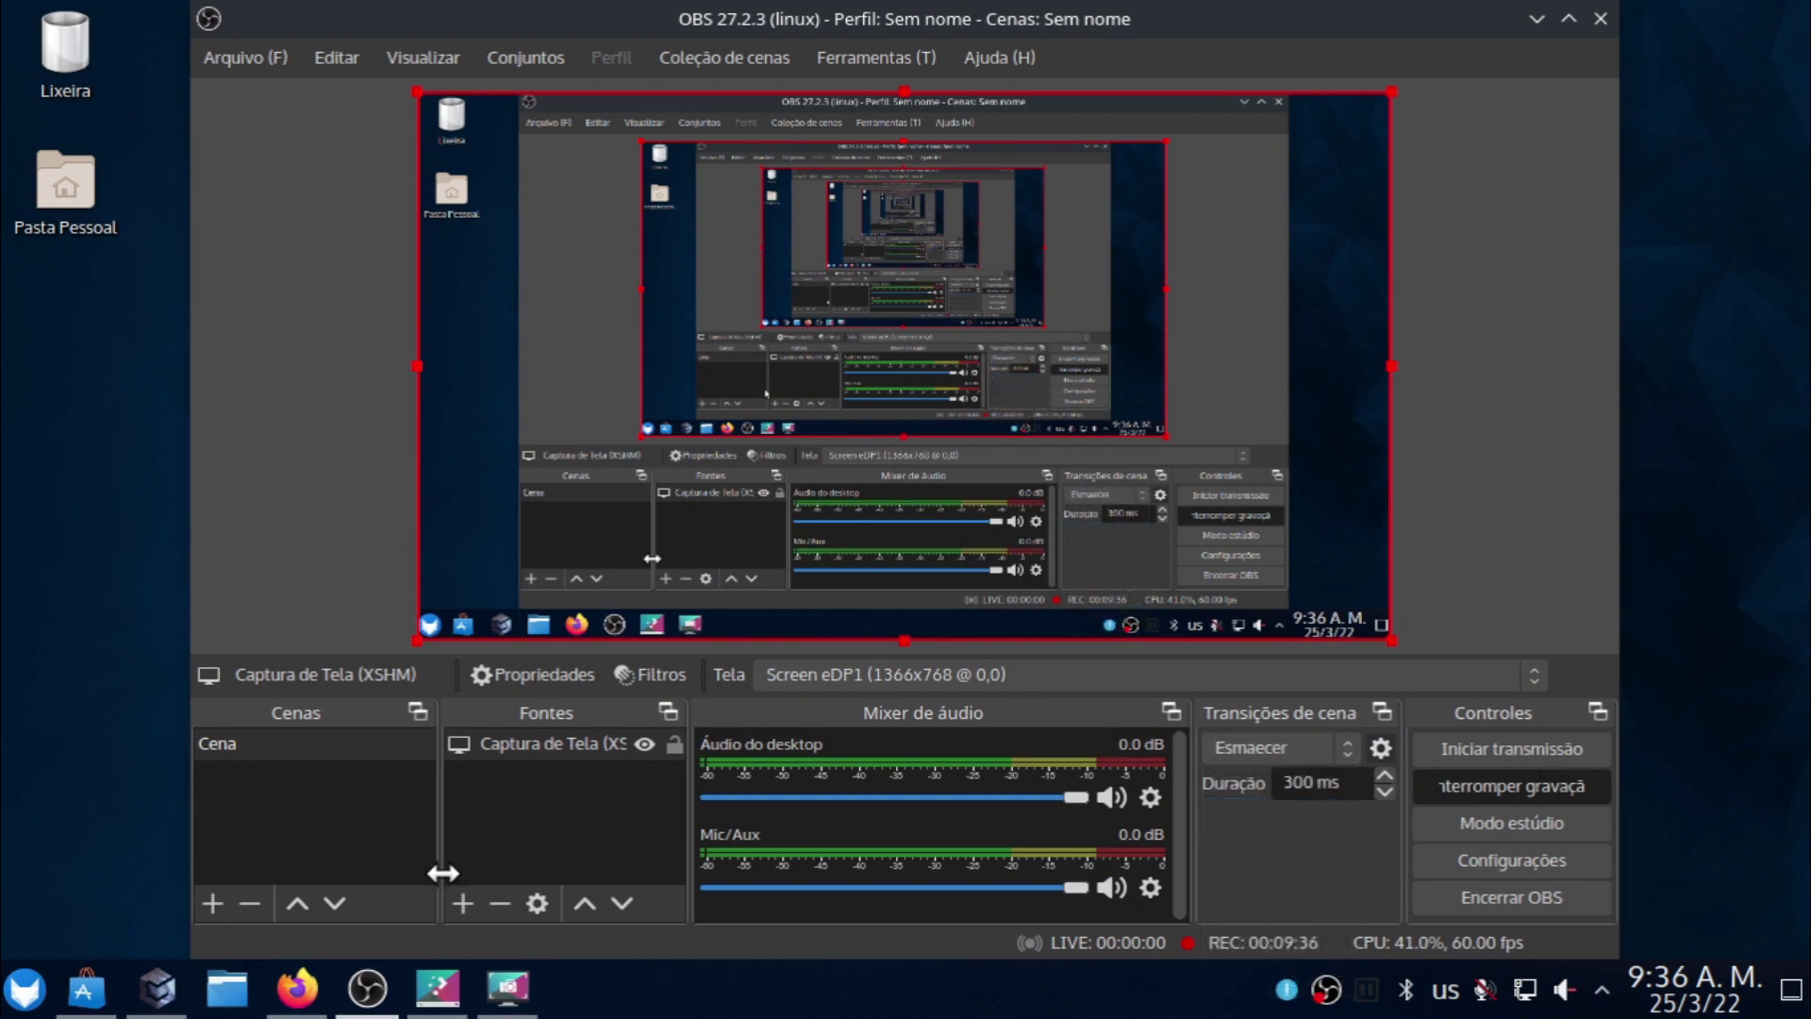
Return to Game Access, look over the Rockstar Launcher games again and minimise the window.
{"action": "left_click", "coordinate": [166, 992]}
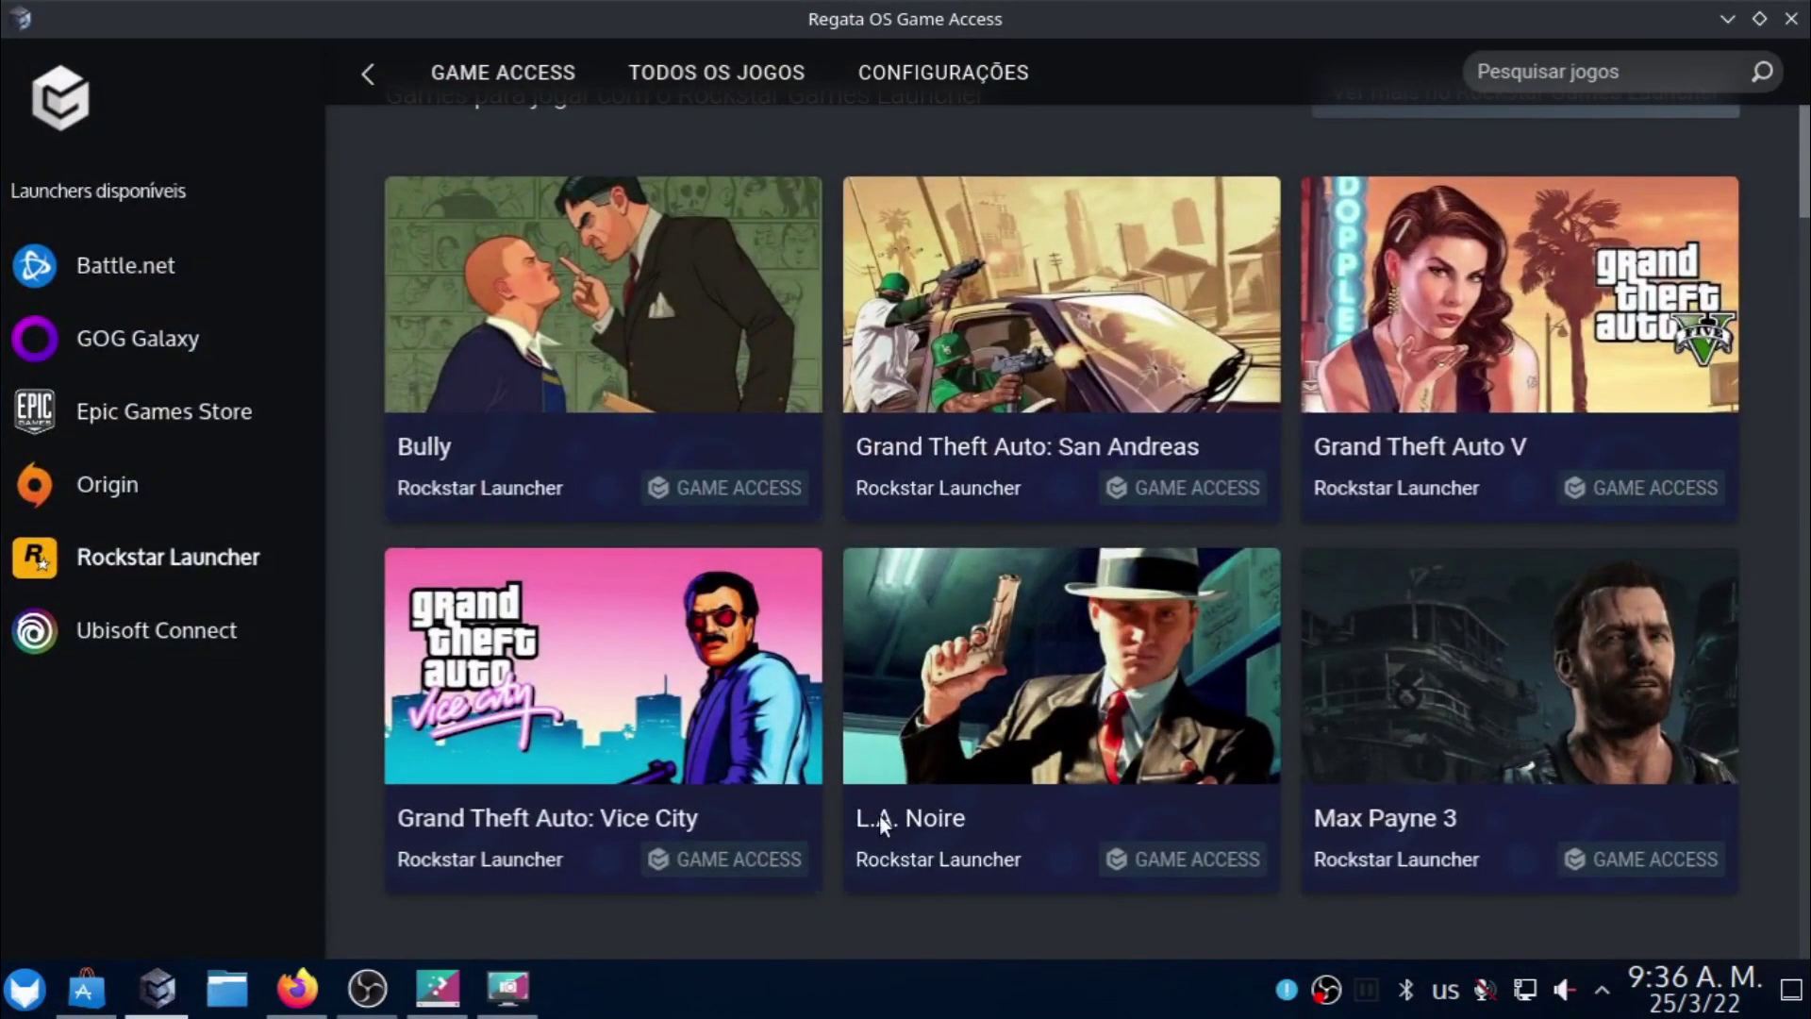
{"action": "mouse_move", "coordinate": [869, 654]}
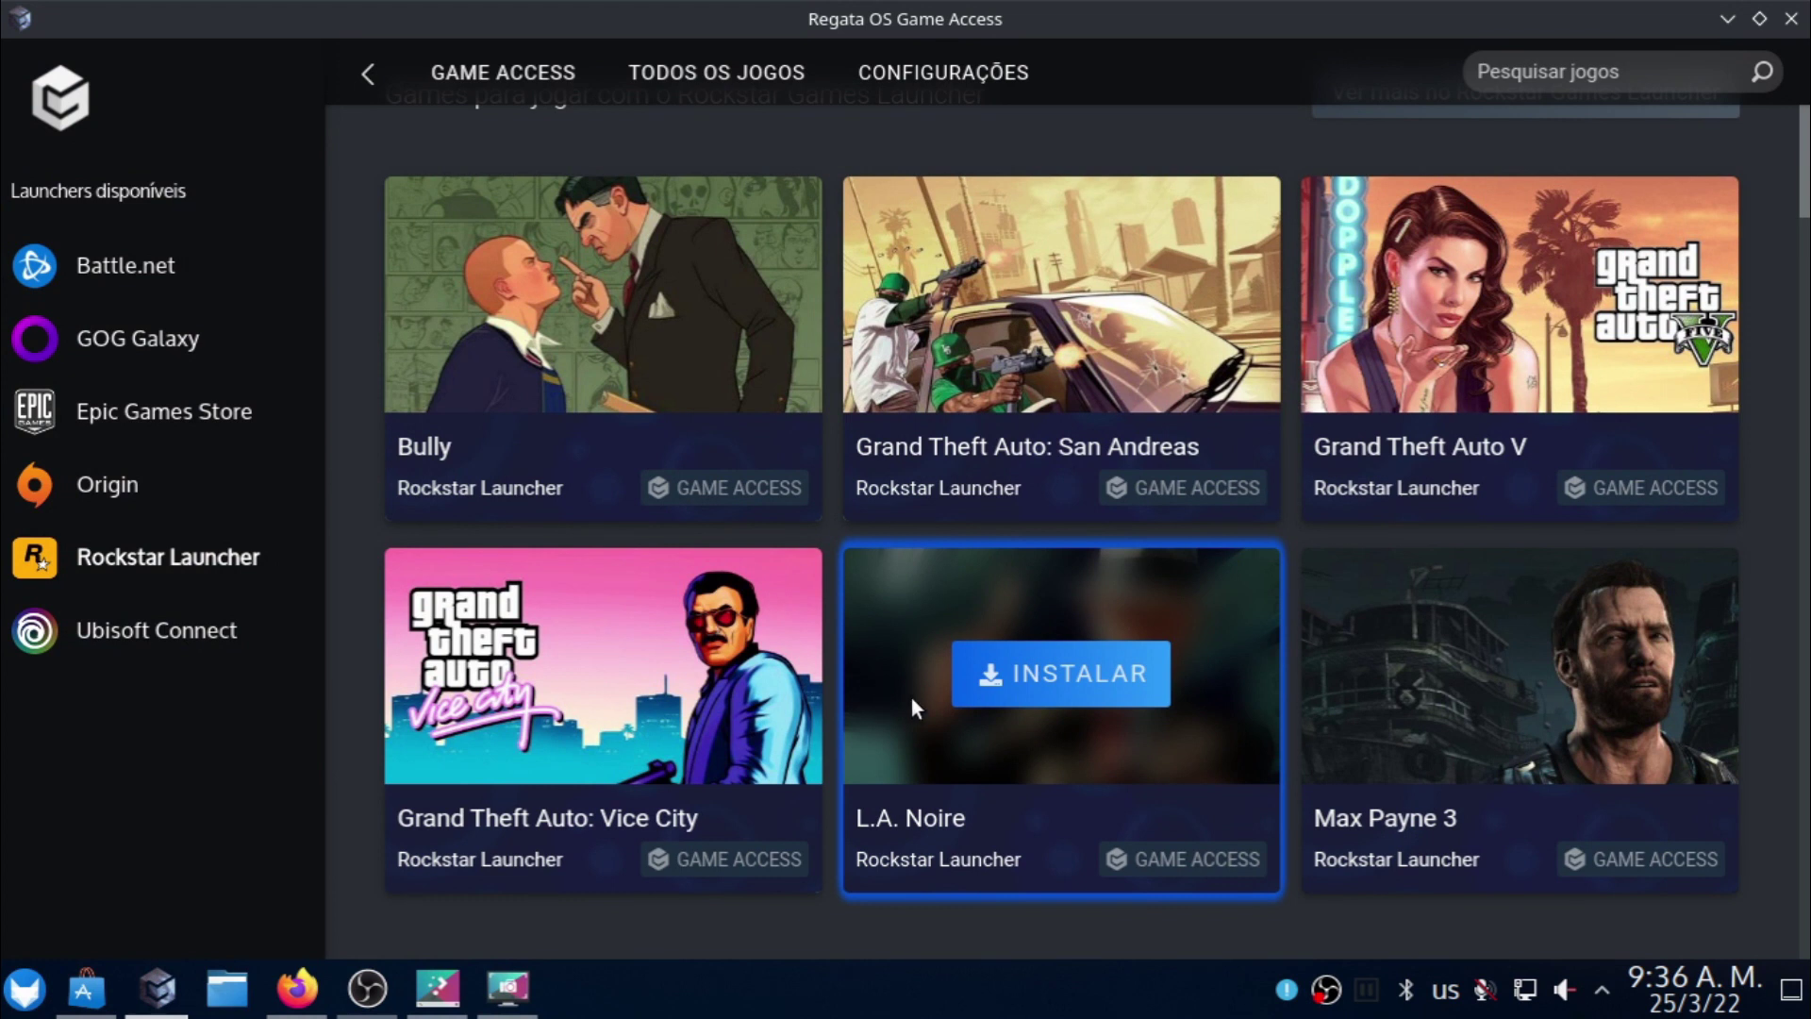
{"action": "scroll", "coordinate": [1081, 646], "scroll_direction": "up", "scroll_amount": 2}
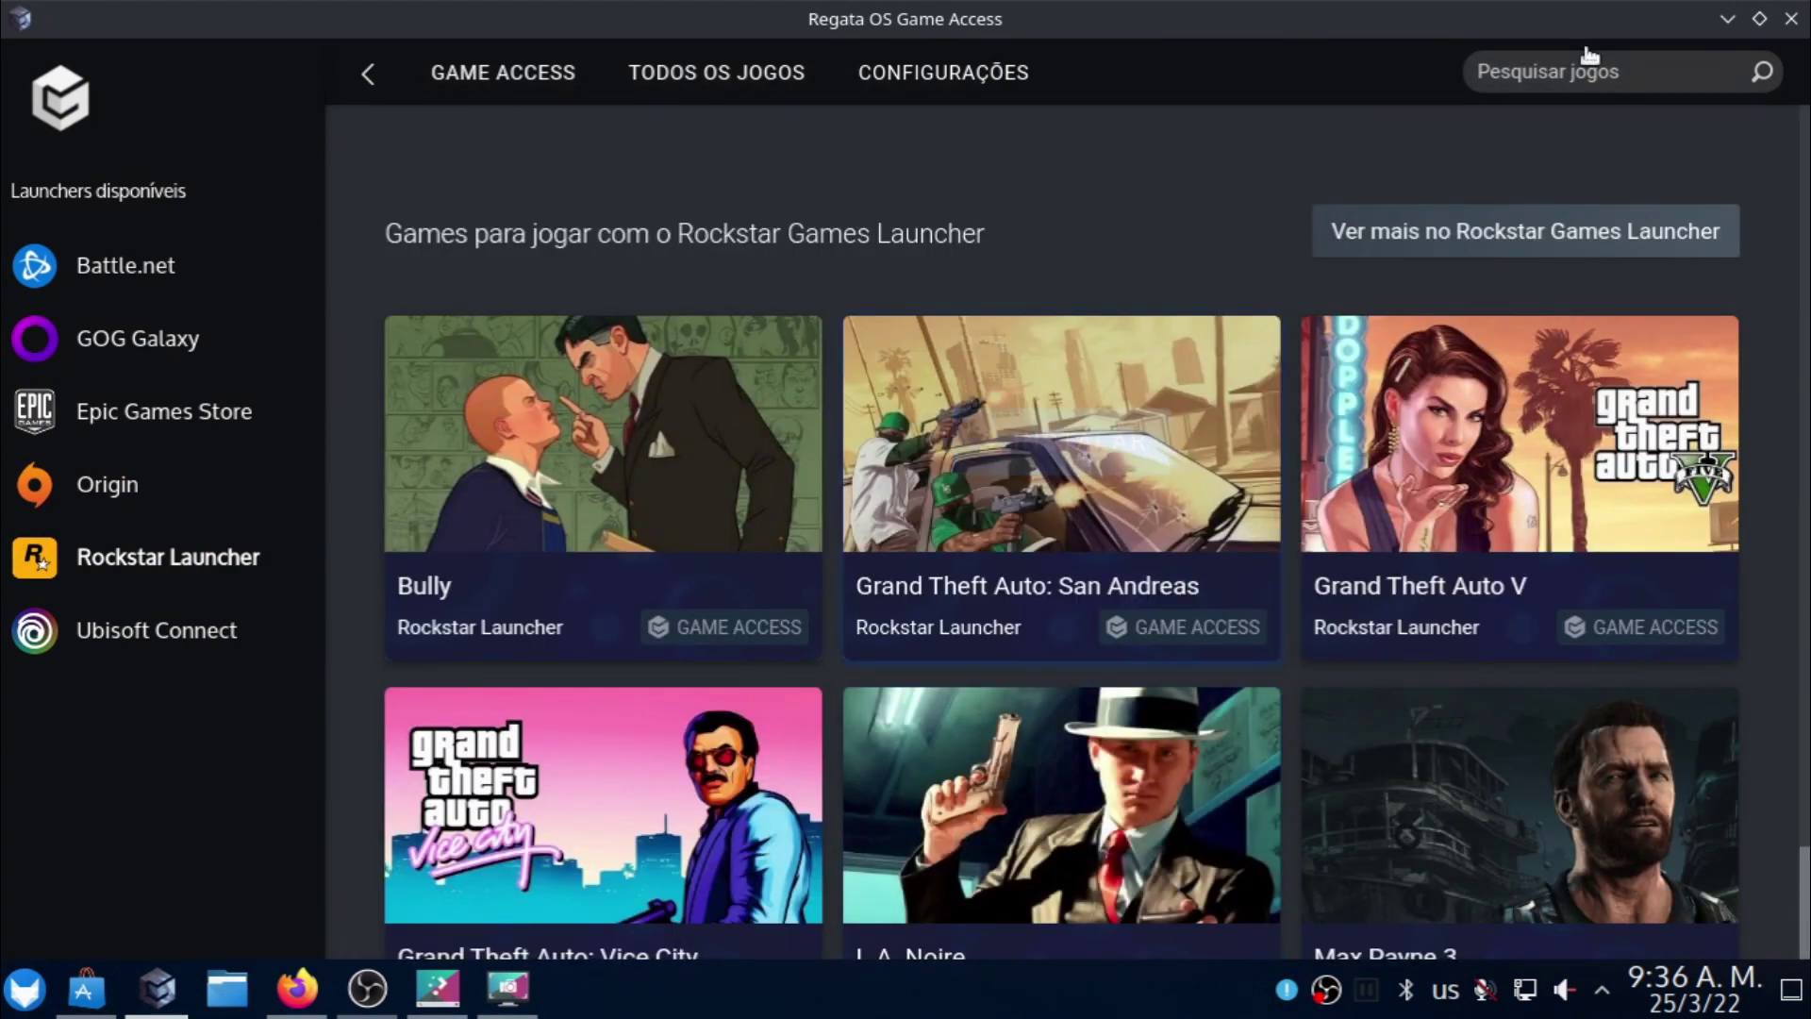
{"action": "left_click", "coordinate": [1727, 18]}
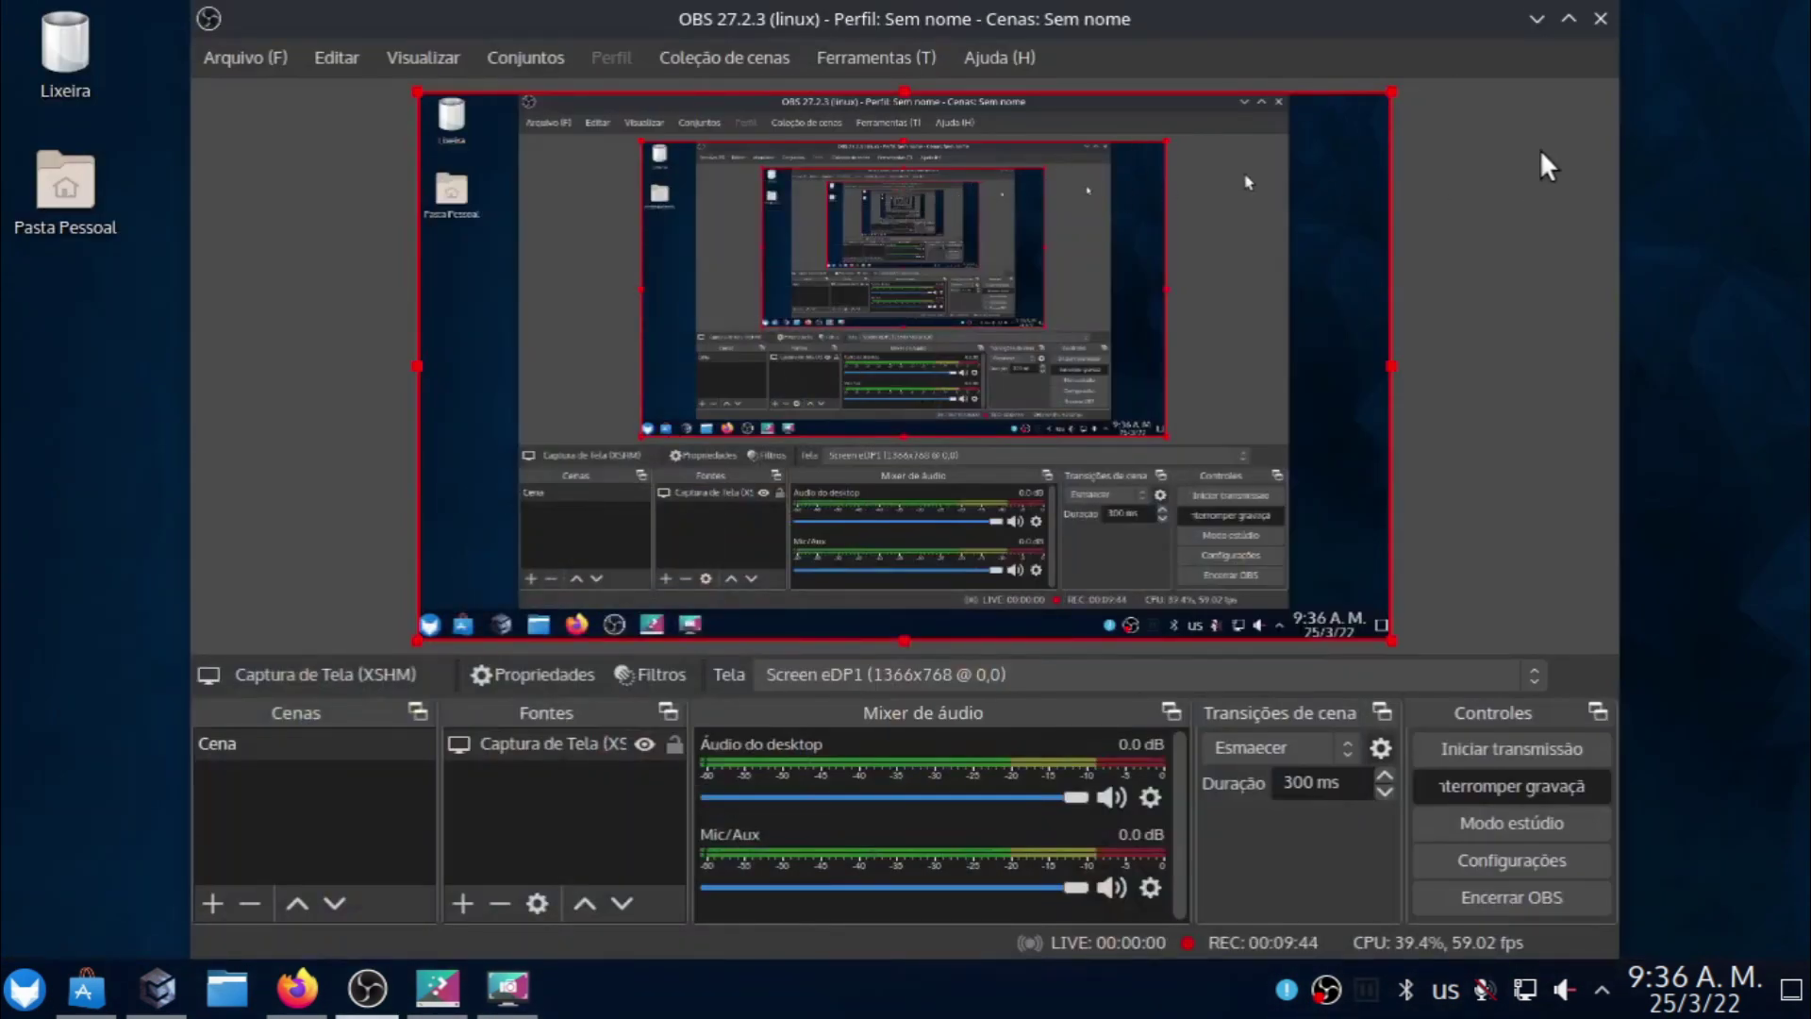
Minimise the OBS window, put the Spectacle window away as well and bring OBS back to the front.
{"action": "mouse_move", "coordinate": [339, 989]}
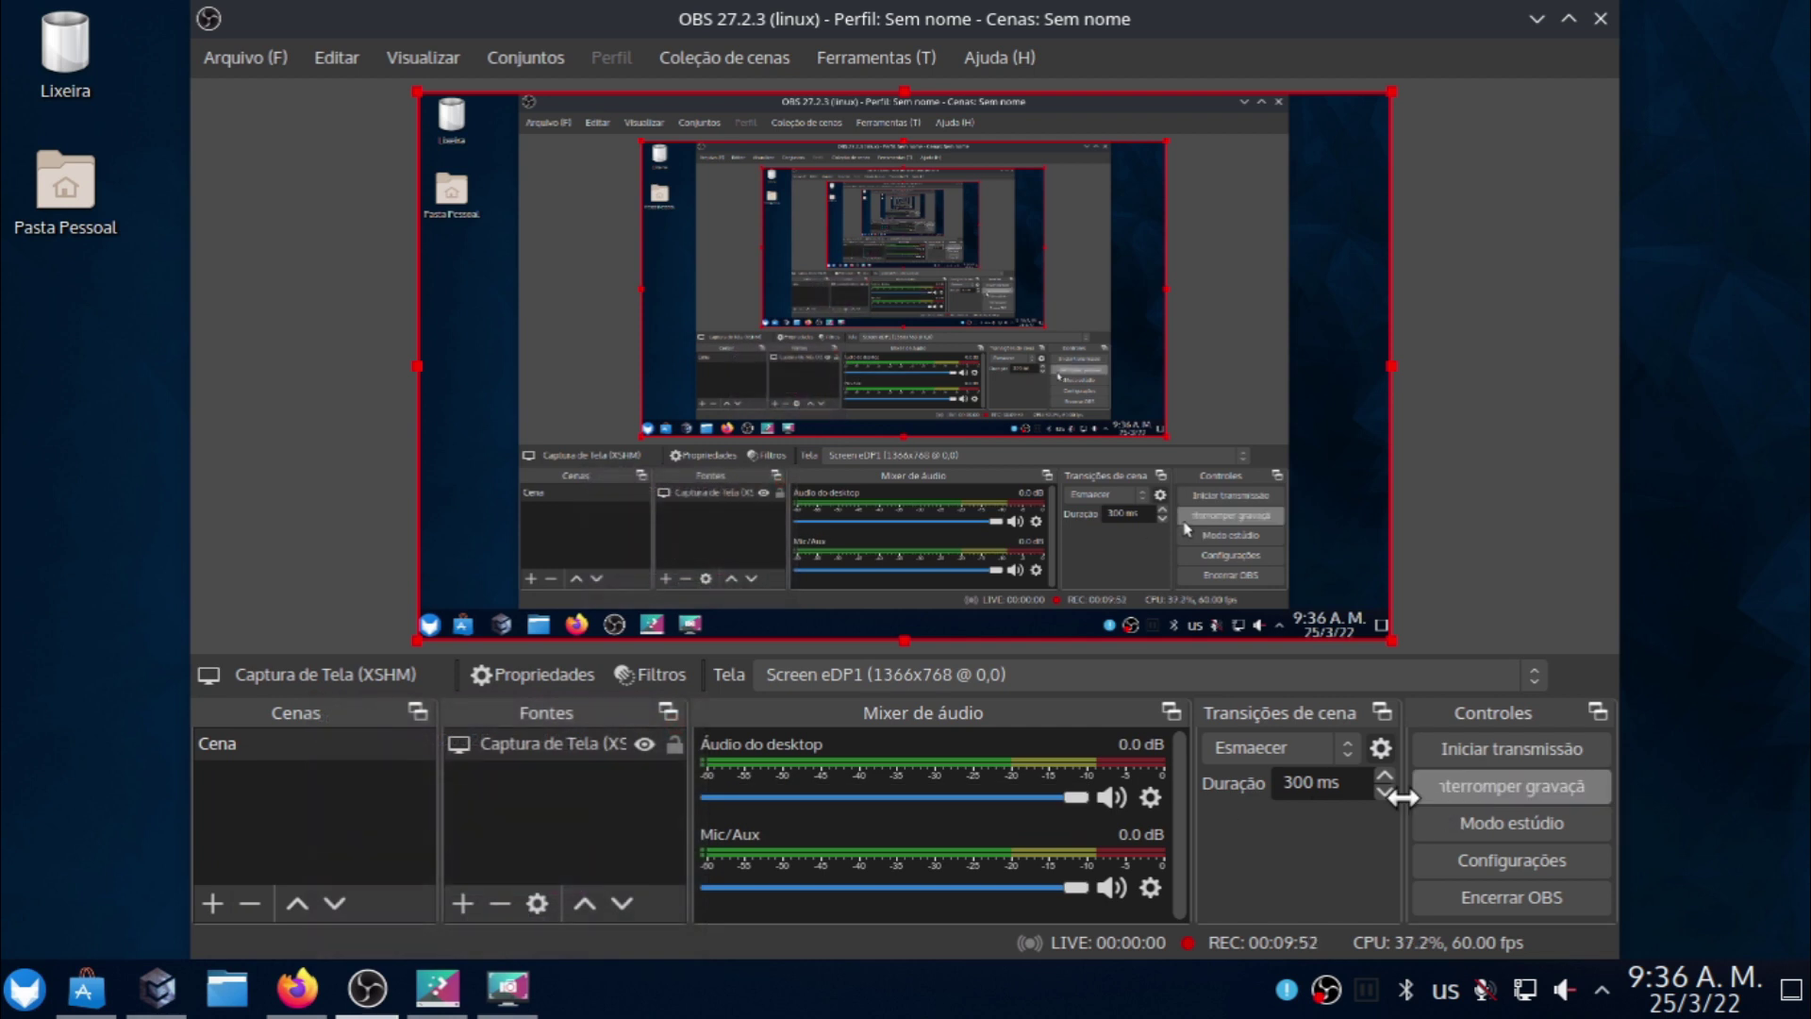
{"action": "left_click", "coordinate": [1534, 17]}
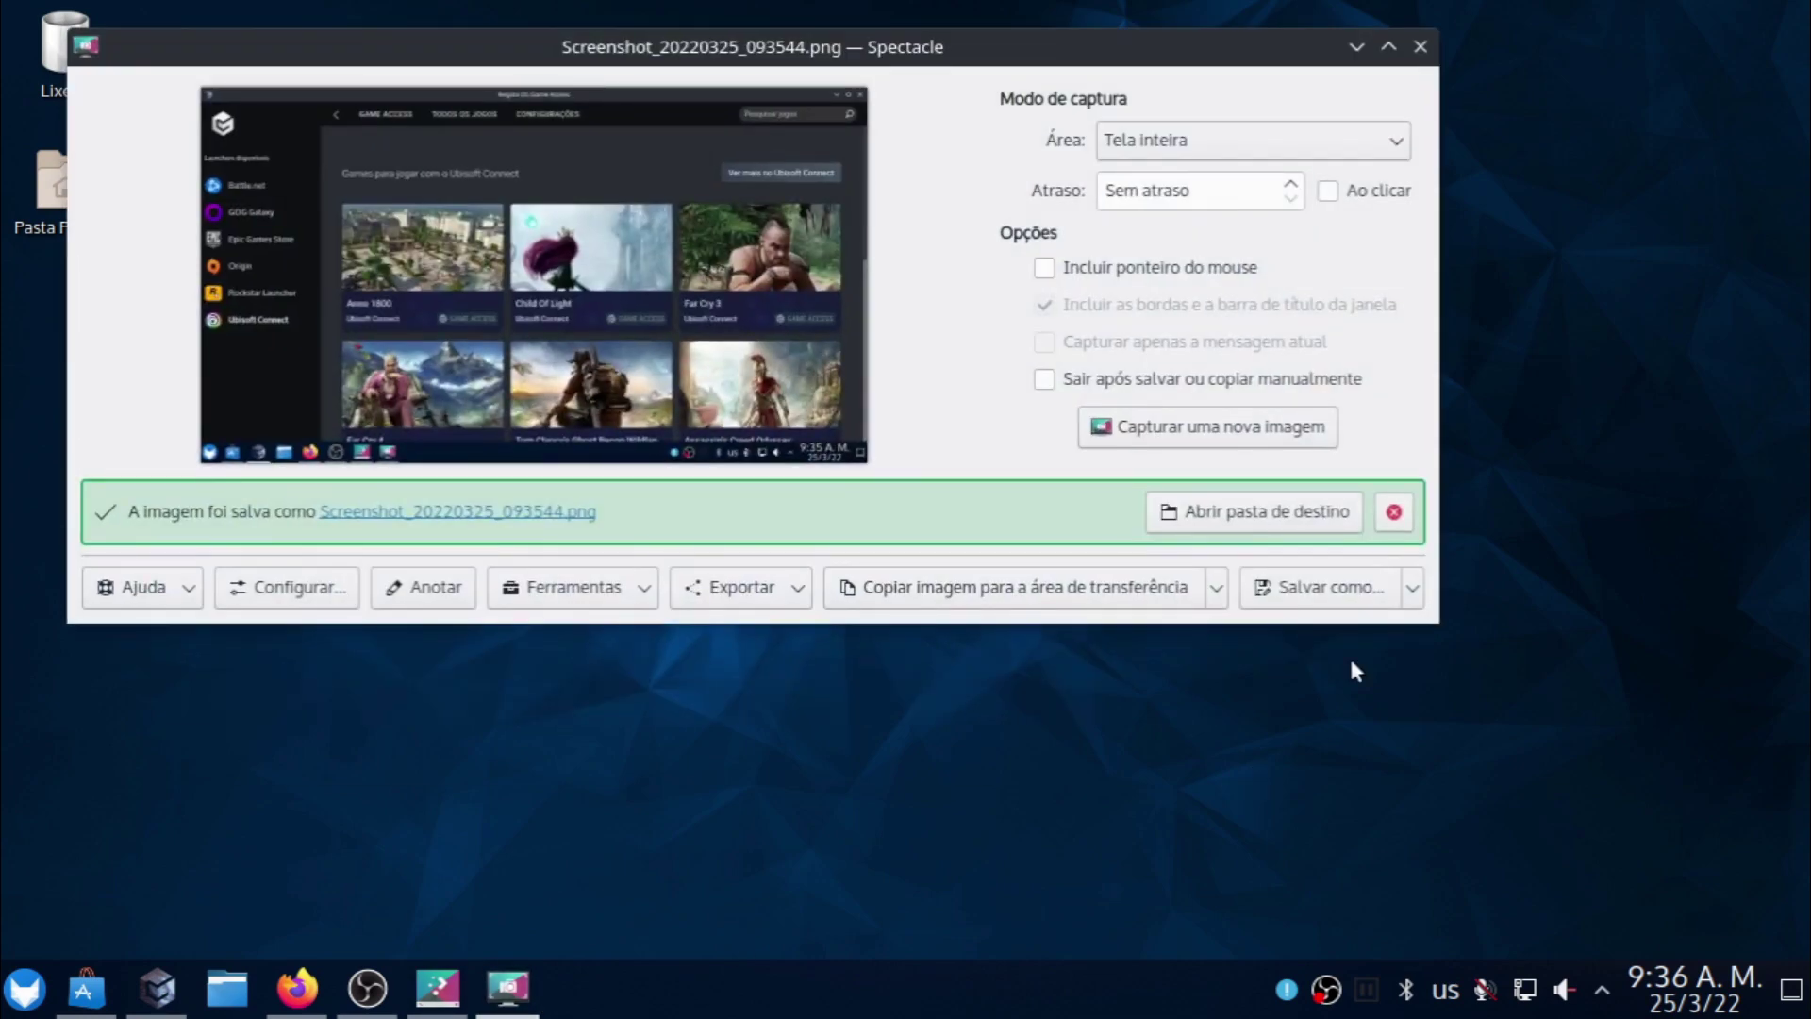
{"action": "left_click", "coordinate": [514, 995]}
{"action": "left_click", "coordinate": [514, 996]}
{"action": "left_click", "coordinate": [514, 995]}
{"action": "left_click", "coordinate": [370, 990]}
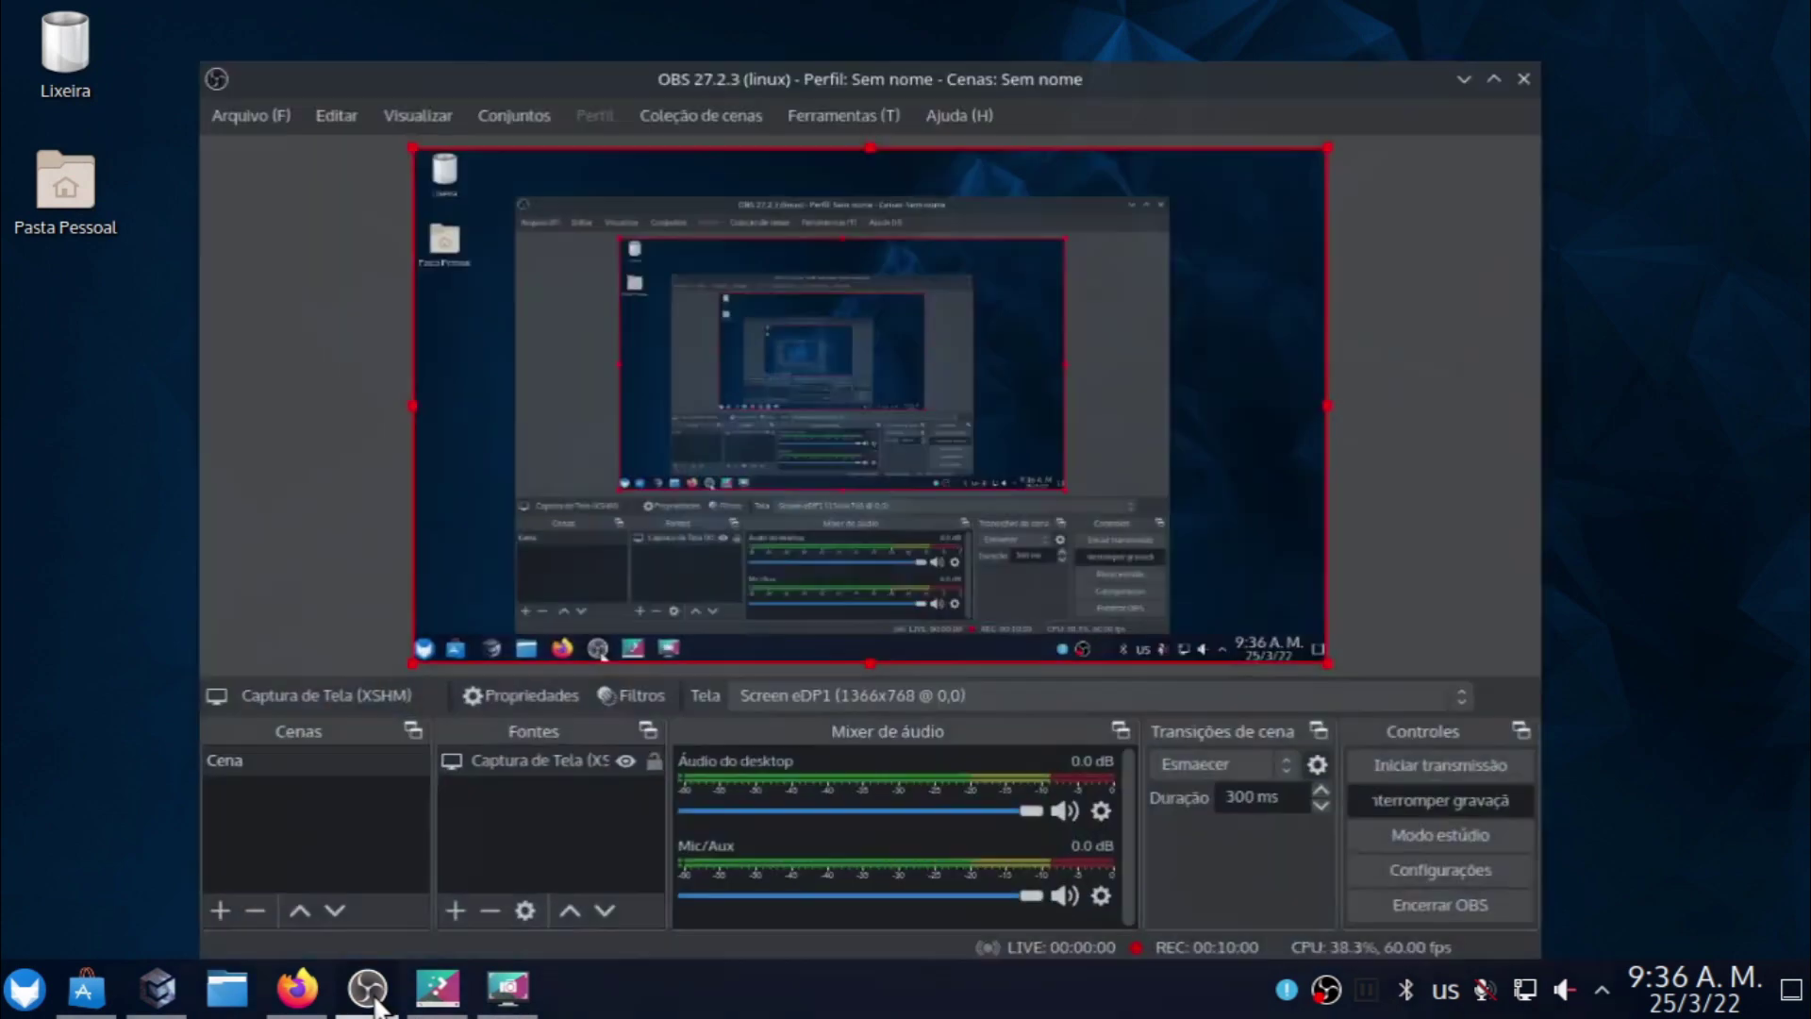